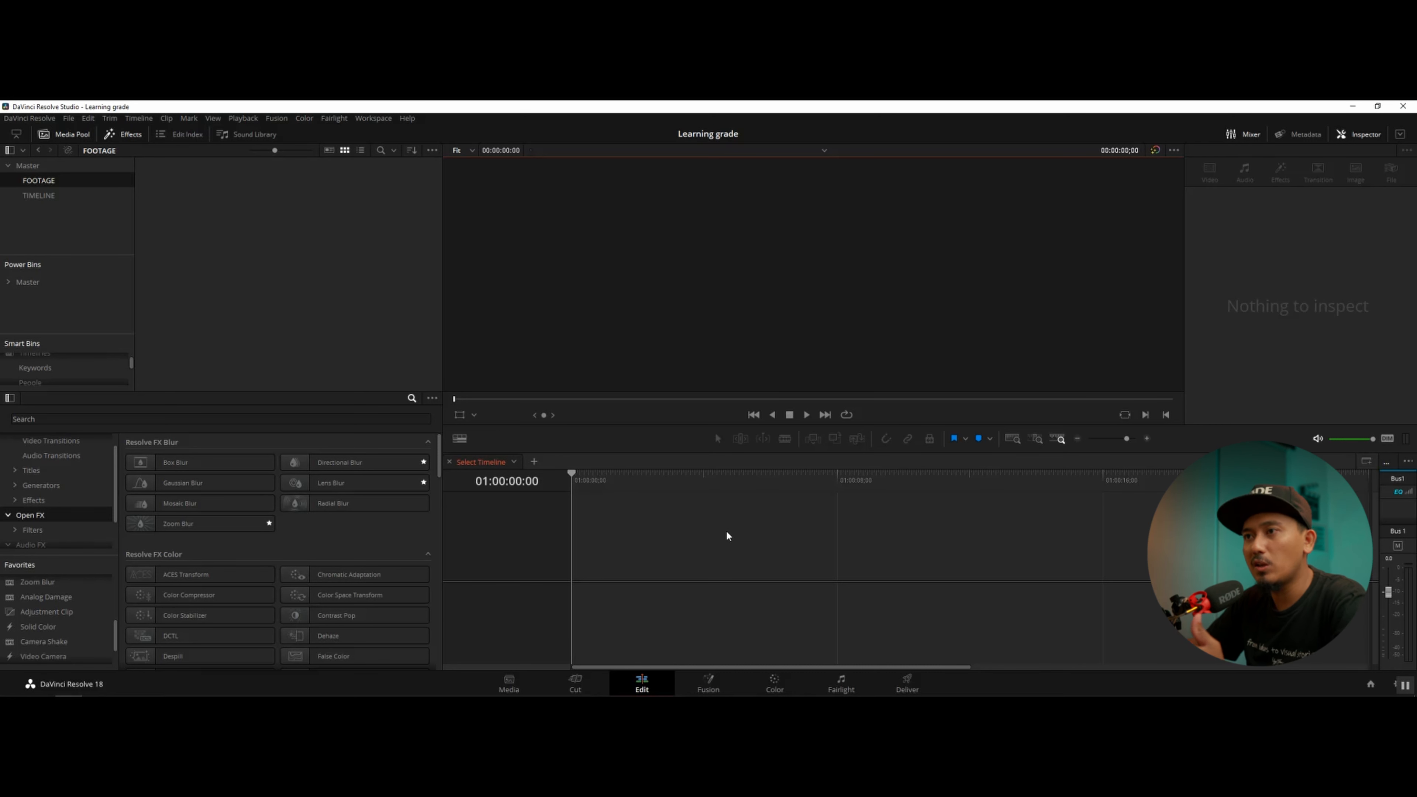
# Step: Start a new timeline in the TIMELINE bin, turn off its use of project settings, and name it TEST AI VIDEO
pyautogui.click(32, 167)
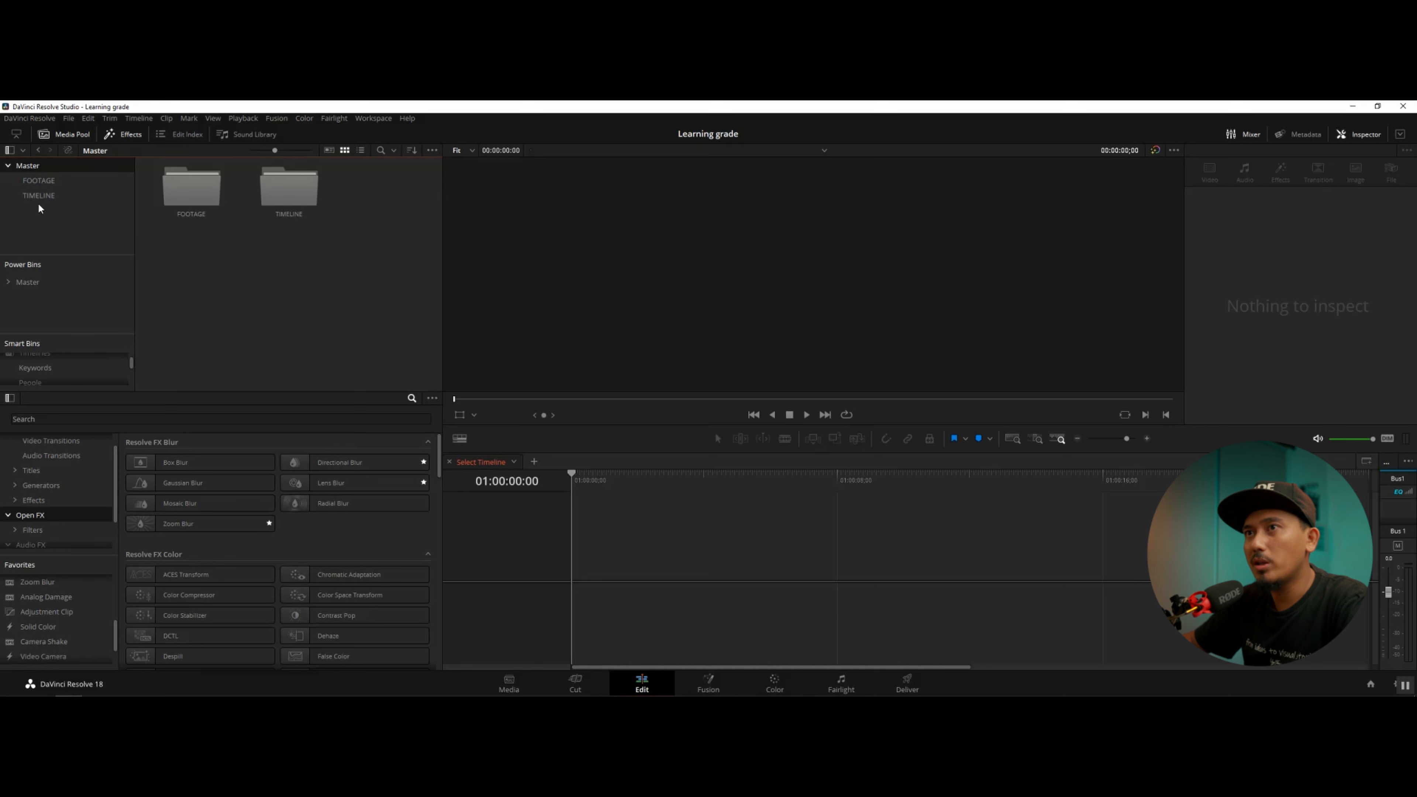
pyautogui.click(40, 196)
pyautogui.click(32, 178)
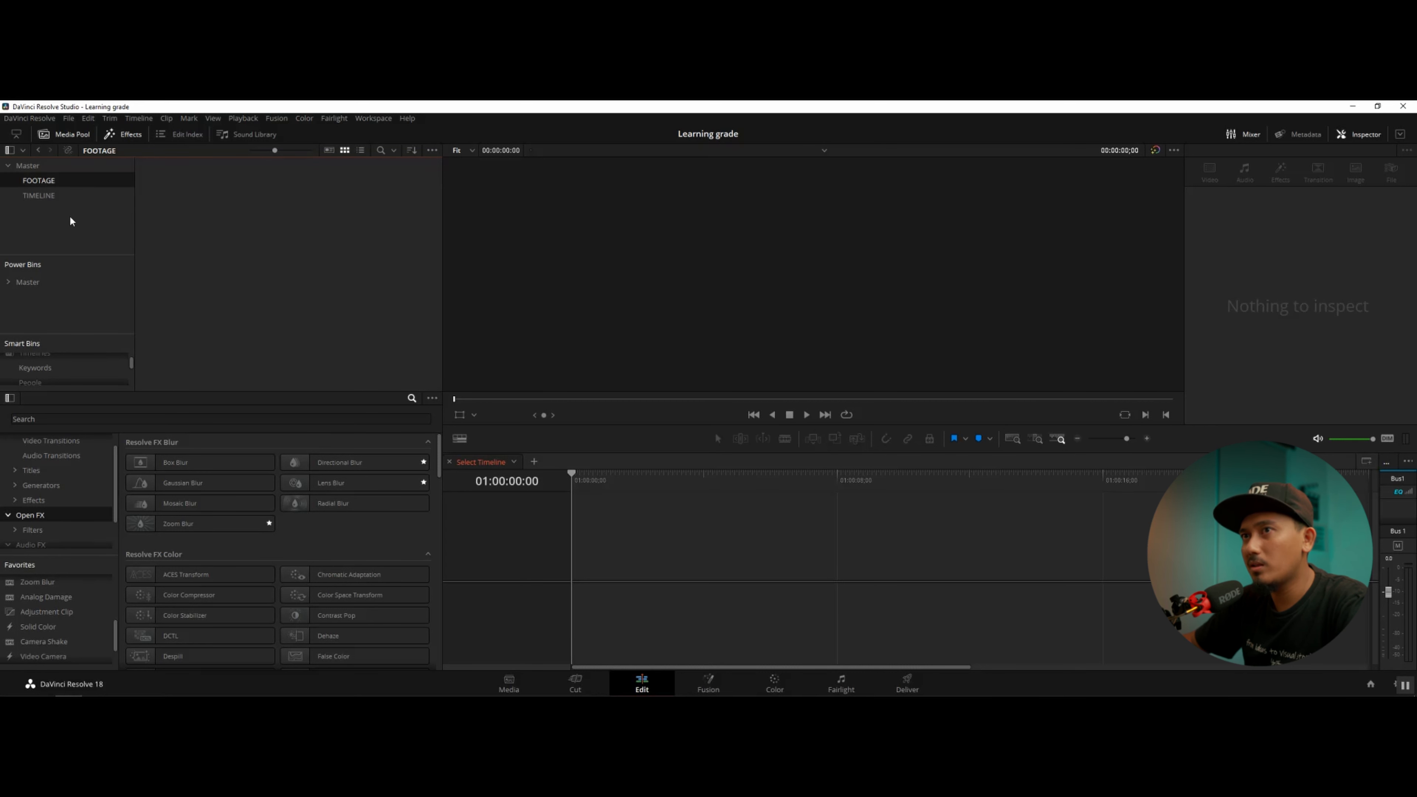
pyautogui.click(44, 199)
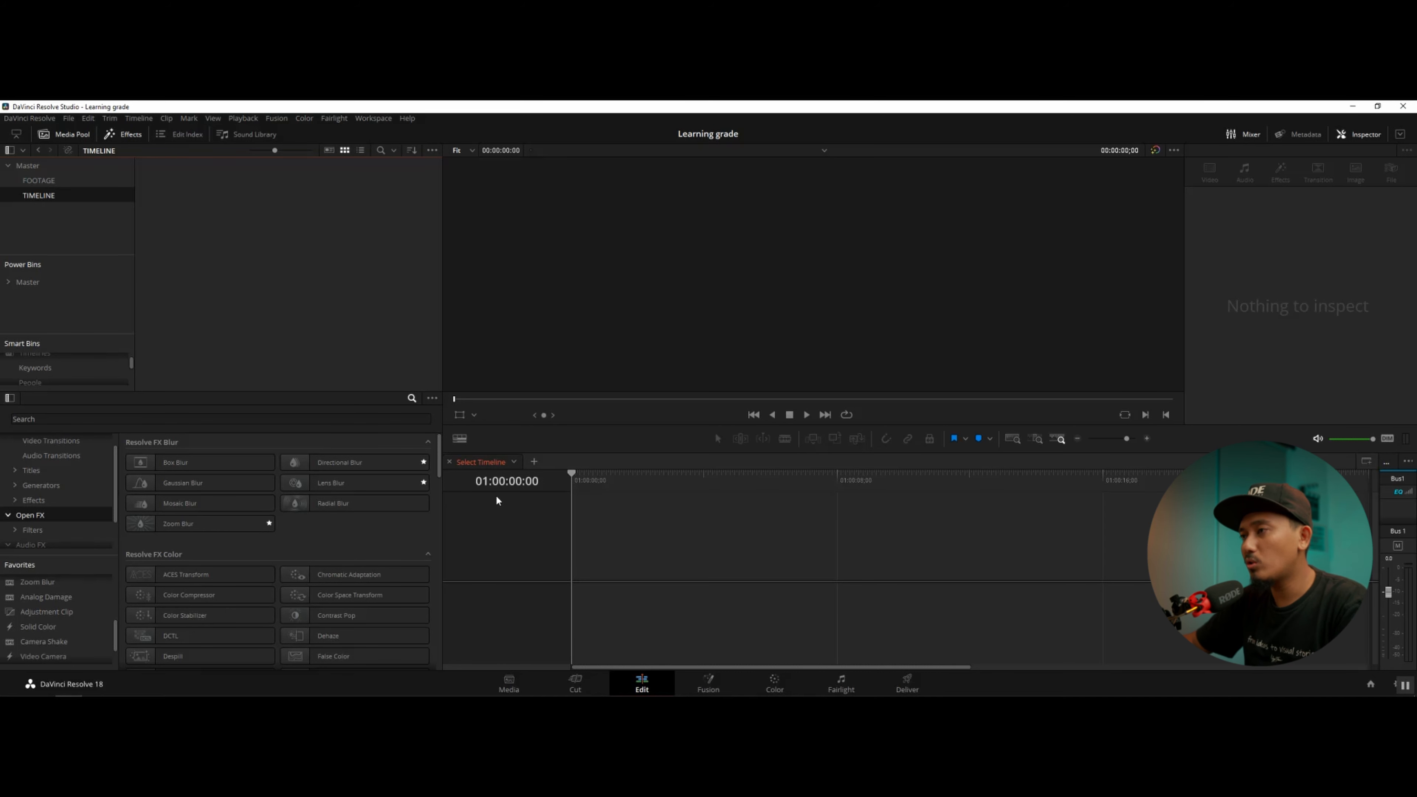
pyautogui.hotkey('ctrl', 'n')
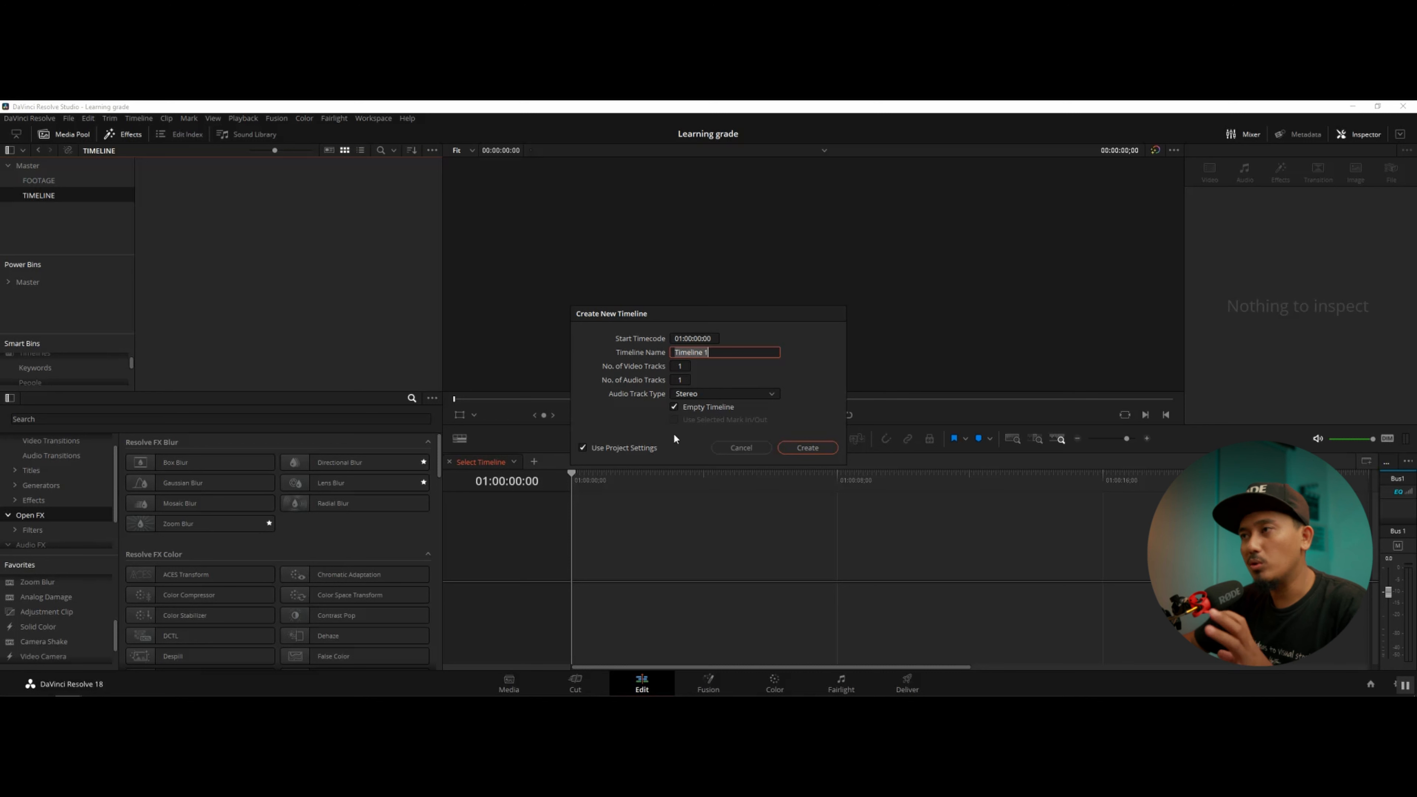
pyautogui.click(583, 448)
pyautogui.click(711, 378)
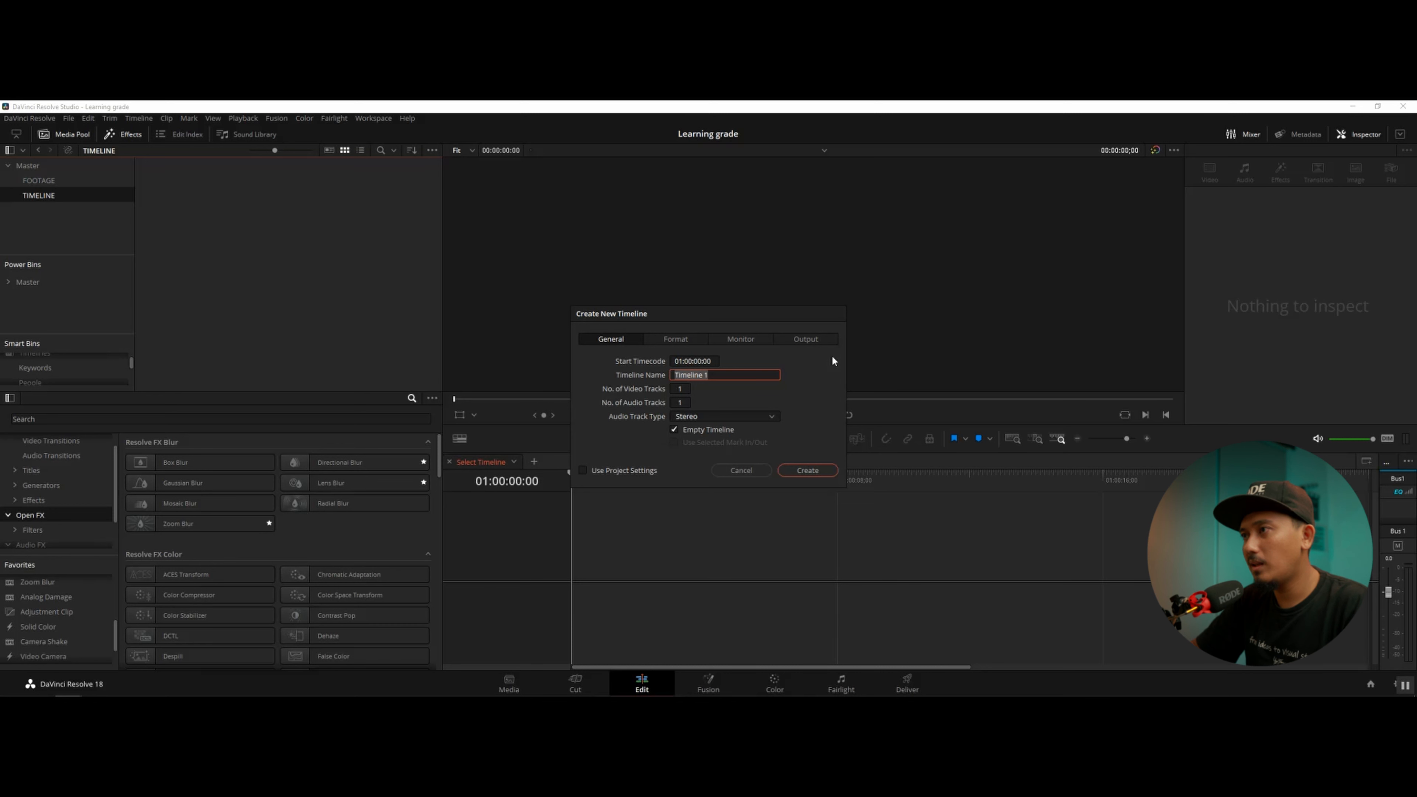
pyautogui.write('TEST')
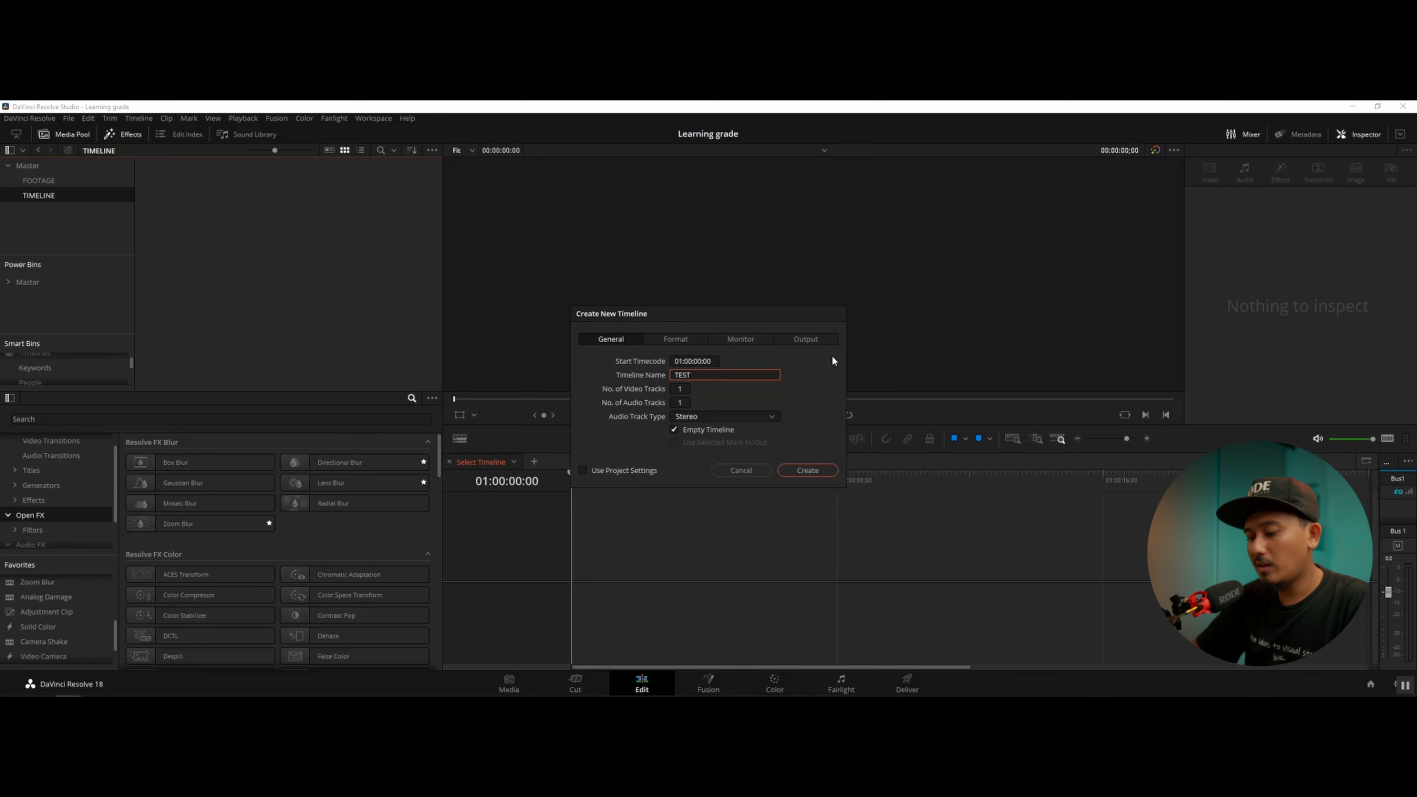
pyautogui.write(' AI VIDEO')
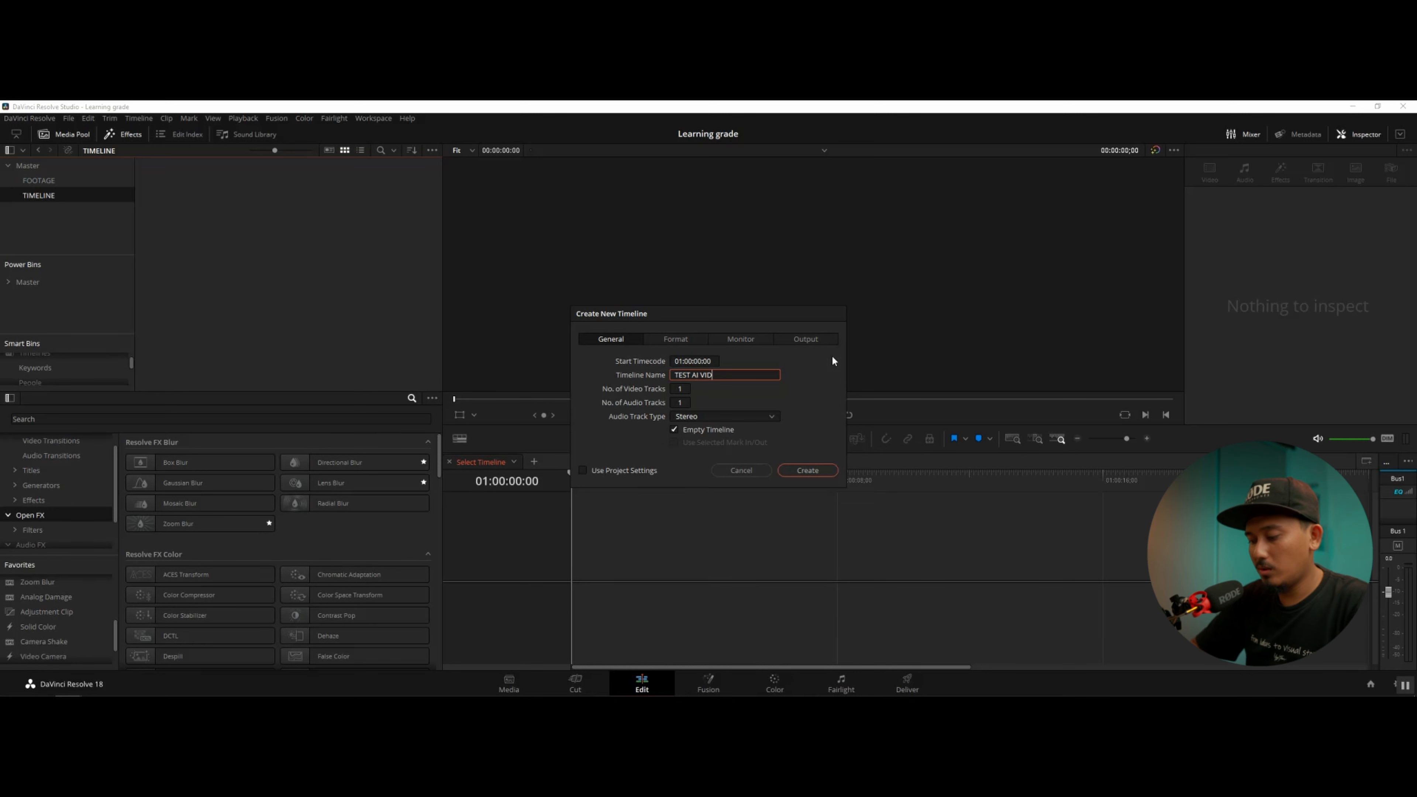
# Step: Set the new timeline's frame rate to 23.976 frames per second and create it
pyautogui.click(689, 340)
pyautogui.click(691, 431)
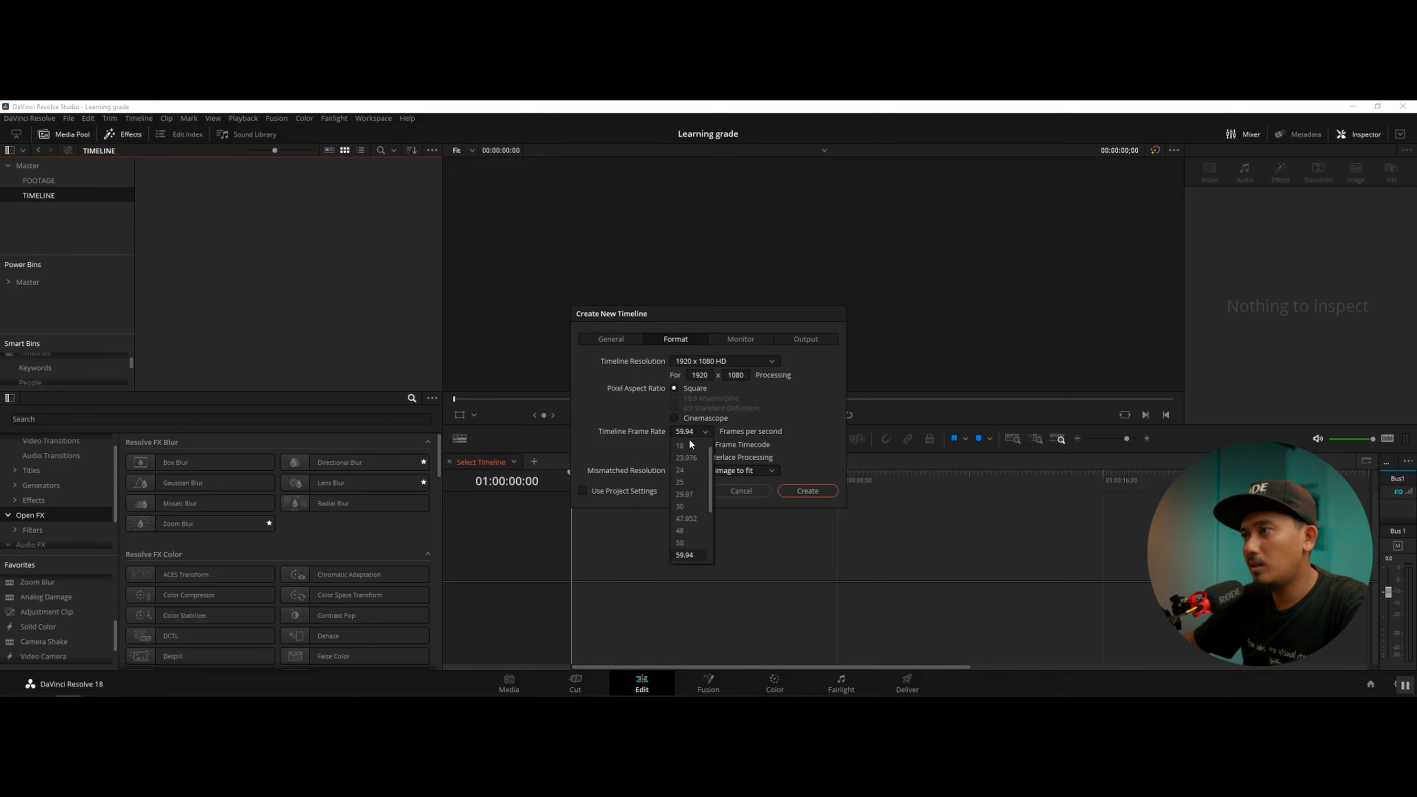
pyautogui.click(683, 458)
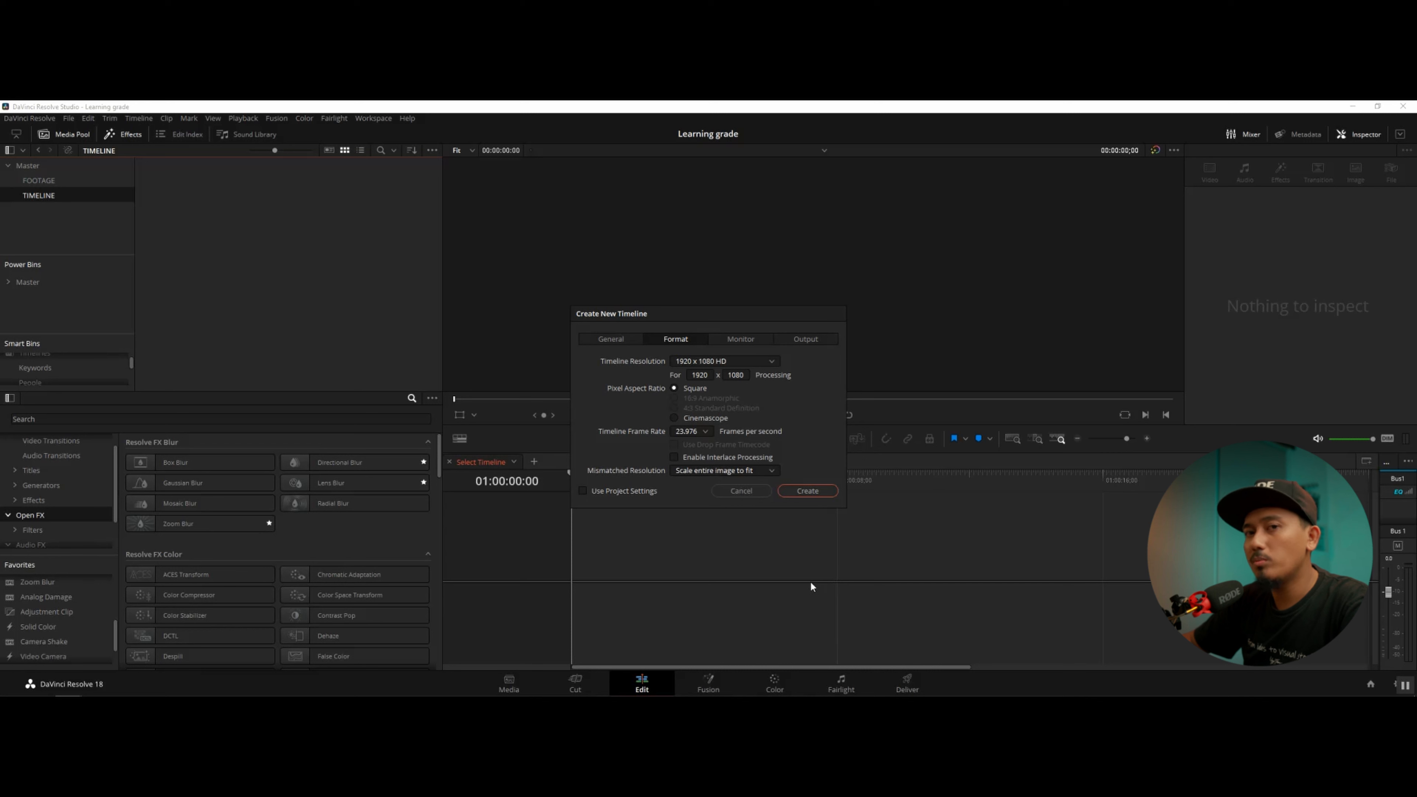
pyautogui.click(807, 491)
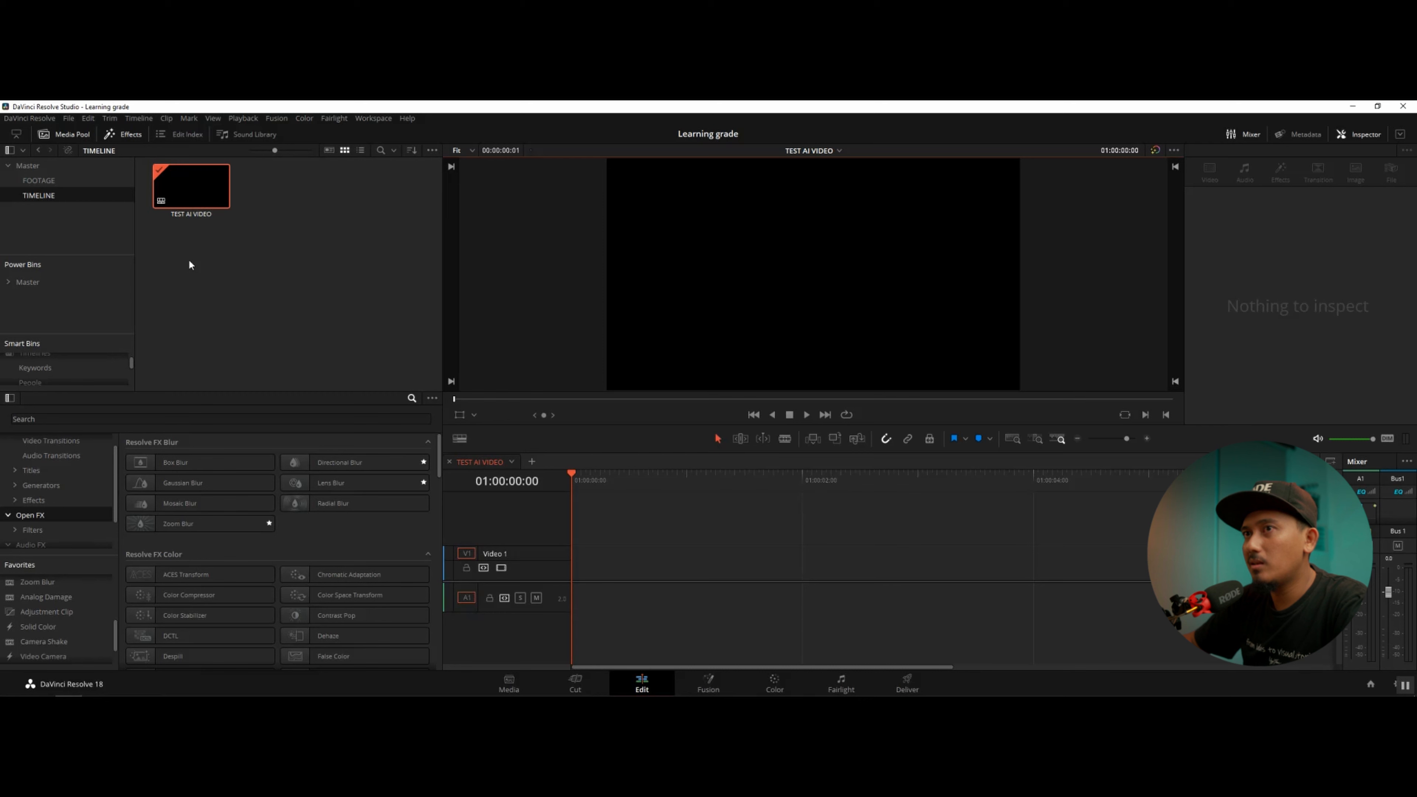
# Step: Import the C0161 video from the BAHAN folder in File Explorer into the FOOTAGE bin
pyautogui.click(53, 181)
pyautogui.moveTo(180, 675)
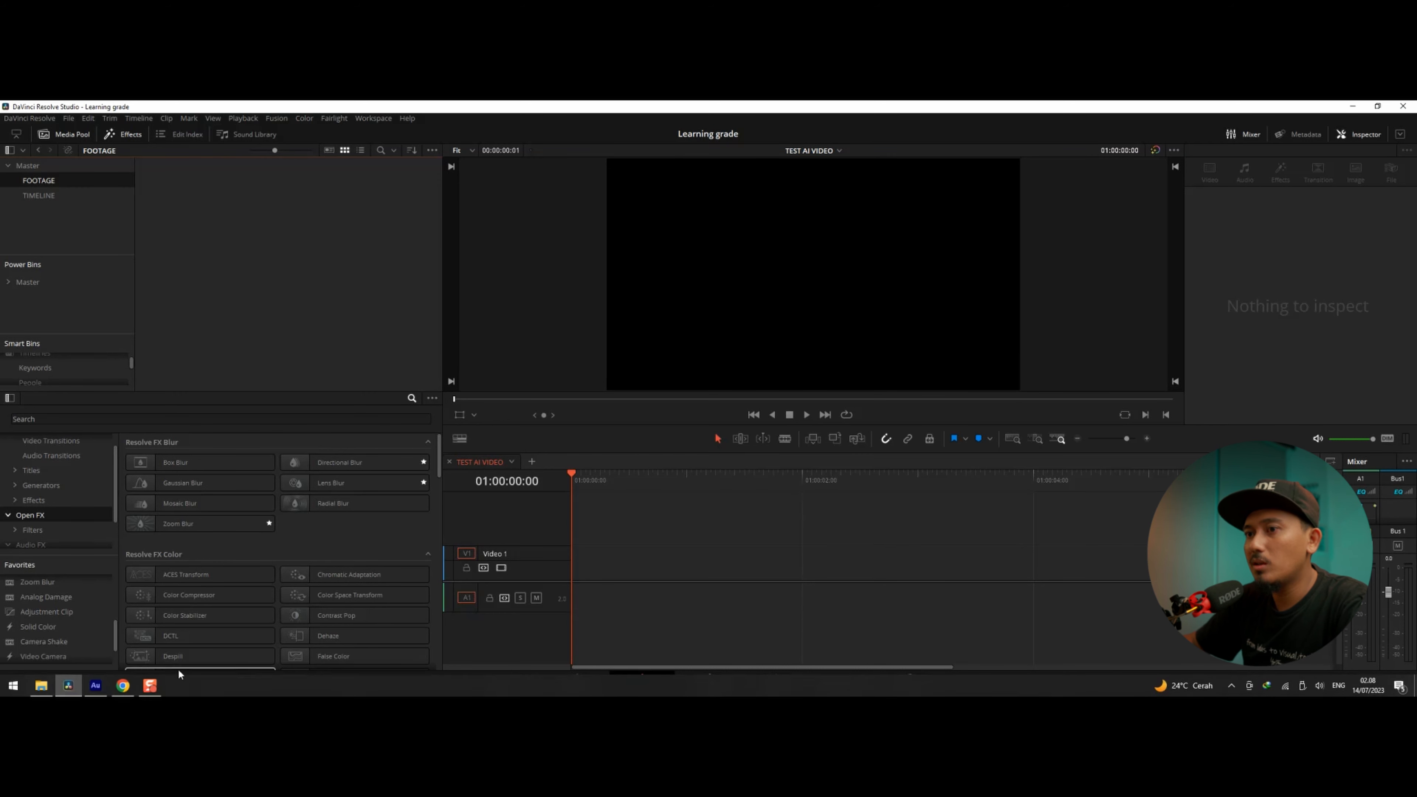
pyautogui.click(41, 685)
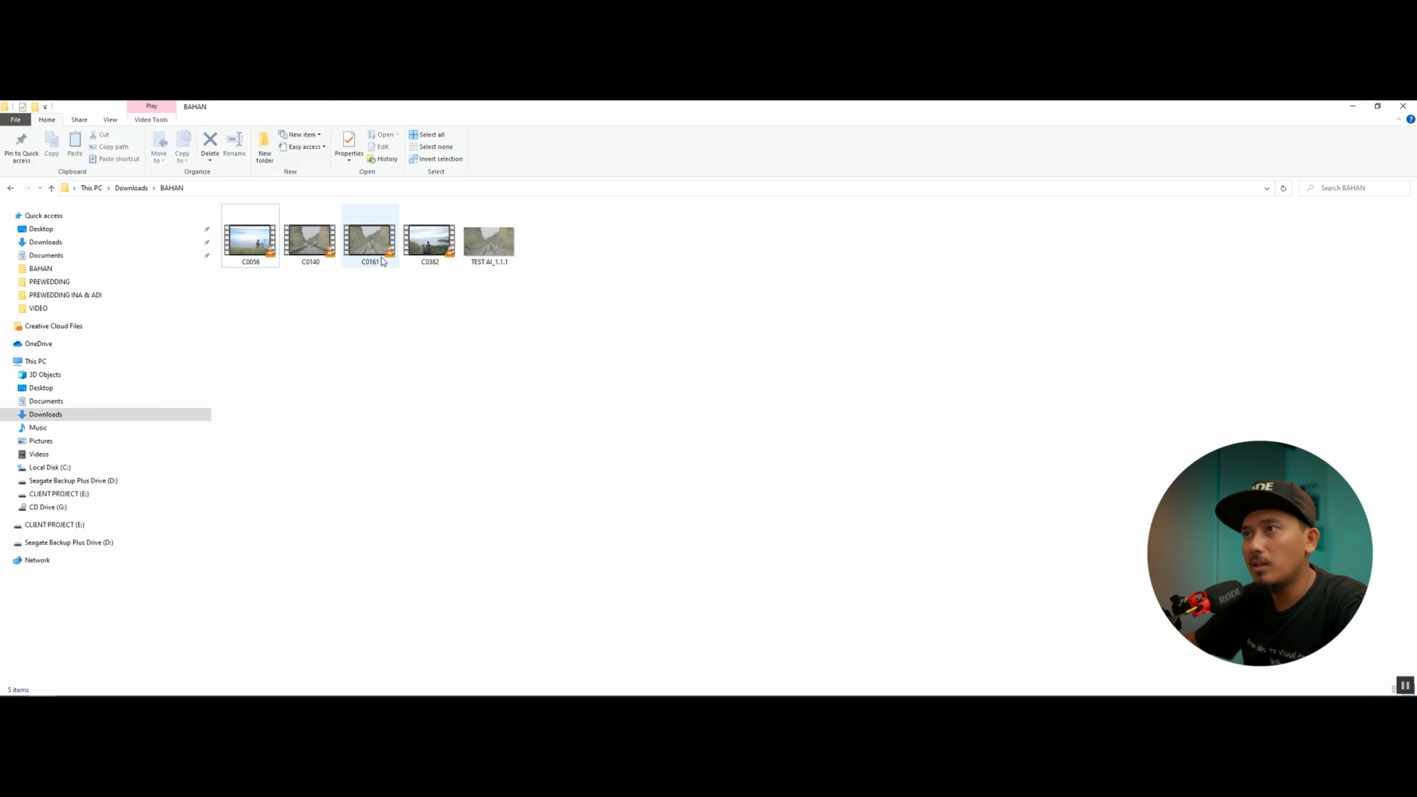
pyautogui.moveTo(369, 245); pyautogui.dragTo(242, 237)
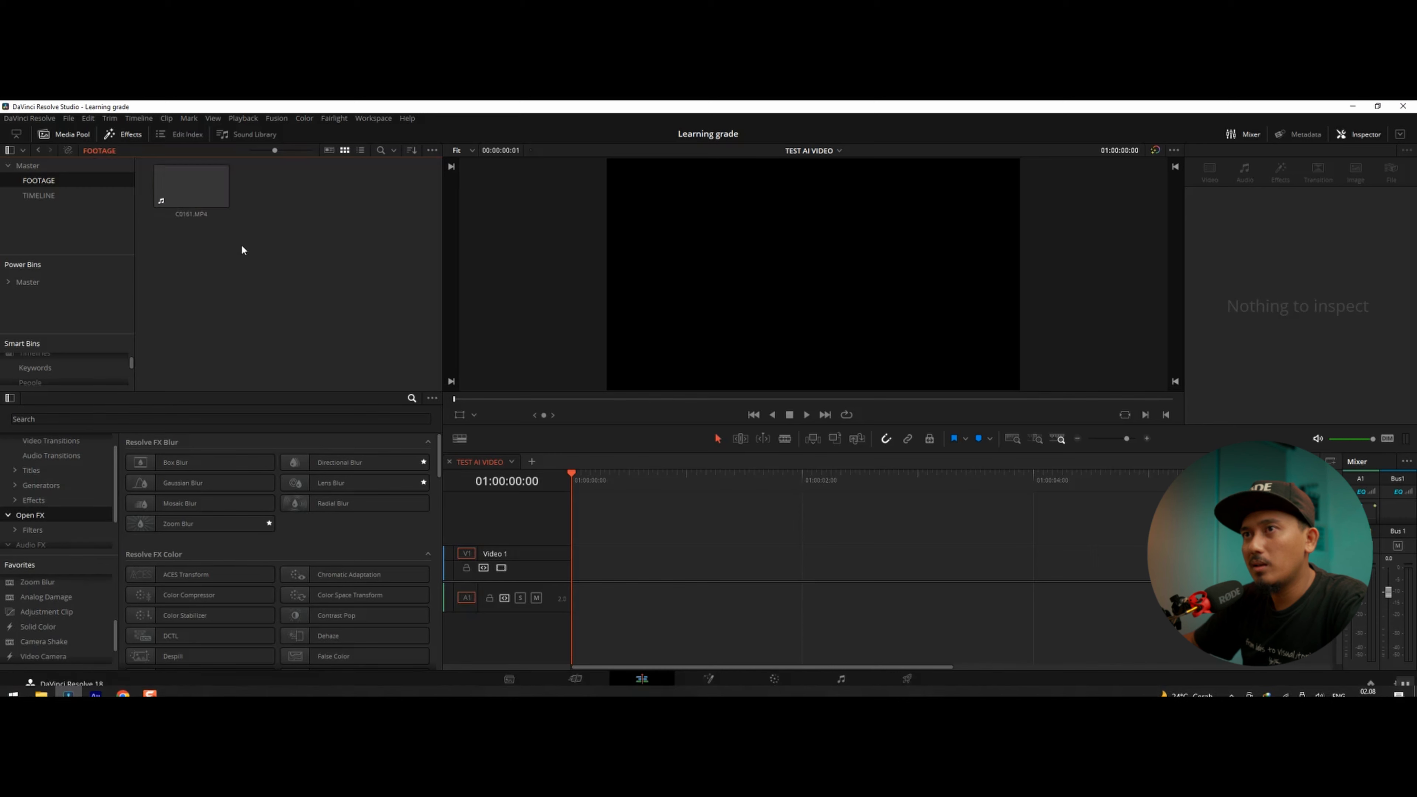
# Step: Delete the TEST AI_1.1.1 file from the BAHAN folder in File Explorer and return to DaVinci Resolve
pyautogui.click(54, 691)
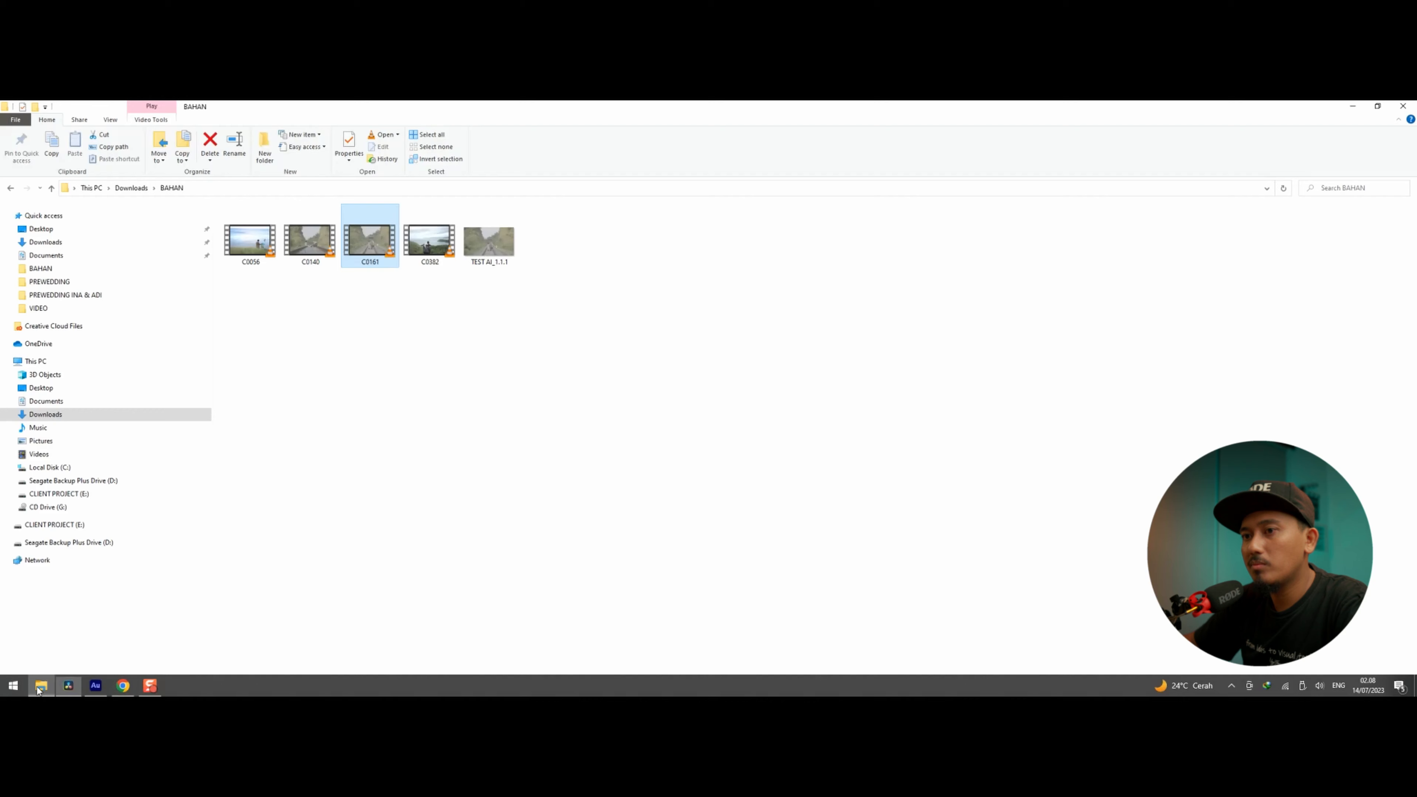
pyautogui.click(490, 246)
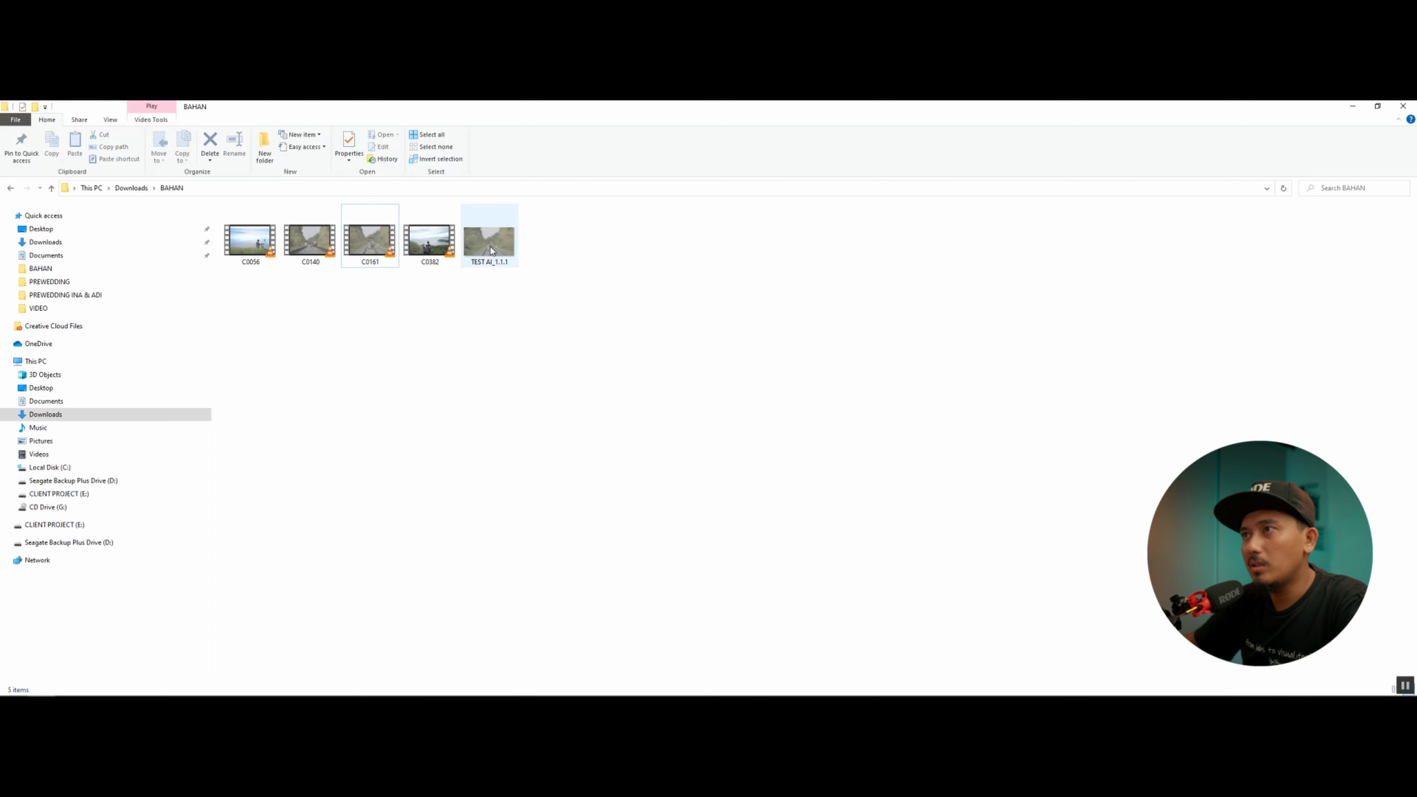
pyautogui.press('Delete')
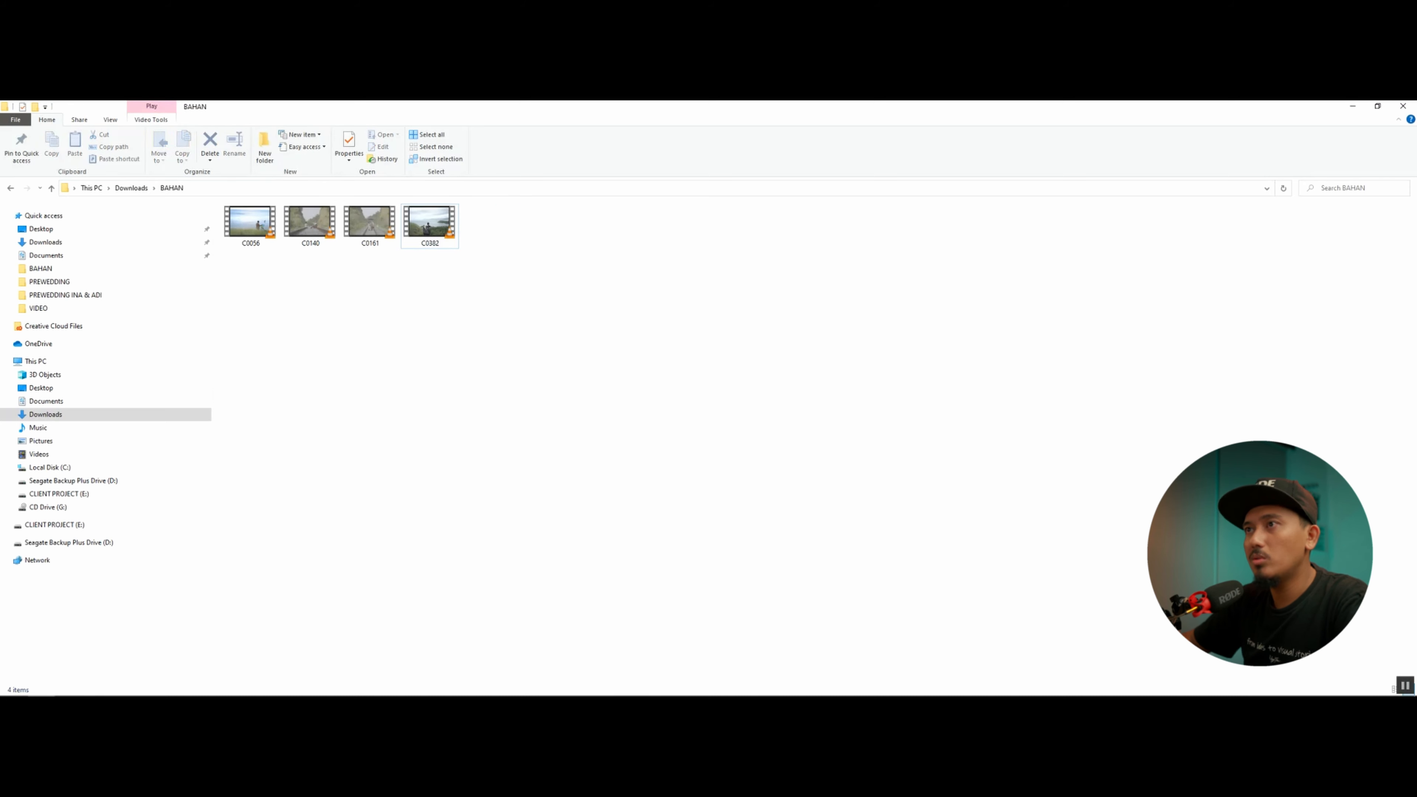
pyautogui.moveTo(44, 686)
pyautogui.click(53, 691)
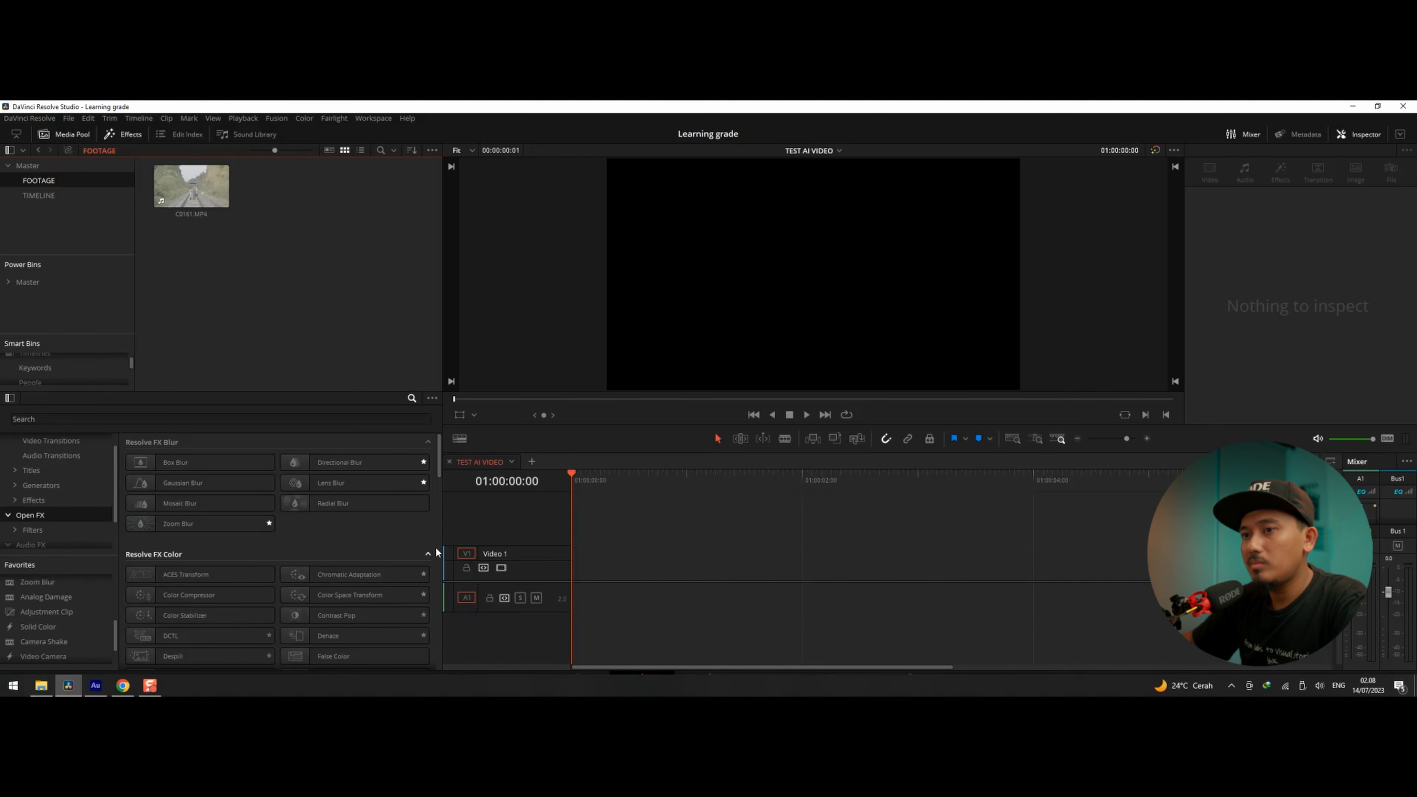
# Step: Mark C0161.MP4 from 11:07:58:07 to 11:07:59:03 and place that range at the start of Video 1
pyautogui.click(203, 197)
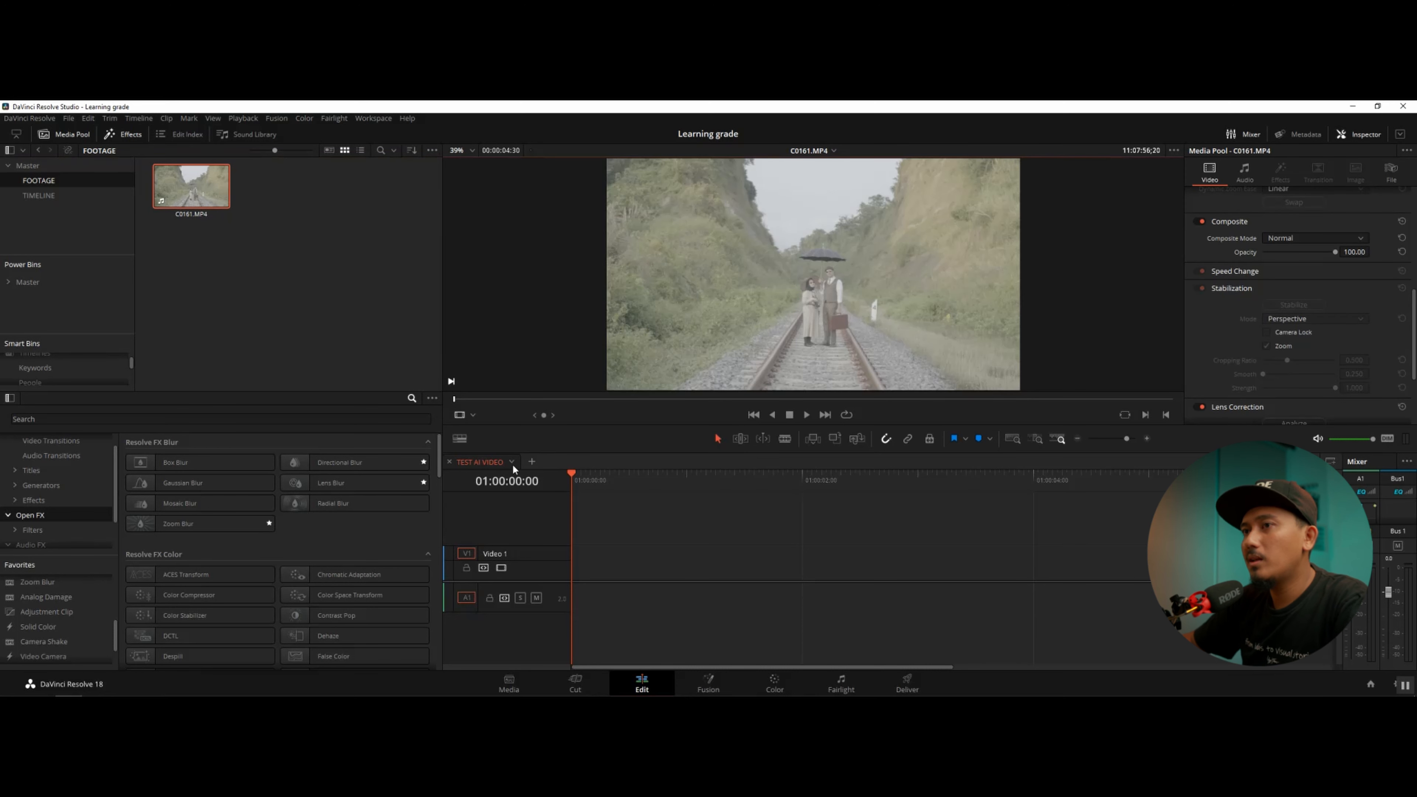
pyautogui.moveTo(456, 400); pyautogui.dragTo(487, 398)
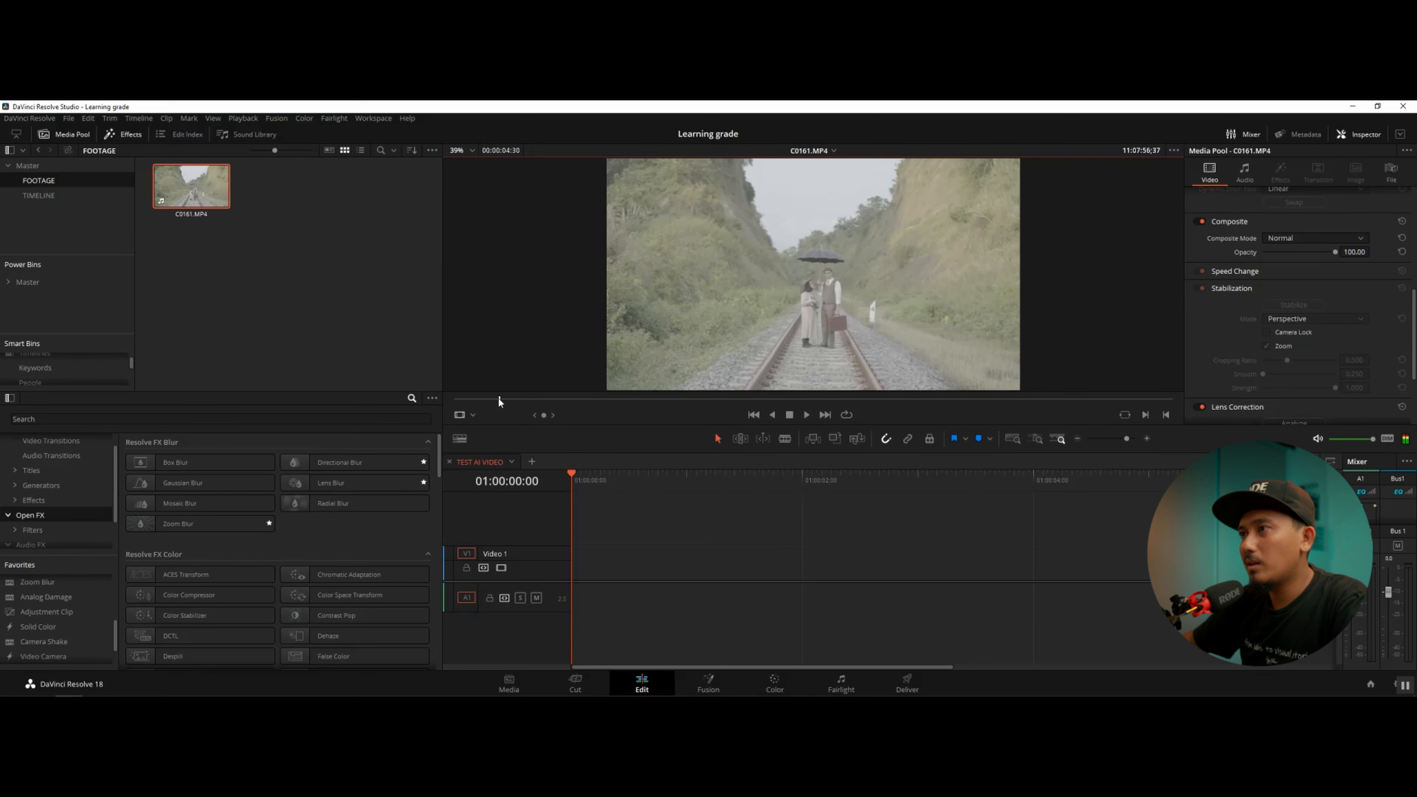
pyautogui.click(740, 407)
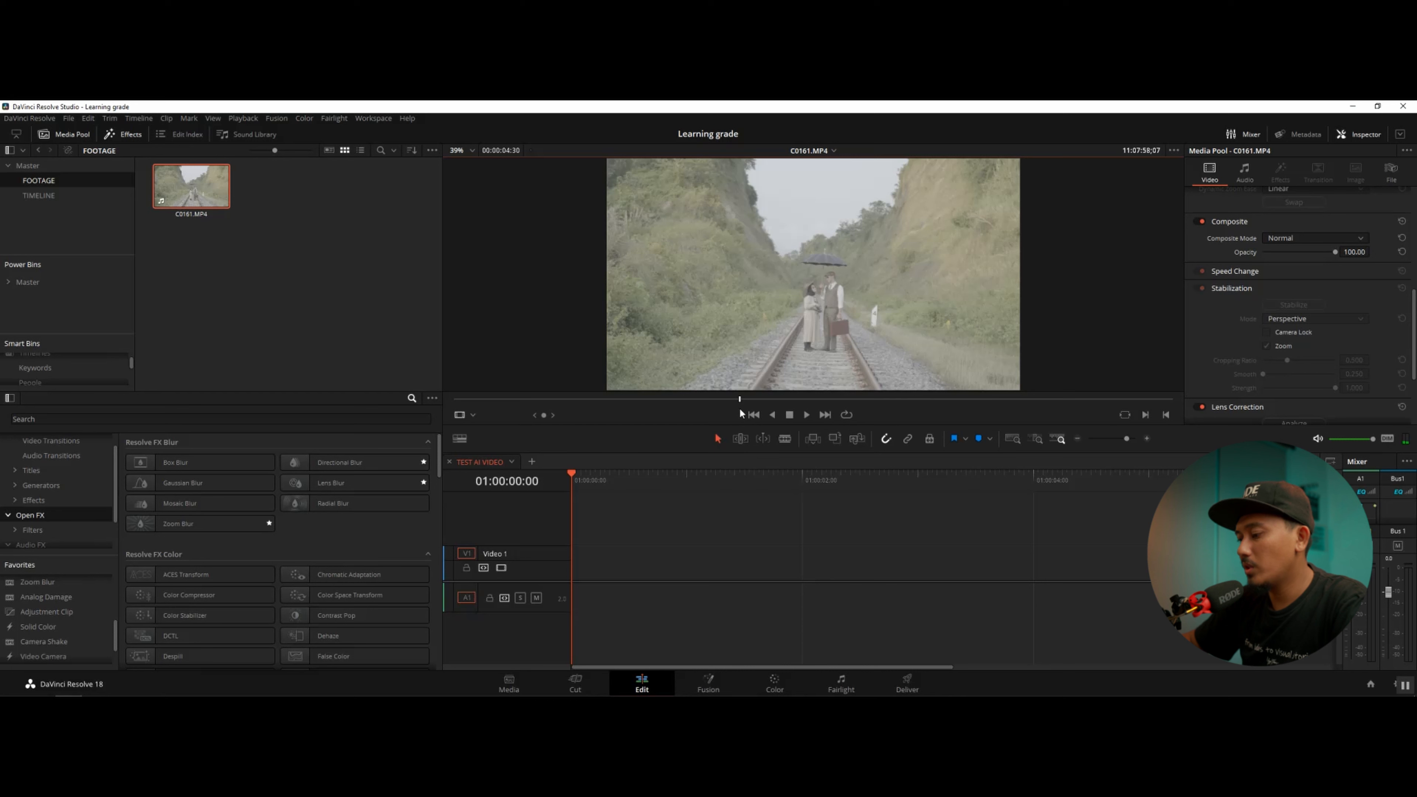
pyautogui.press('i')
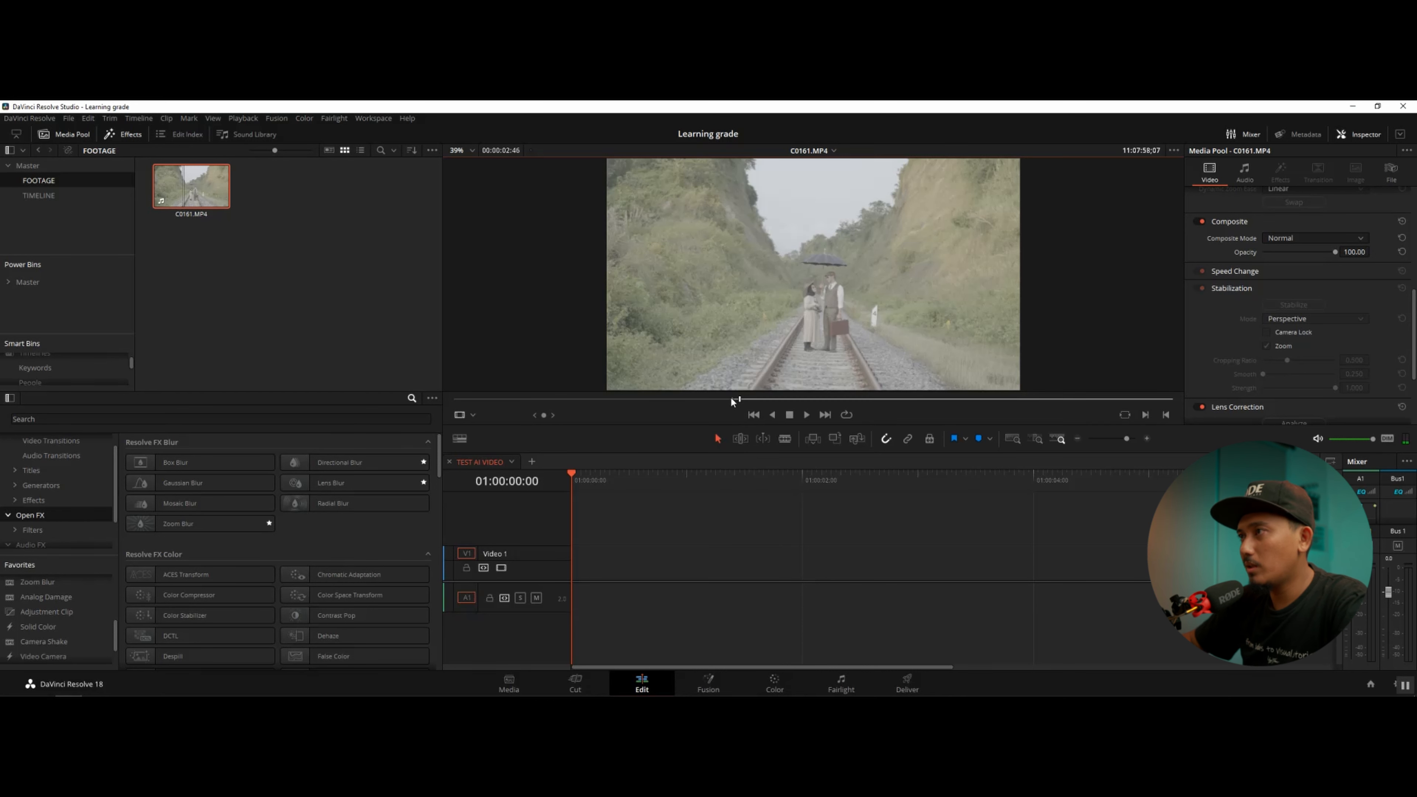
pyautogui.moveTo(736, 397); pyautogui.dragTo(858, 399)
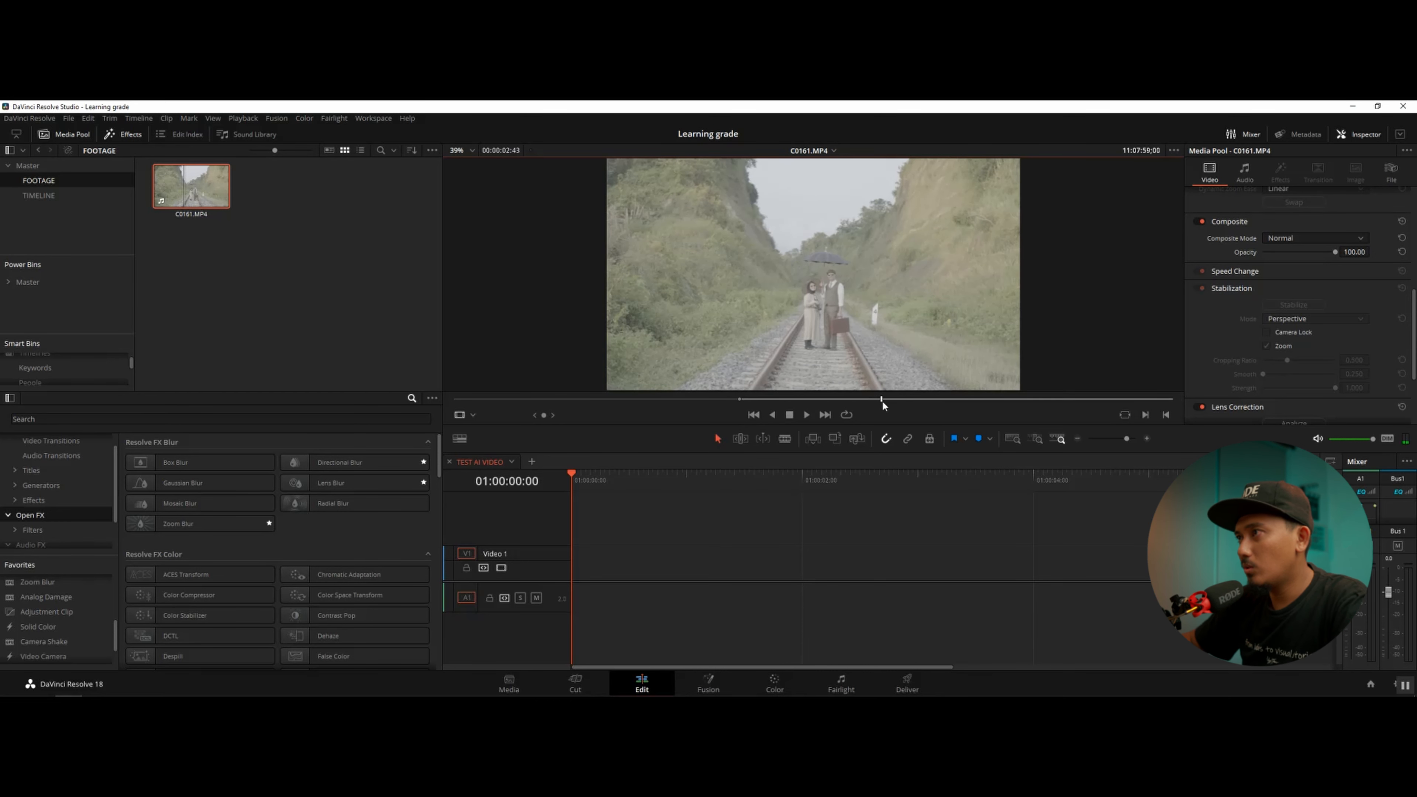
pyautogui.press('o')
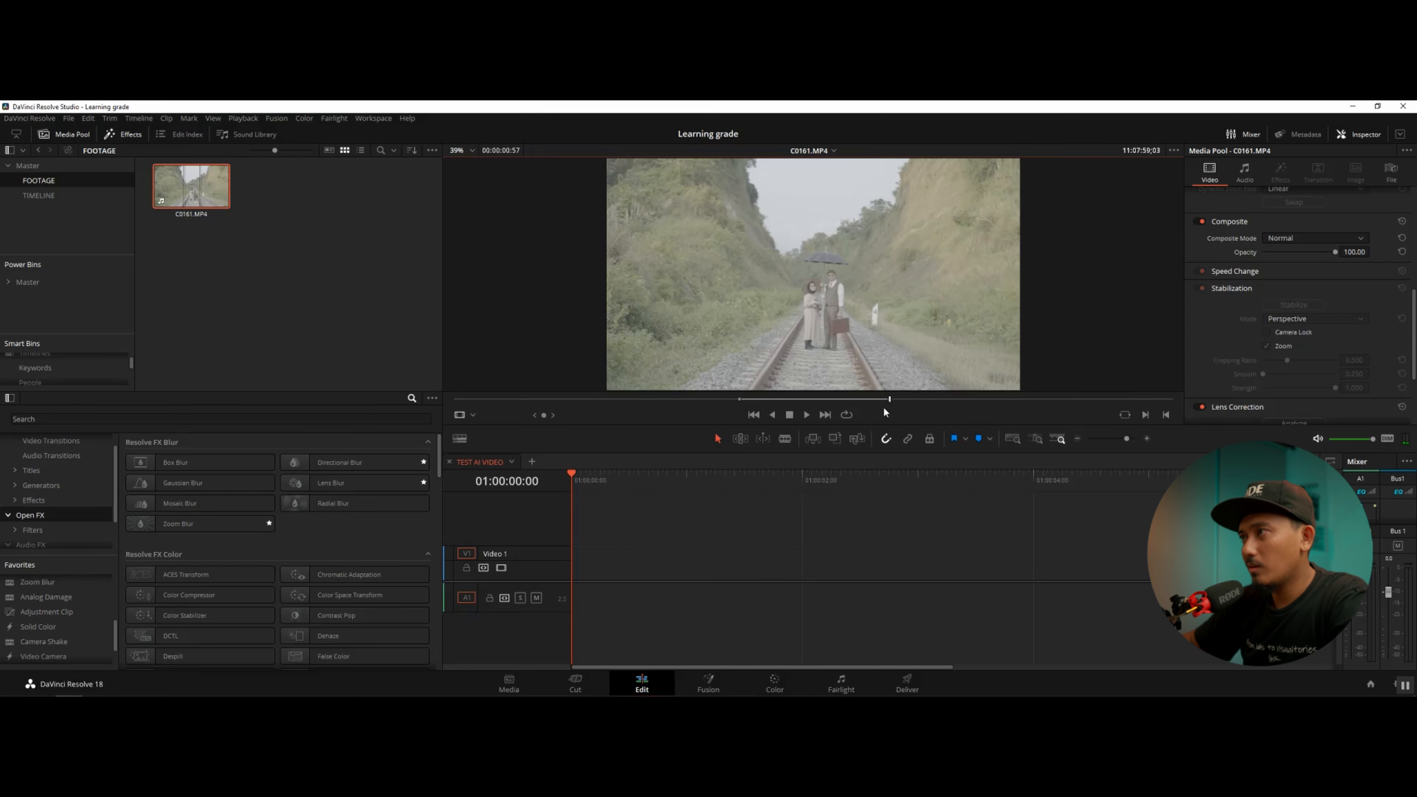
pyautogui.moveTo(799, 381); pyautogui.dragTo(580, 572)
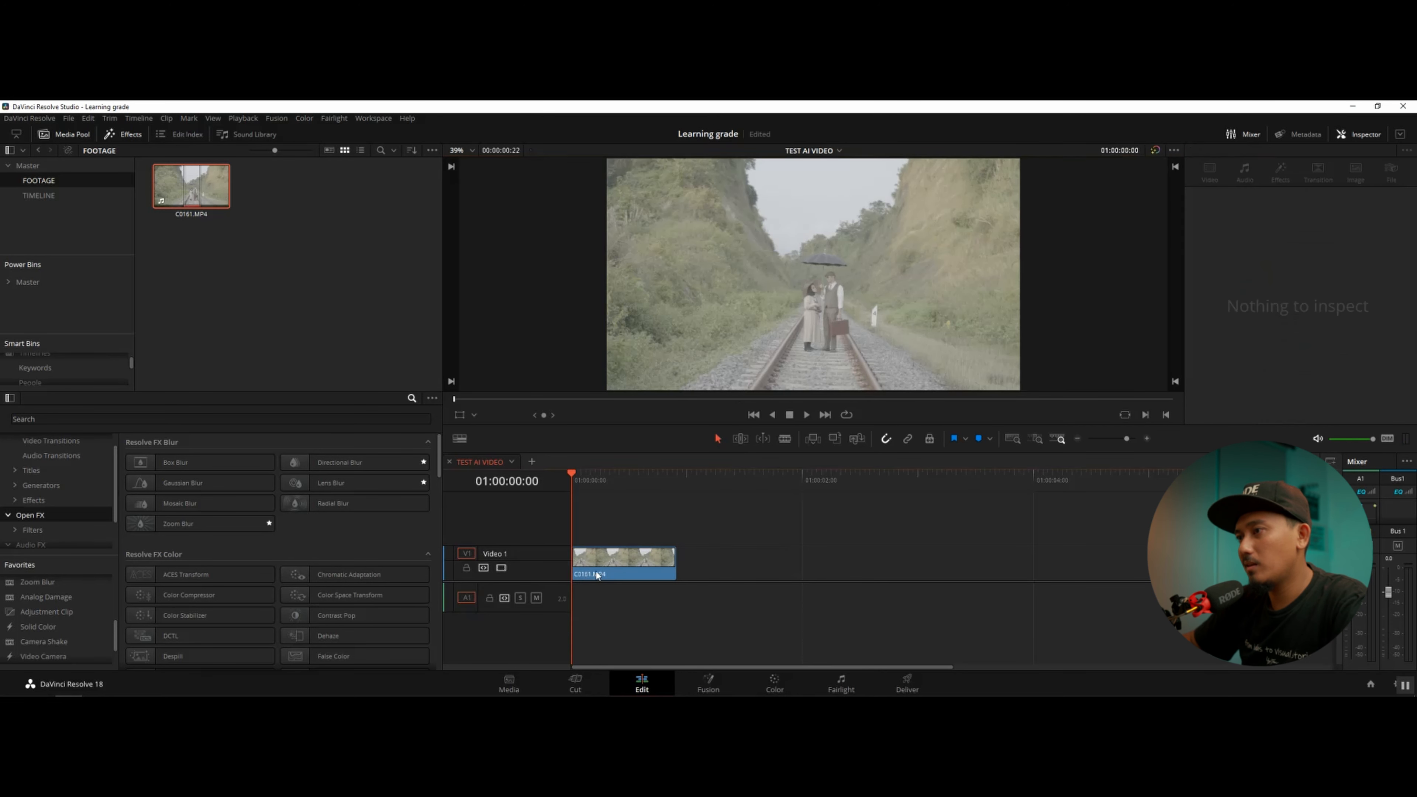
# Step: Play the C0161 clip on the timeline and extend its end to a duration of 1 second 7 frames
pyautogui.click(618, 562)
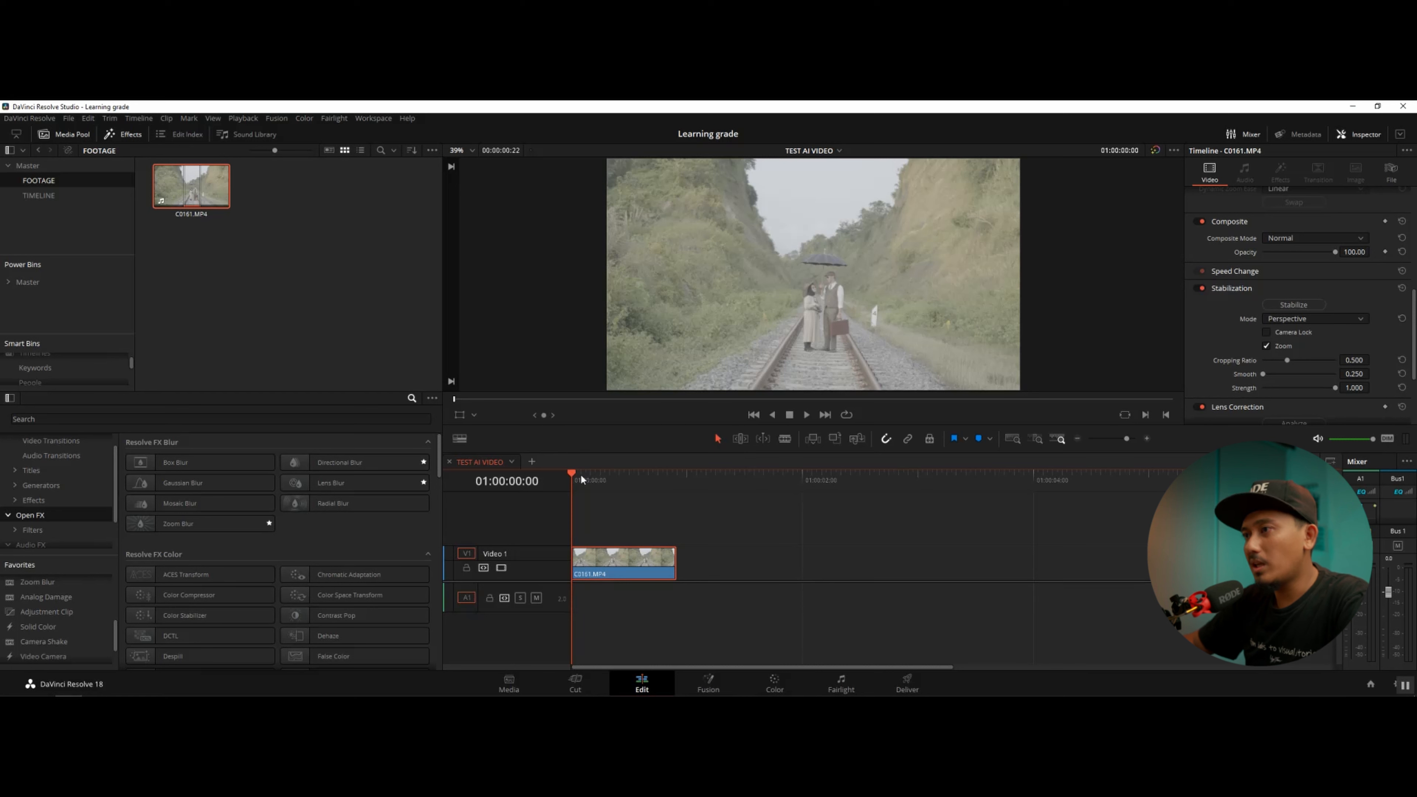
pyautogui.press('space')
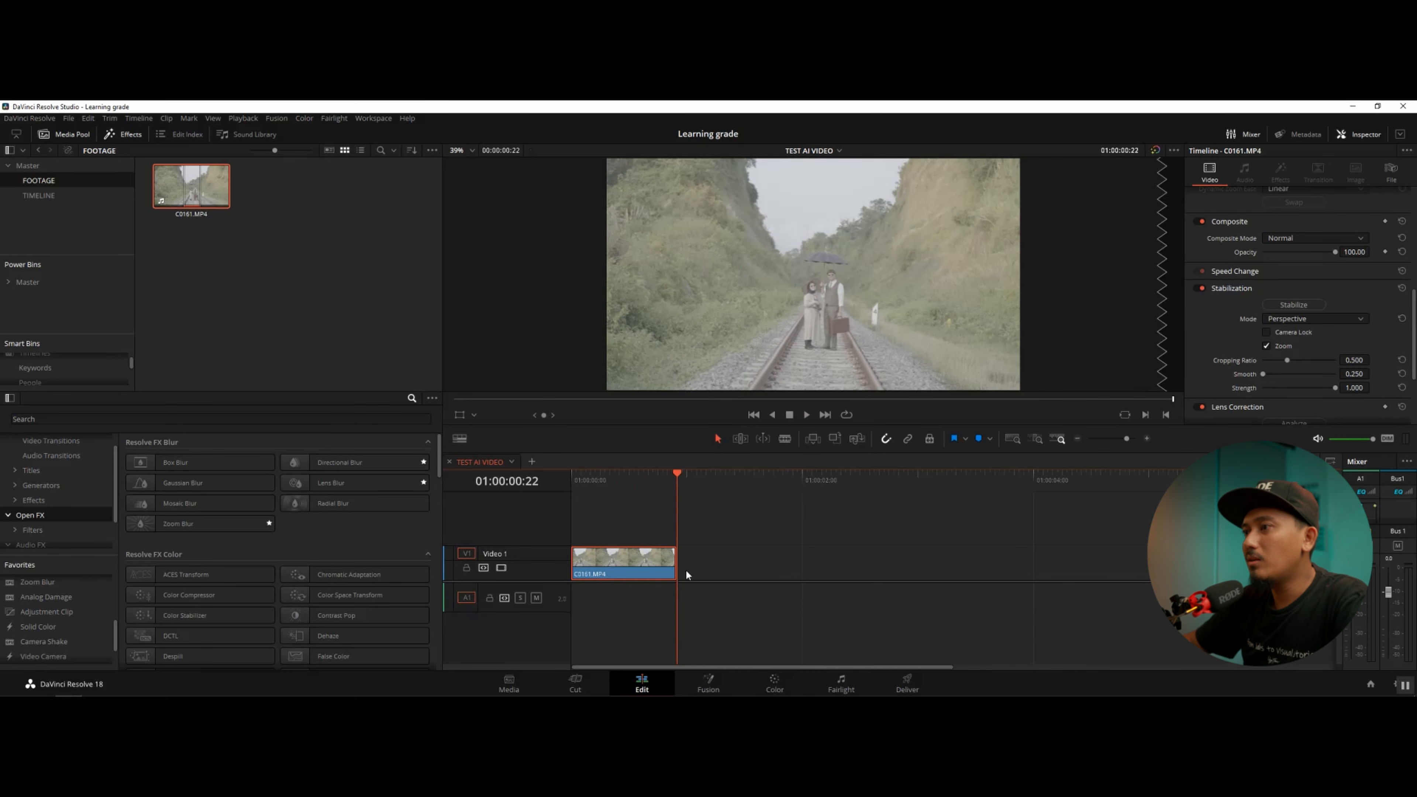
pyautogui.moveTo(671, 569); pyautogui.dragTo(720, 568)
pyautogui.press('Home')
pyautogui.press('space')
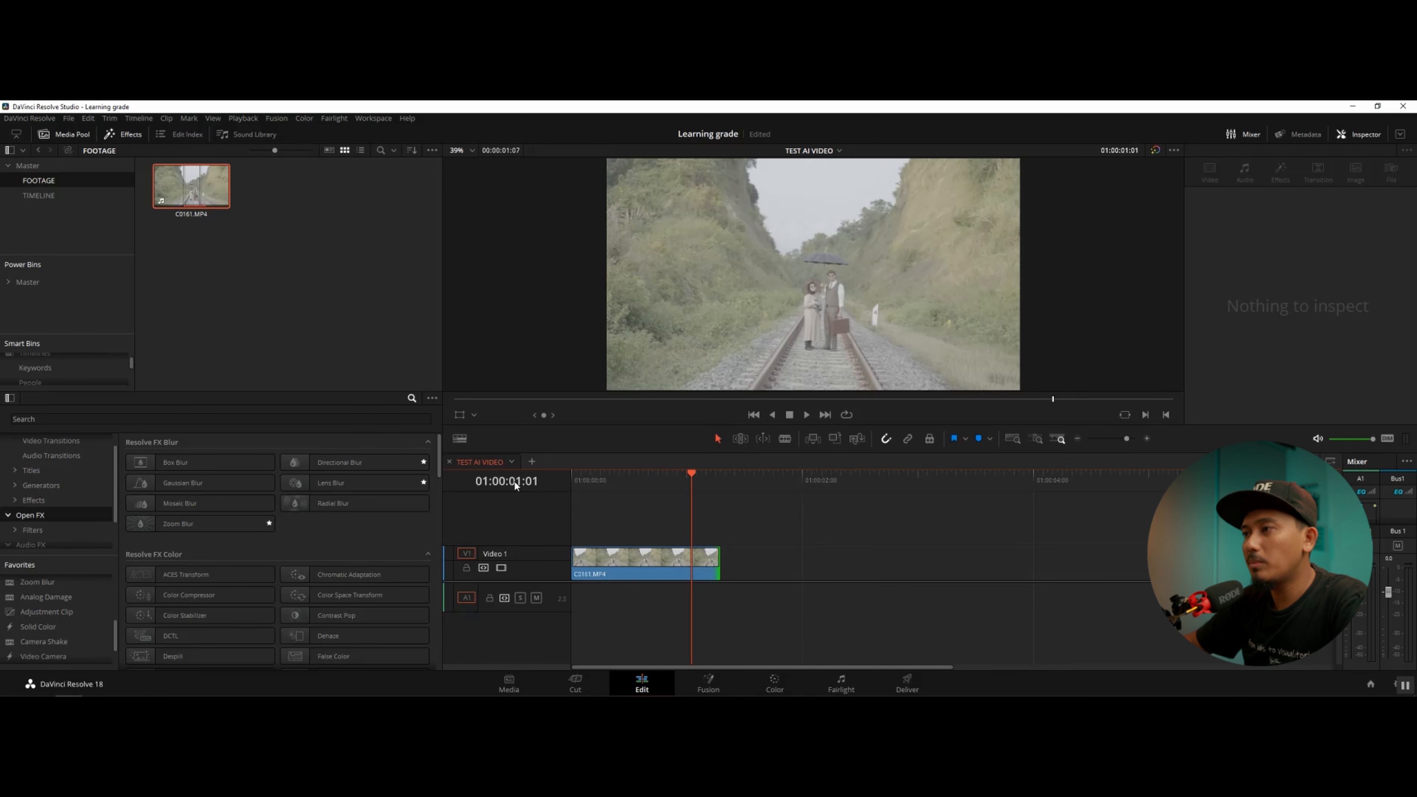
pyautogui.hotkey('ctrl', 's')
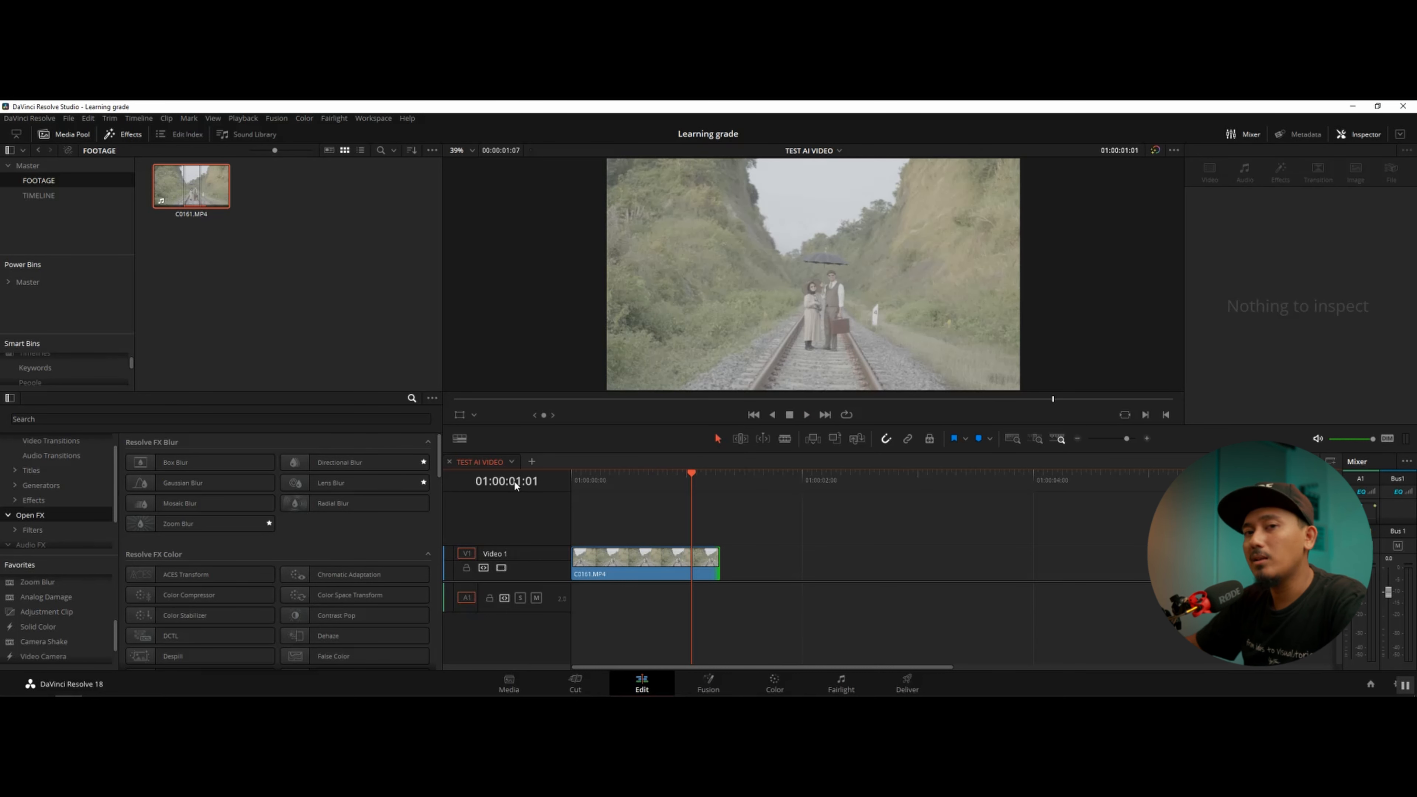
# Step: Play and scrub through the extended C0161 clip from the start of the timeline to check its movement
pyautogui.press('Home')
pyautogui.press('space')
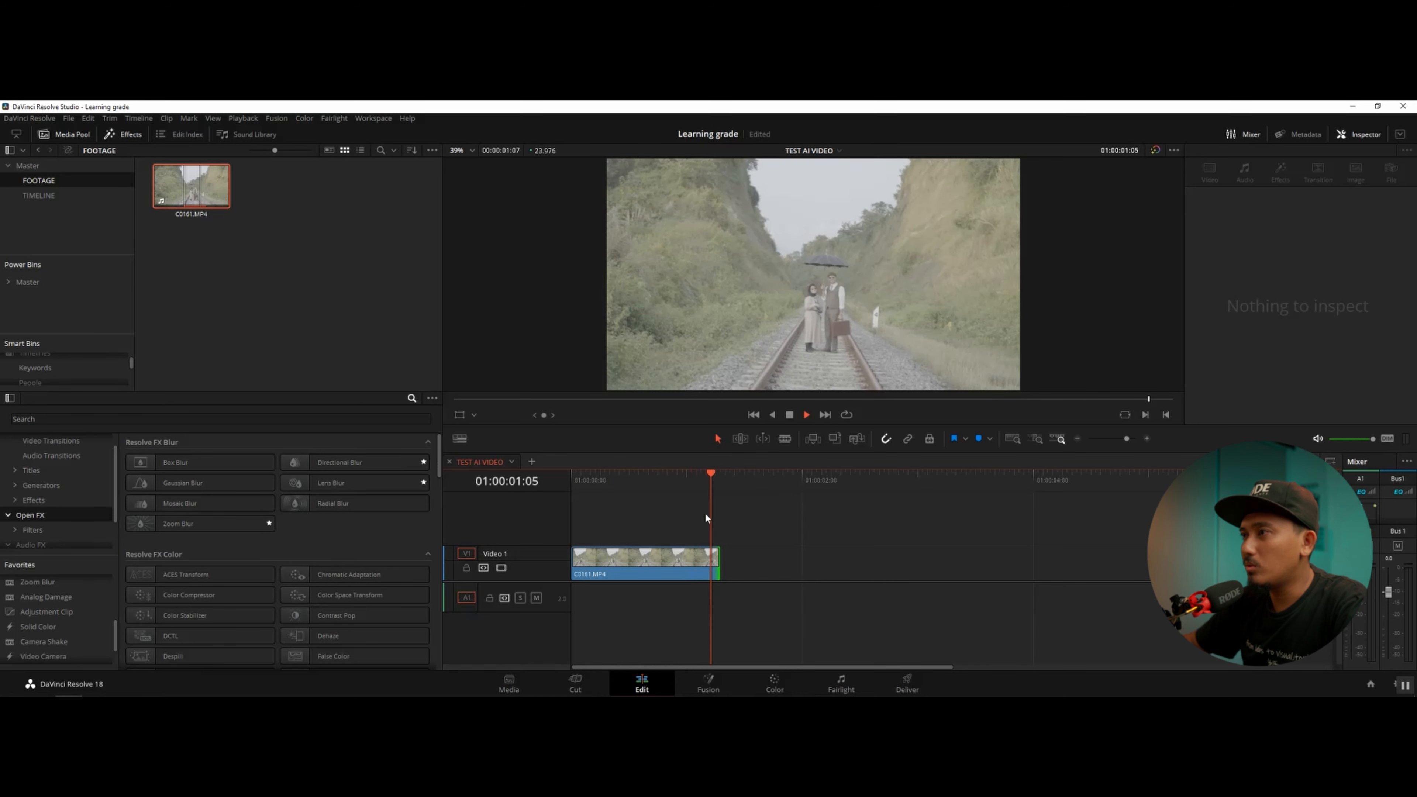
pyautogui.moveTo(708, 484); pyautogui.dragTo(568, 484)
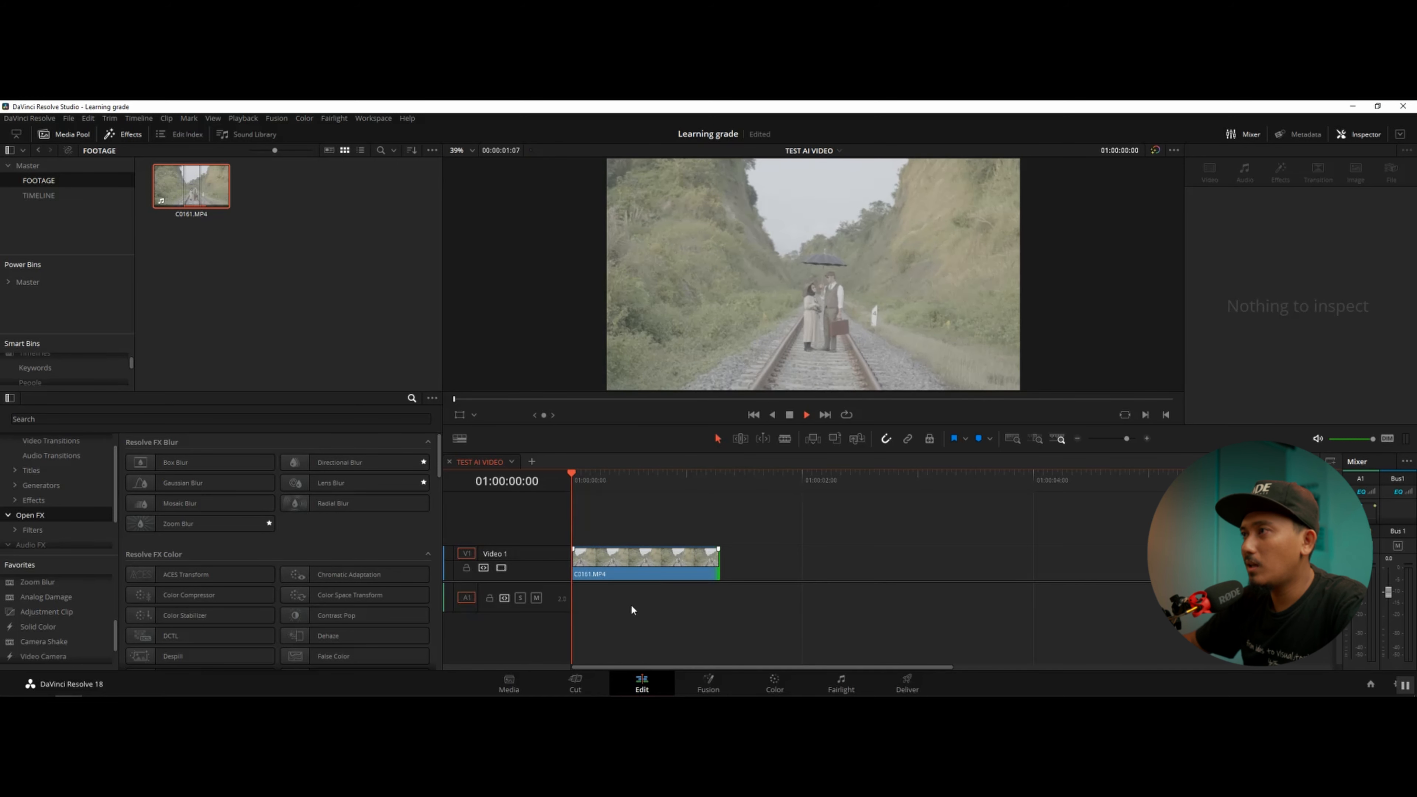
pyautogui.moveTo(697, 480); pyautogui.dragTo(550, 484)
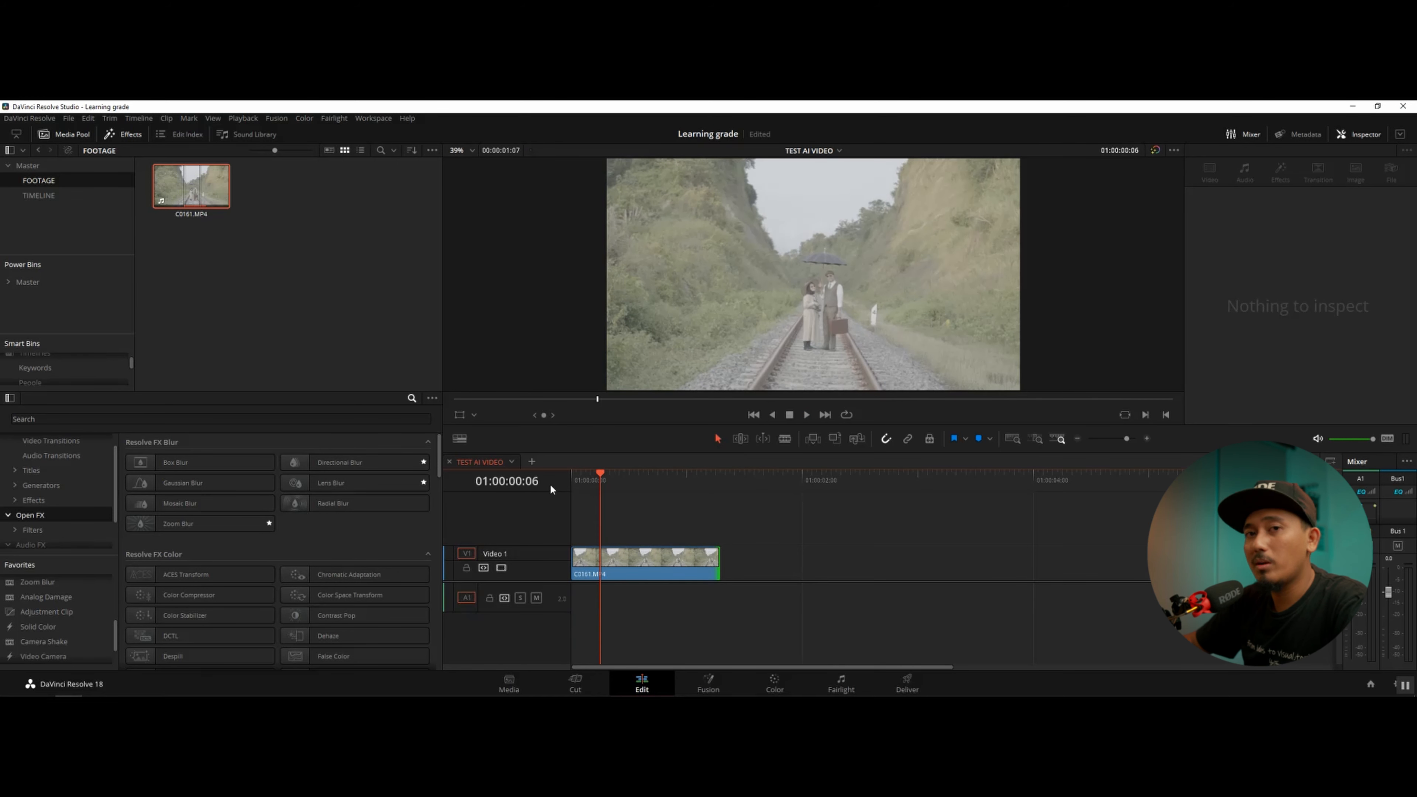
pyautogui.click(572, 475)
pyautogui.press('space')
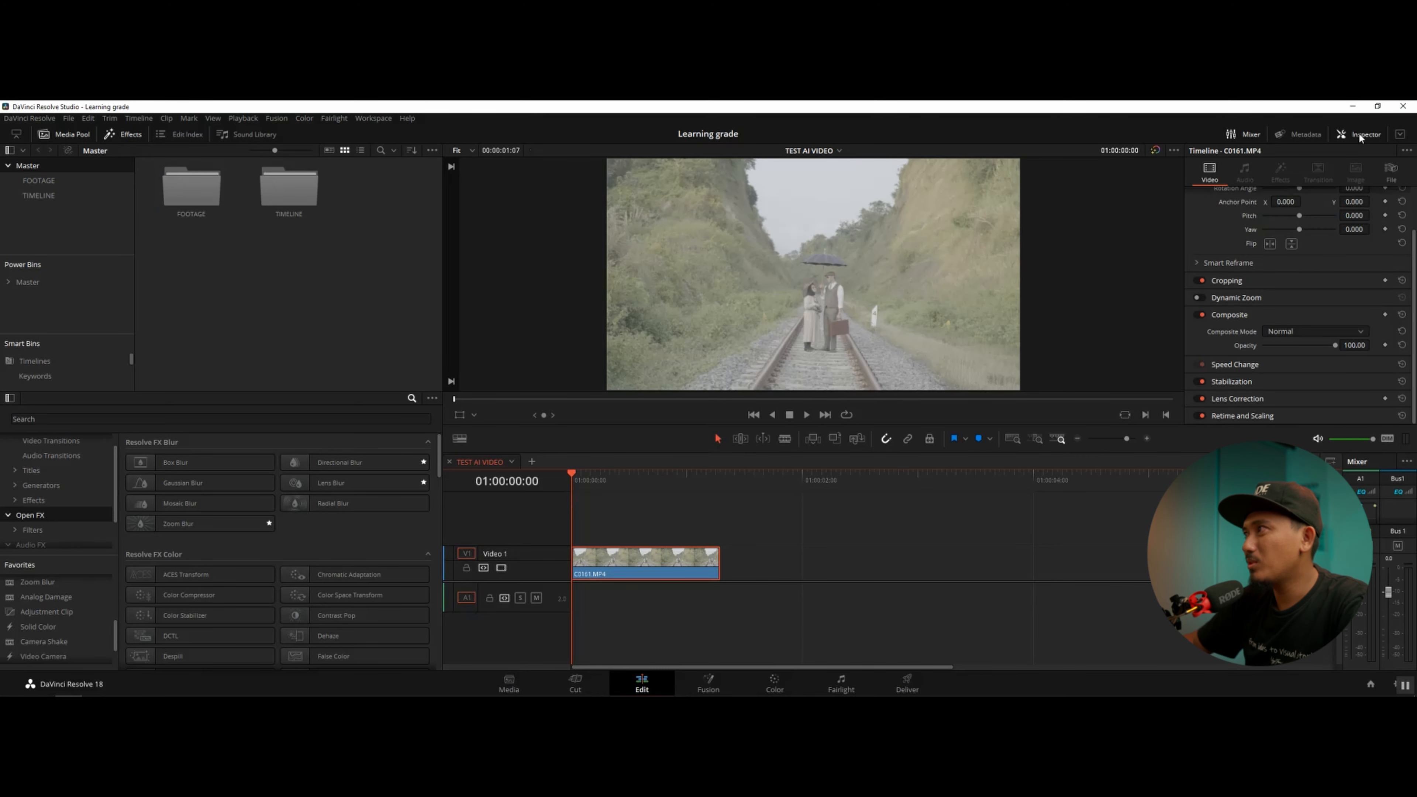
# Step: Stabilize the C0161 clip in Perspective mode with Camera Lock enabled
pyautogui.click(1358, 133)
pyautogui.click(1366, 135)
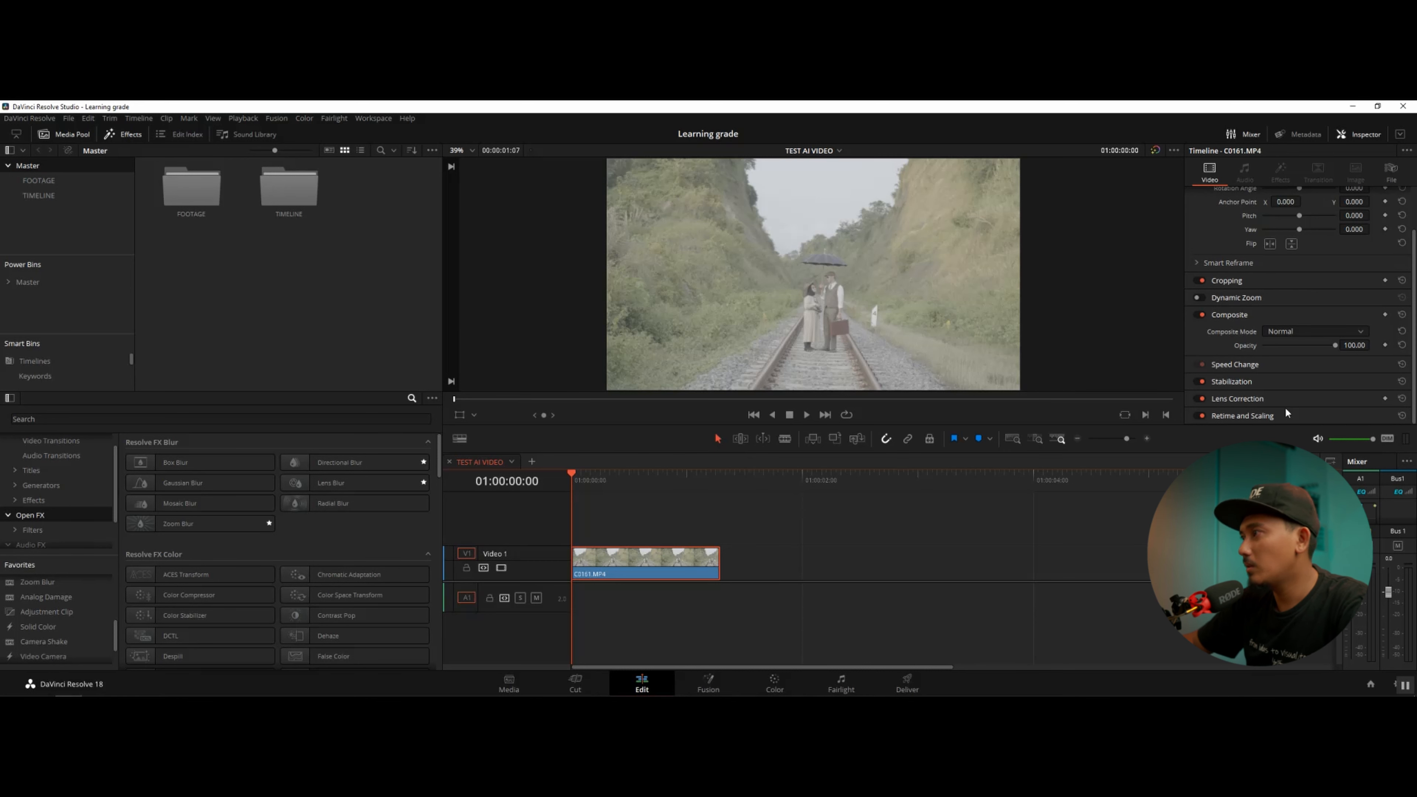
pyautogui.click(1241, 385)
pyautogui.scroll(-2, 1241, 384)
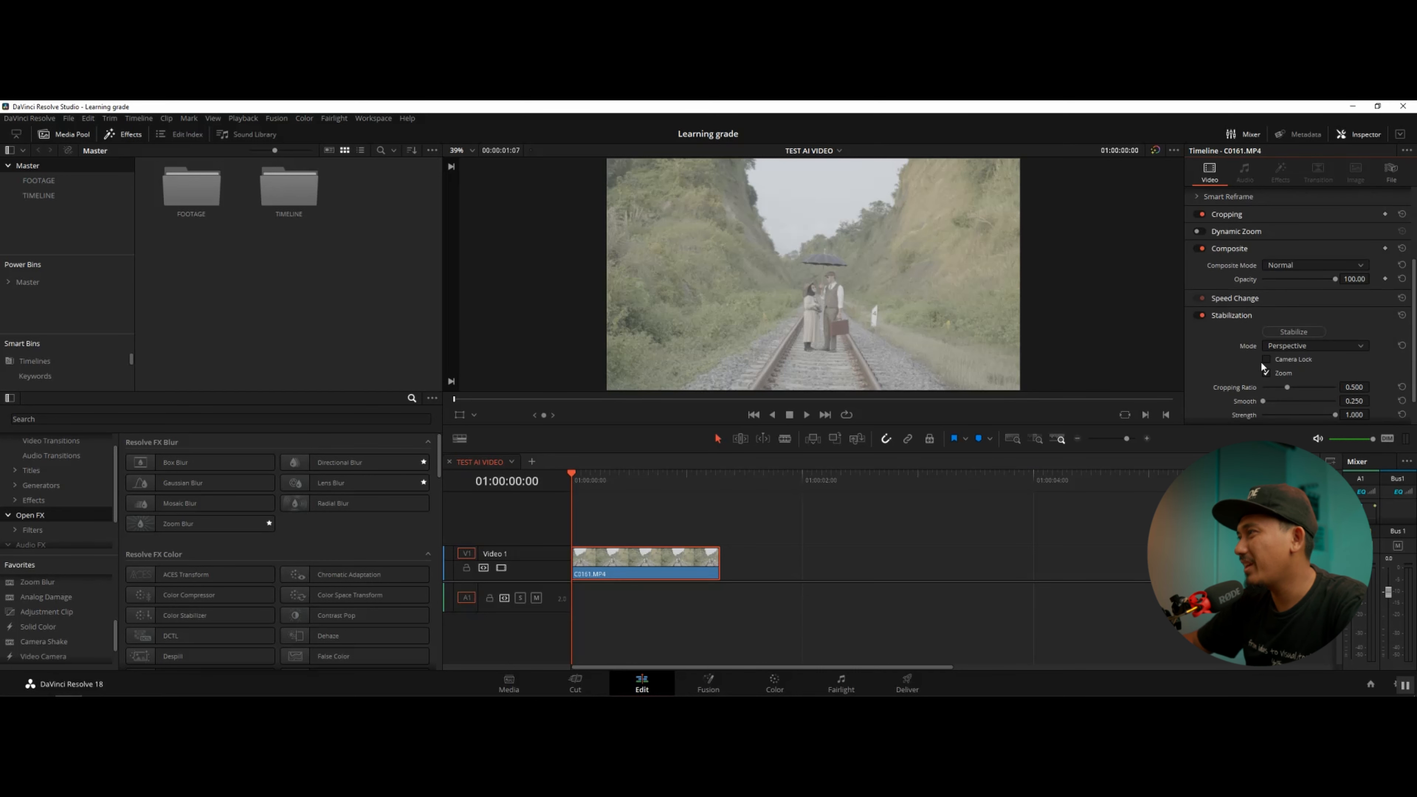
pyautogui.click(585, 480)
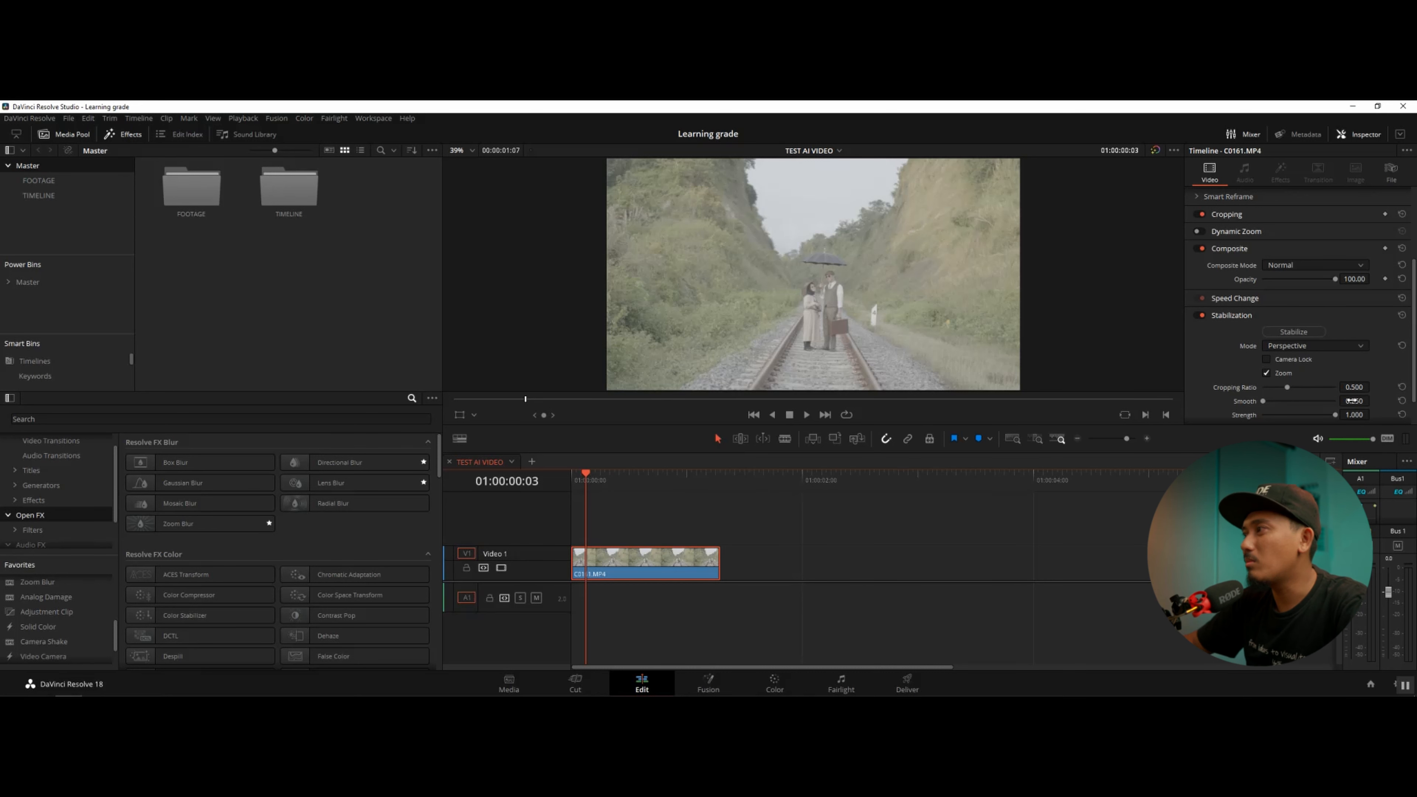
pyautogui.moveTo(585, 480); pyautogui.dragTo(617, 479)
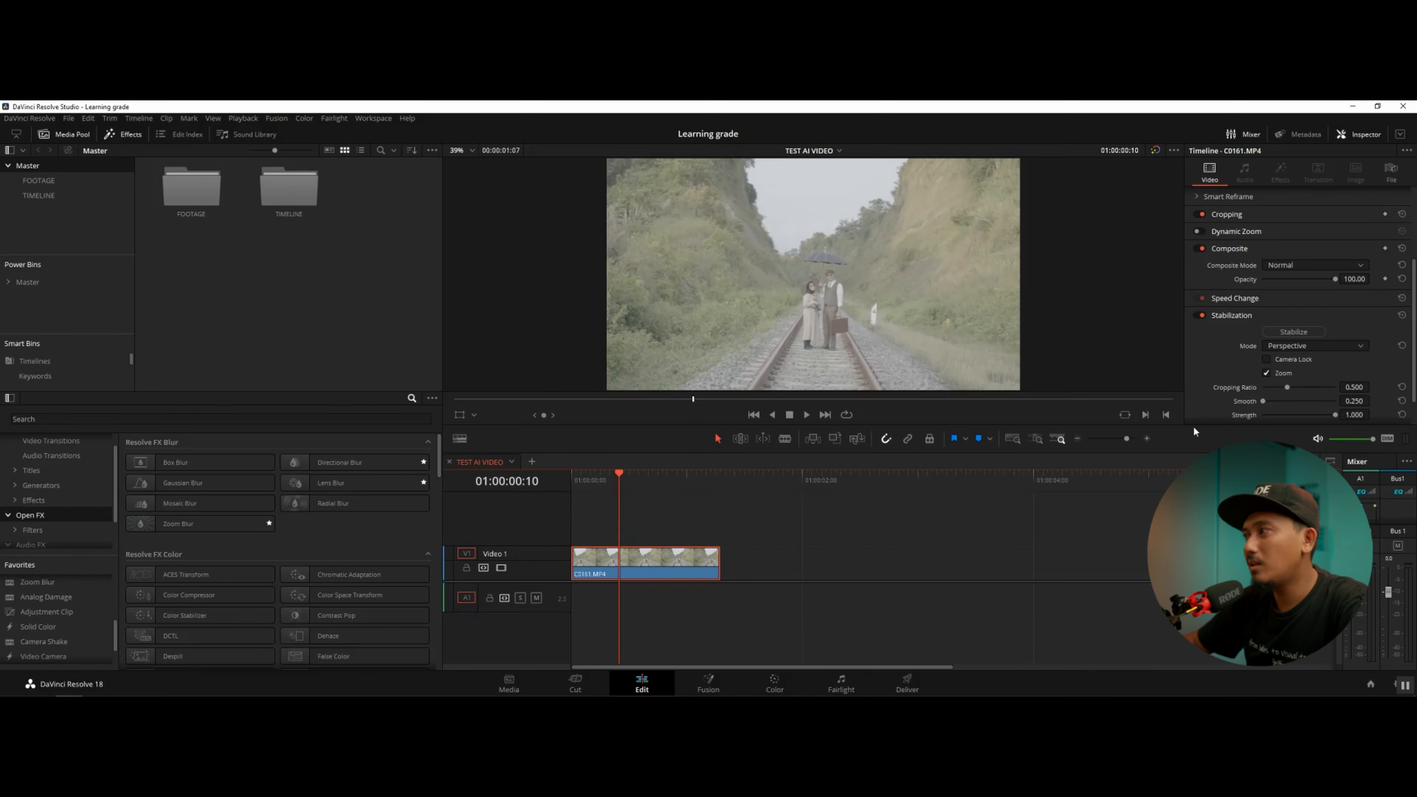
pyautogui.click(1267, 359)
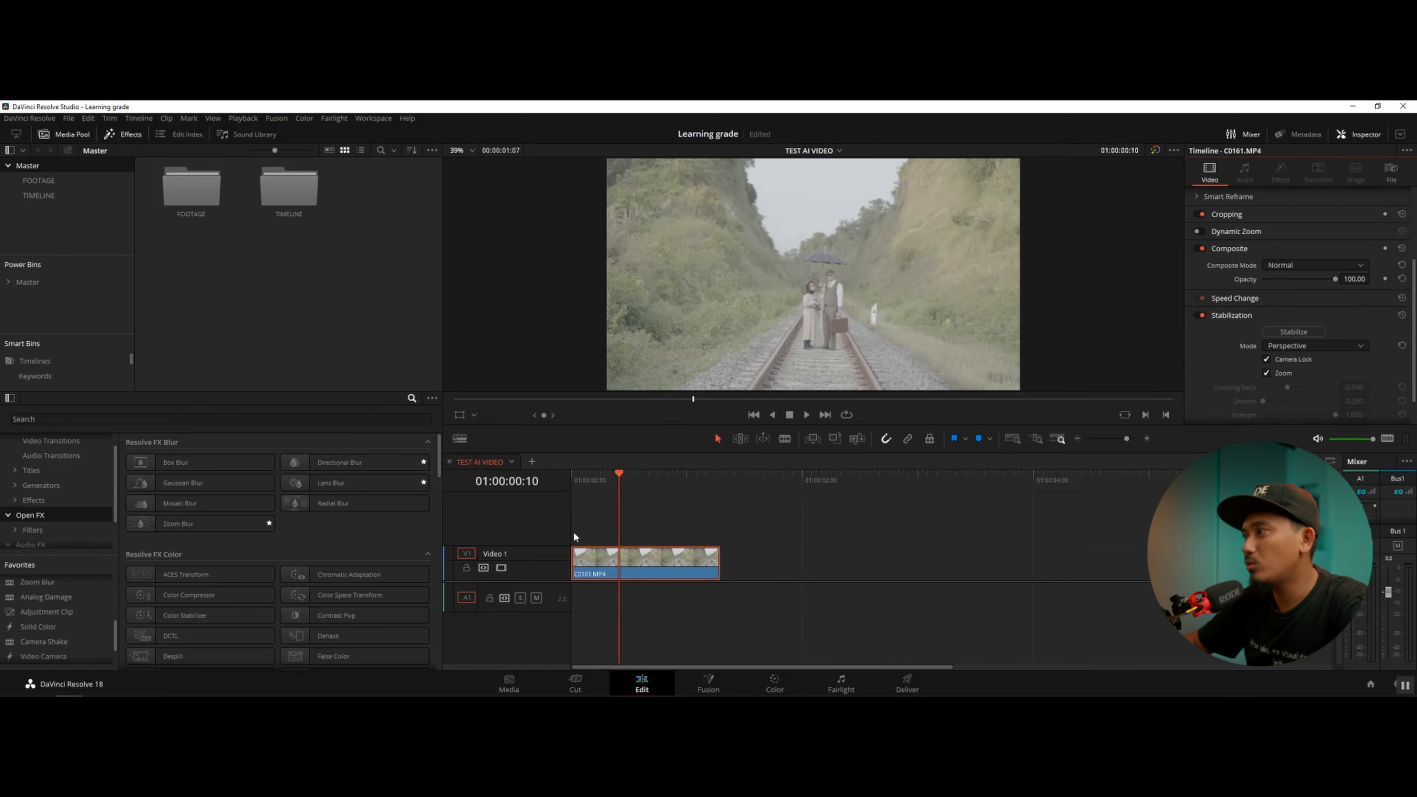
pyautogui.click(614, 481)
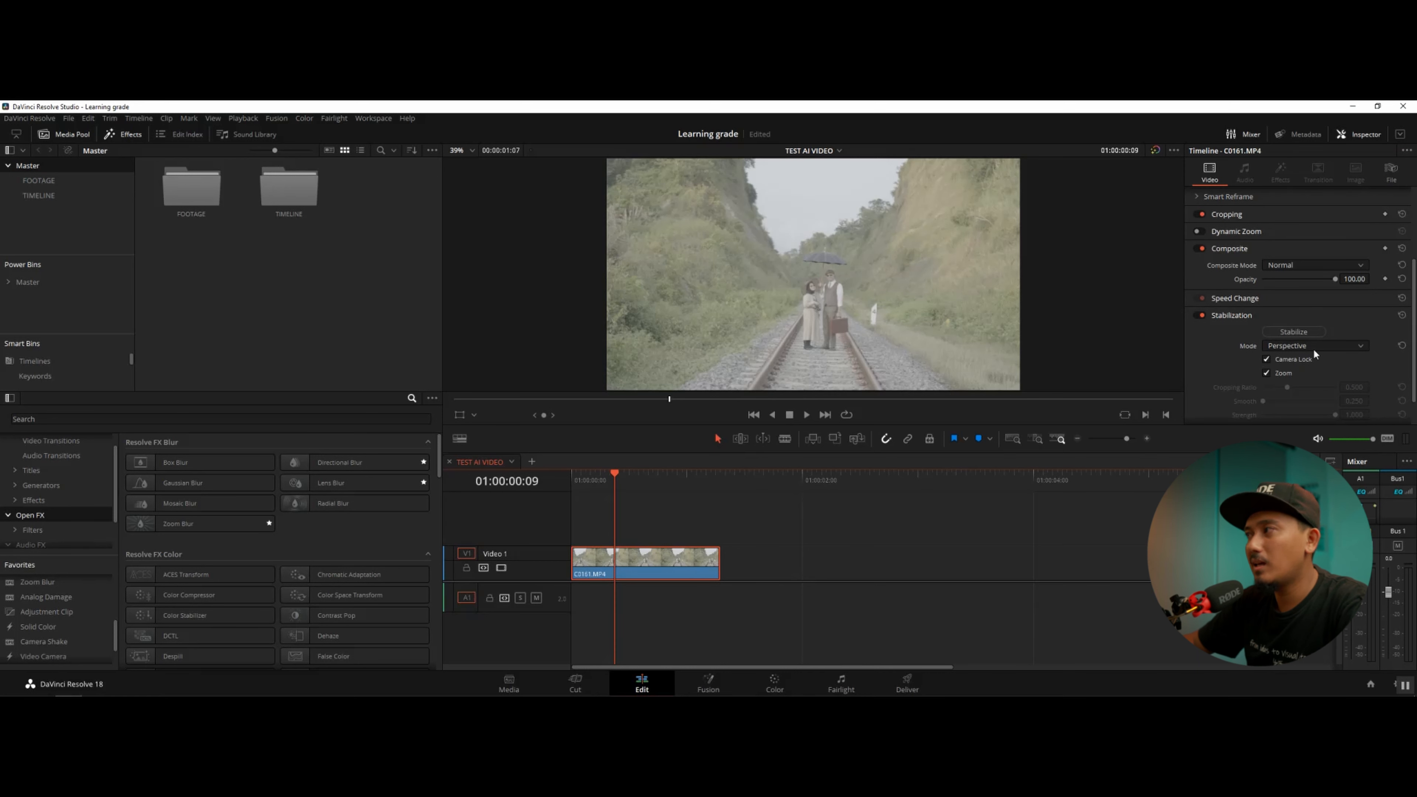
pyautogui.click(1301, 330)
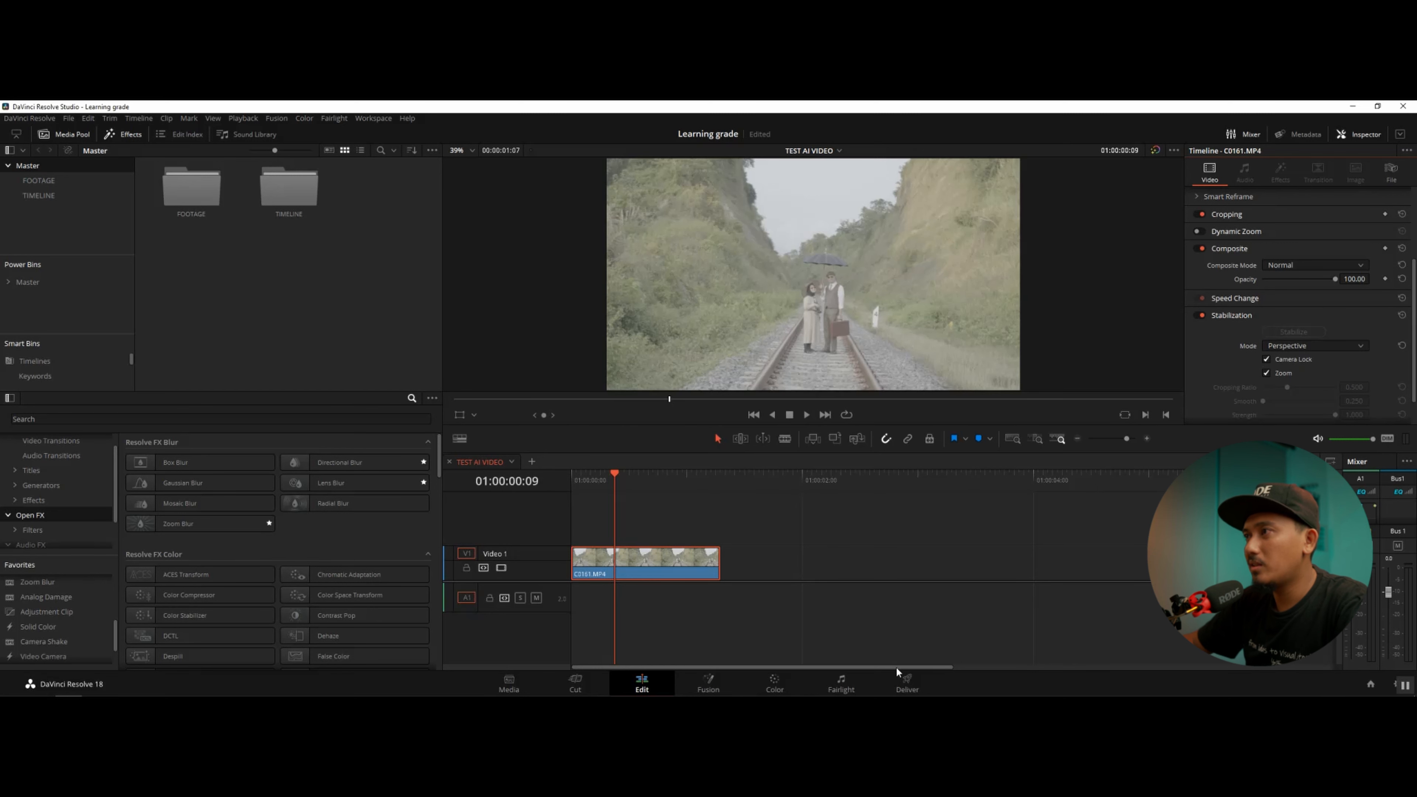
# Step: Play and scrub through the stabilized C0161 clip from its start to check that the camera holds still
pyautogui.press('Home')
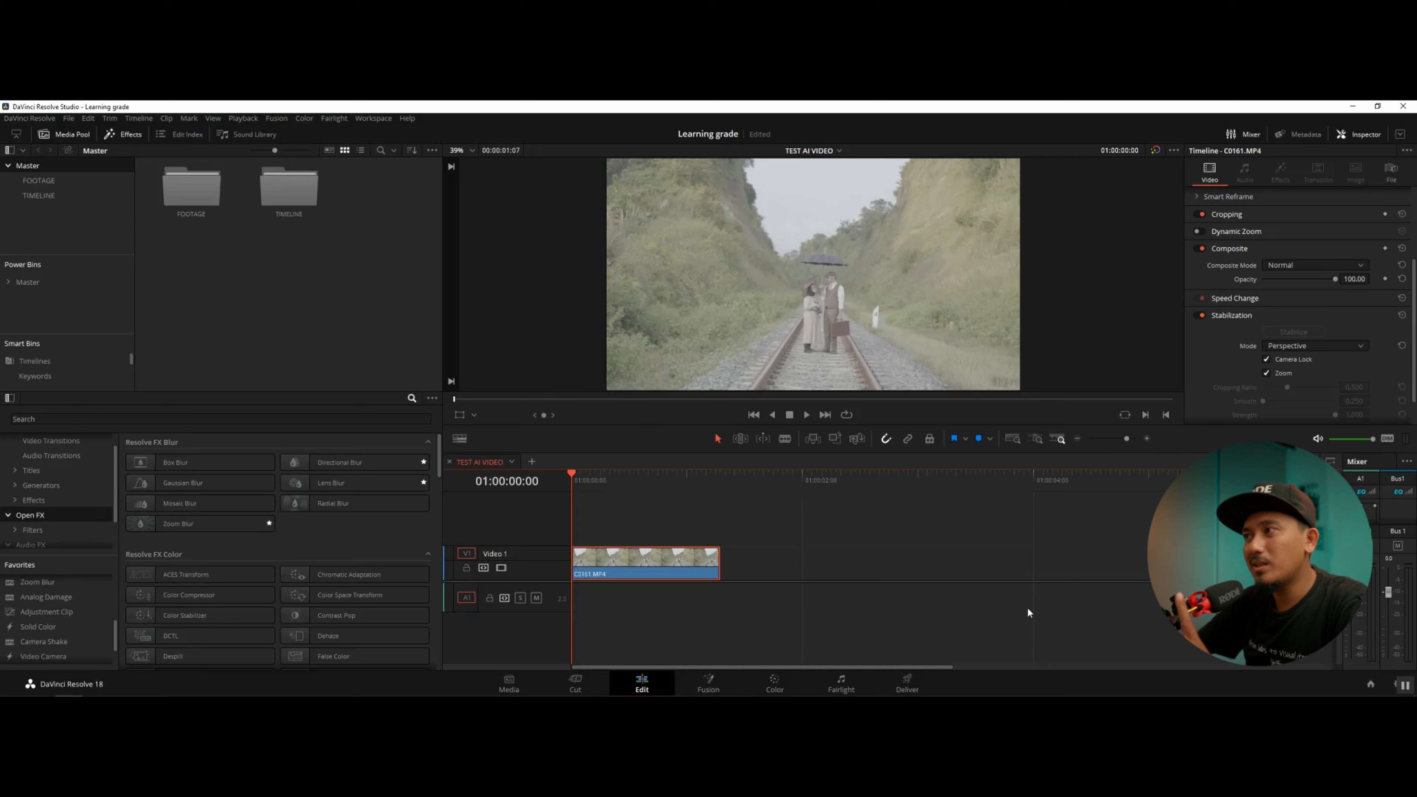
pyautogui.press('space')
pyautogui.moveTo(692, 481); pyautogui.dragTo(561, 502)
pyautogui.press('space')
pyautogui.moveTo(697, 481); pyautogui.dragTo(513, 484)
pyautogui.press('space')
pyautogui.press('Home')
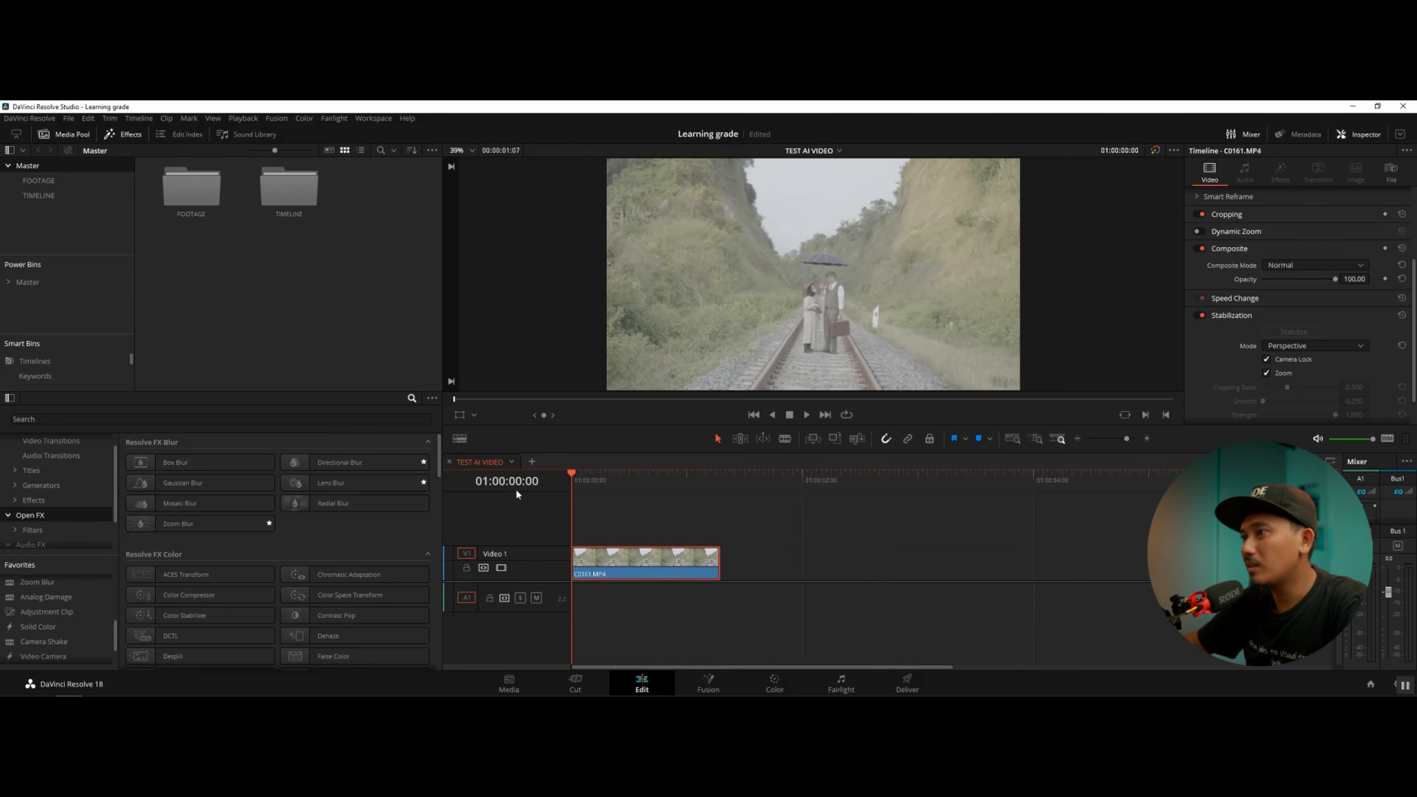
pyautogui.press('space')
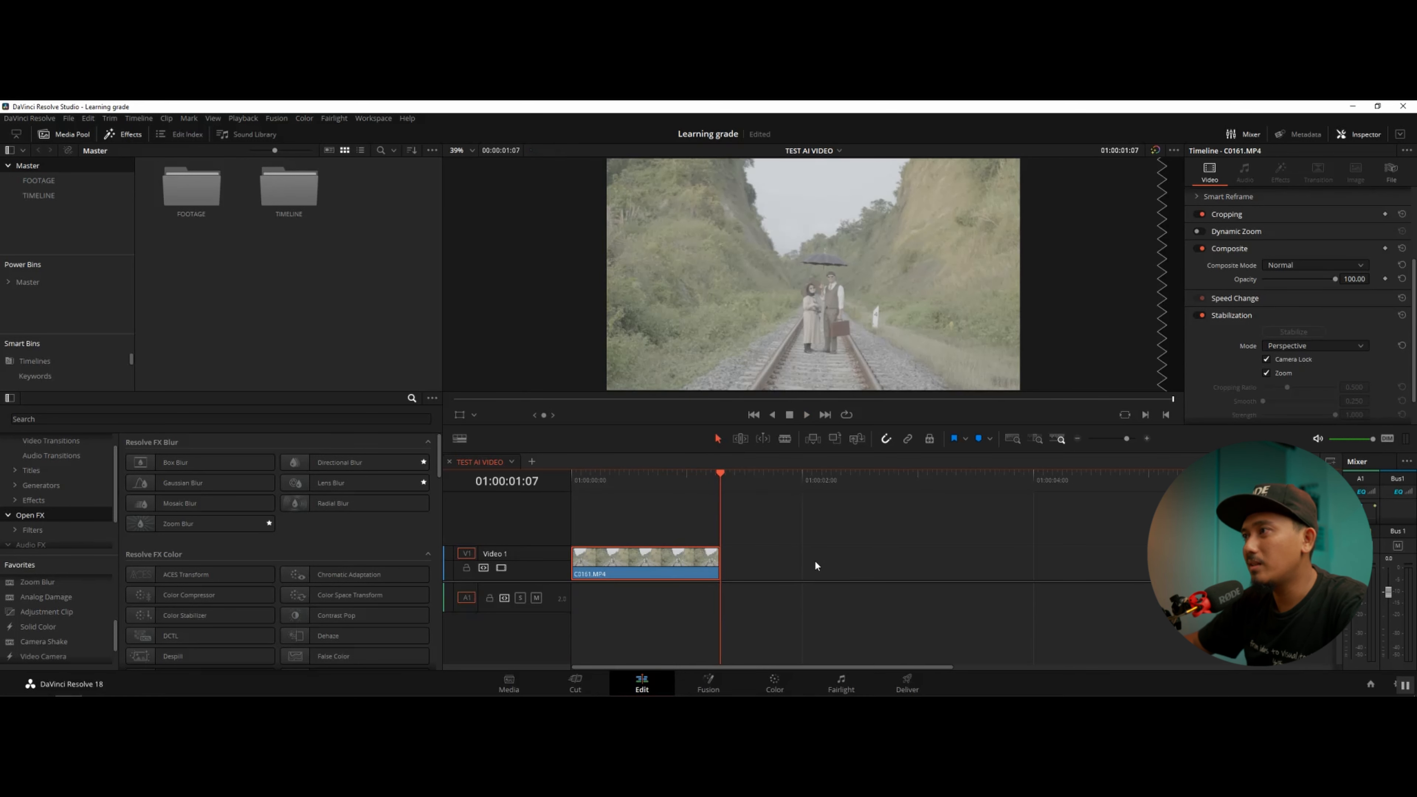
pyautogui.press('Home')
pyautogui.press('space')
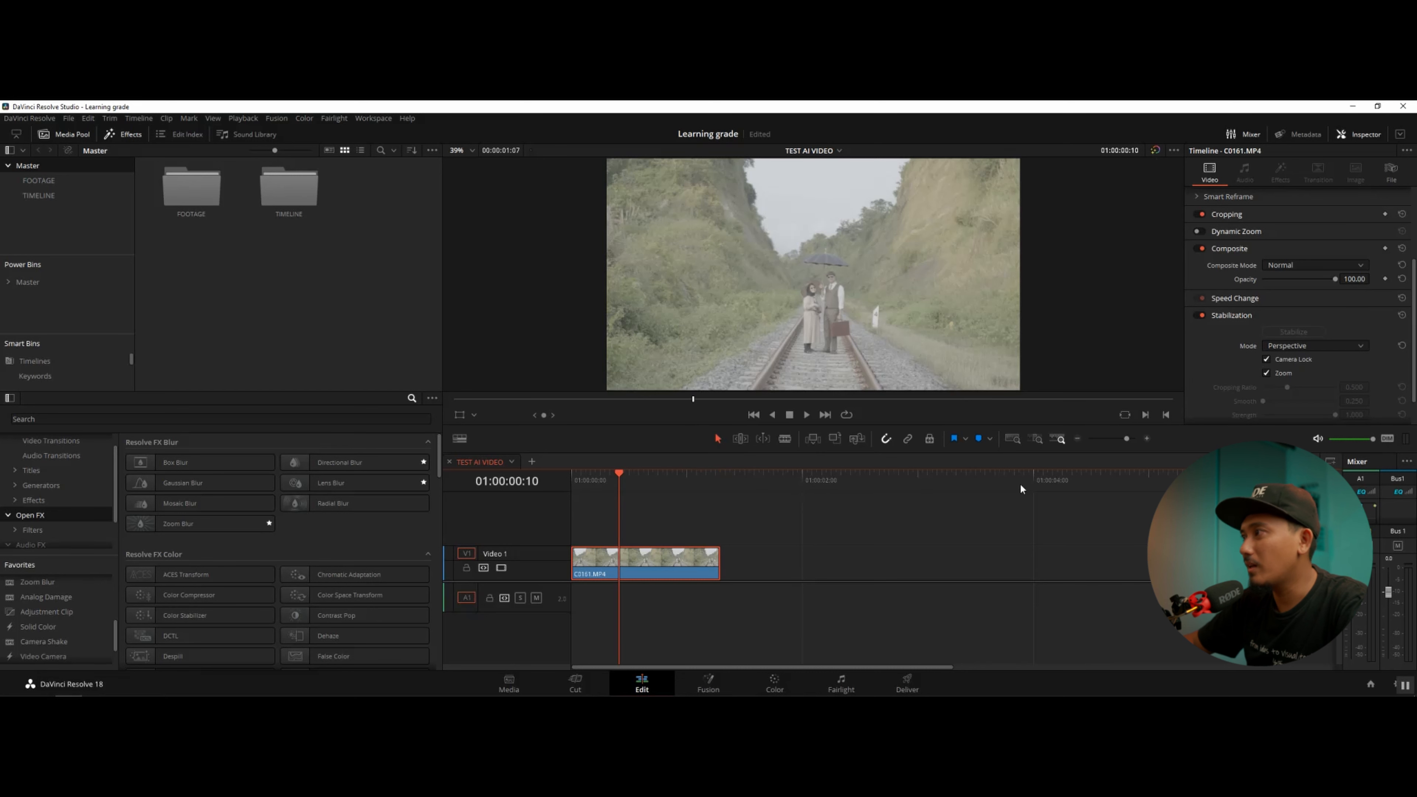
# Step: Switch the clip's stabilization off and back on, playing the shot from the start each time to compare the movement
pyautogui.click(1197, 315)
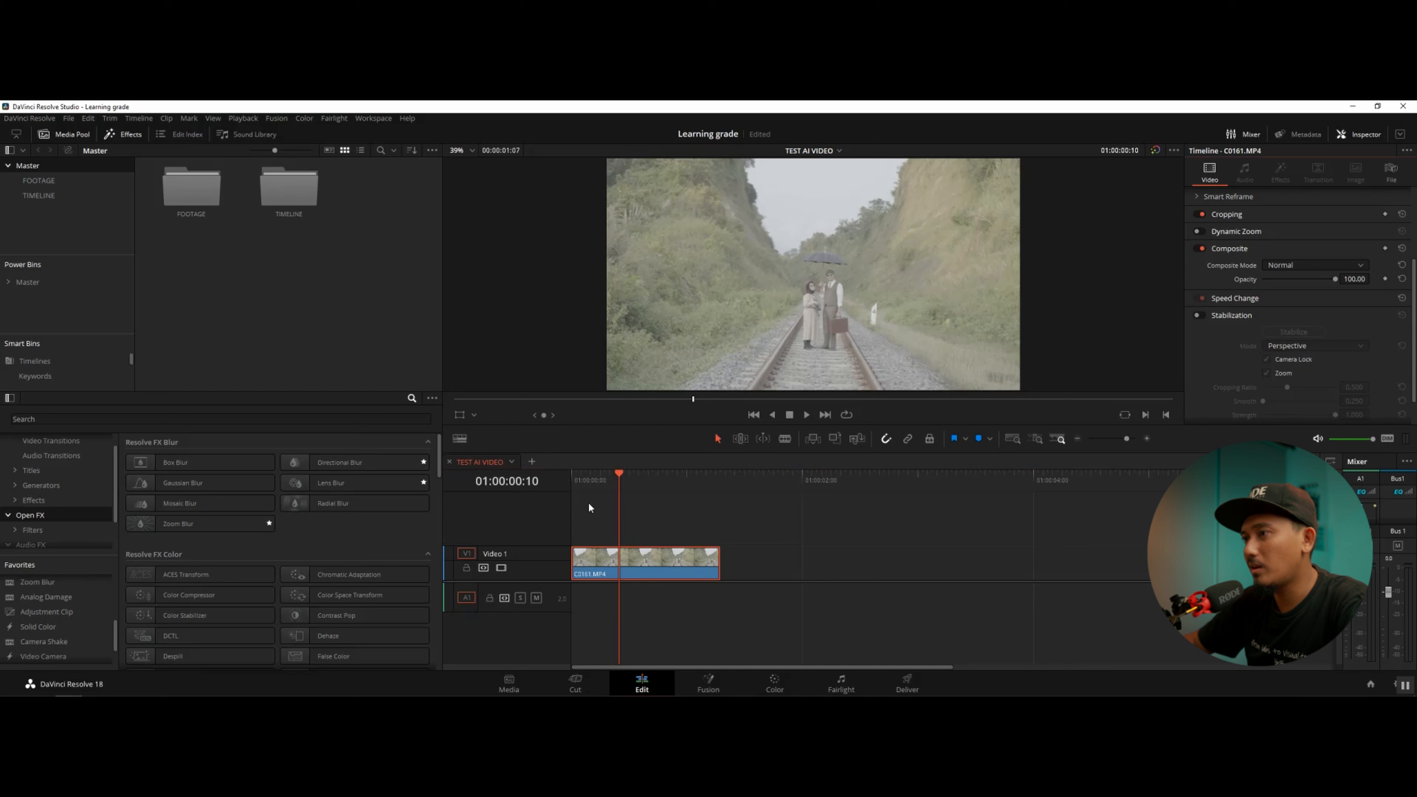
pyautogui.moveTo(616, 472); pyautogui.dragTo(574, 493)
pyautogui.press('space')
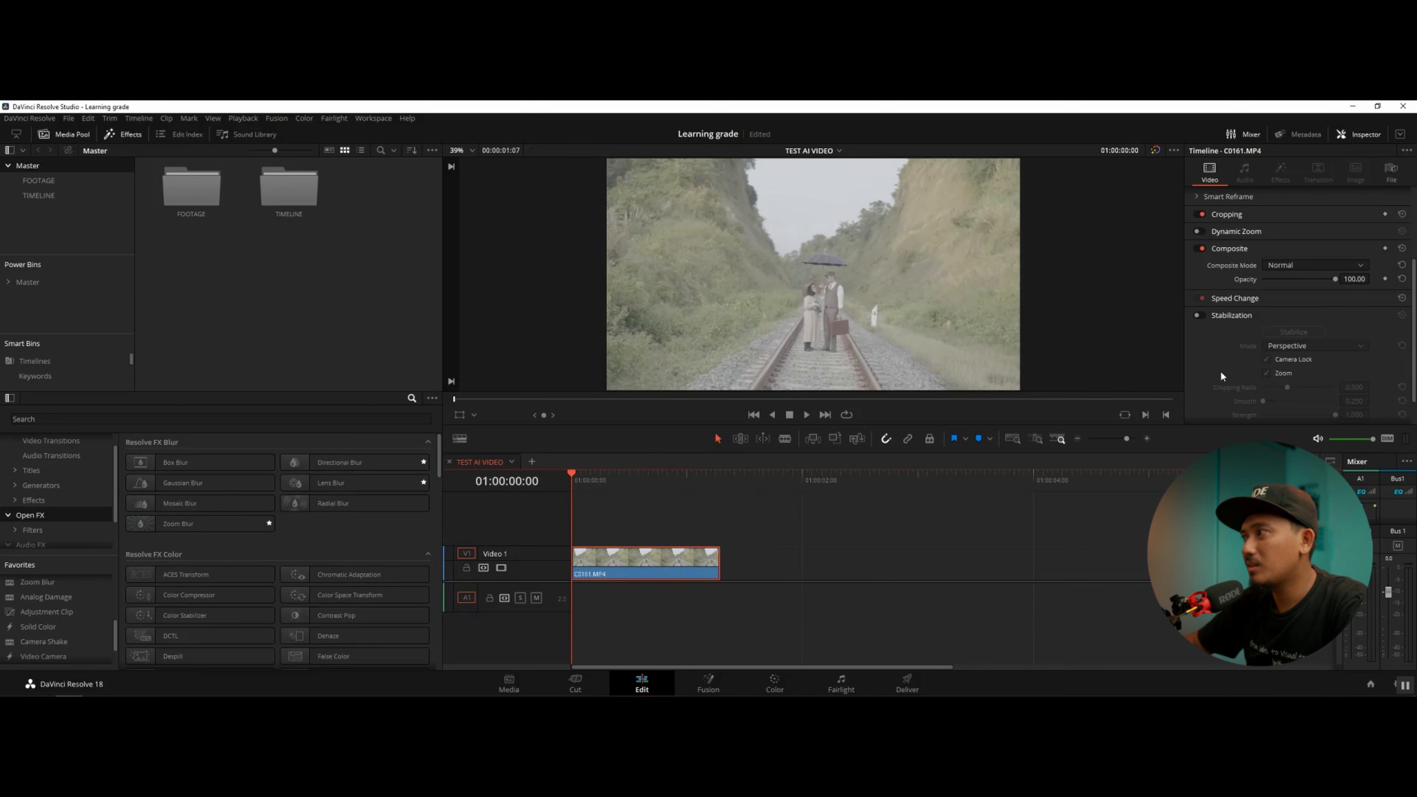
pyautogui.click(1197, 316)
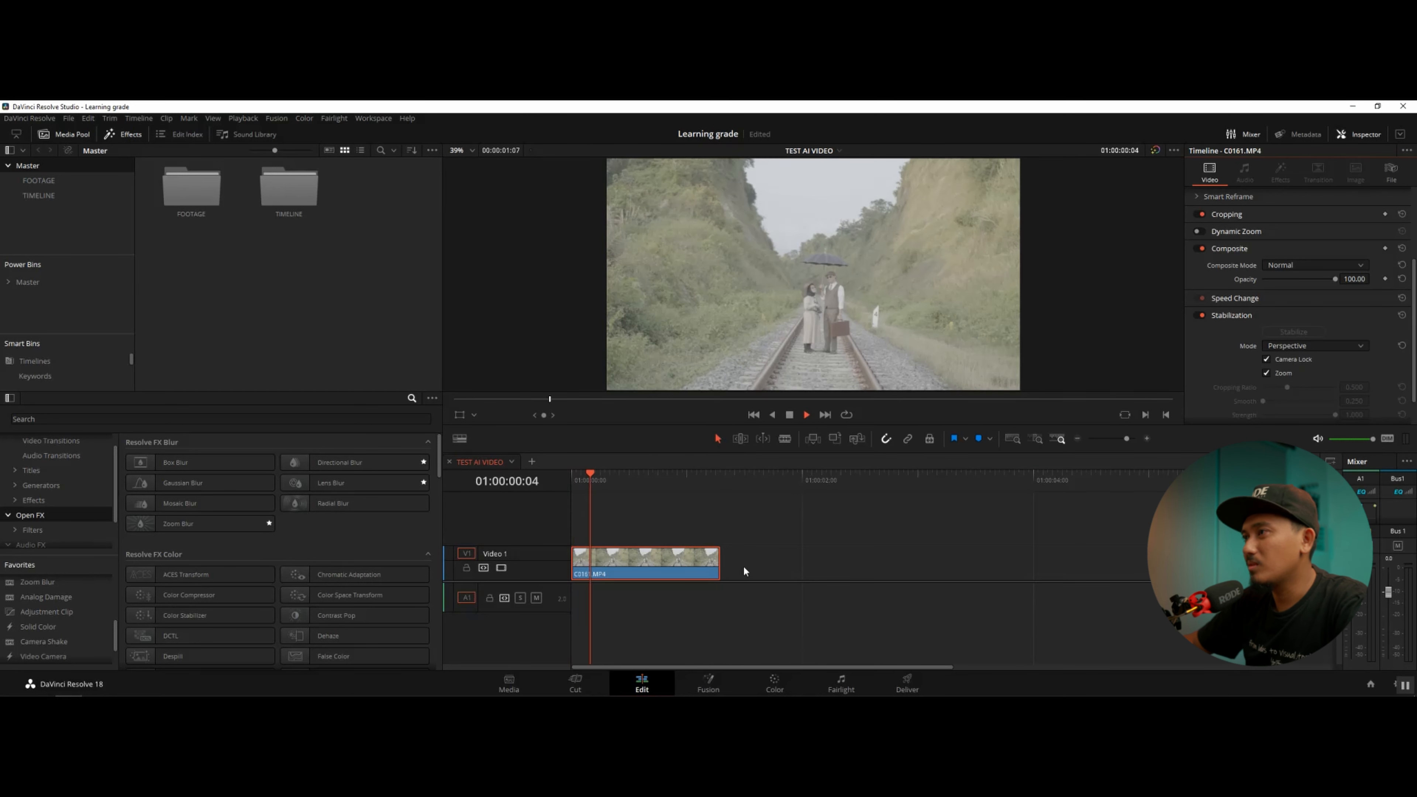
pyautogui.press('space')
pyautogui.moveTo(682, 485); pyautogui.dragTo(536, 481)
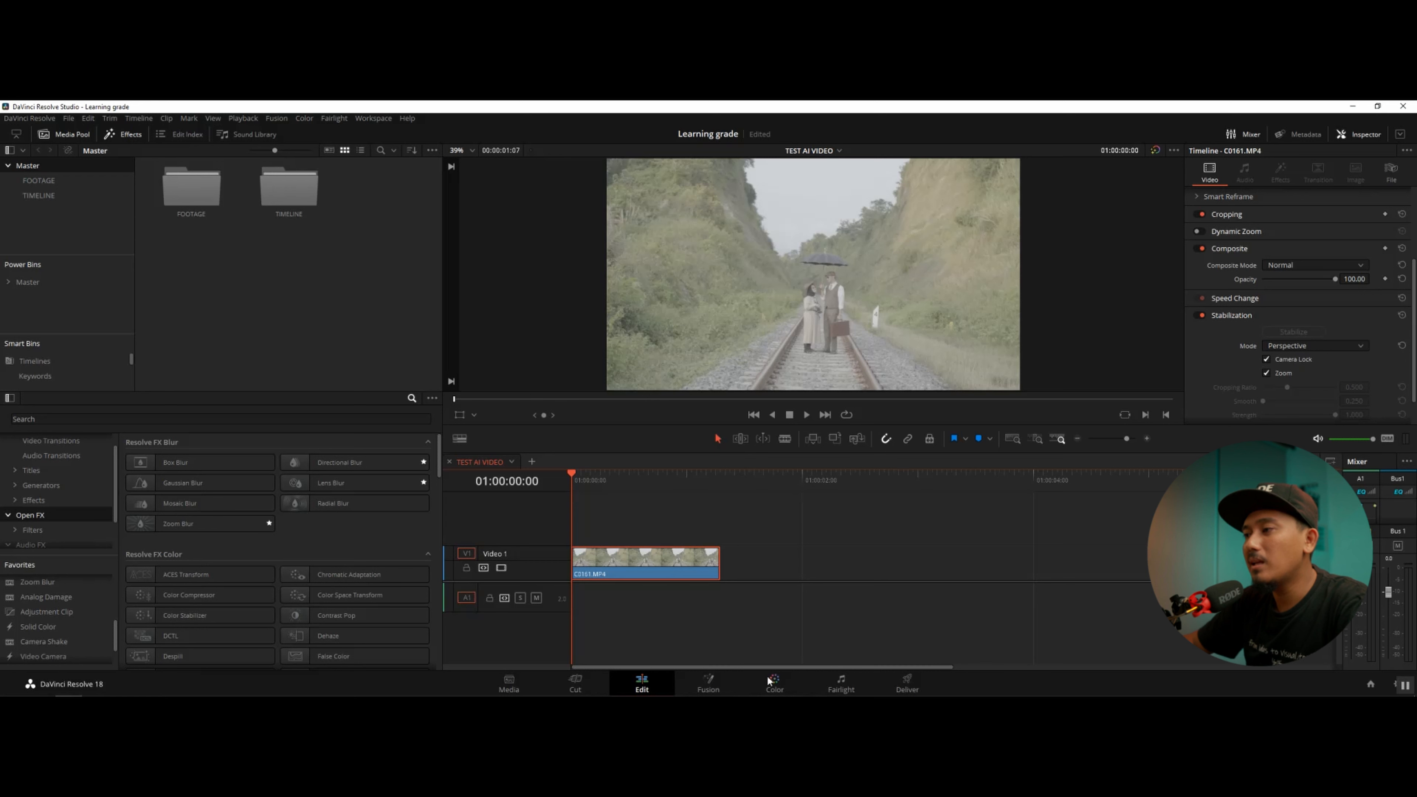
# Step: Replace the old gallery still on the Color page with a new still grabbed from the frame at 01:00:00:16
pyautogui.moveTo(603, 478); pyautogui.dragTo(649, 485)
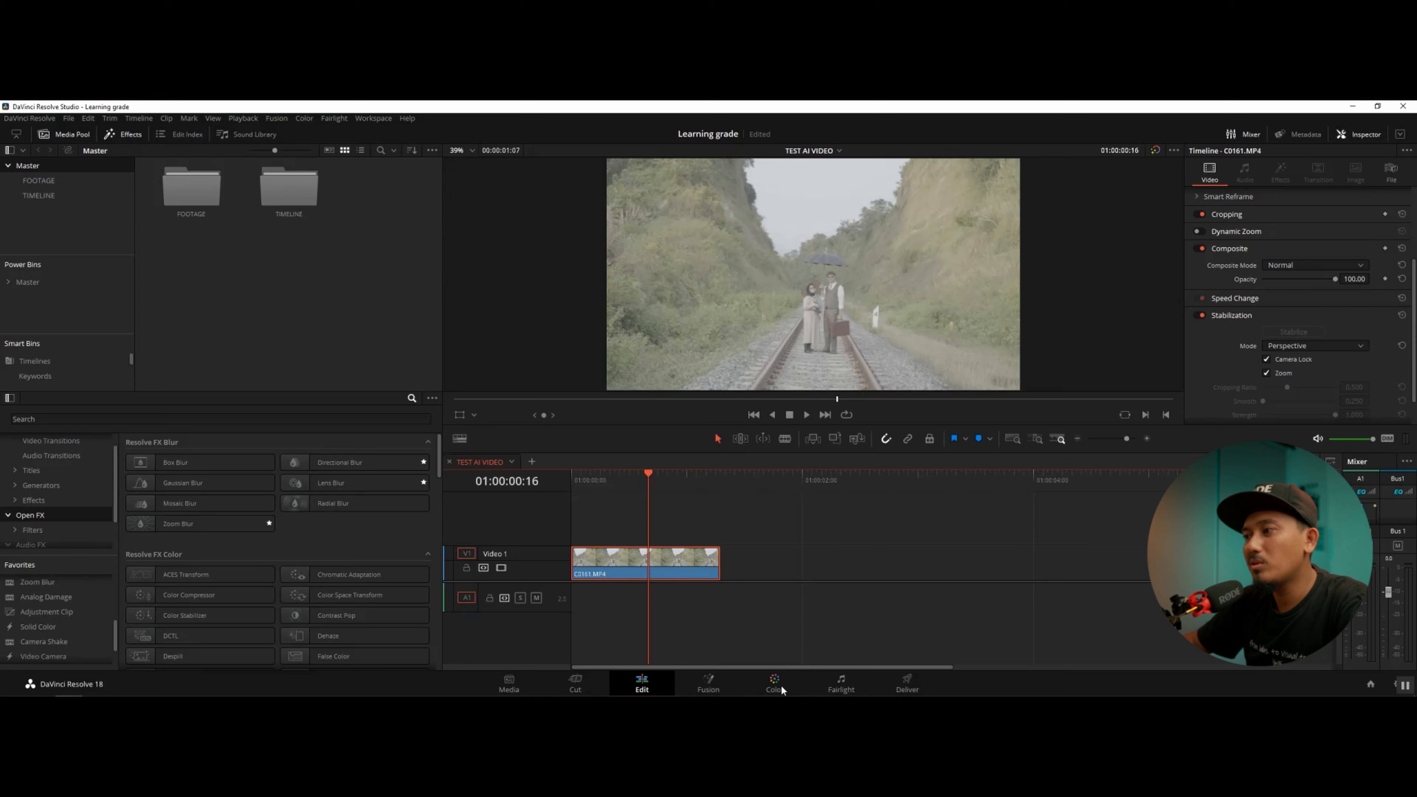
pyautogui.click(780, 684)
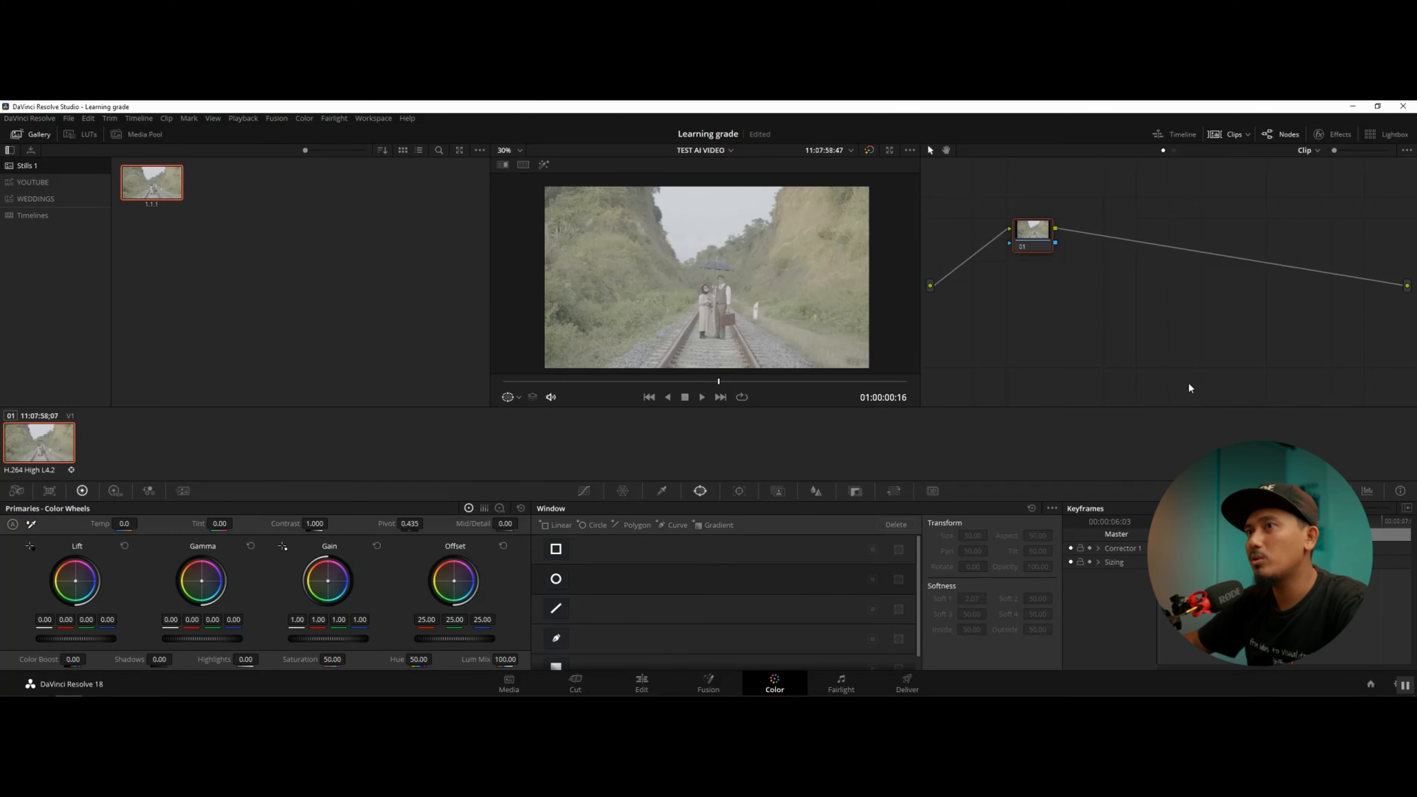
pyautogui.rightClick(170, 192)
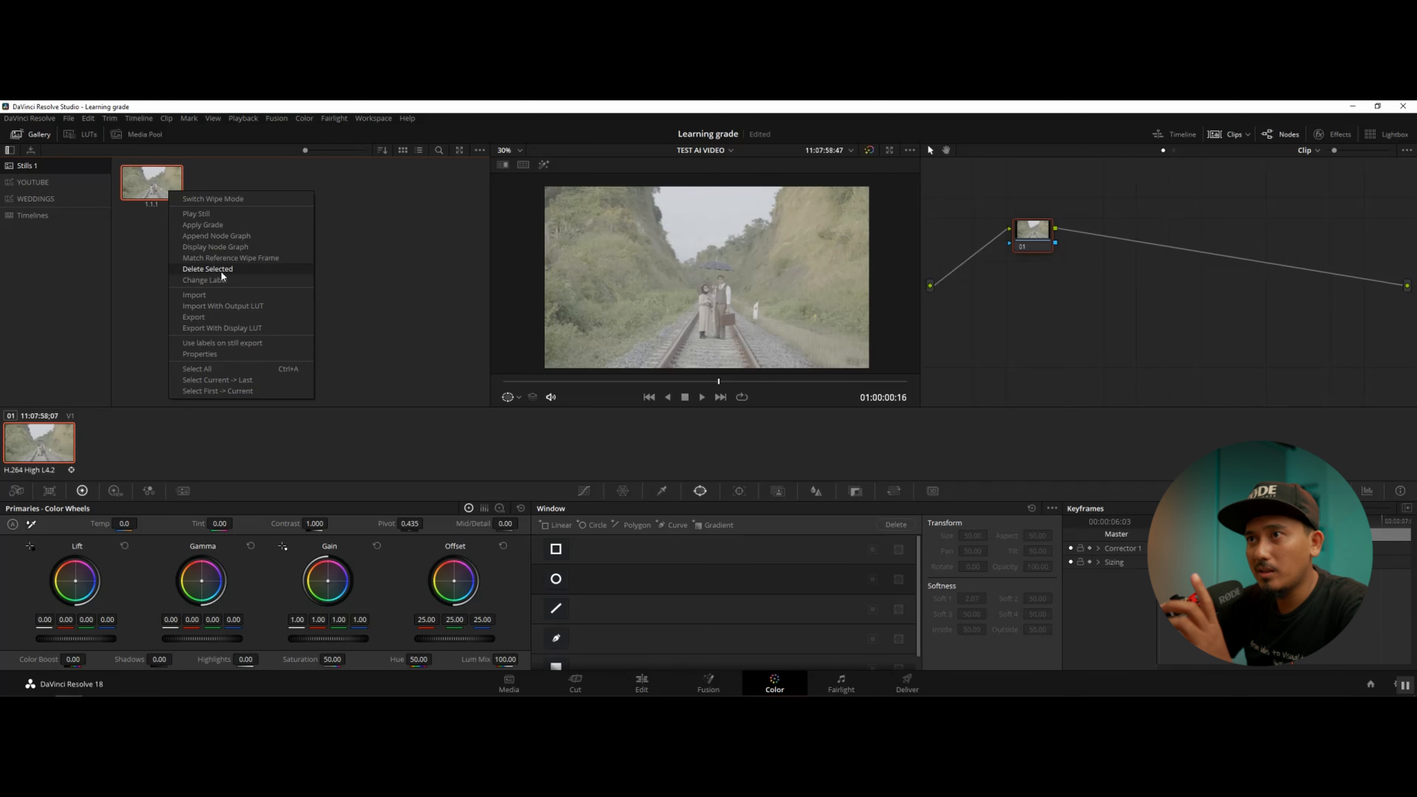
pyautogui.click(209, 269)
pyautogui.moveTo(1032, 232); pyautogui.dragTo(1064, 250)
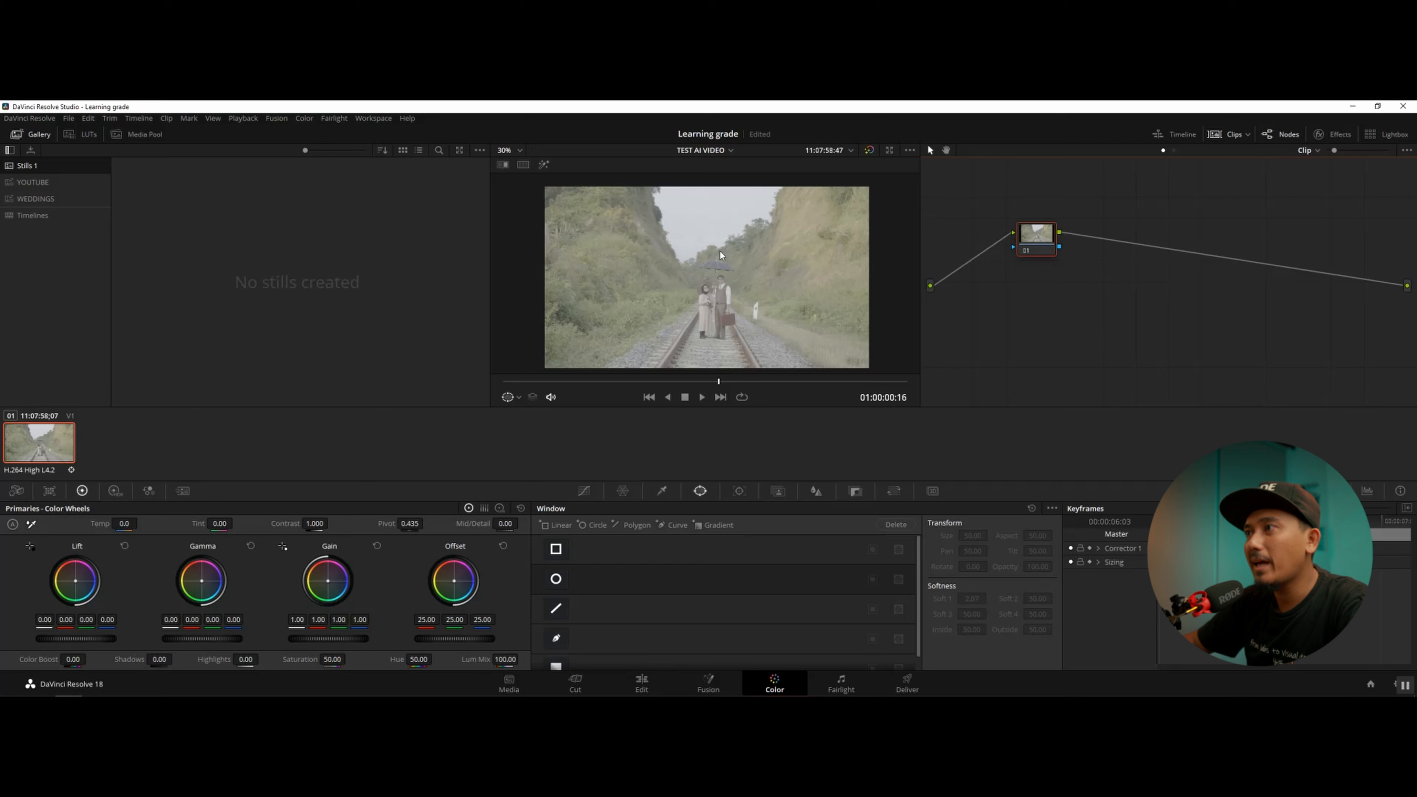
pyautogui.rightClick(689, 259)
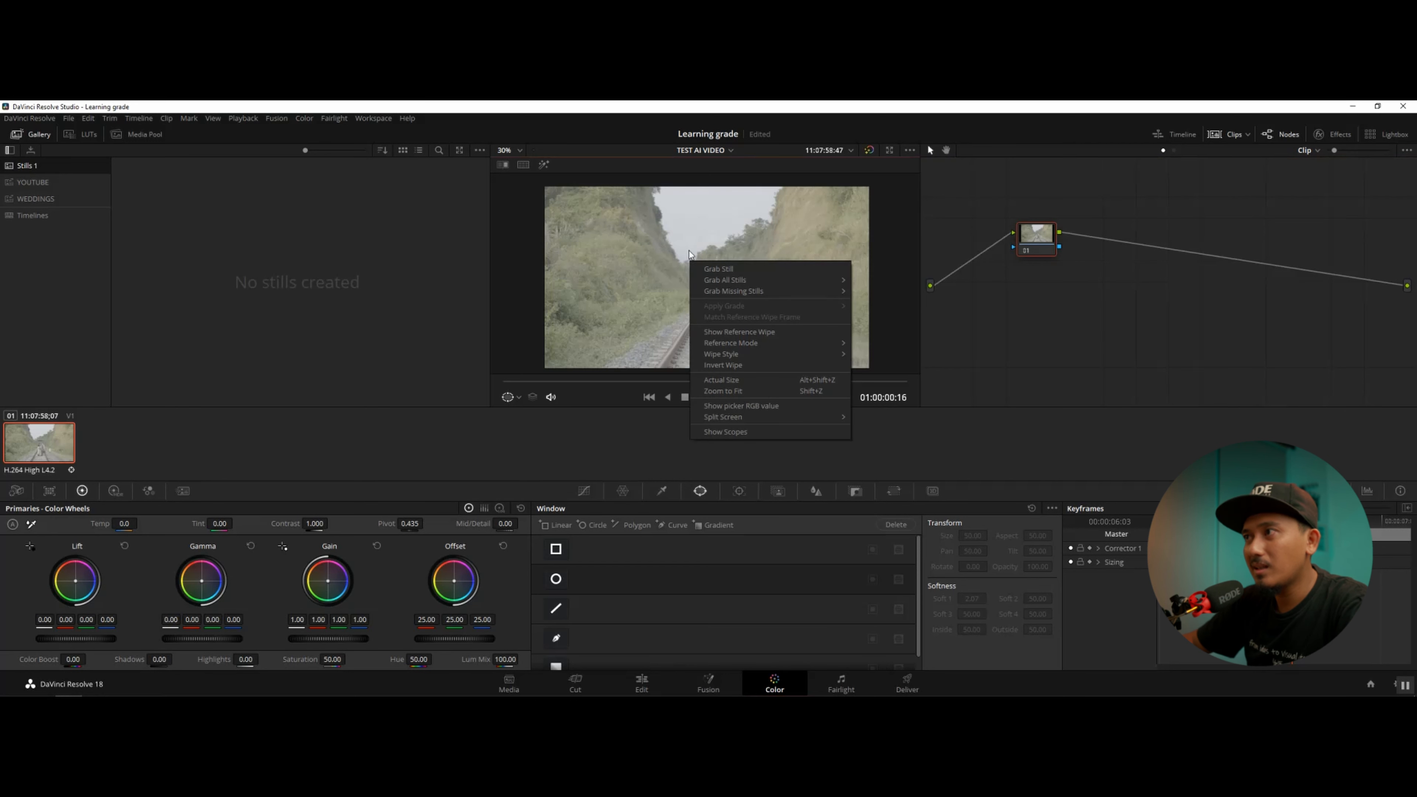
pyautogui.click(714, 271)
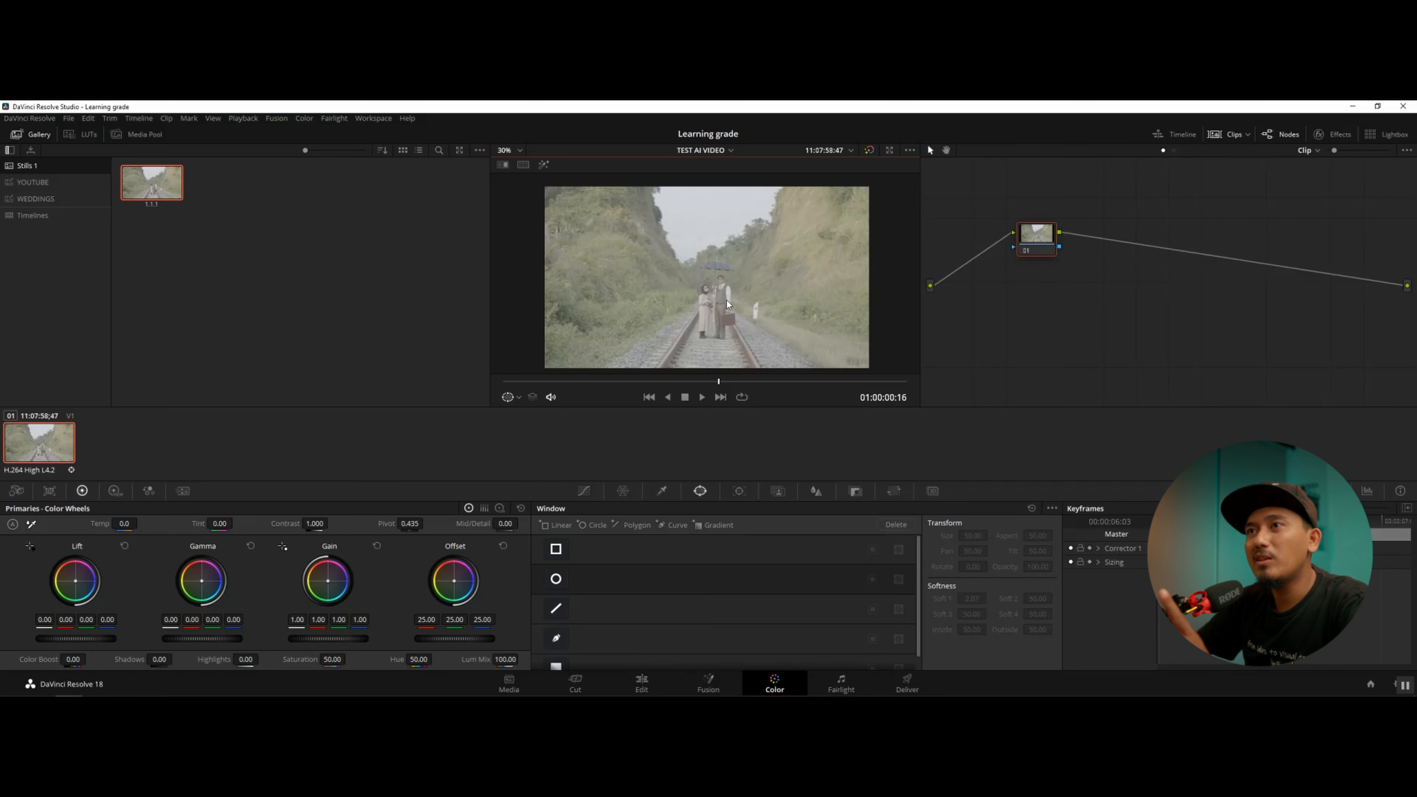
# Step: Export the grabbed still to the BAHAN folder as a JPEG file named TEST AI VIDEO
pyautogui.click(41, 695)
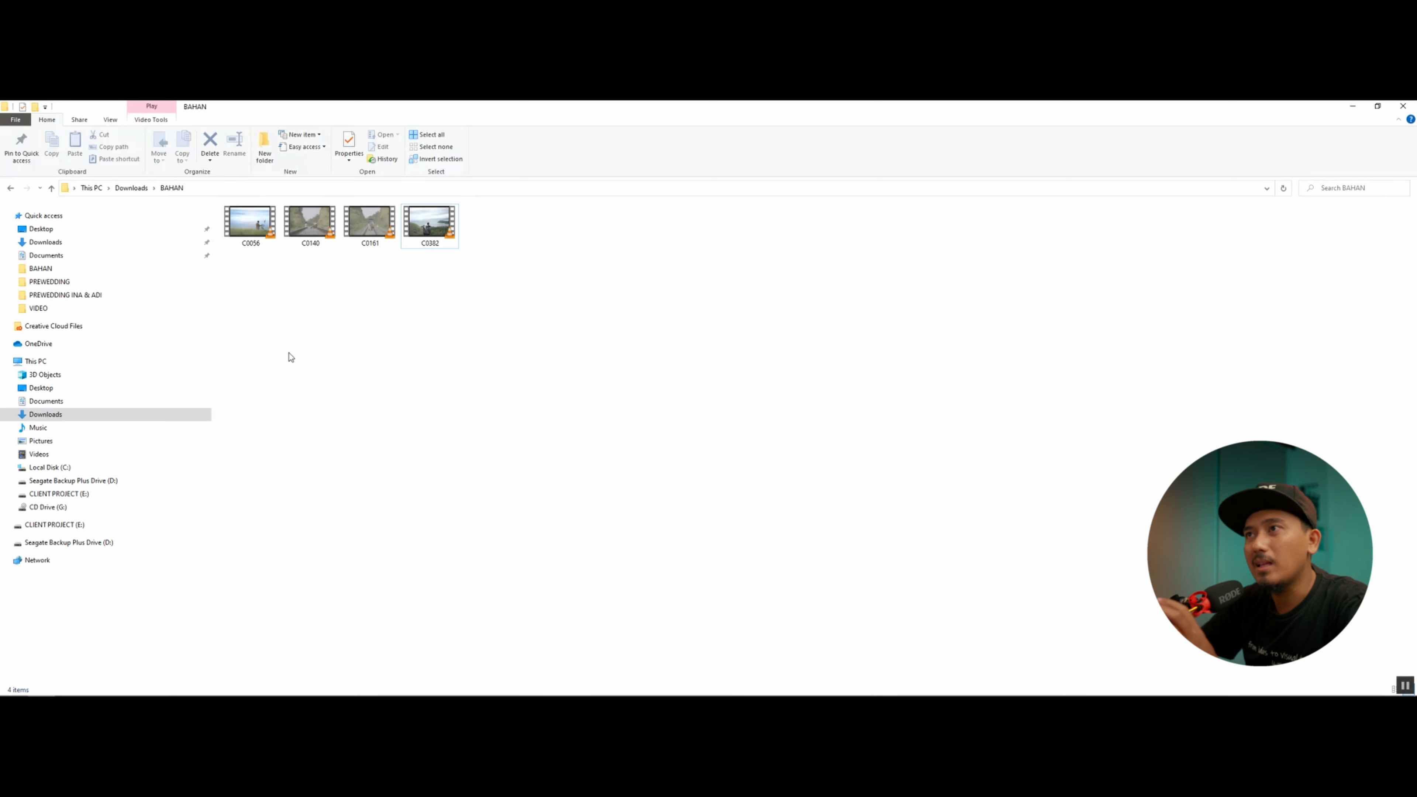
pyautogui.click(74, 691)
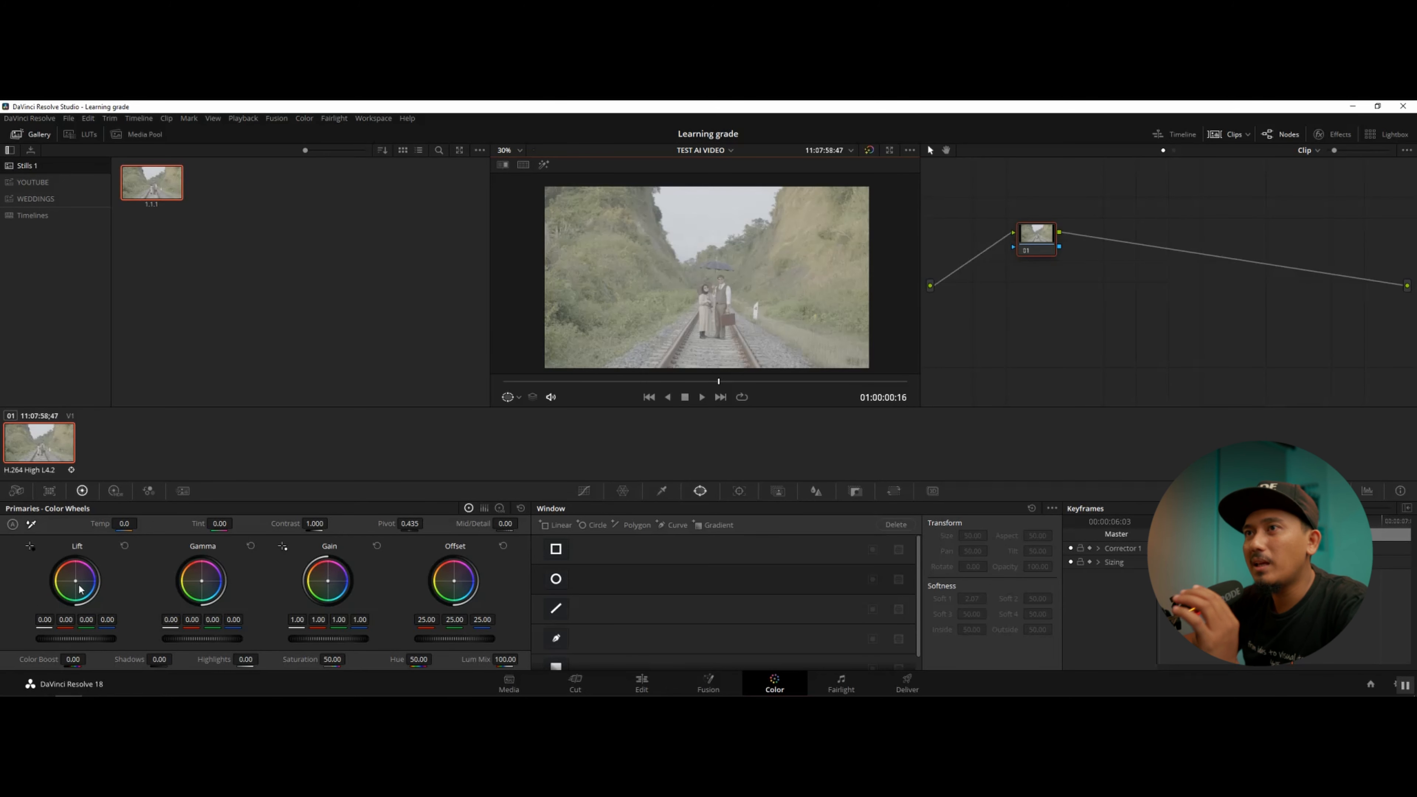
pyautogui.rightClick(152, 185)
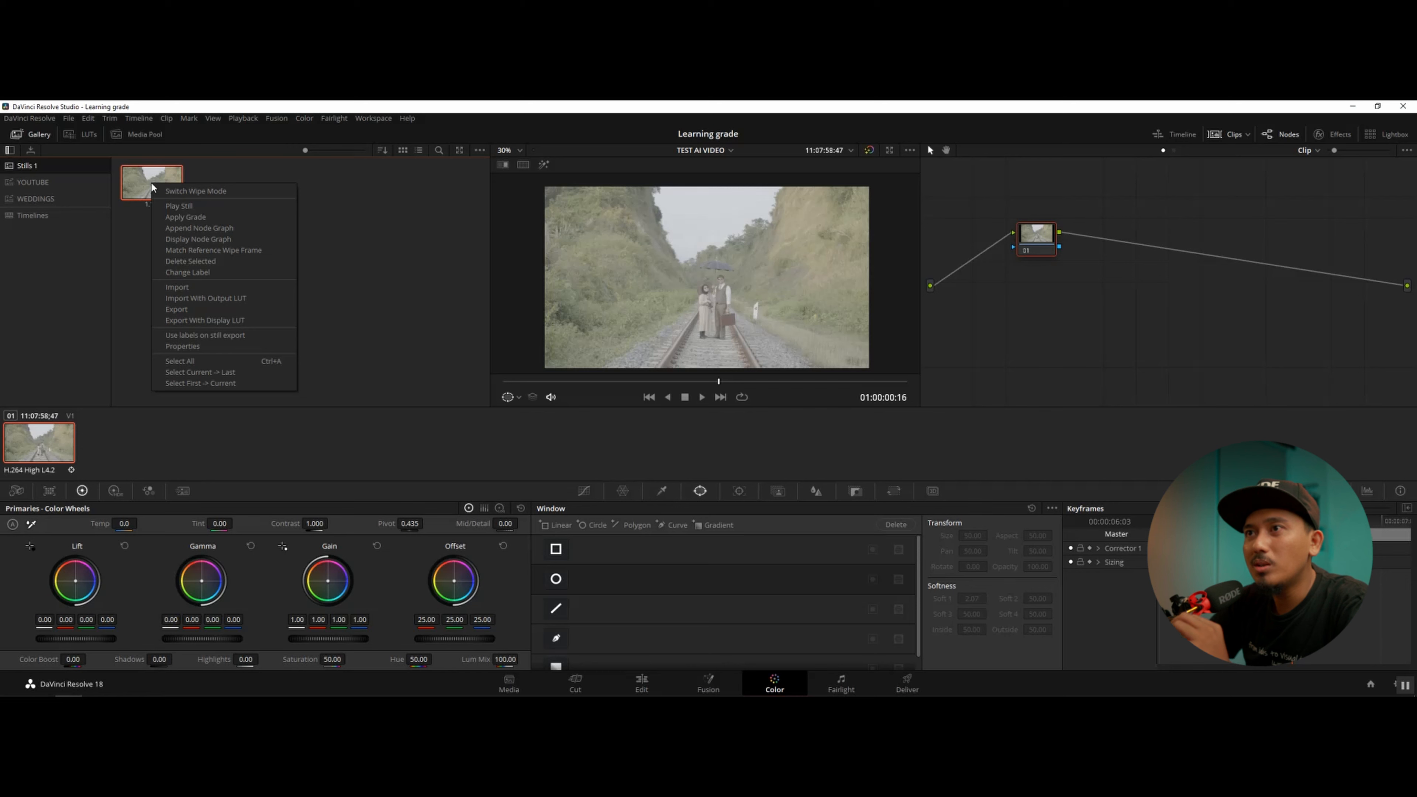
pyautogui.click(175, 309)
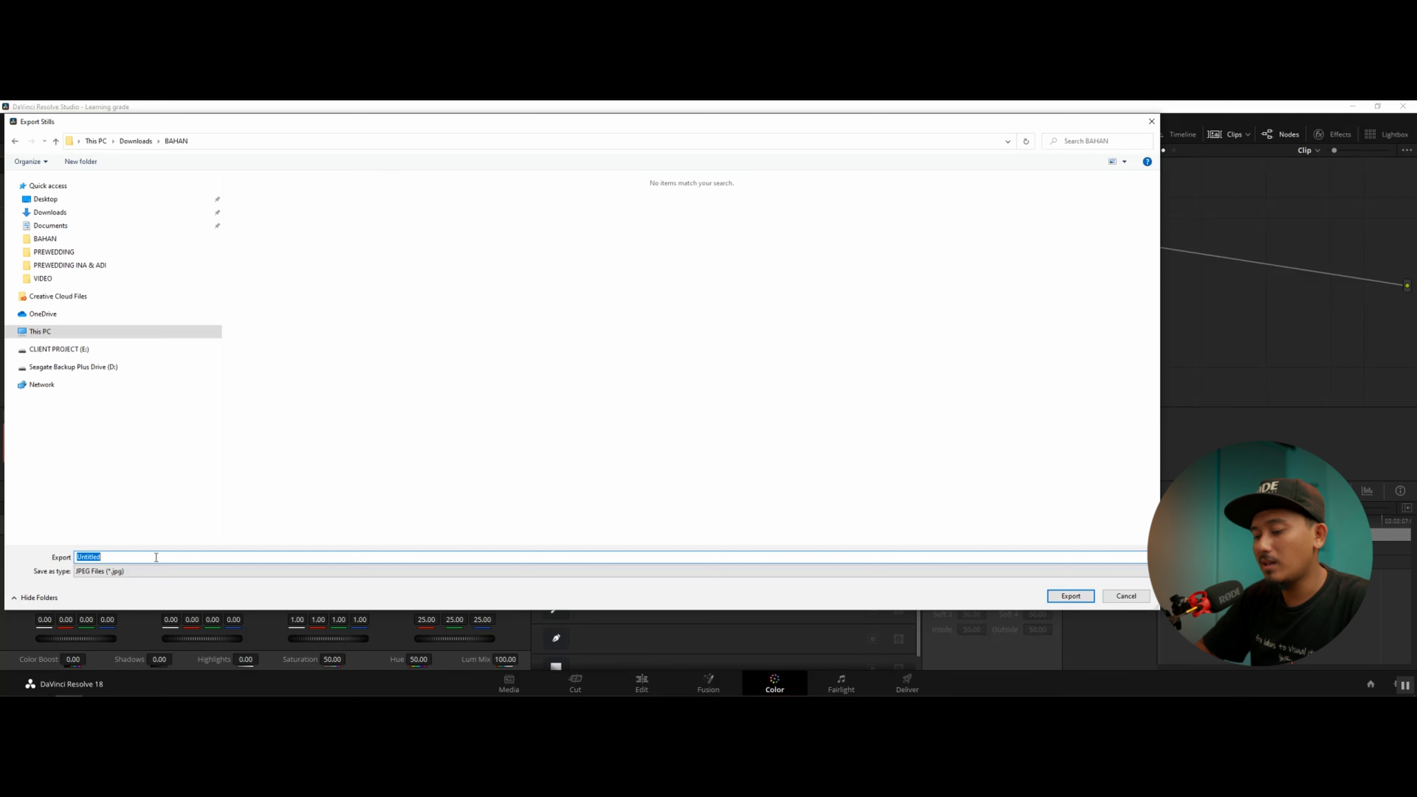
pyautogui.write('TEST AI VIDEO')
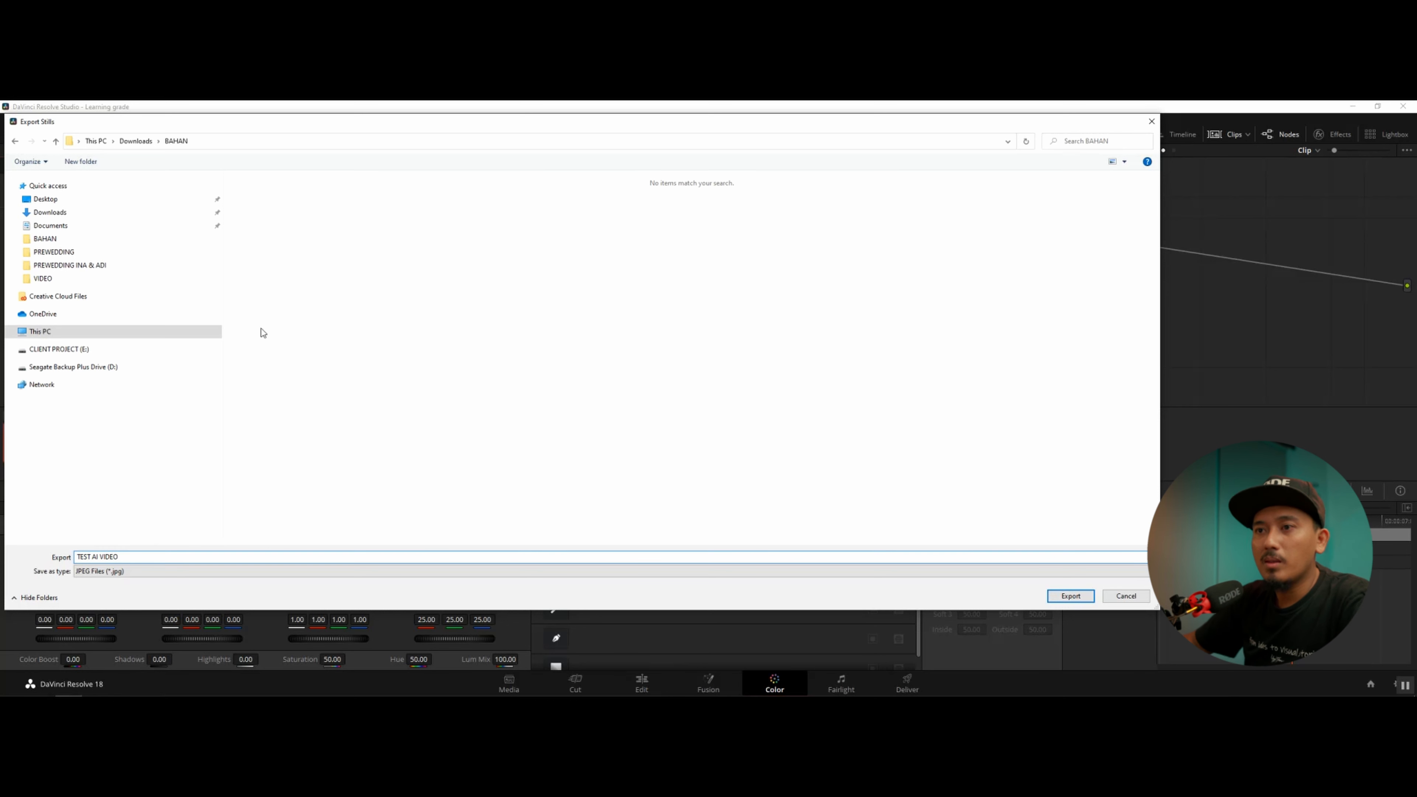
pyautogui.click(92, 575)
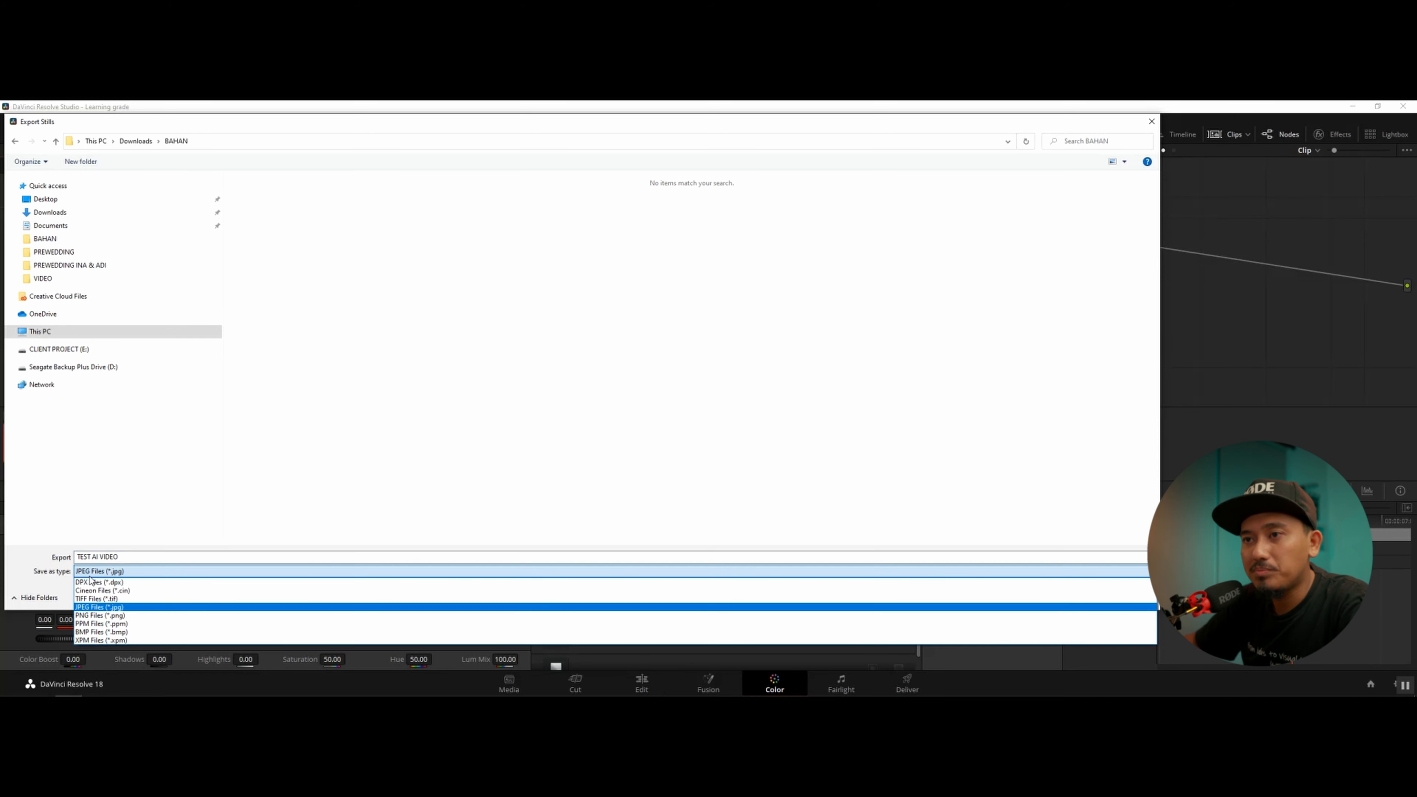
pyautogui.click(94, 611)
pyautogui.click(1069, 596)
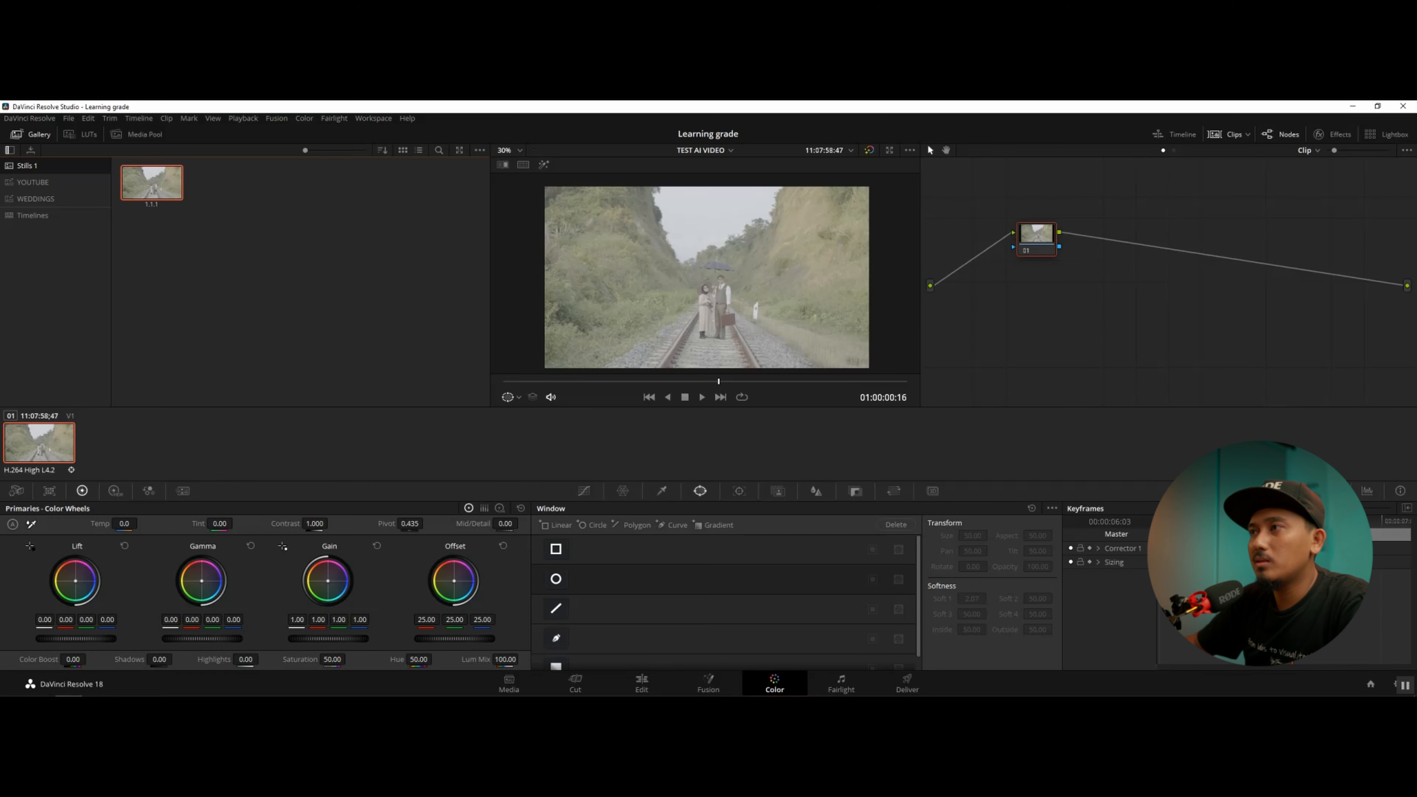
# Step: Launch Adobe Photoshop (Beta) and open the exported TEST AI VIDEO_1.1.1 image from the BAHAN folder in it
pyautogui.moveTo(12, 692)
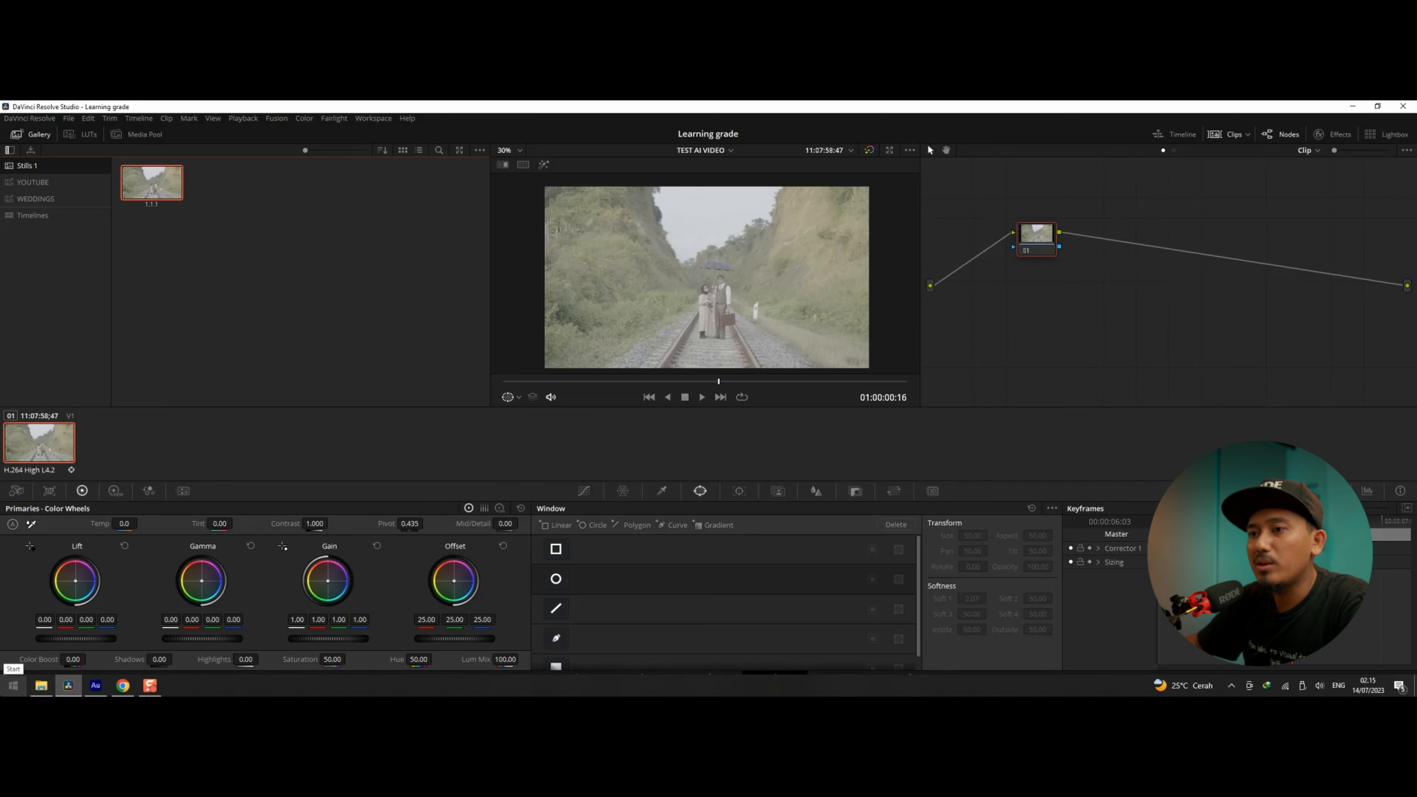
pyautogui.click(12, 687)
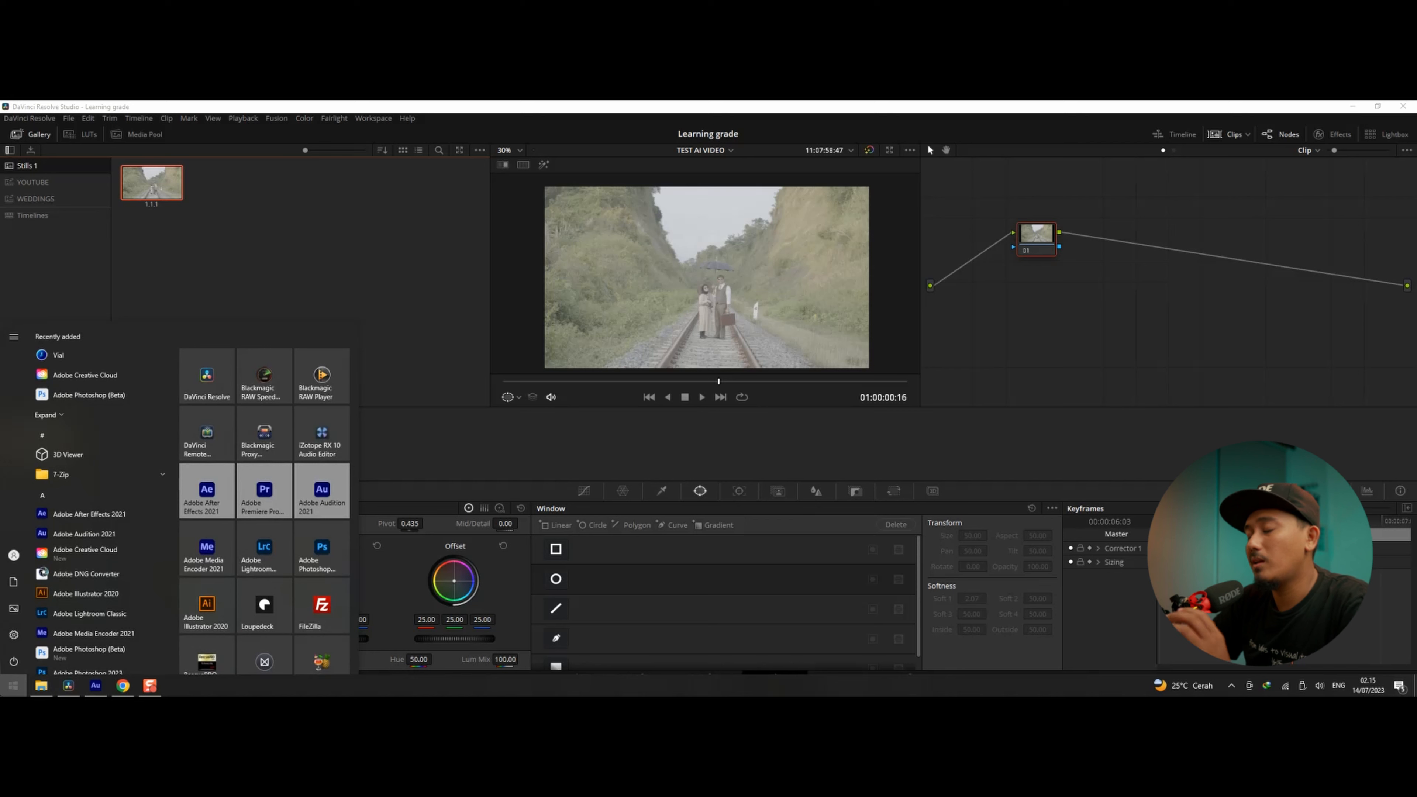
pyautogui.click(121, 398)
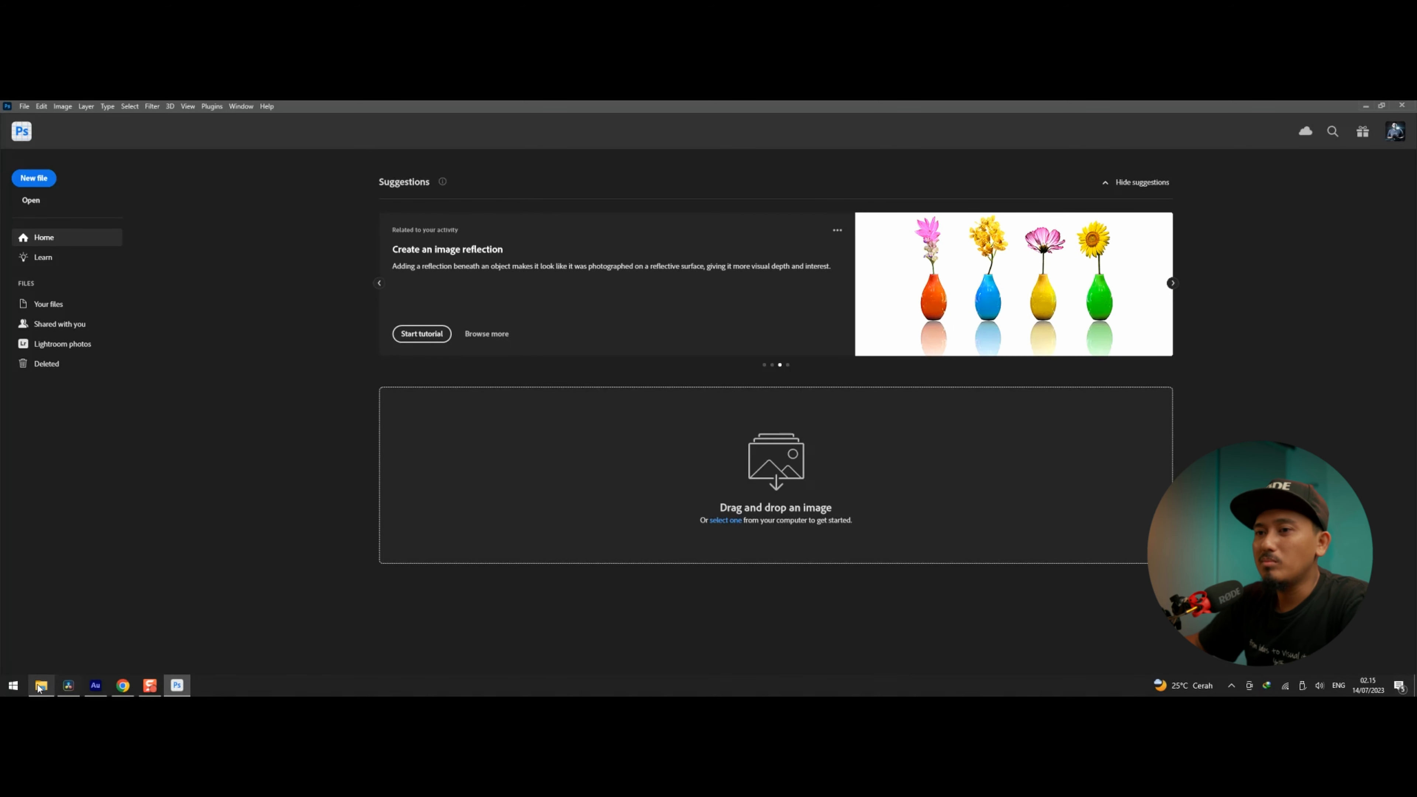
pyautogui.click(40, 685)
pyautogui.click(544, 257)
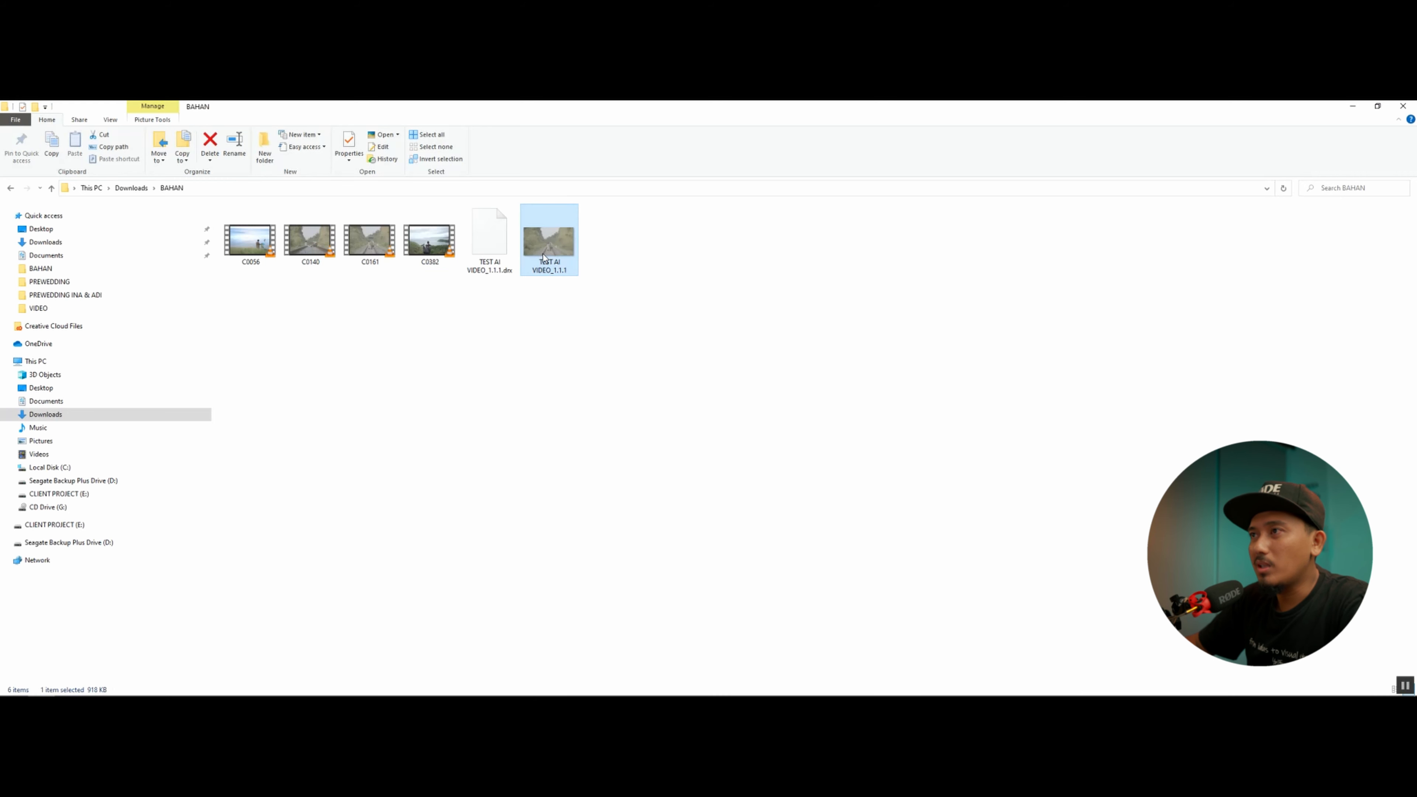
pyautogui.moveTo(548, 261); pyautogui.dragTo(317, 692)
pyautogui.click(556, 252)
pyautogui.moveTo(556, 252); pyautogui.dragTo(233, 483)
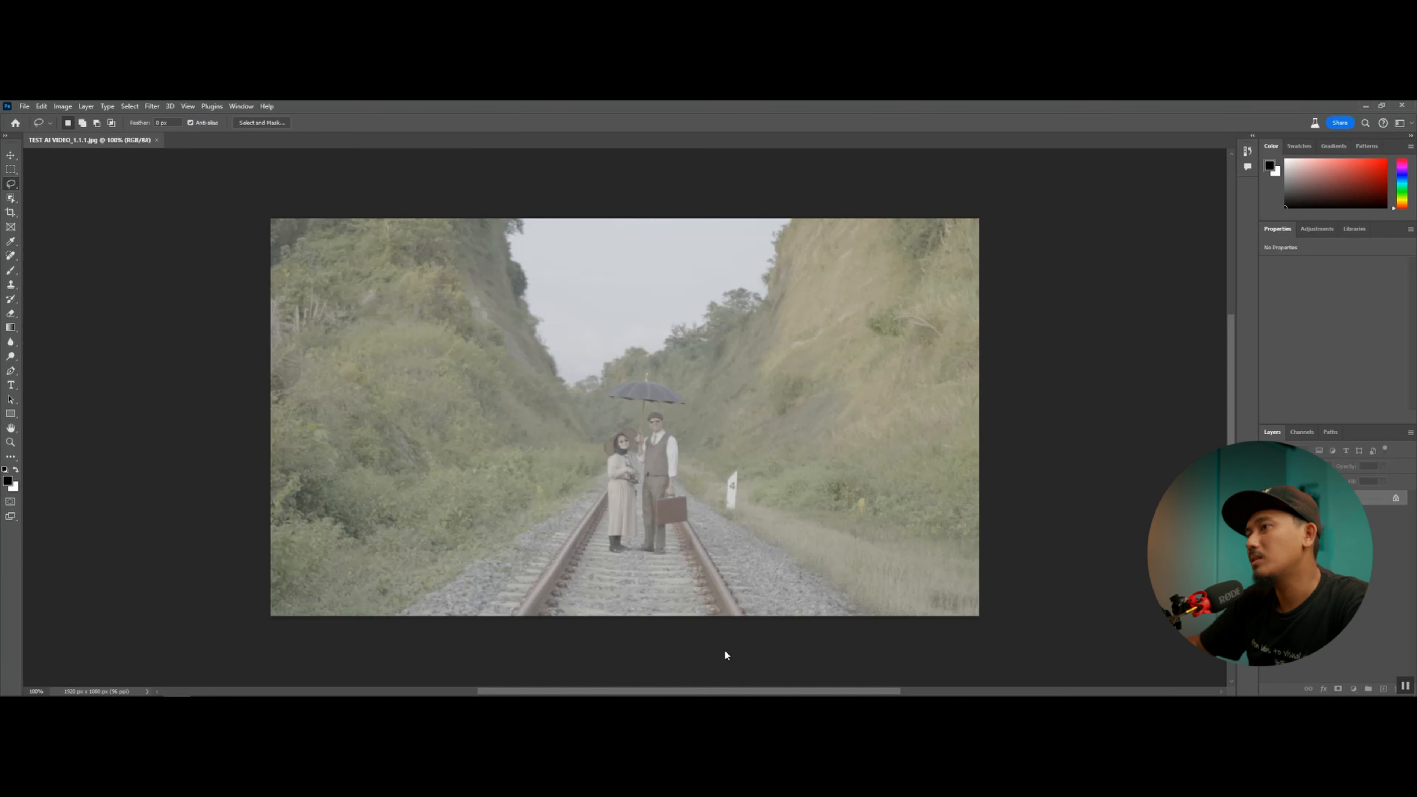
# Step: Unlock the background of the railway image into a regular layer and duplicate that layer
pyautogui.click(1396, 498)
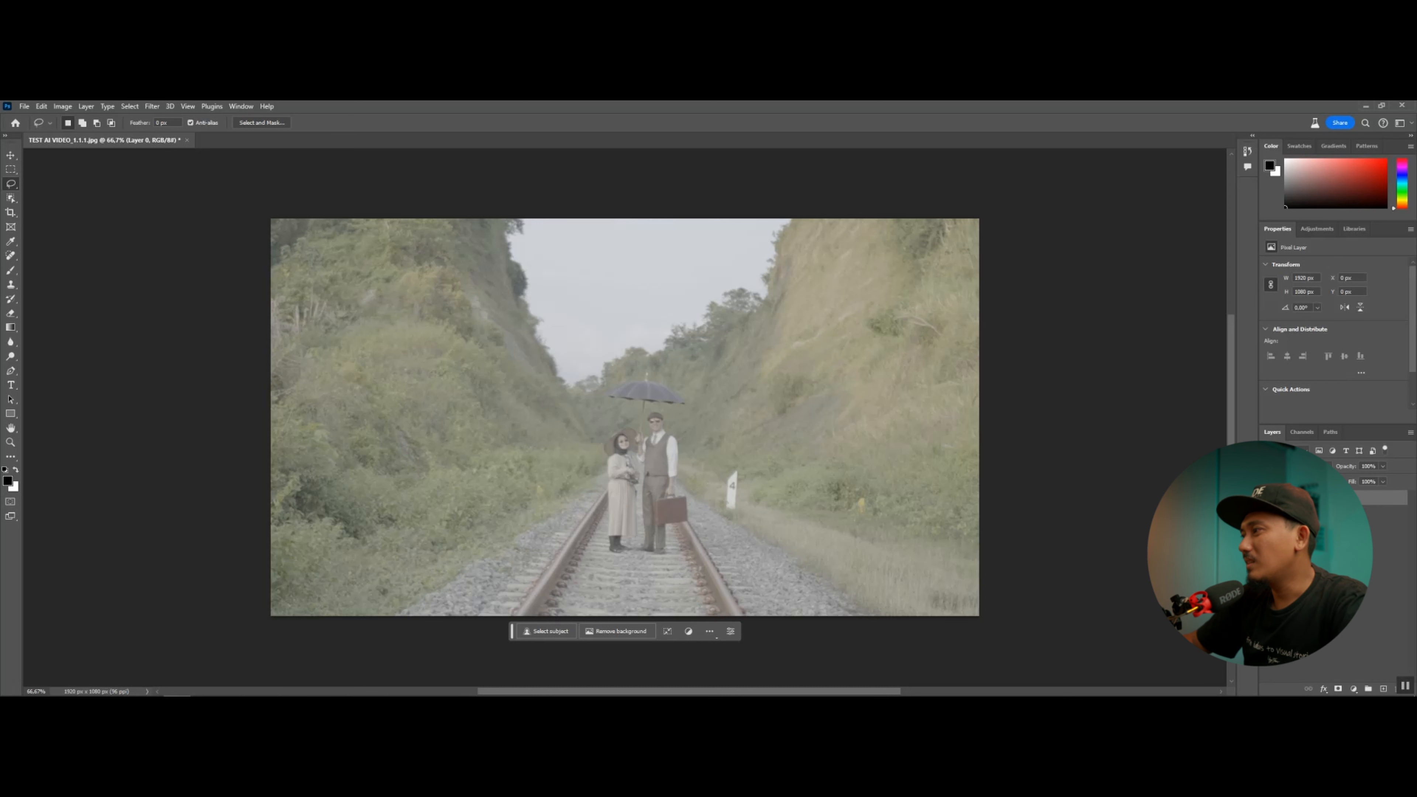
pyautogui.moveTo(1379, 498); pyautogui.dragTo(1380, 686)
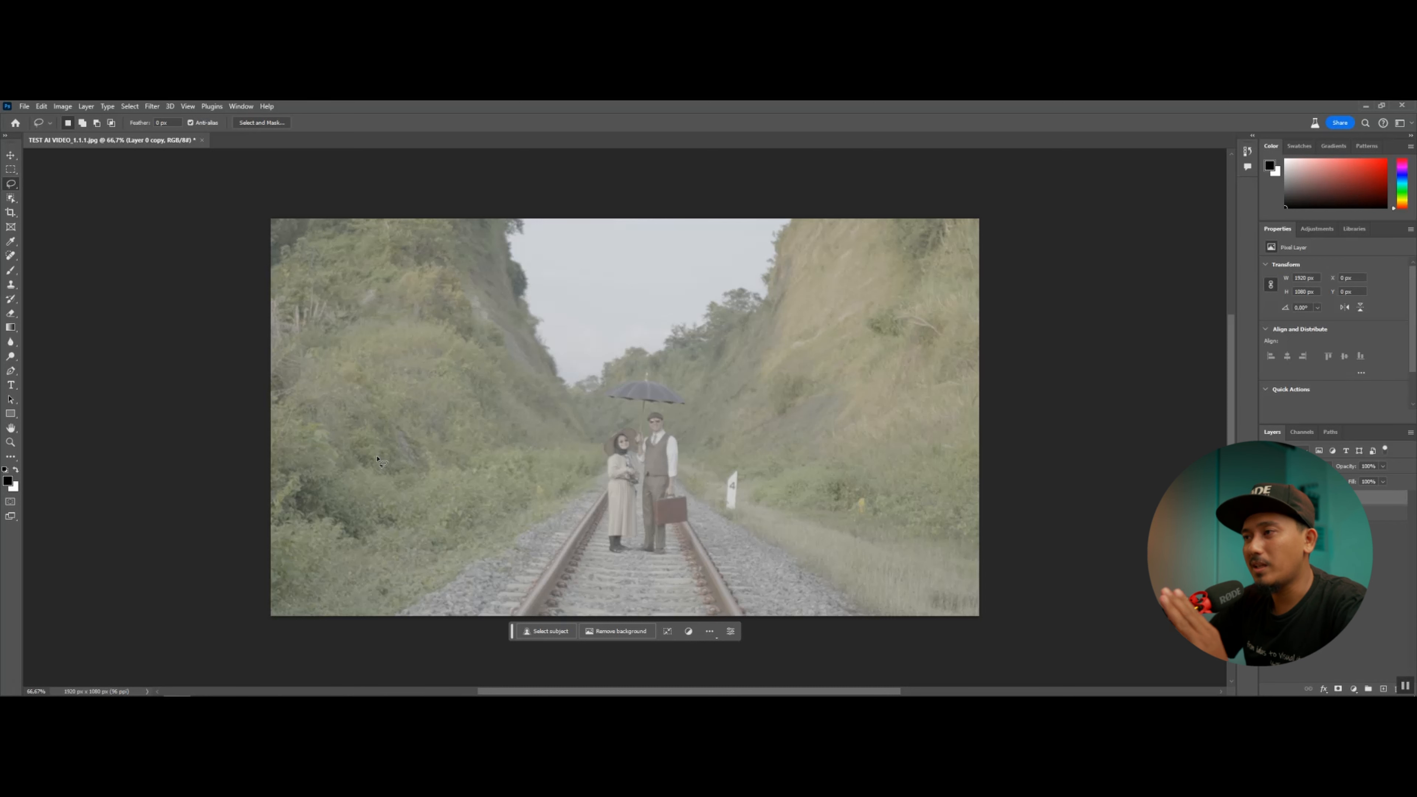
pyautogui.moveTo(247, 401)
pyautogui.mouseDown()
pyautogui.moveTo(443, 411)
pyautogui.moveTo(591, 439)
pyautogui.mouseUp()
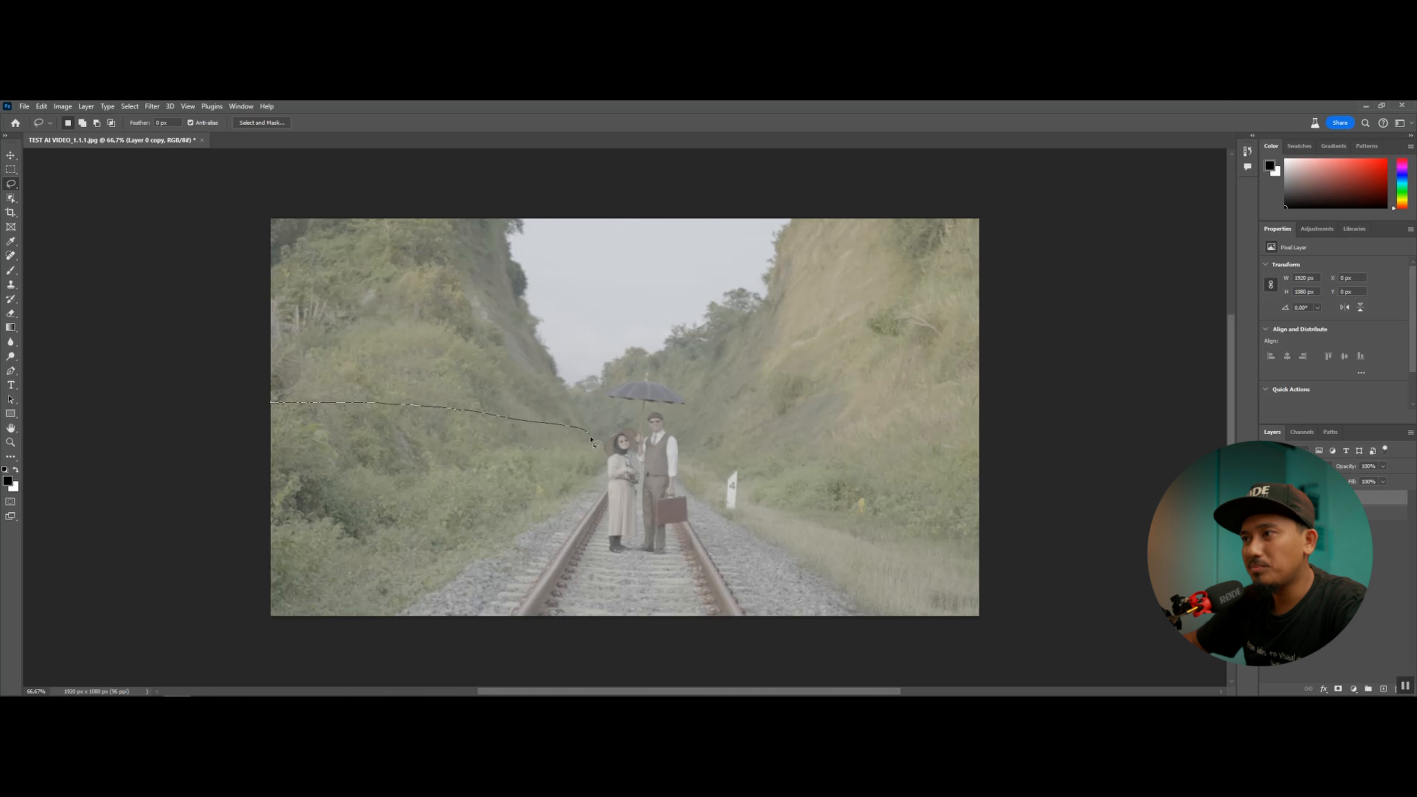
pyautogui.moveTo(527, 523); pyautogui.dragTo(353, 626)
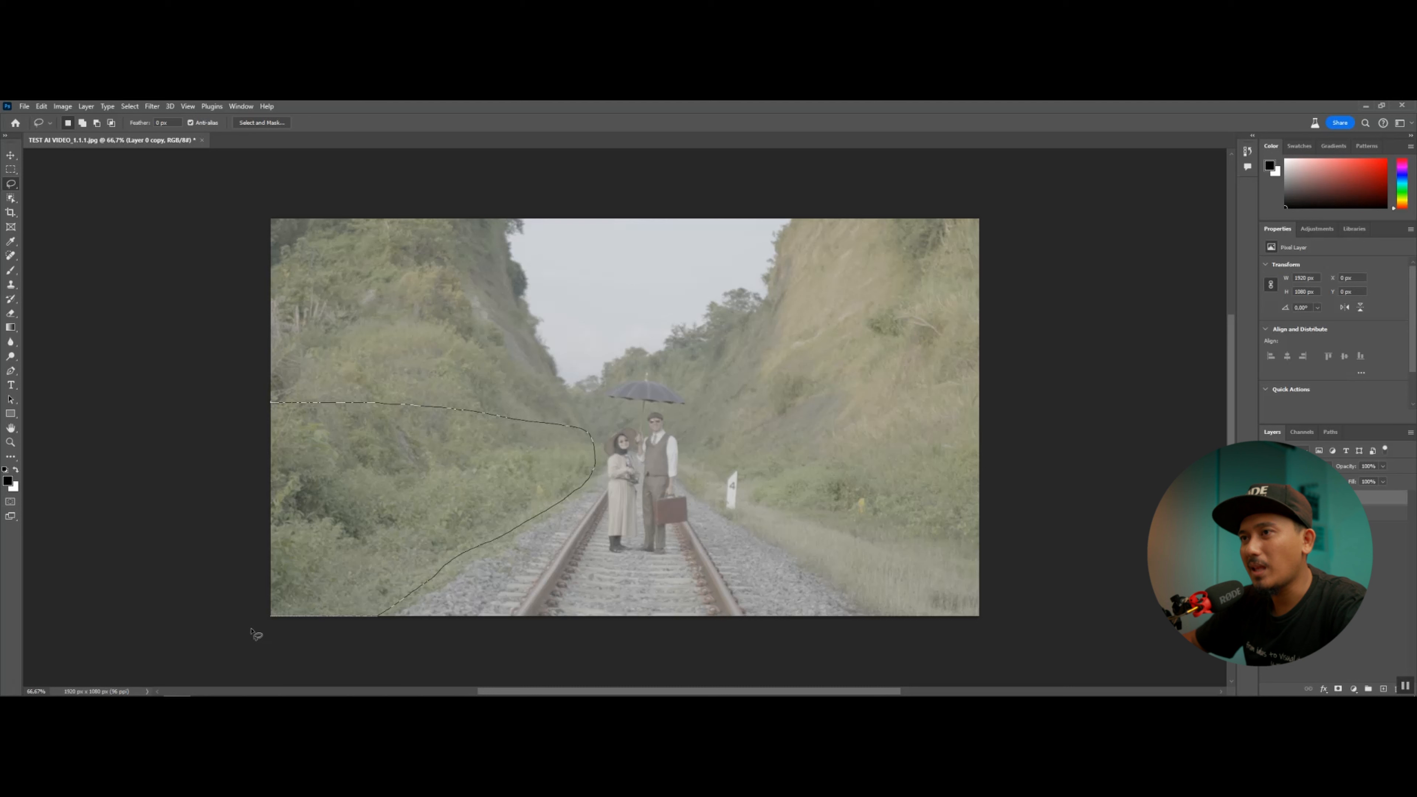
pyautogui.moveTo(256, 634); pyautogui.dragTo(251, 628)
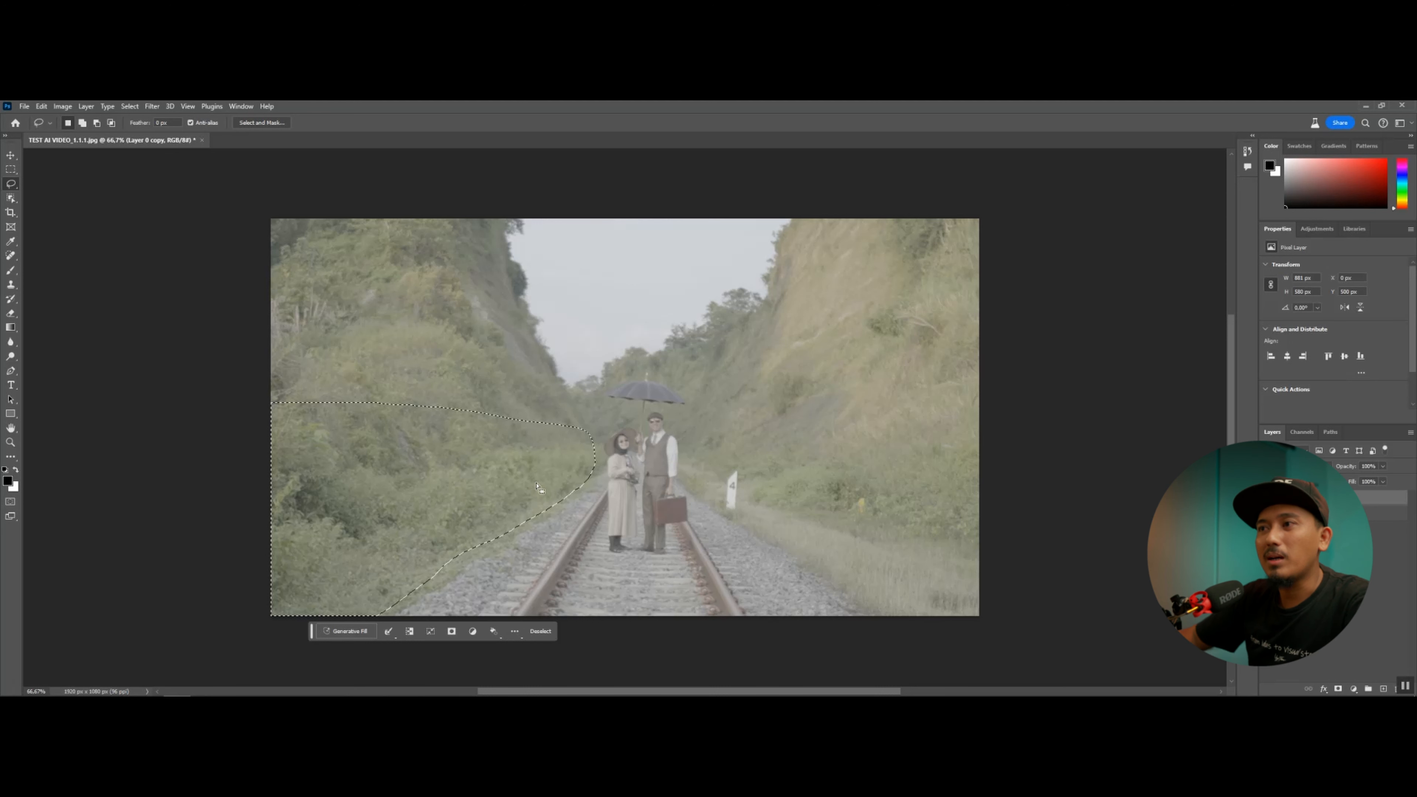
pyautogui.hotkey('ctrl', 'd')
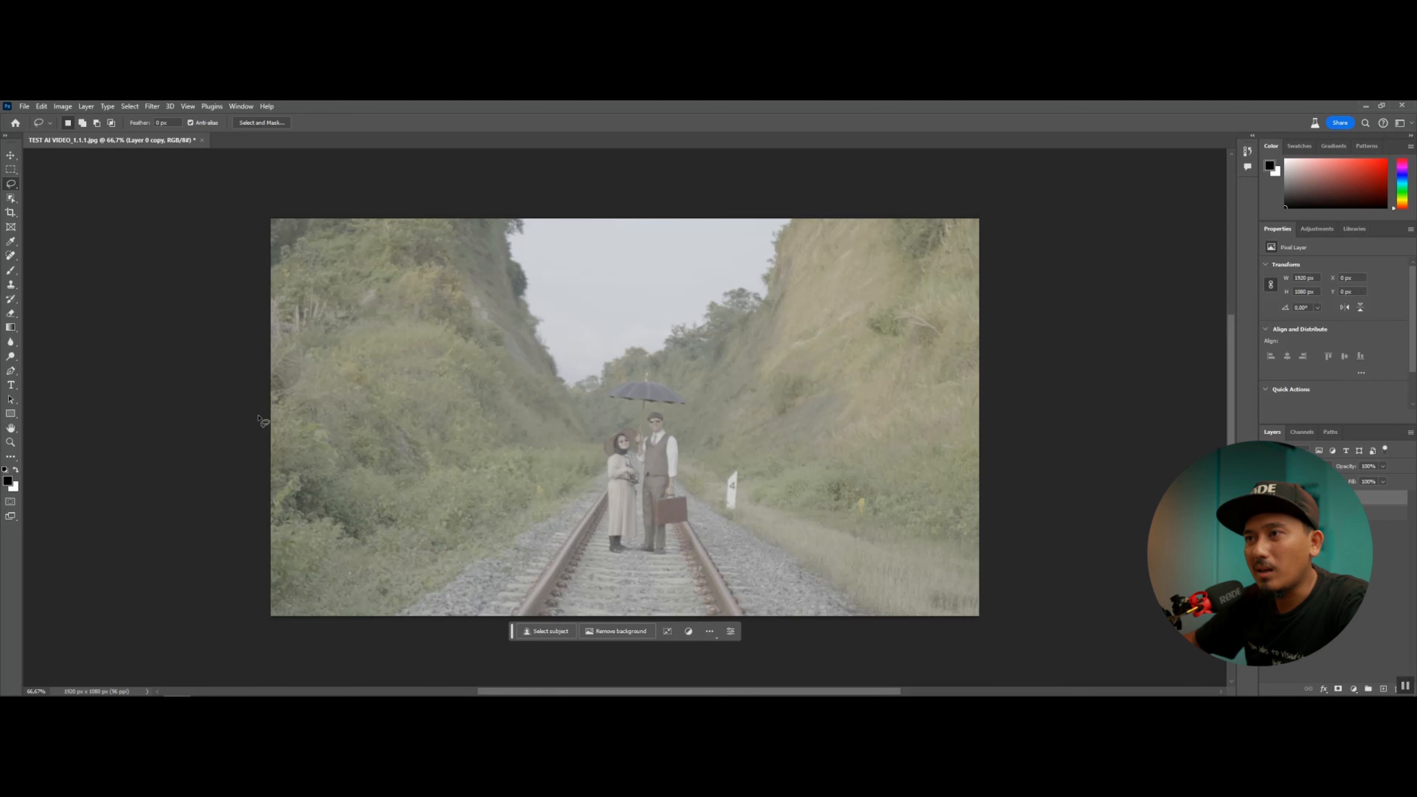
# Step: Lasso the bushes left of the railway on the duplicated layer and fill them with Generative Fill using the prompt "garden"
pyautogui.moveTo(251, 423); pyautogui.dragTo(310, 422)
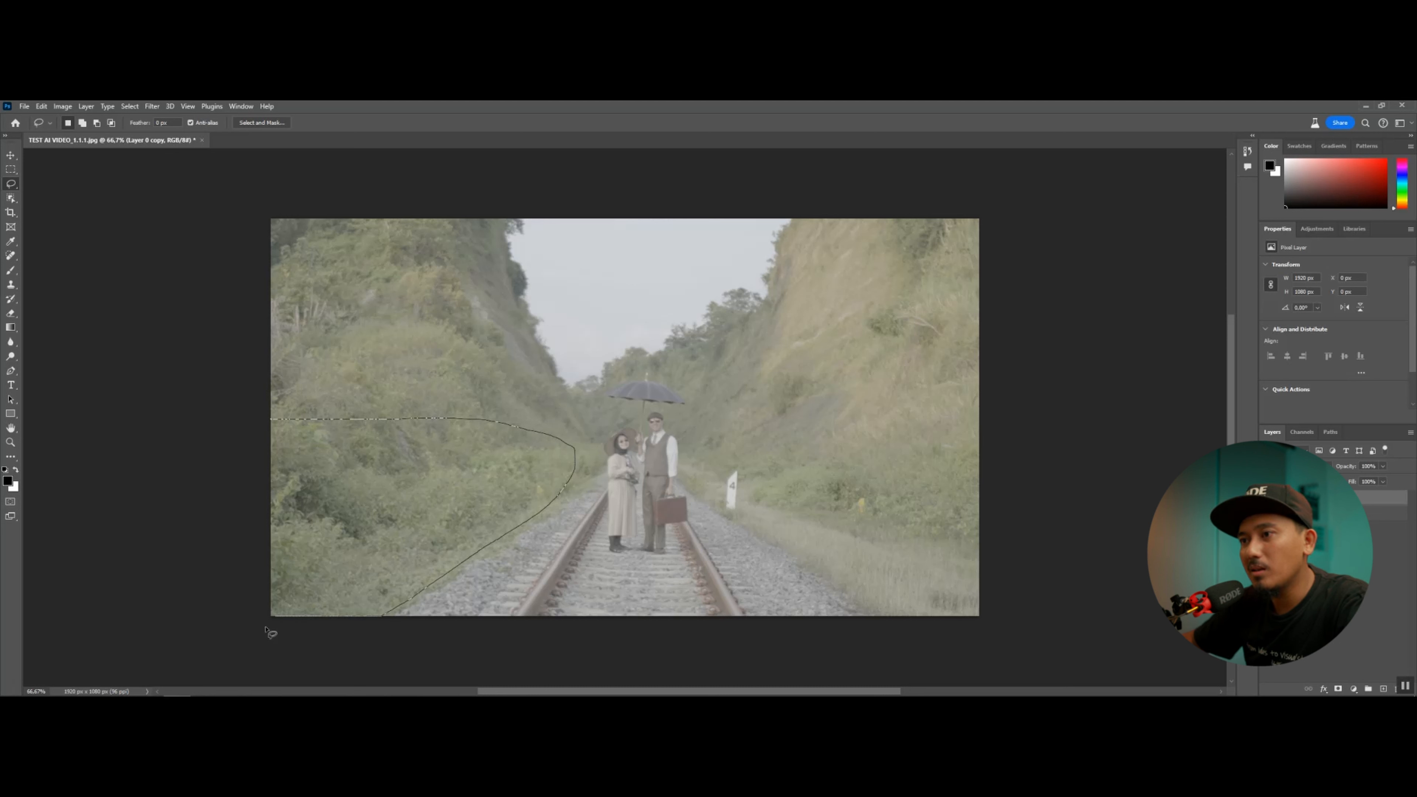
pyautogui.moveTo(225, 571); pyautogui.dragTo(215, 555)
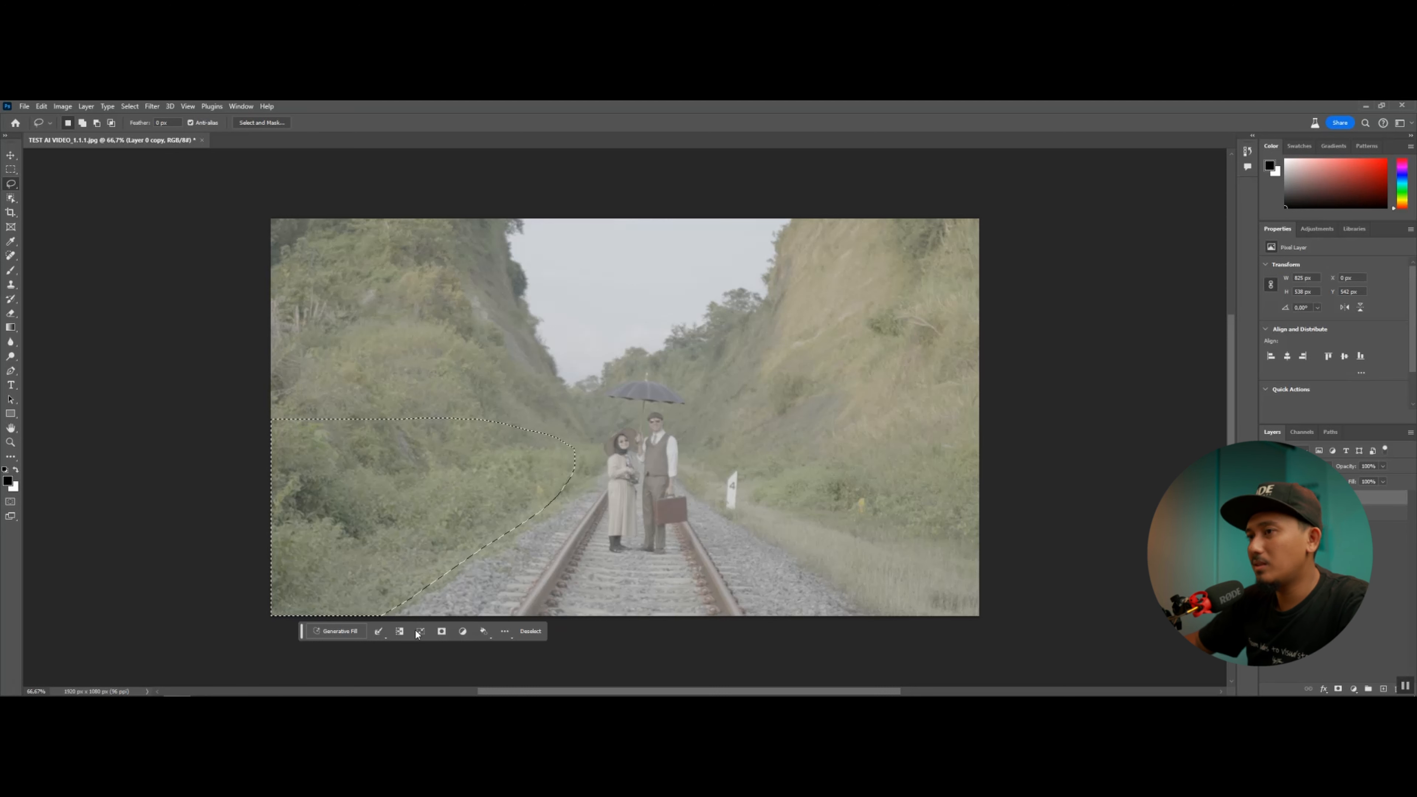
pyautogui.click(338, 630)
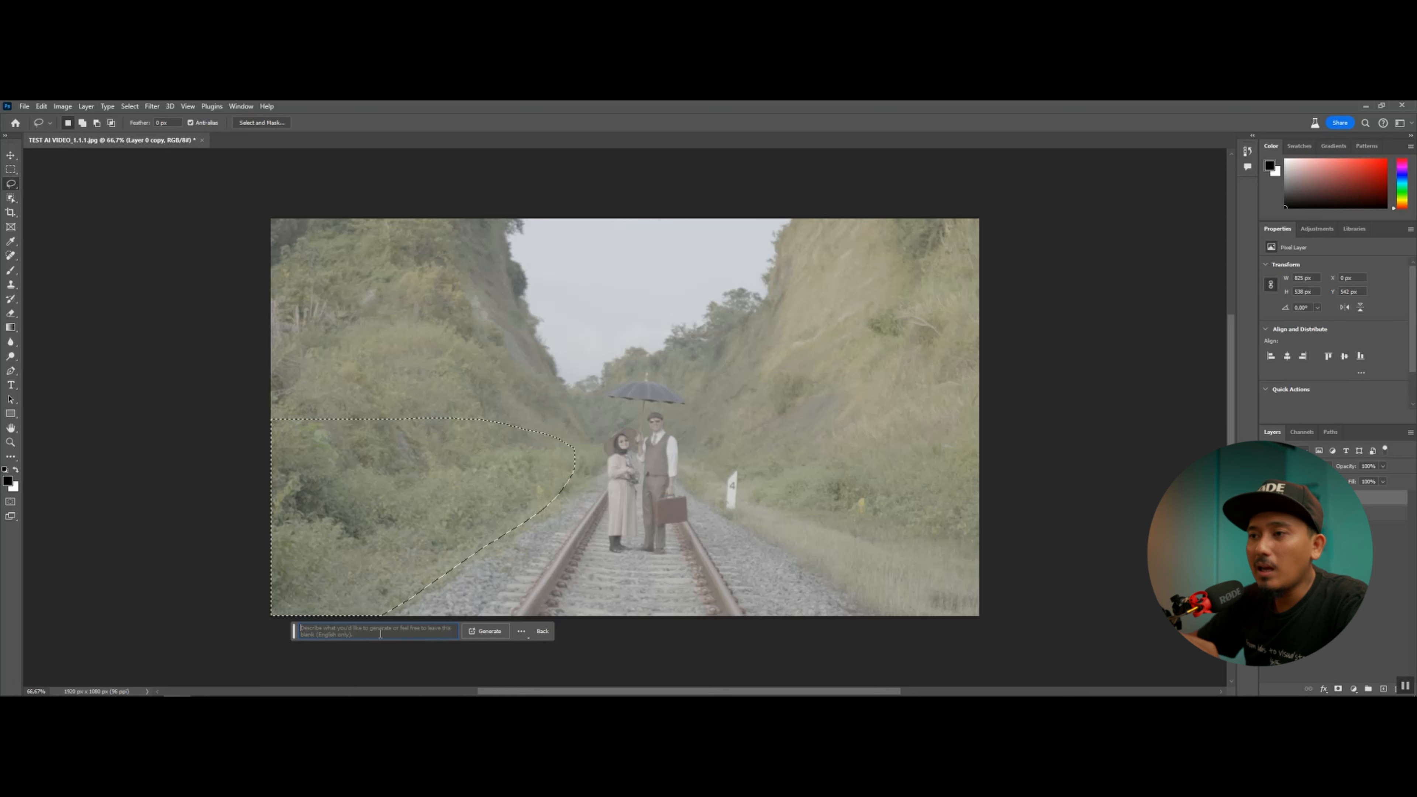
pyautogui.moveTo(323, 635); pyautogui.dragTo(188, 631)
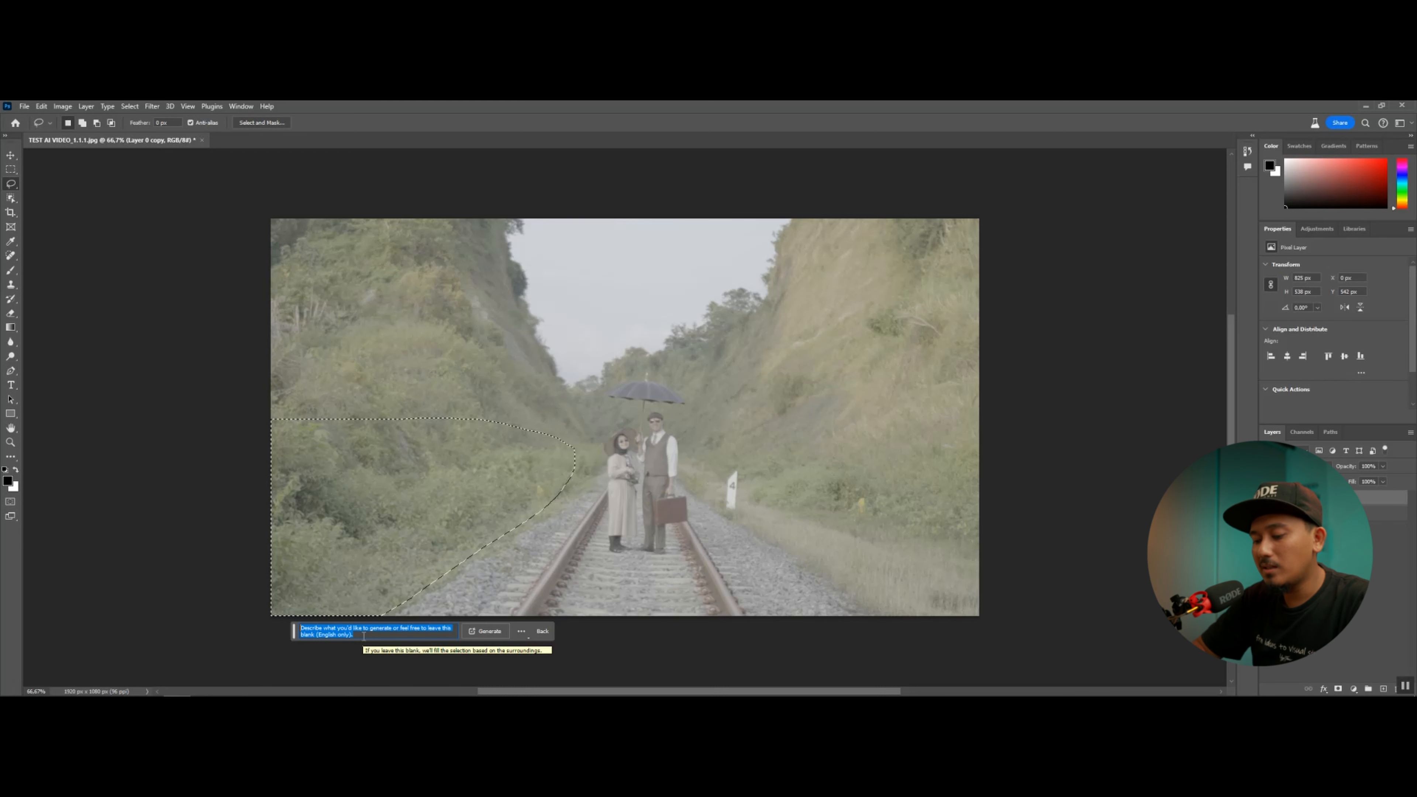
pyautogui.write('garden')
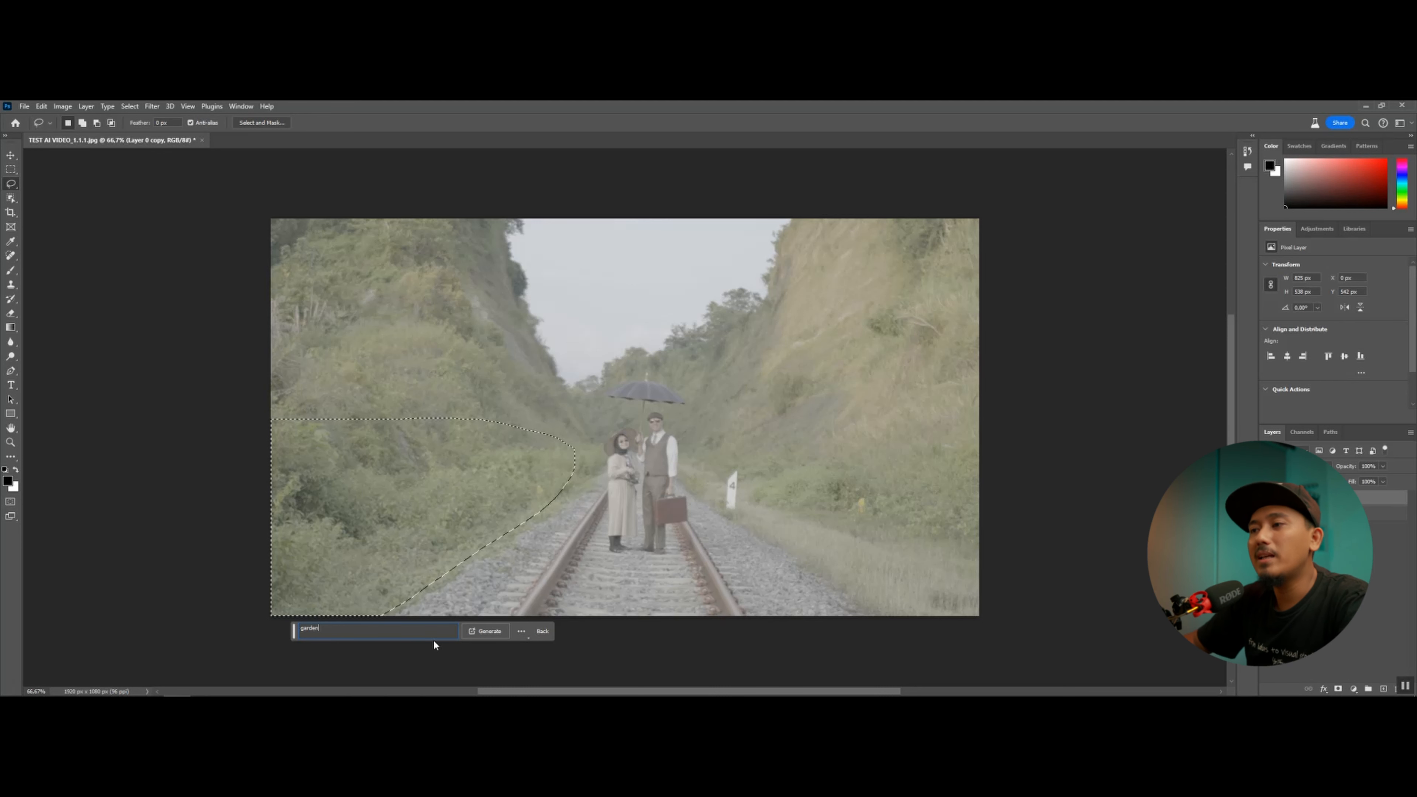
pyautogui.click(492, 635)
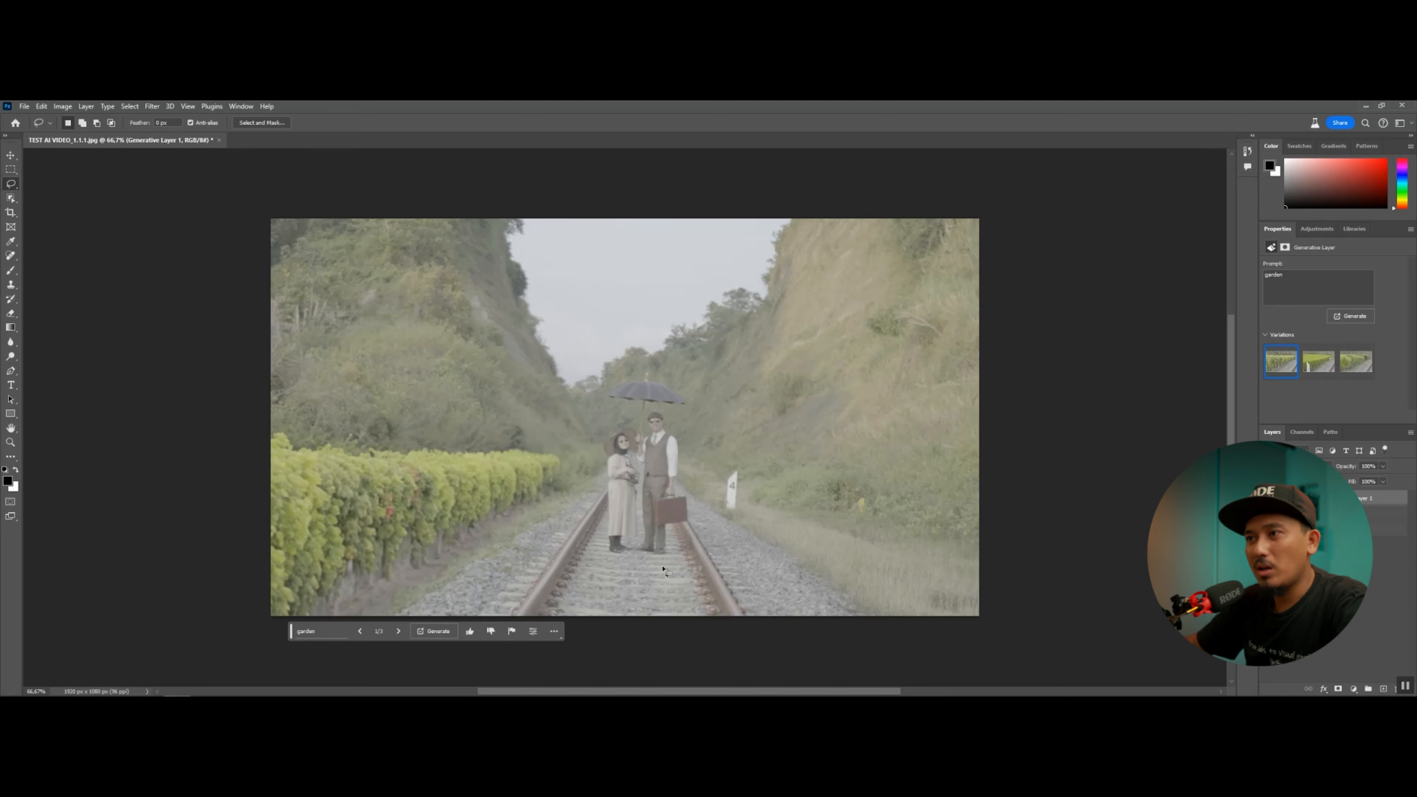
# Step: Compare the garden variations, generate another set, and choose the new variation with yellow flowers
pyautogui.click(1314, 368)
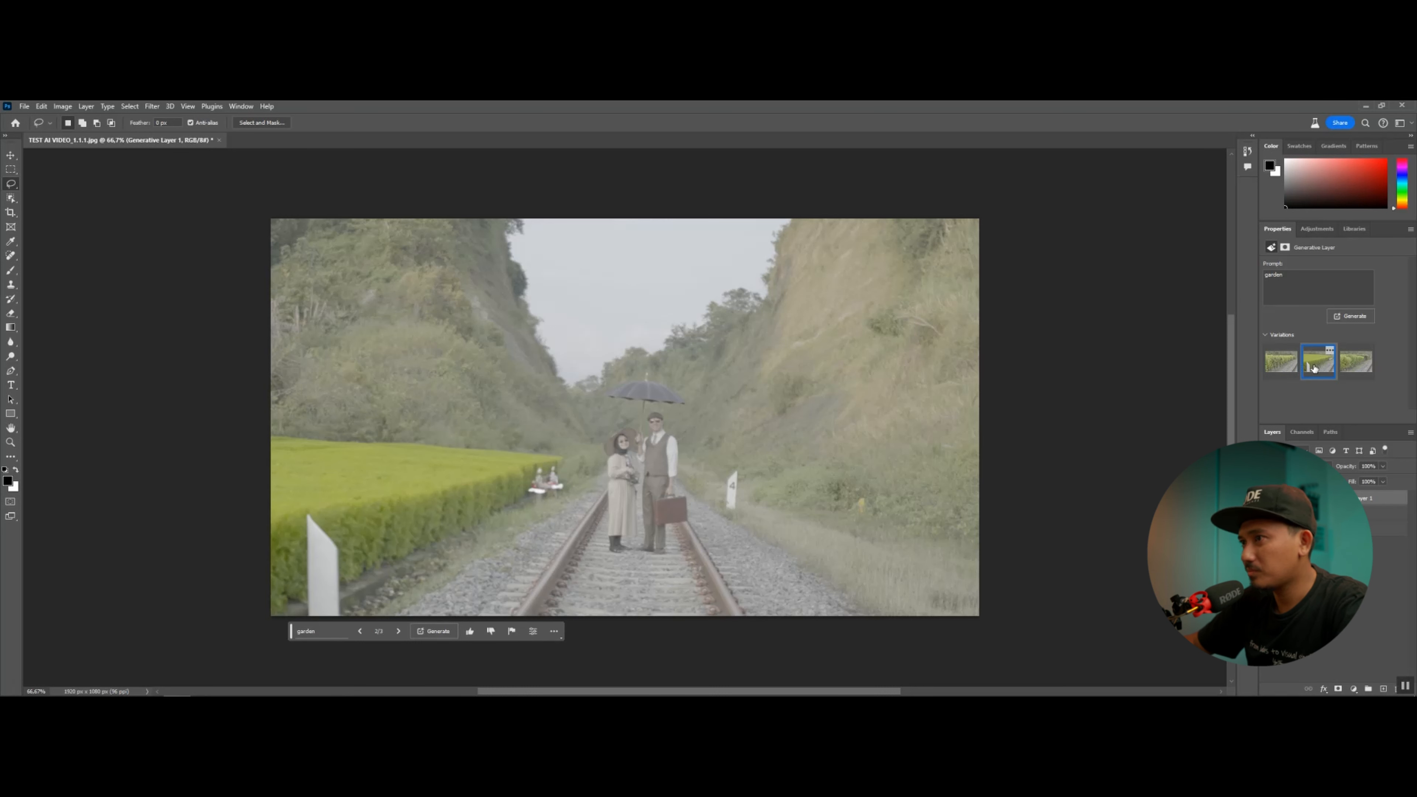
pyautogui.click(1351, 377)
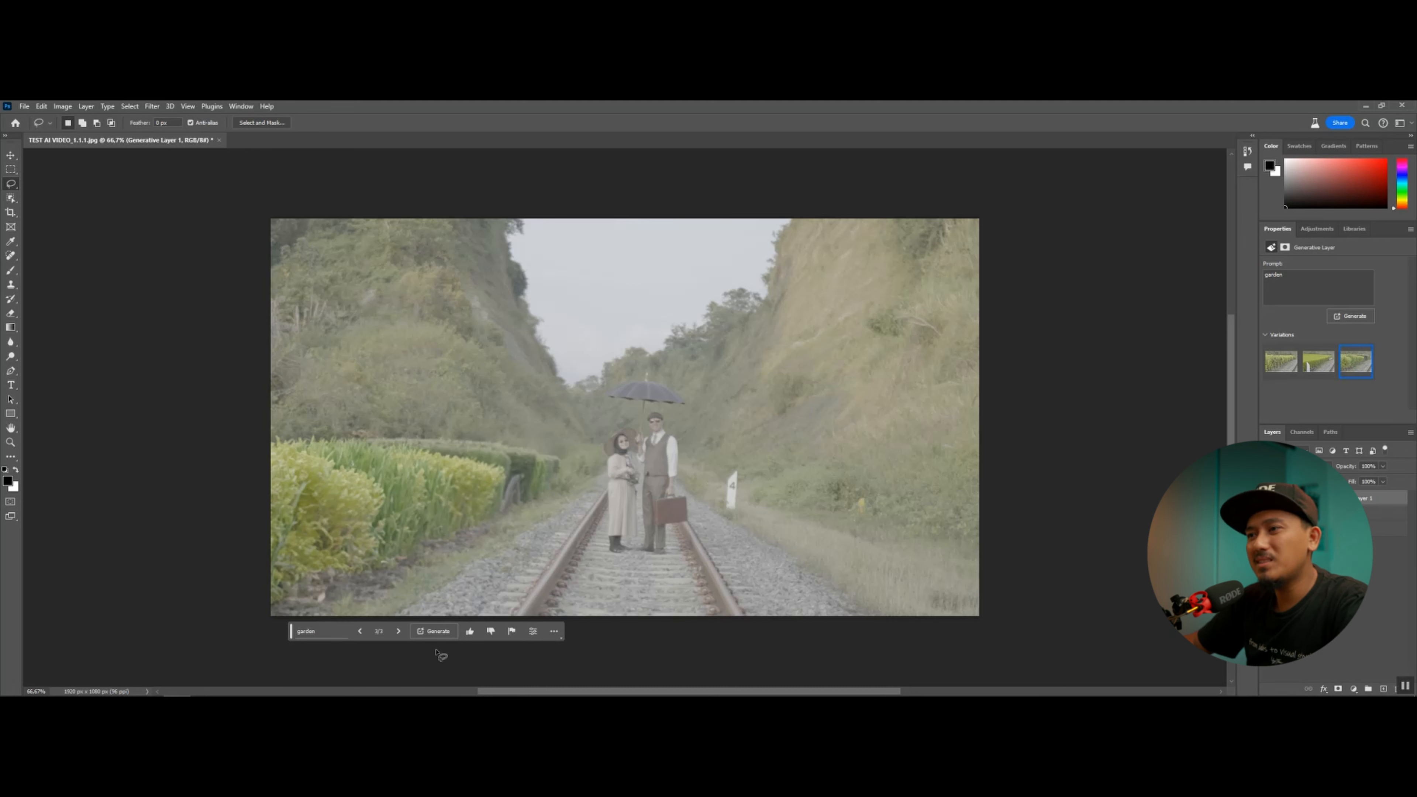
pyautogui.click(438, 631)
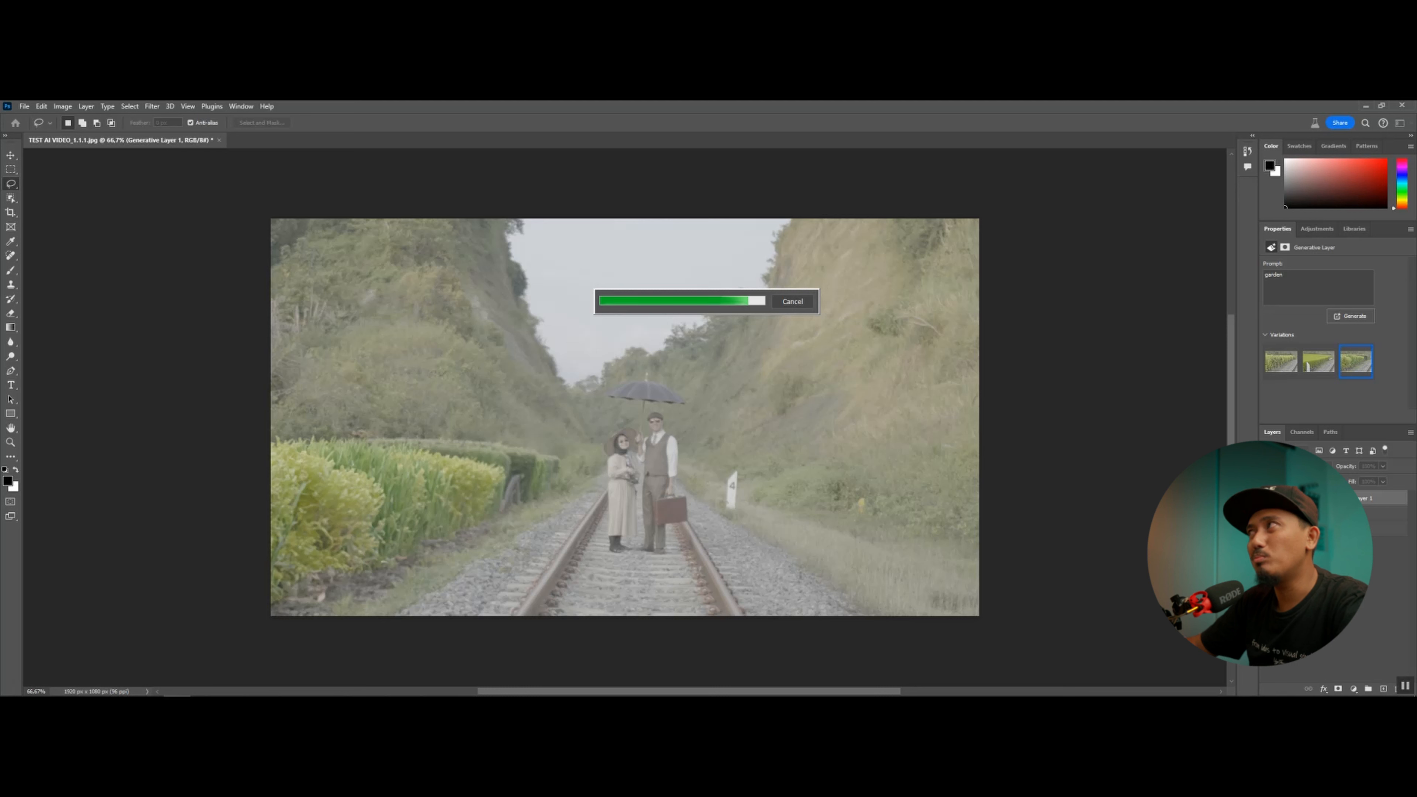
pyautogui.click(1356, 363)
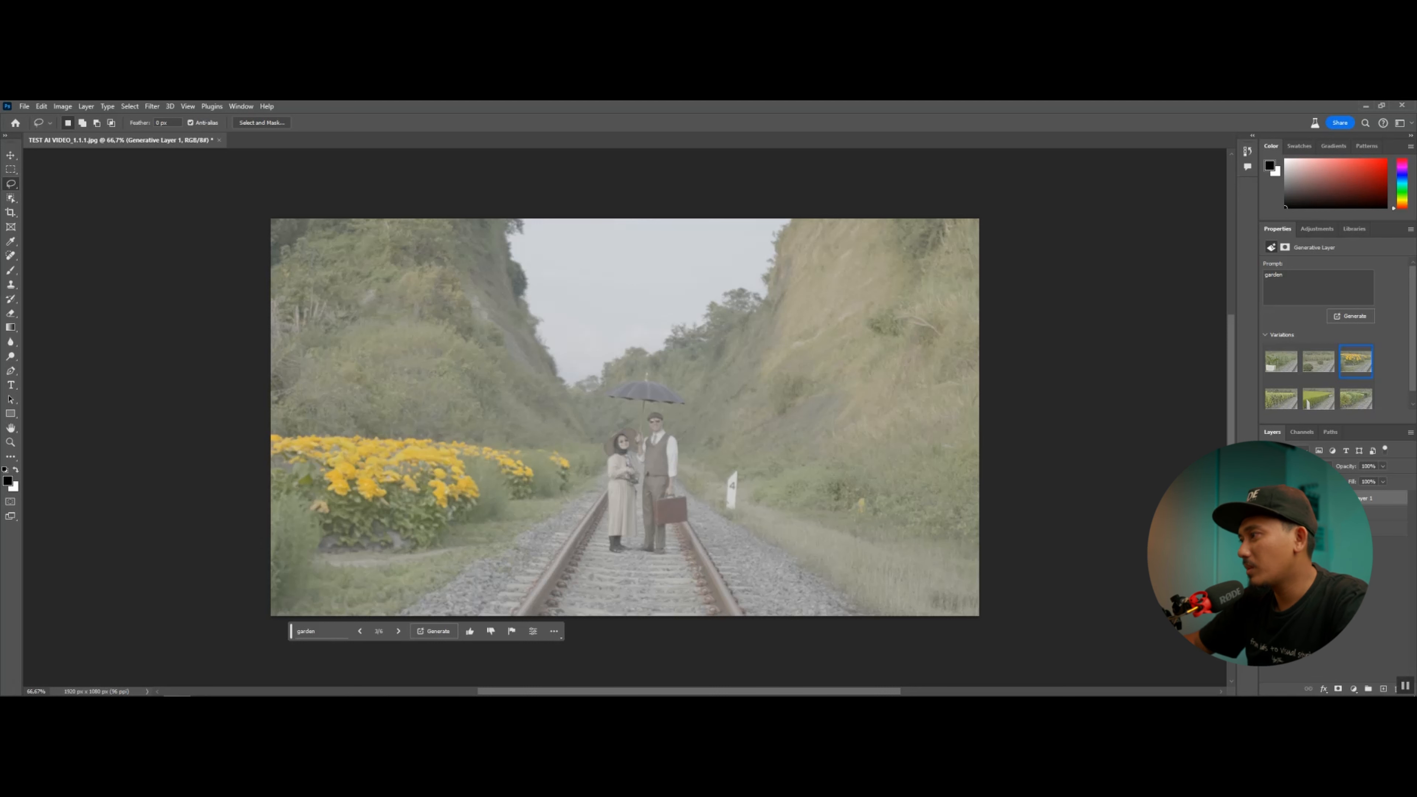
# Step: Lasso the grassy area right of the railway on Layer 0 copy and fill it with Generative Fill using the prompt "garden flowers"
pyautogui.click(1331, 513)
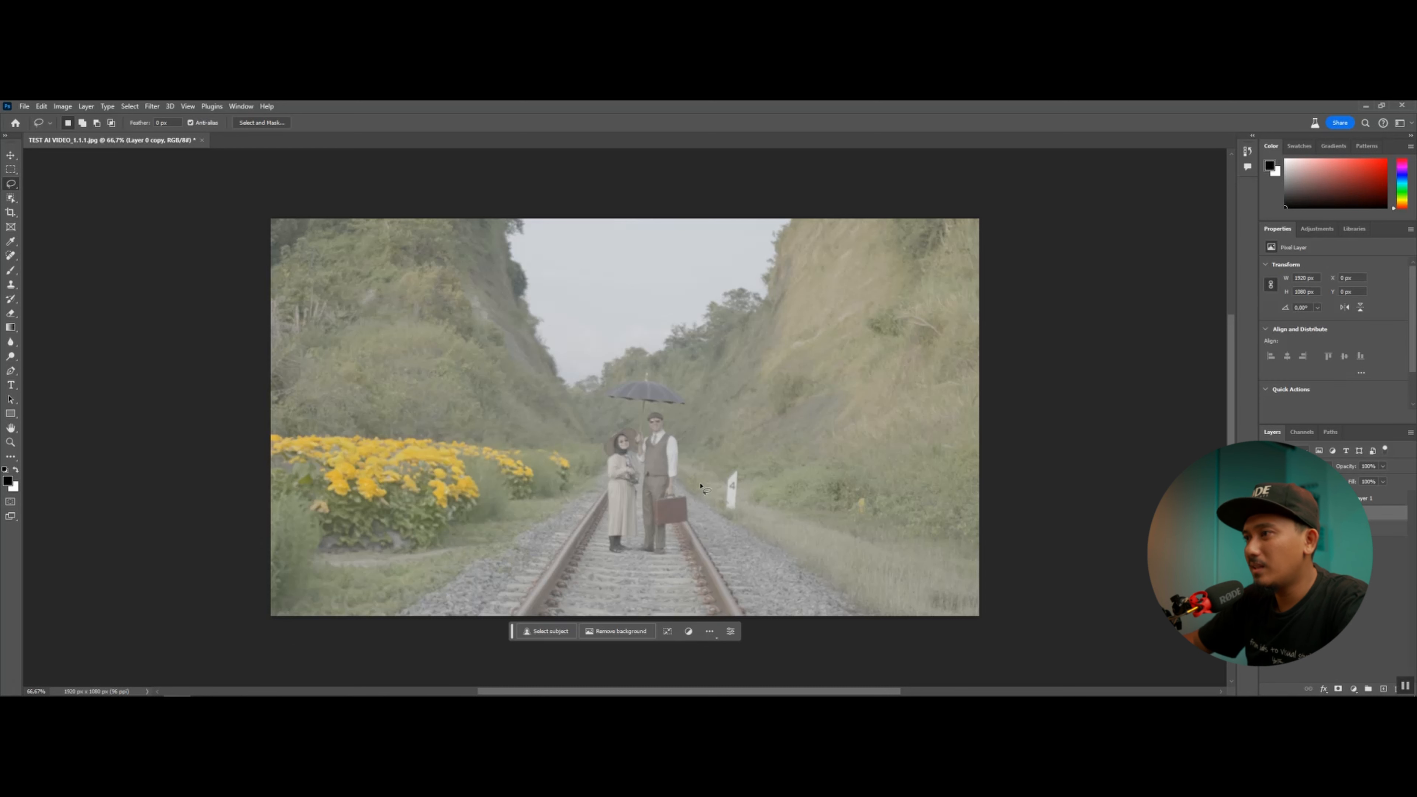
pyautogui.moveTo(697, 483); pyautogui.dragTo(703, 491)
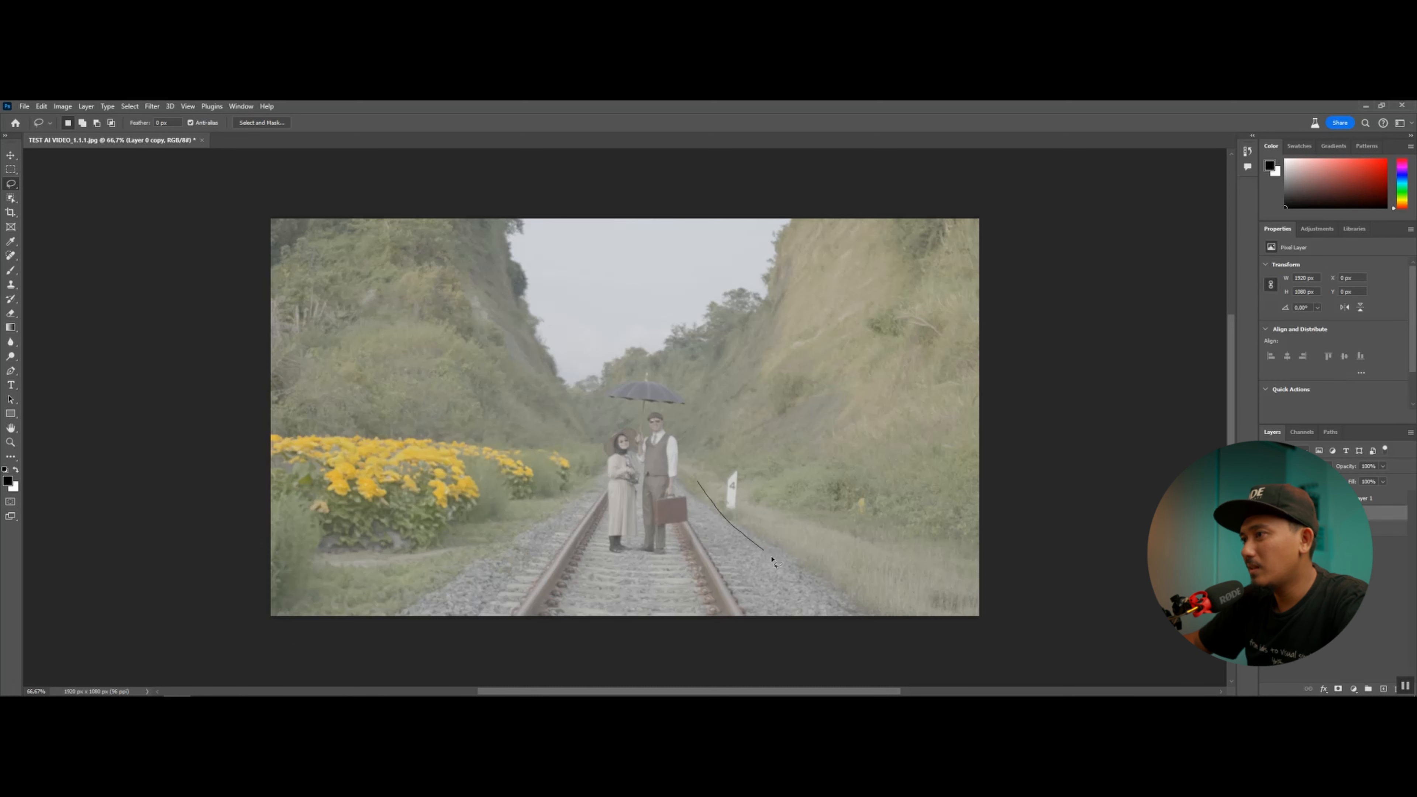
pyautogui.moveTo(940, 630)
pyautogui.mouseDown()
pyautogui.moveTo(1006, 633)
pyautogui.moveTo(1031, 582)
pyautogui.moveTo(1032, 493)
pyautogui.mouseUp()
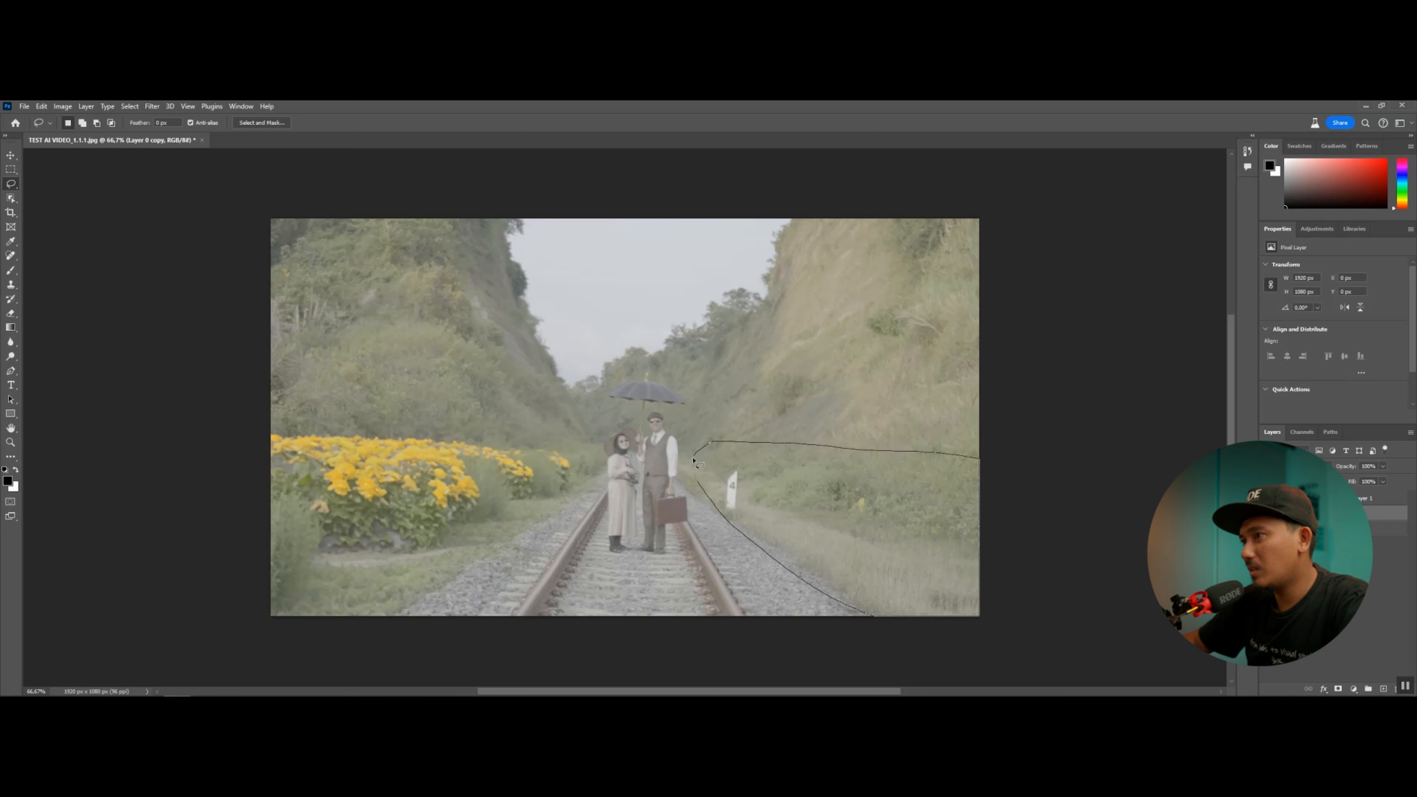
pyautogui.moveTo(694, 461); pyautogui.dragTo(695, 462)
pyautogui.click(752, 631)
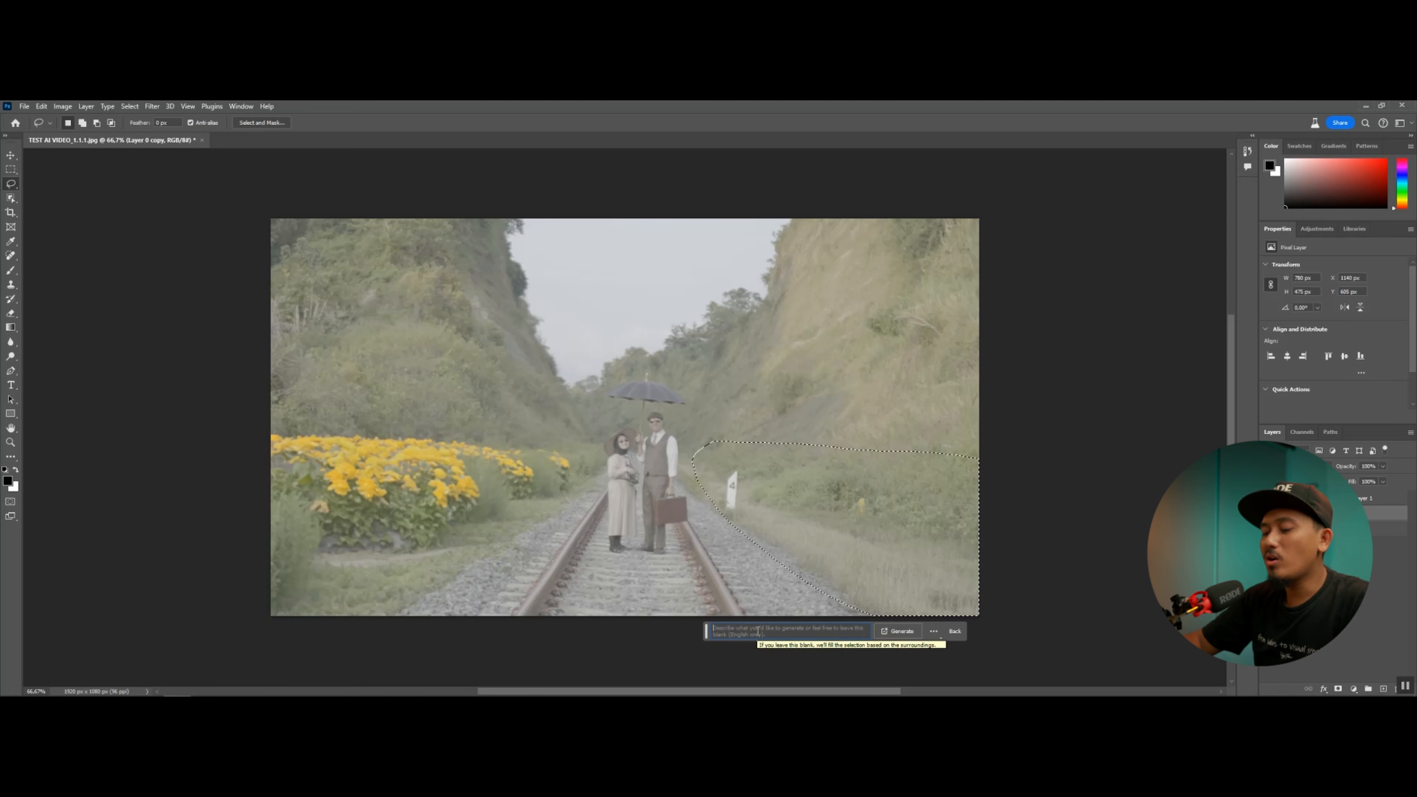
pyautogui.write('dard')
pyautogui.write('en flowers')
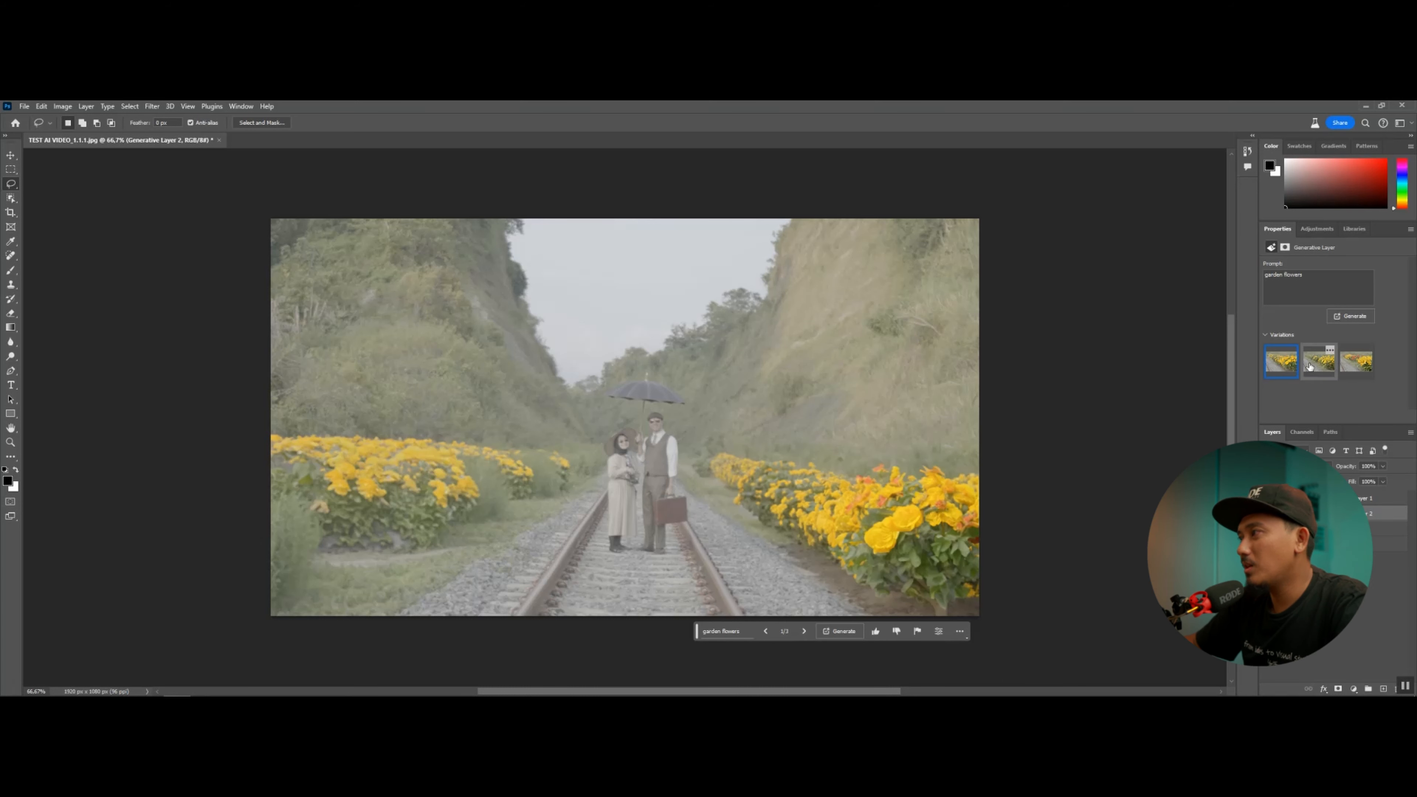
# Step: Compare the three "garden flowers" variations and keep the second one, with separate yellow flower bushes
pyautogui.click(1310, 366)
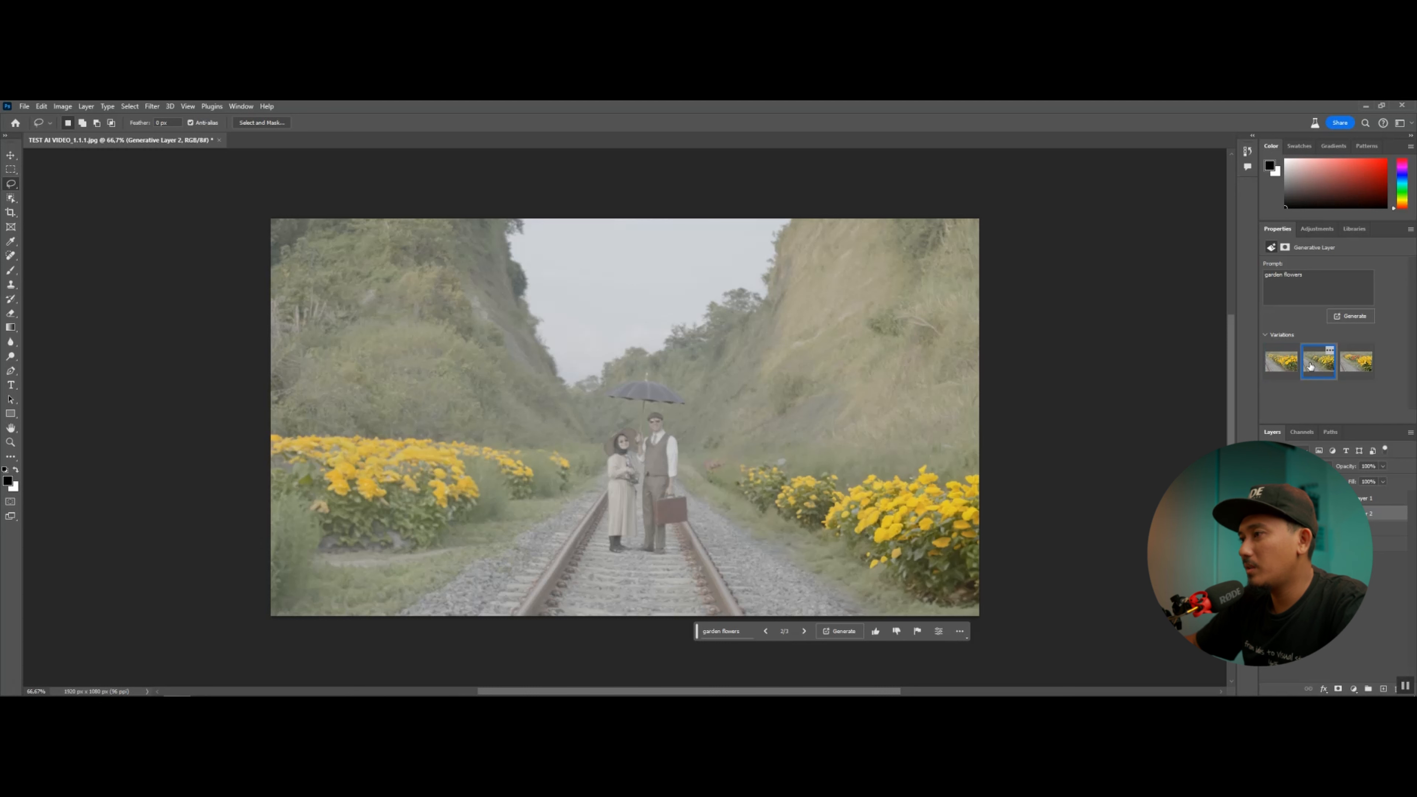
pyautogui.click(1361, 366)
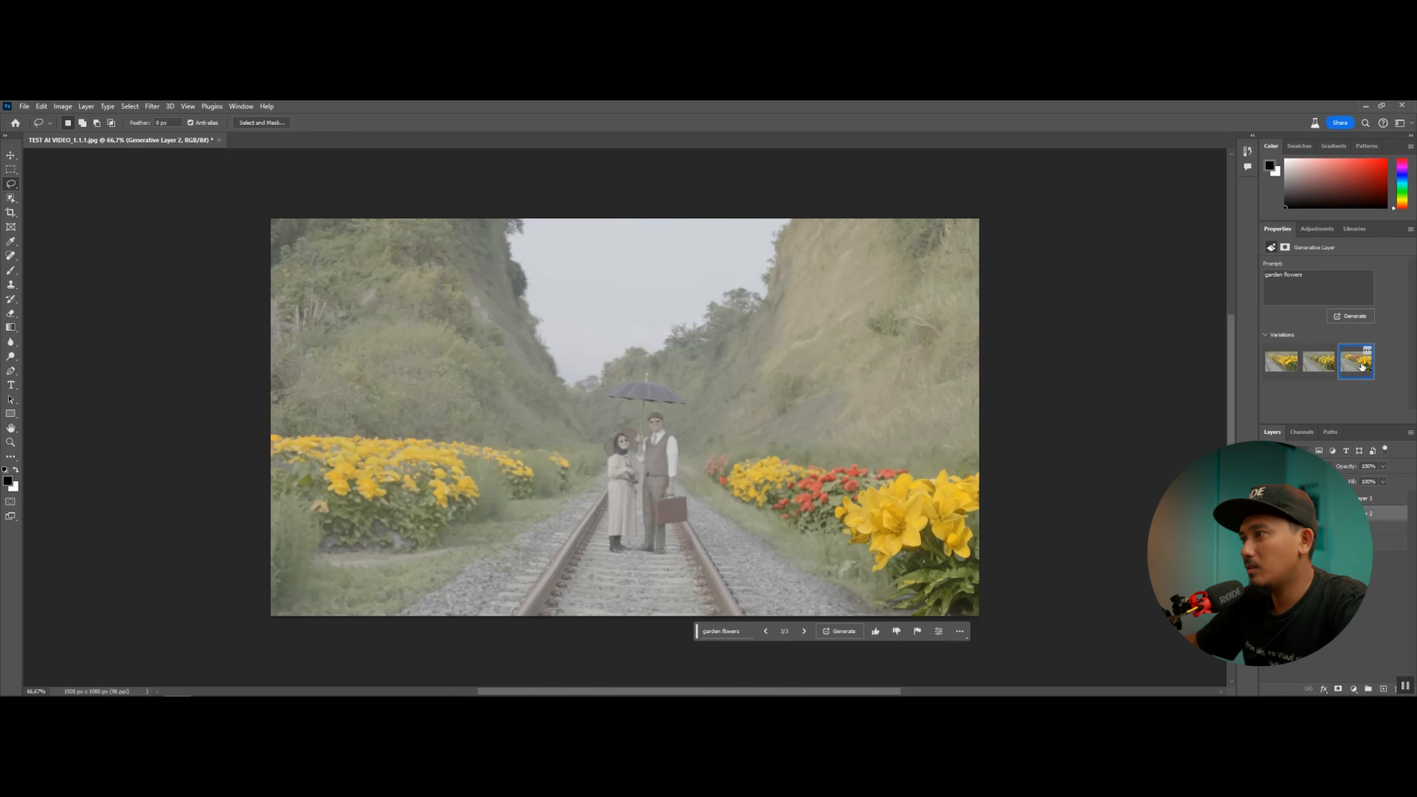
pyautogui.click(1306, 371)
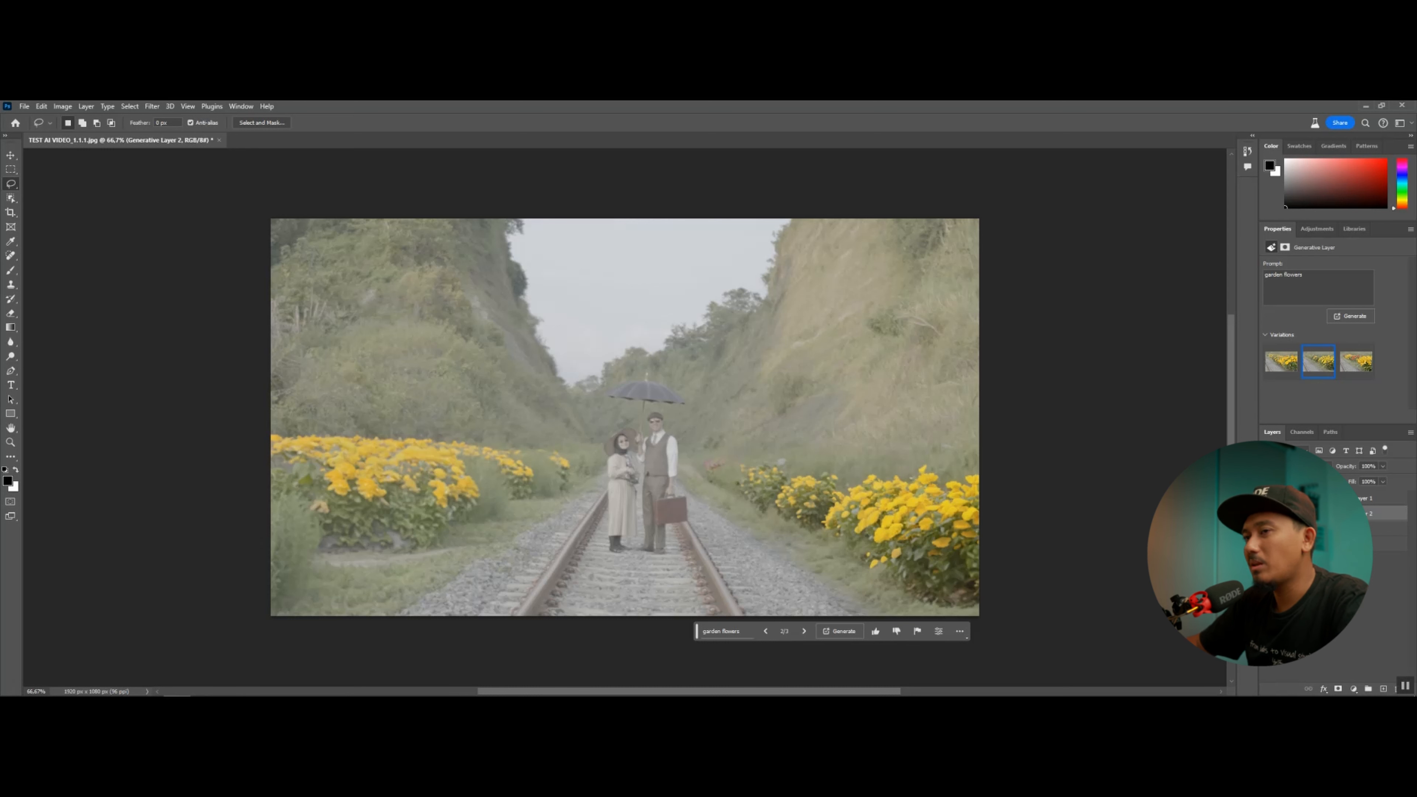
# Step: Generate an "old wooden house" in a lassoed area of the left hillside on Layer 0 copy and choose the third variation
pyautogui.click(1356, 528)
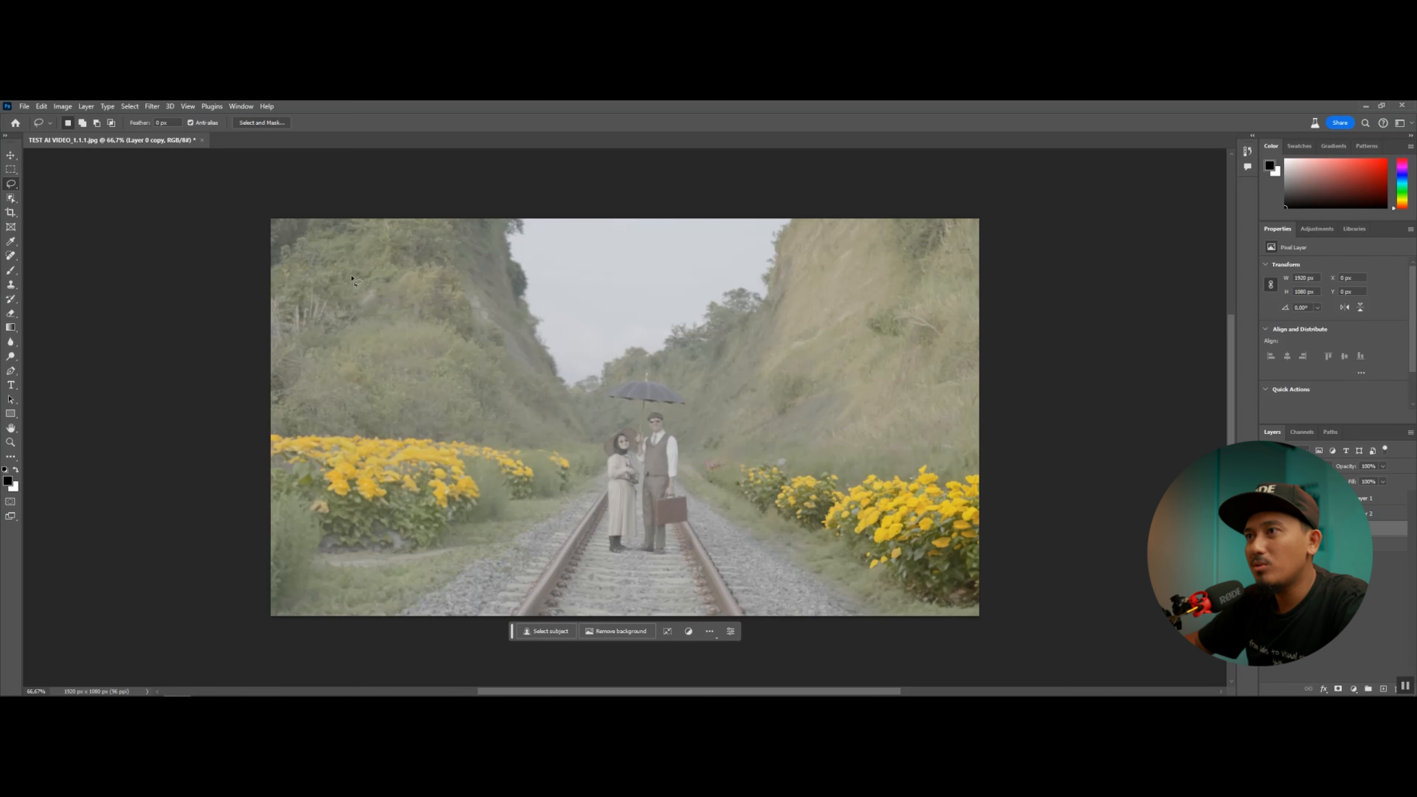
pyautogui.moveTo(353, 279); pyautogui.dragTo(337, 309)
pyautogui.moveTo(359, 390); pyautogui.dragTo(474, 385)
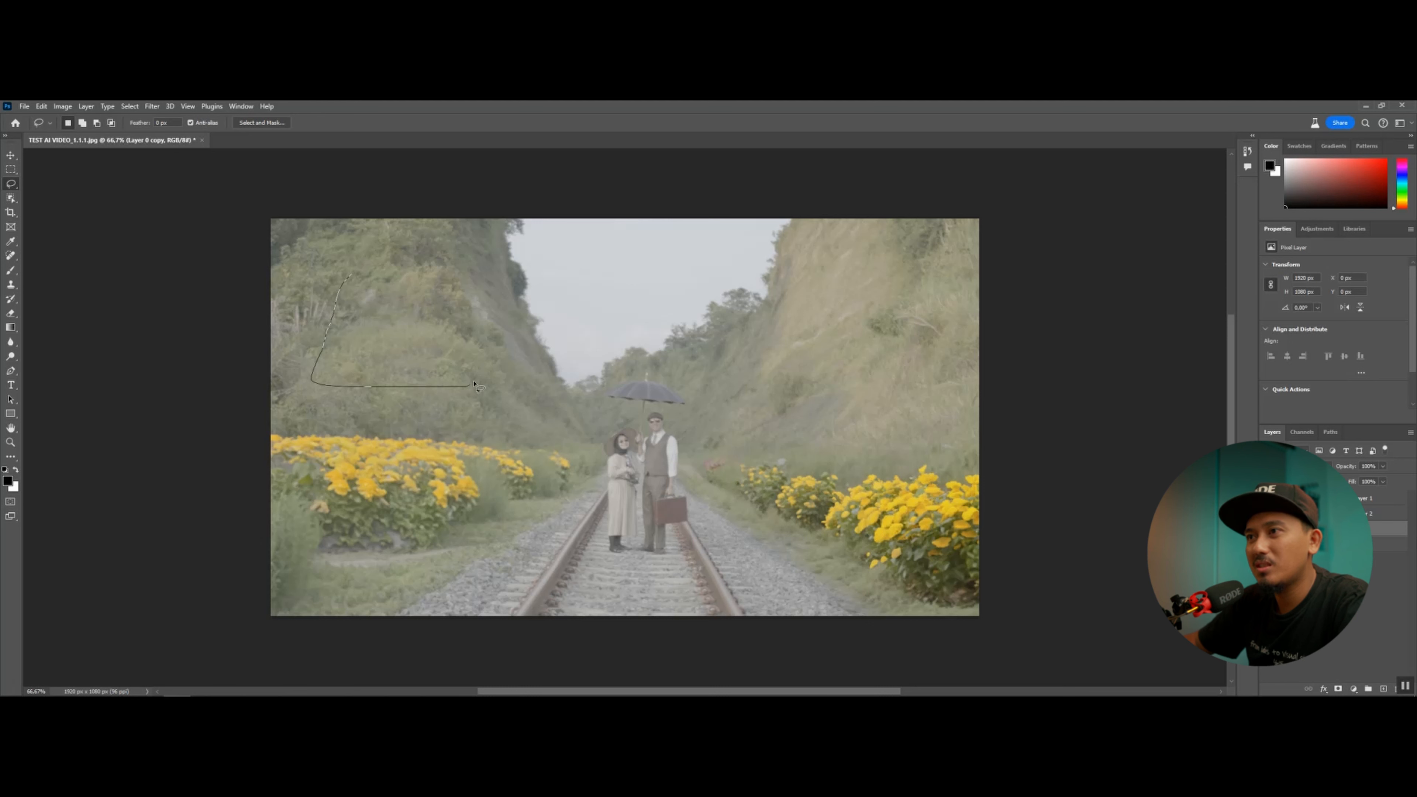
pyautogui.moveTo(462, 313); pyautogui.dragTo(350, 253)
pyautogui.click(345, 409)
pyautogui.write('old wooden h')
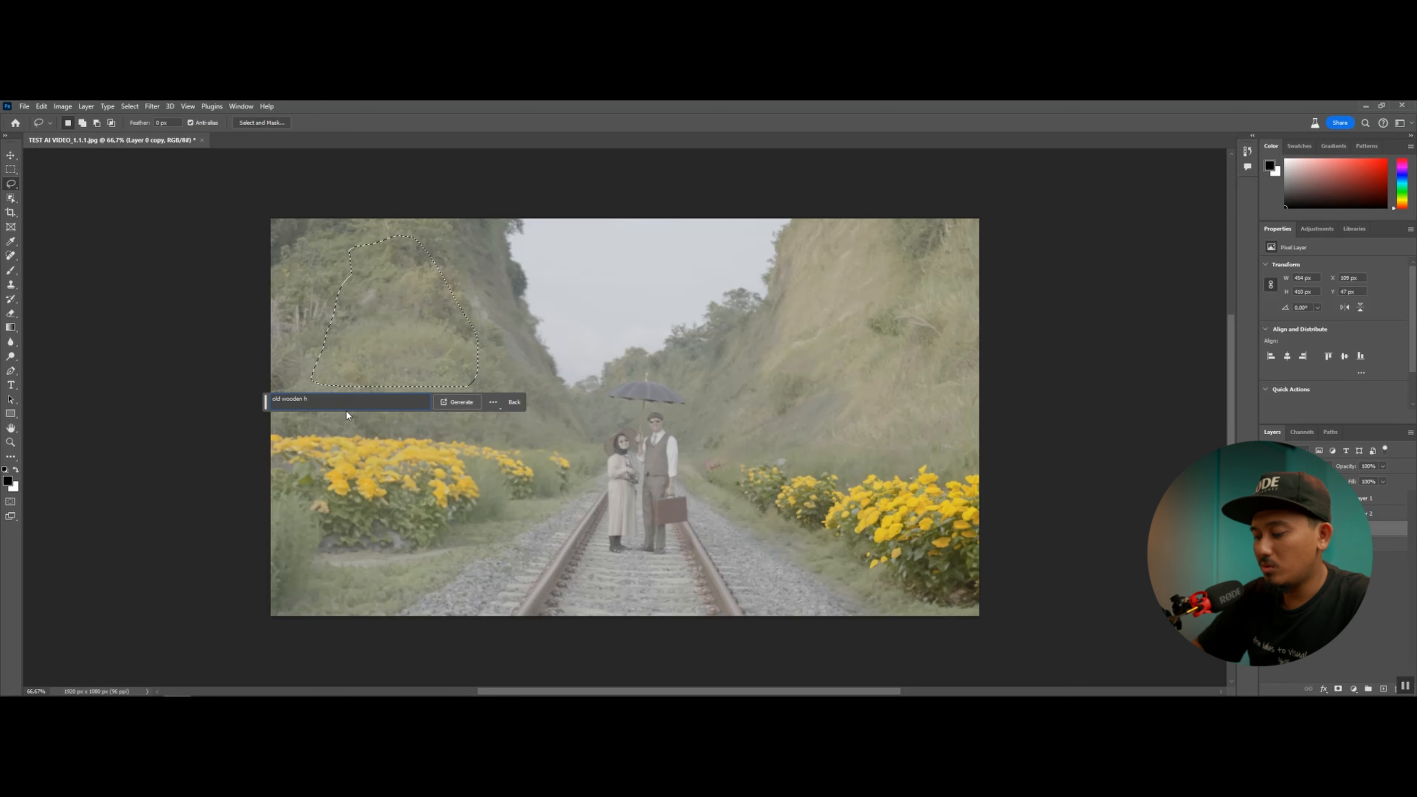
pyautogui.write('ouse')
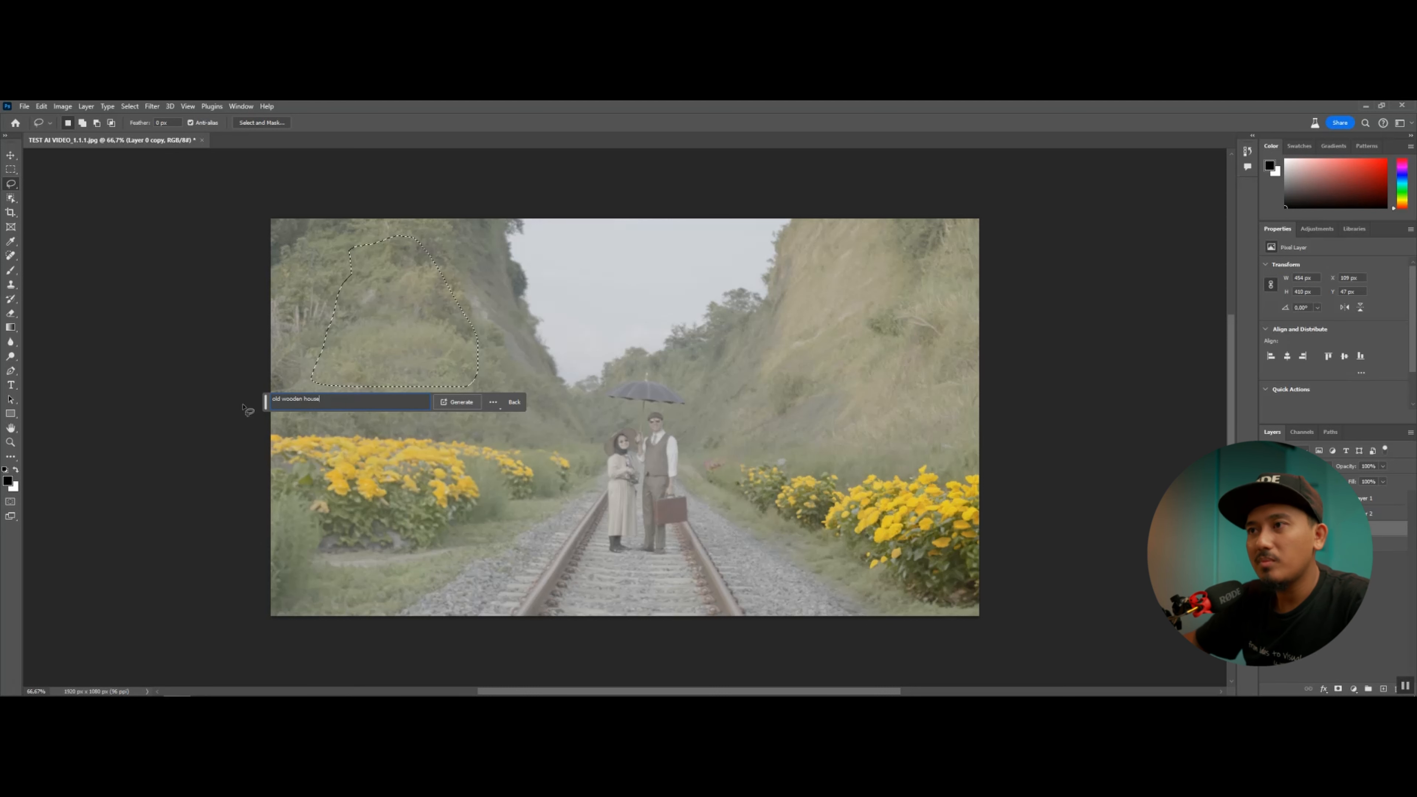
pyautogui.click(458, 402)
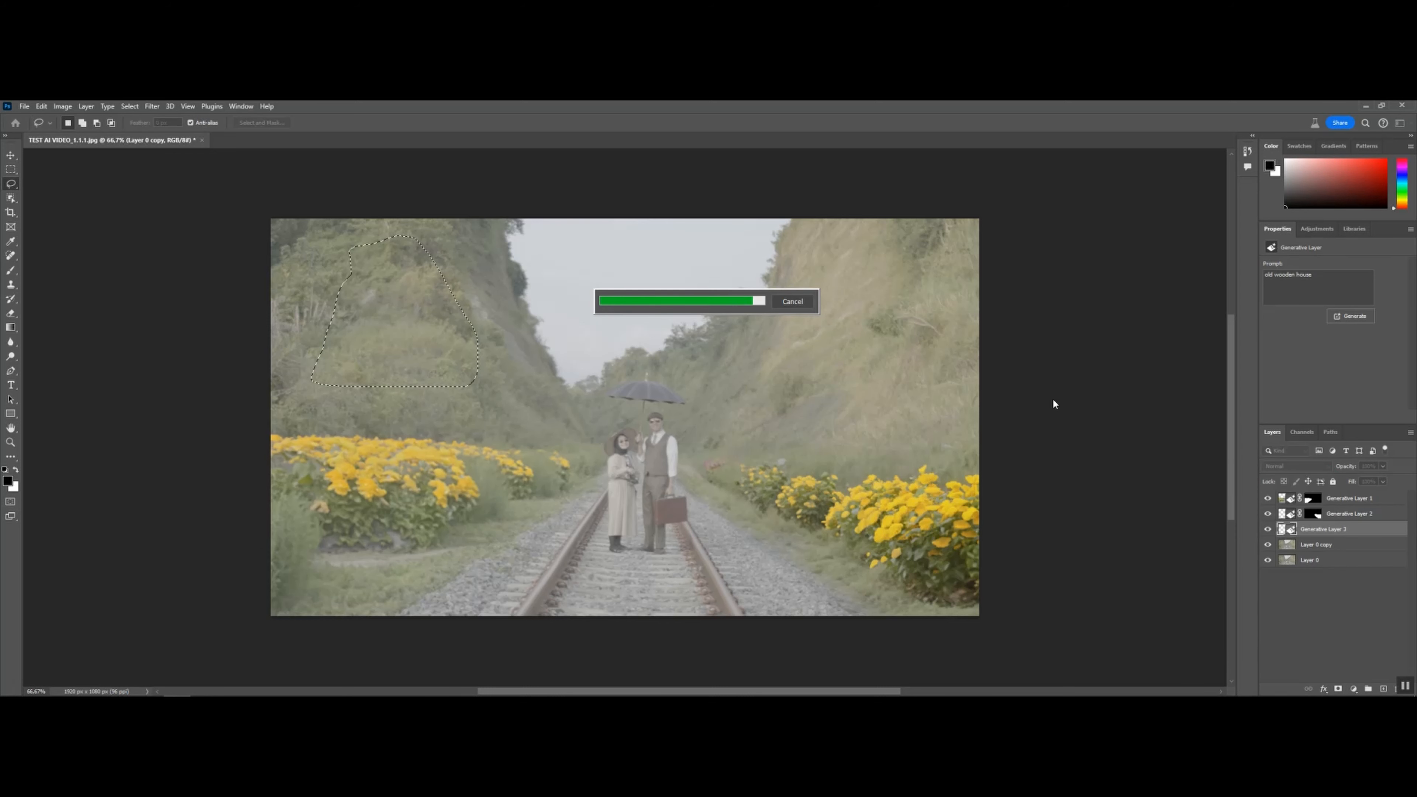
pyautogui.click(1305, 370)
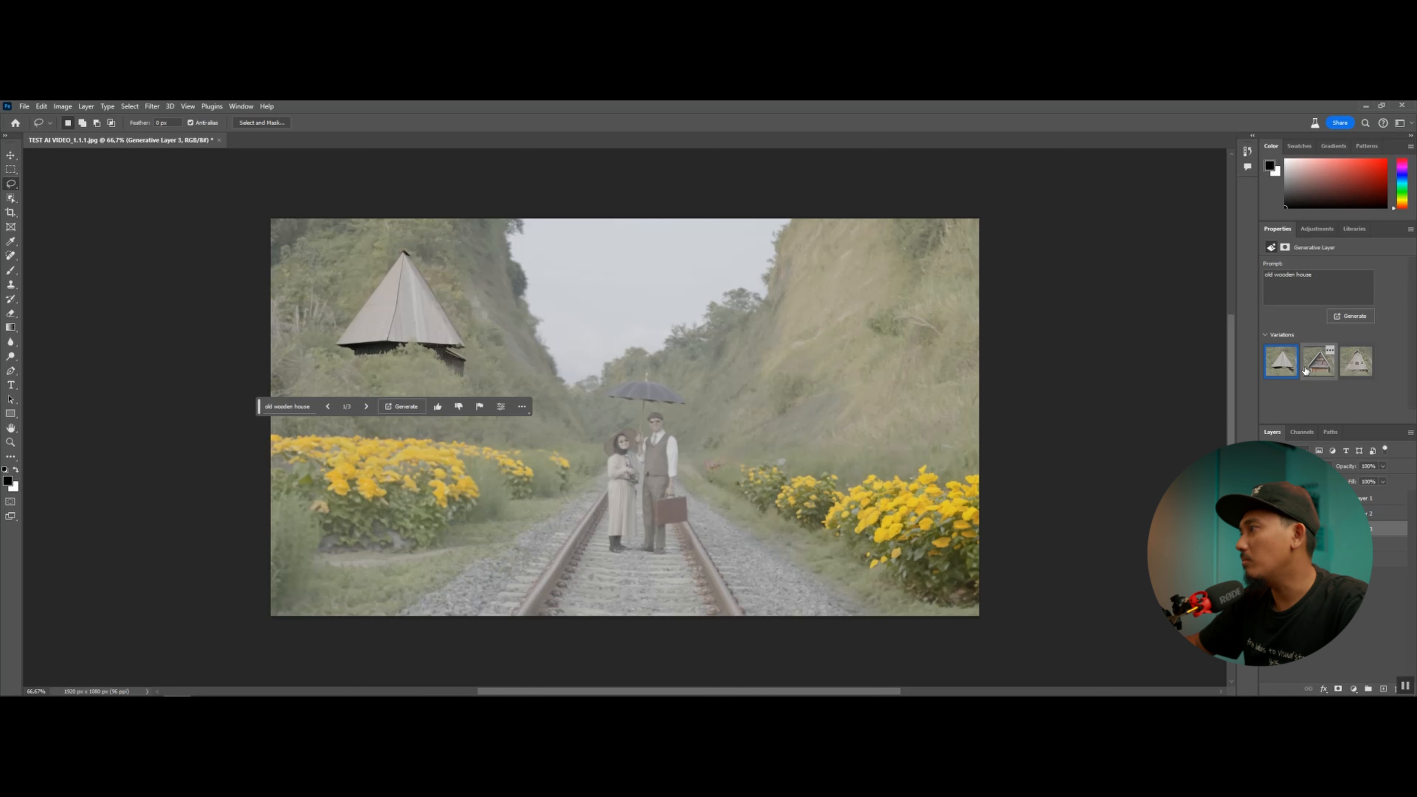
pyautogui.click(1362, 377)
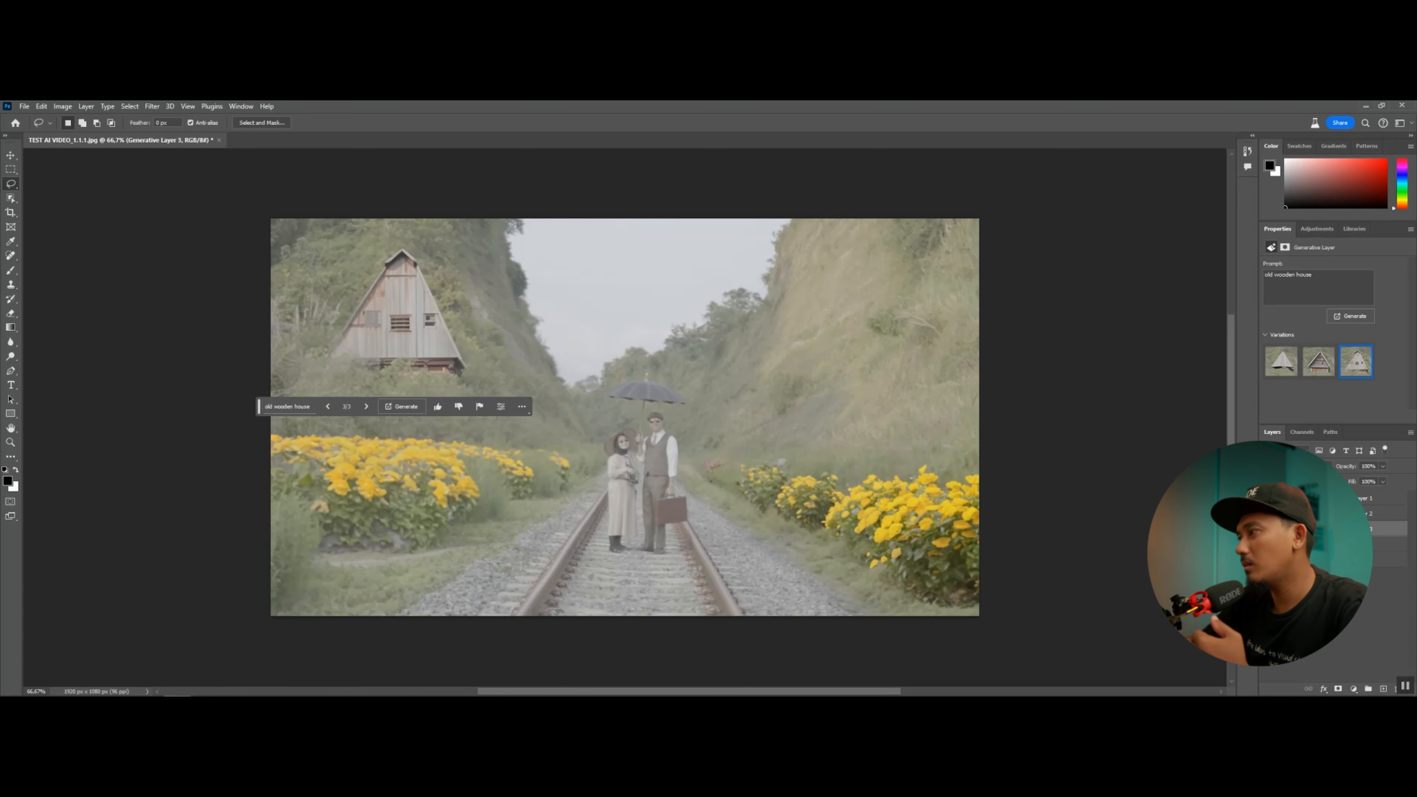
# Step: Generate an "old bridge" in a lassoed area of sky between the hills on Layer 0 copy and choose the third variation
pyautogui.click(1328, 544)
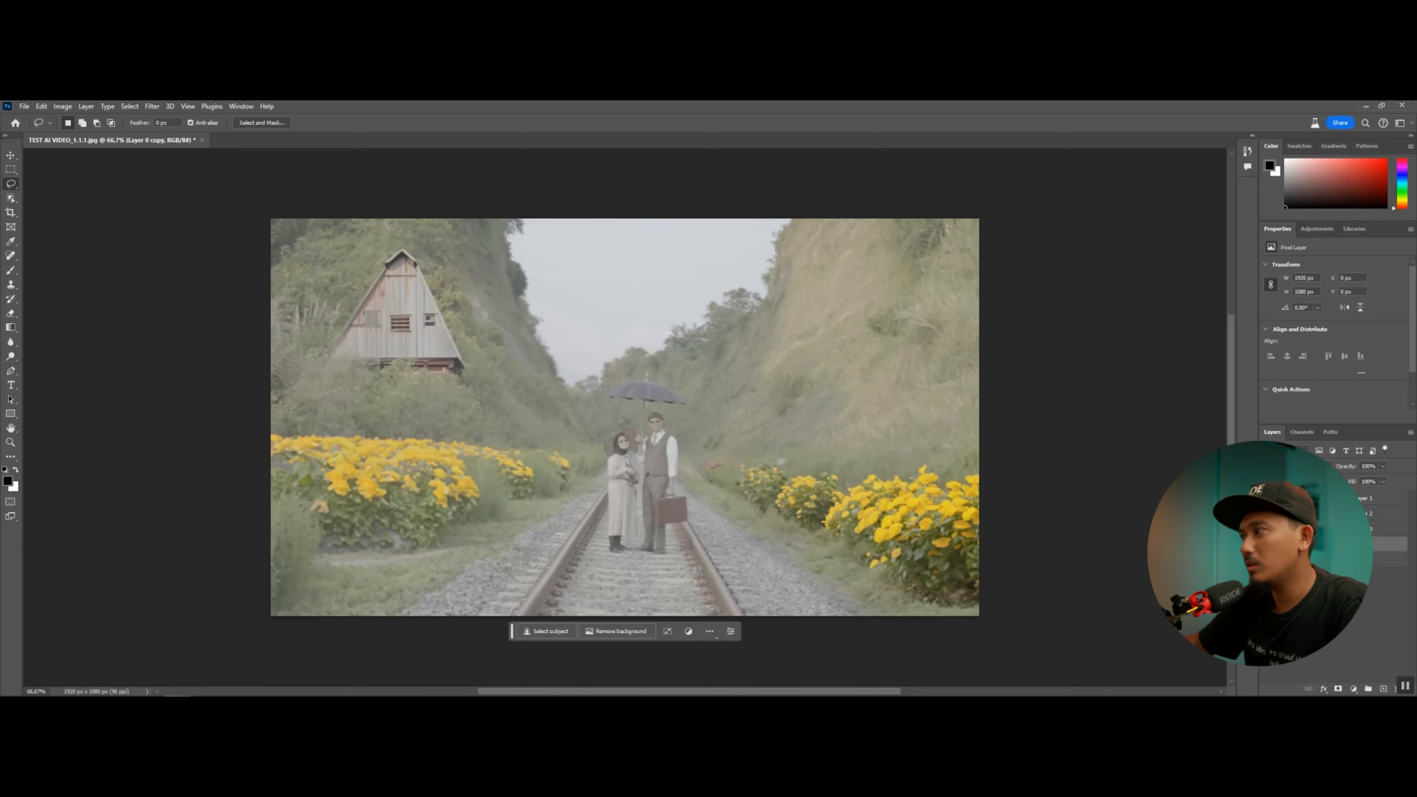
pyautogui.moveTo(465, 219)
pyautogui.mouseDown()
pyautogui.moveTo(525, 385)
pyautogui.moveTo(553, 399)
pyautogui.moveTo(599, 388)
pyautogui.mouseUp()
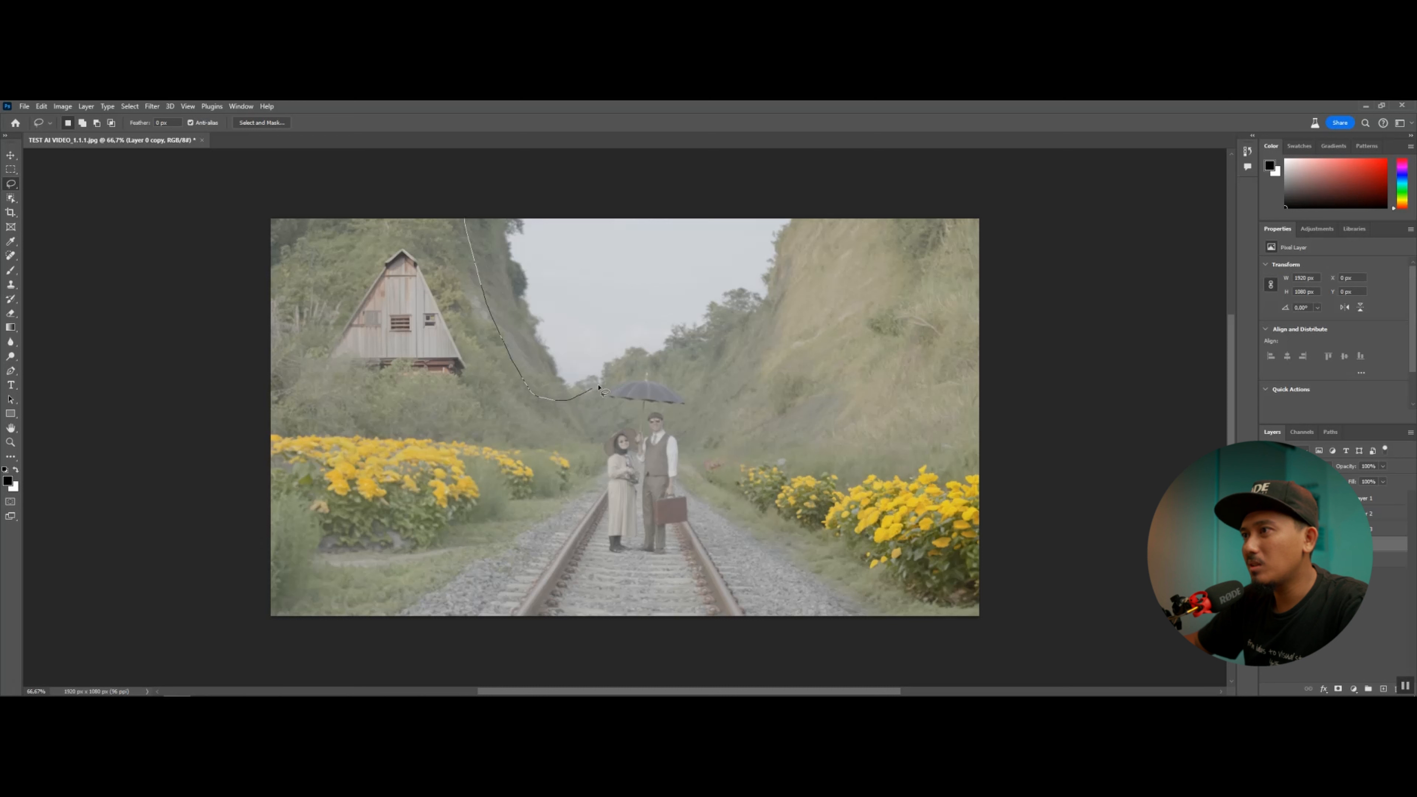
pyautogui.moveTo(687, 361)
pyautogui.mouseDown()
pyautogui.moveTo(750, 327)
pyautogui.moveTo(832, 196)
pyautogui.moveTo(750, 174)
pyautogui.moveTo(726, 202)
pyautogui.mouseUp()
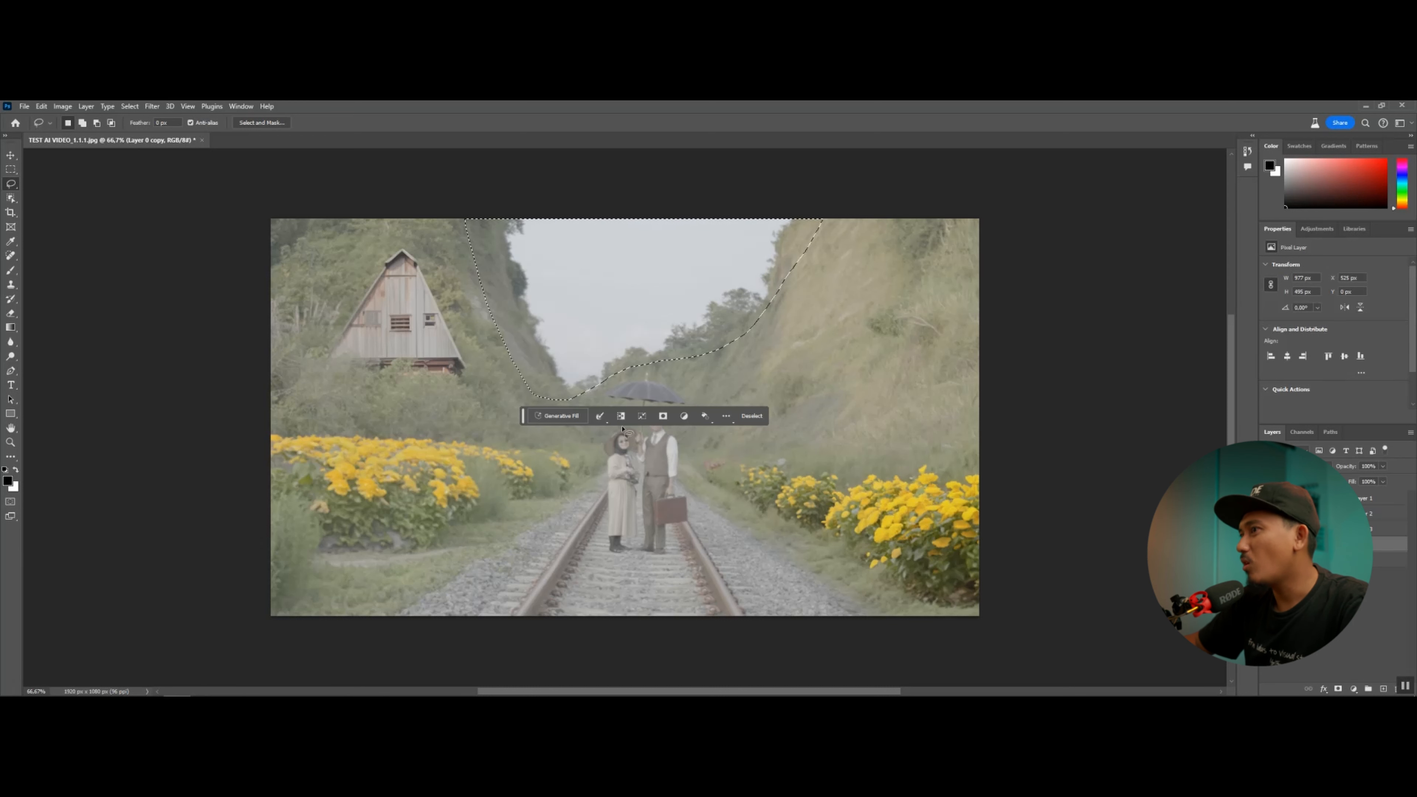
pyautogui.click(559, 416)
pyautogui.write('old bridge')
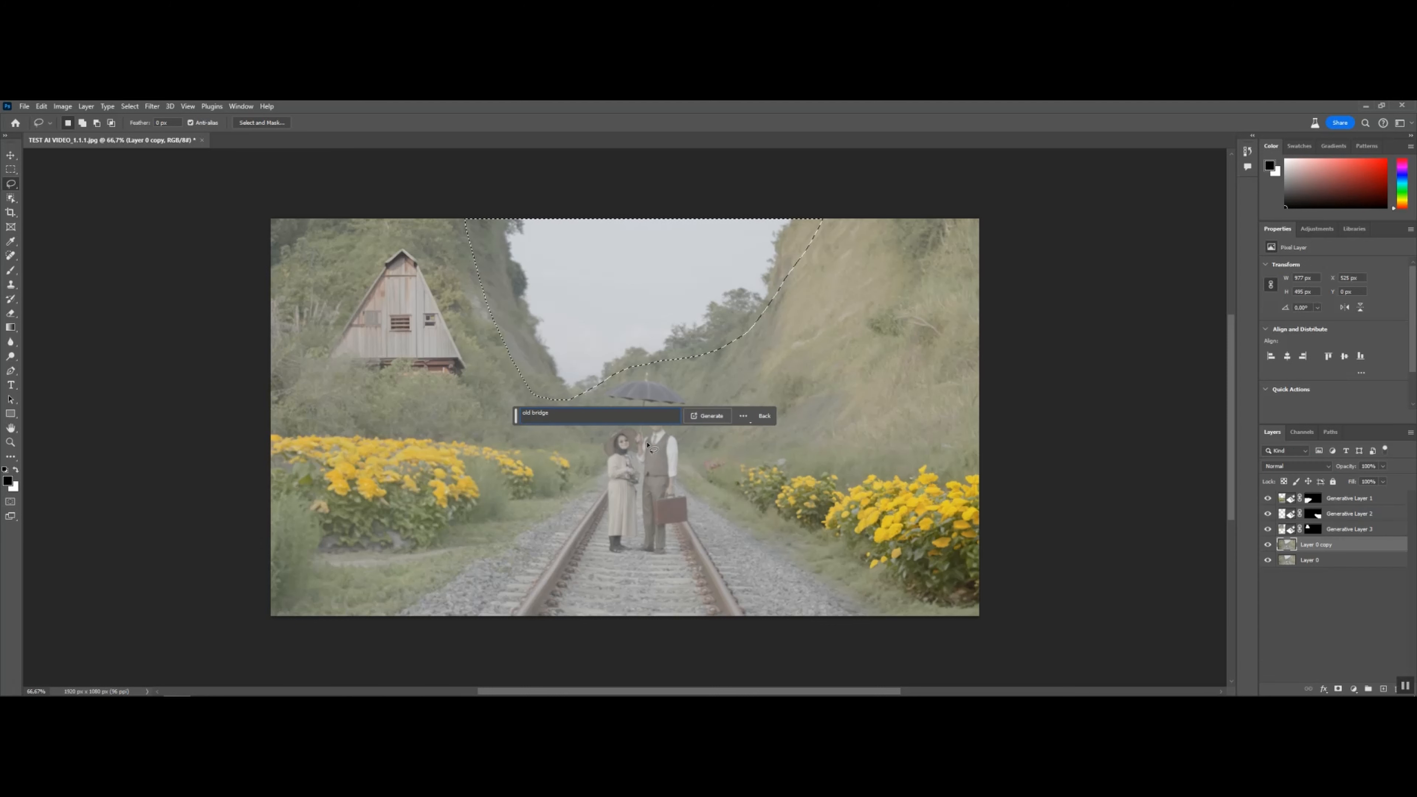
pyautogui.press('Return')
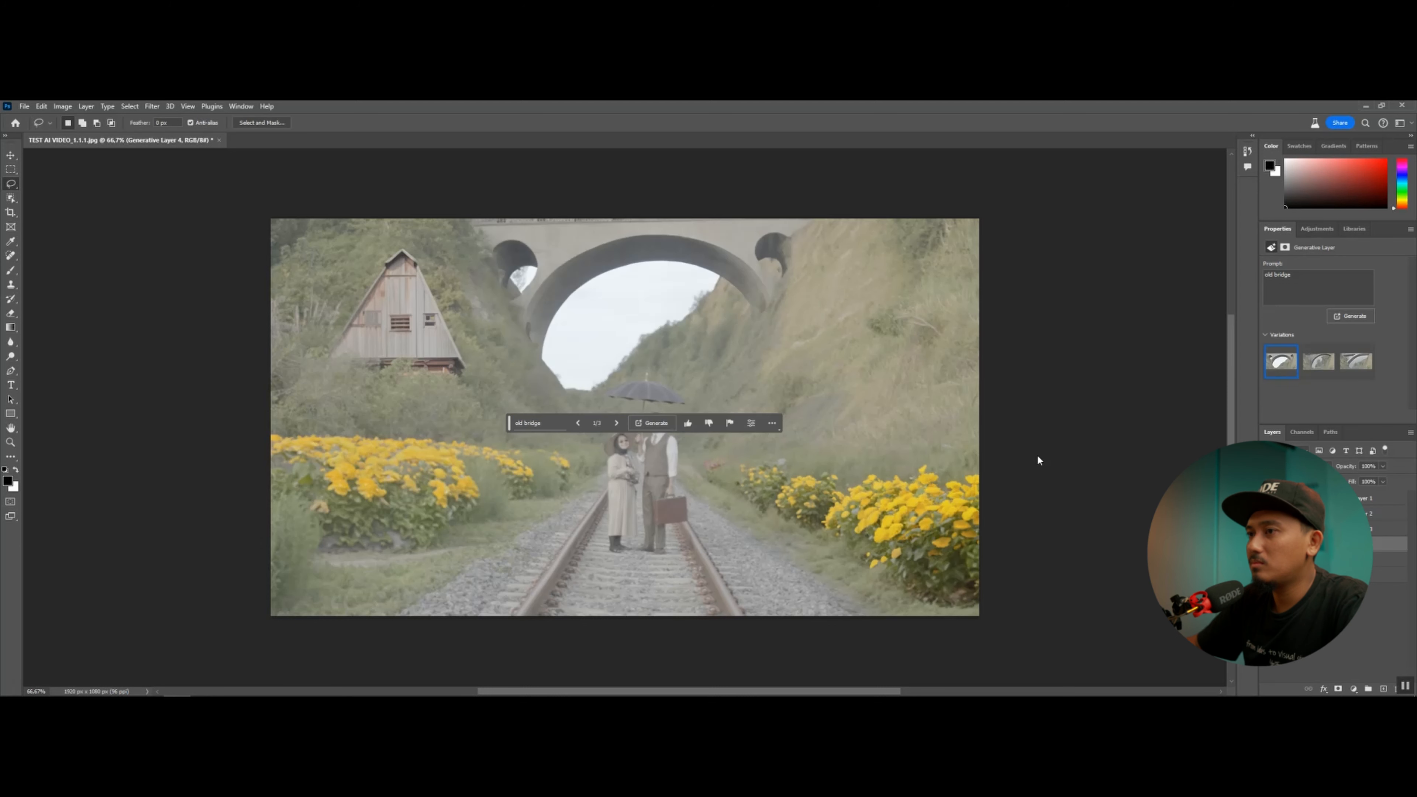
pyautogui.click(1309, 366)
pyautogui.click(1353, 366)
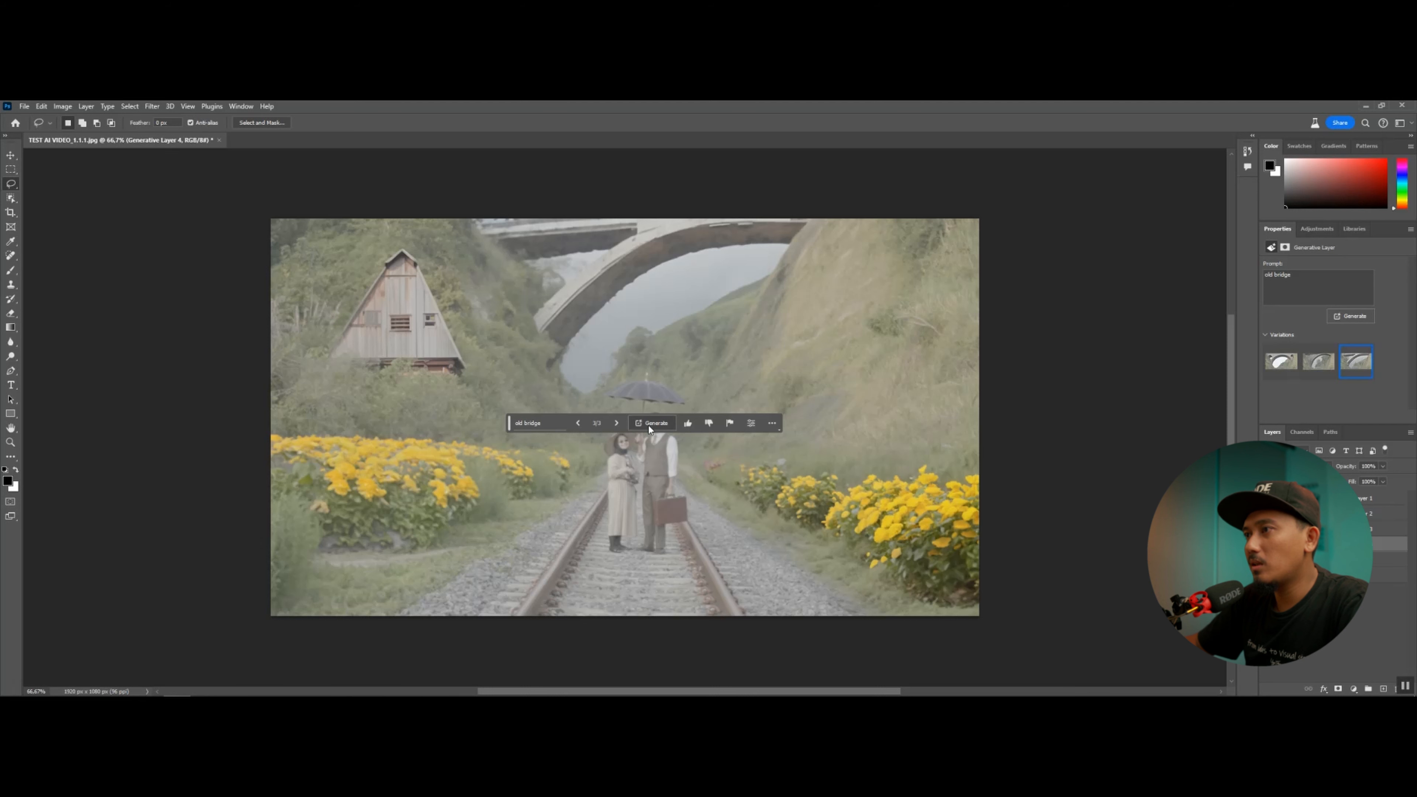
# Step: Compare the "old bridge" variations and choose the second one, with the single stone arch
pyautogui.click(1332, 364)
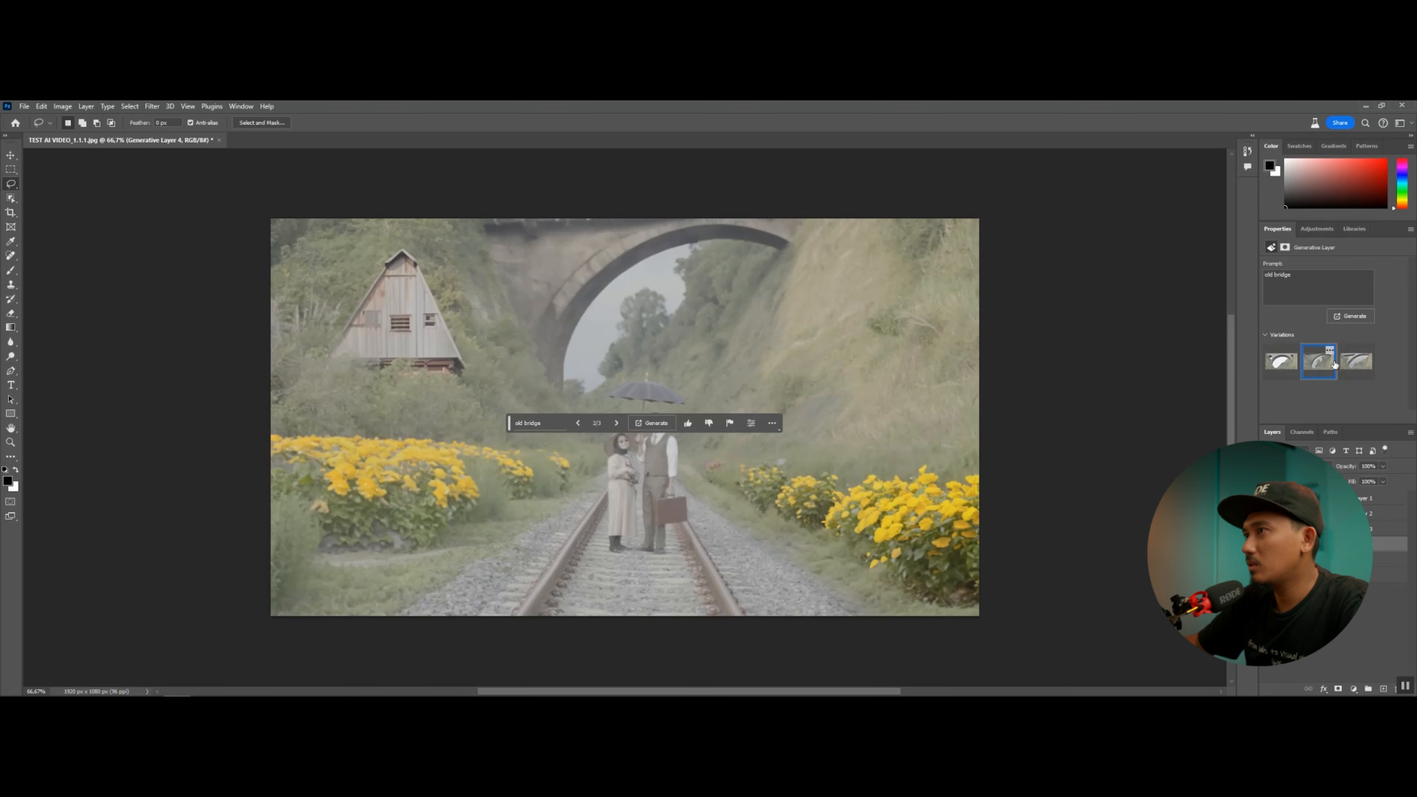
pyautogui.click(1282, 376)
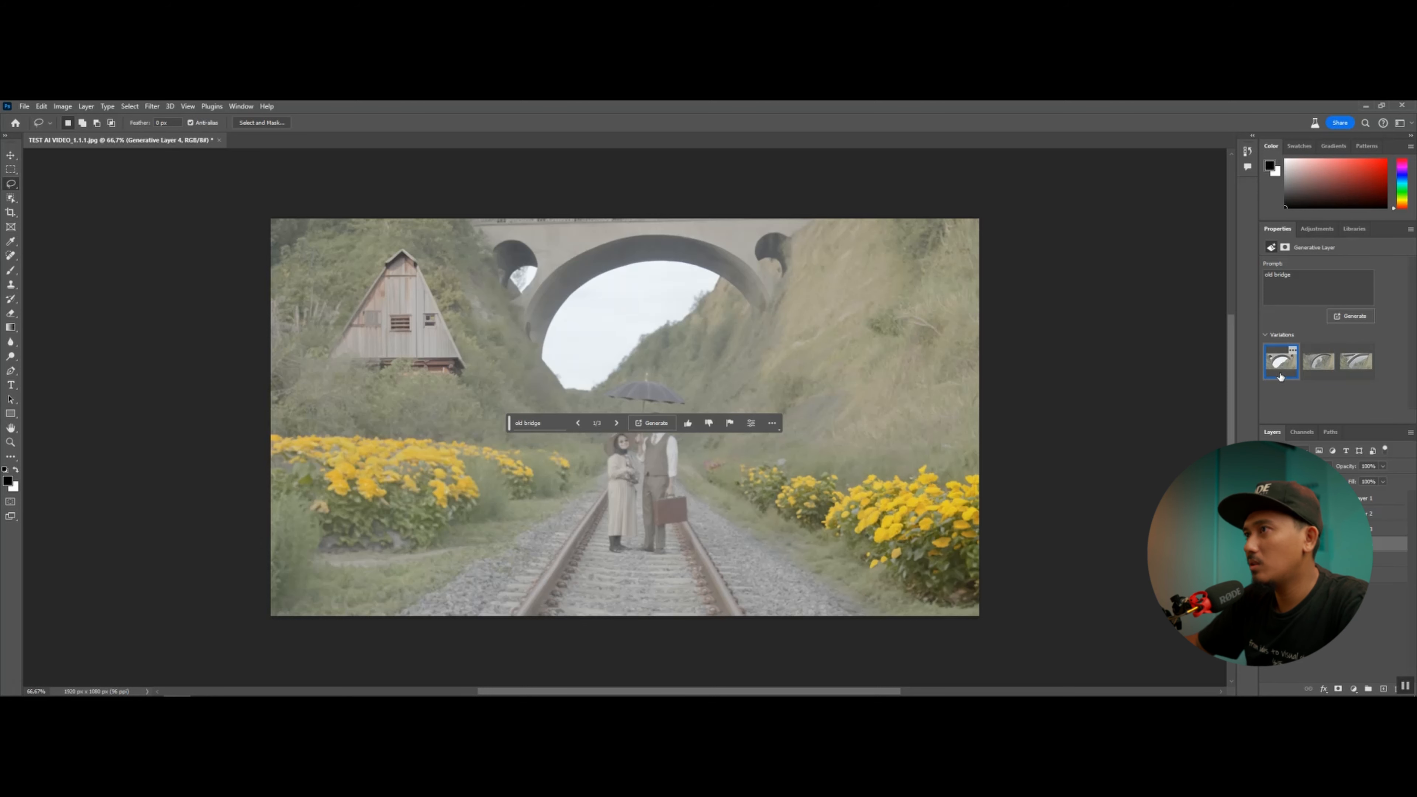
pyautogui.click(1320, 373)
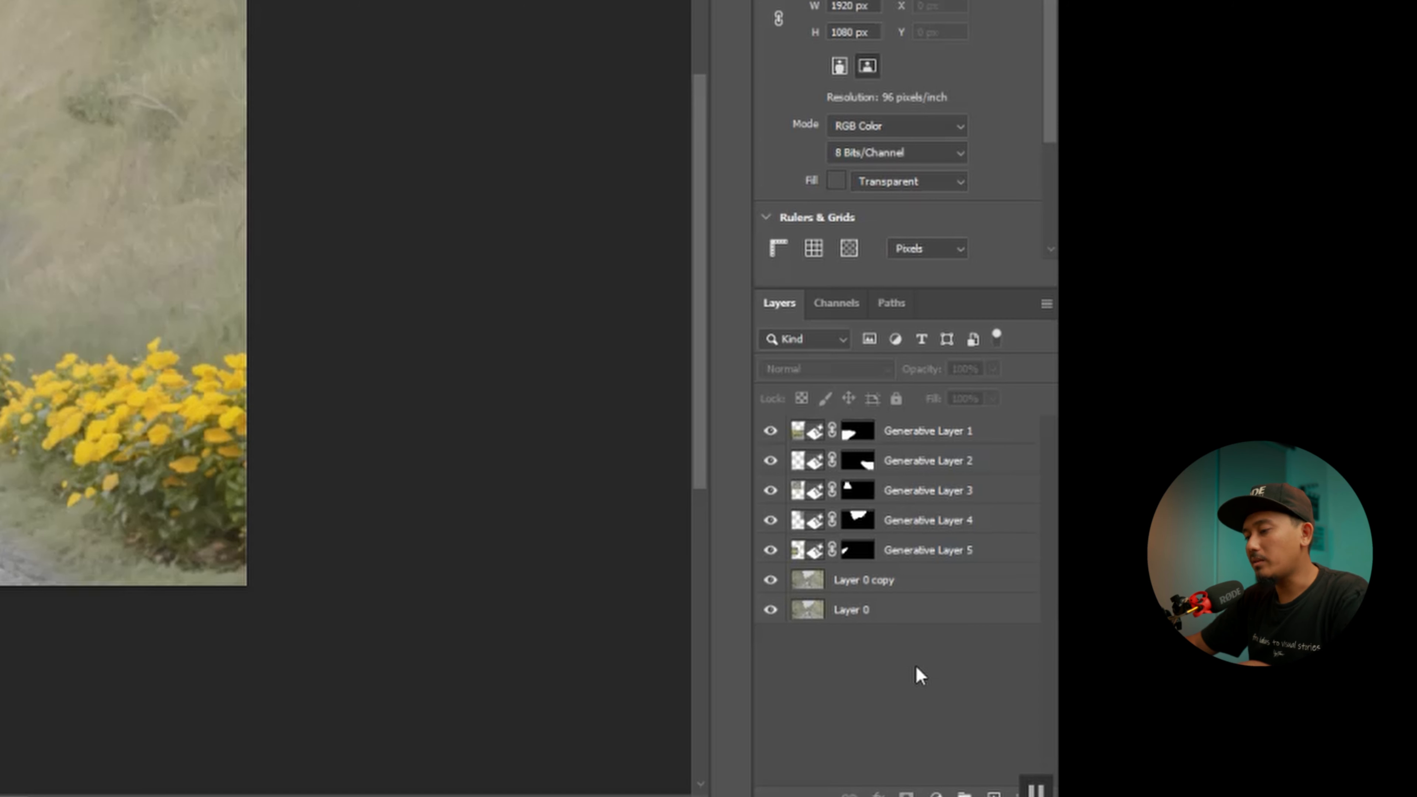
# Step: Stamp all visible layers into a new top layer and select the layers from Generative Layer 1 down to Layer 0 copy
pyautogui.hotkey('ctrl', 'shift', 'alt', 'e')
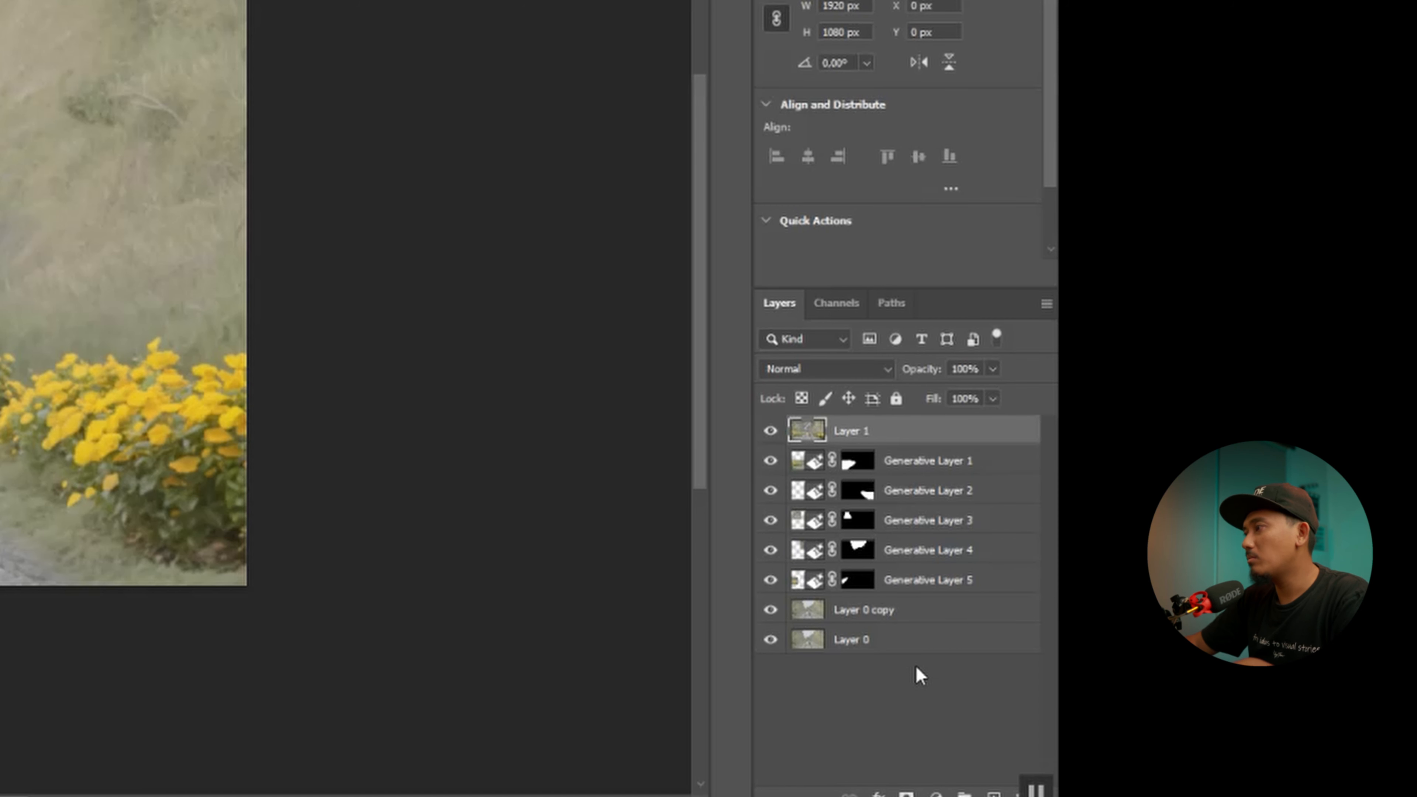
pyautogui.click(889, 470)
pyautogui.keyDown('shift'); pyautogui.click(889, 609); pyautogui.keyUp('shift')
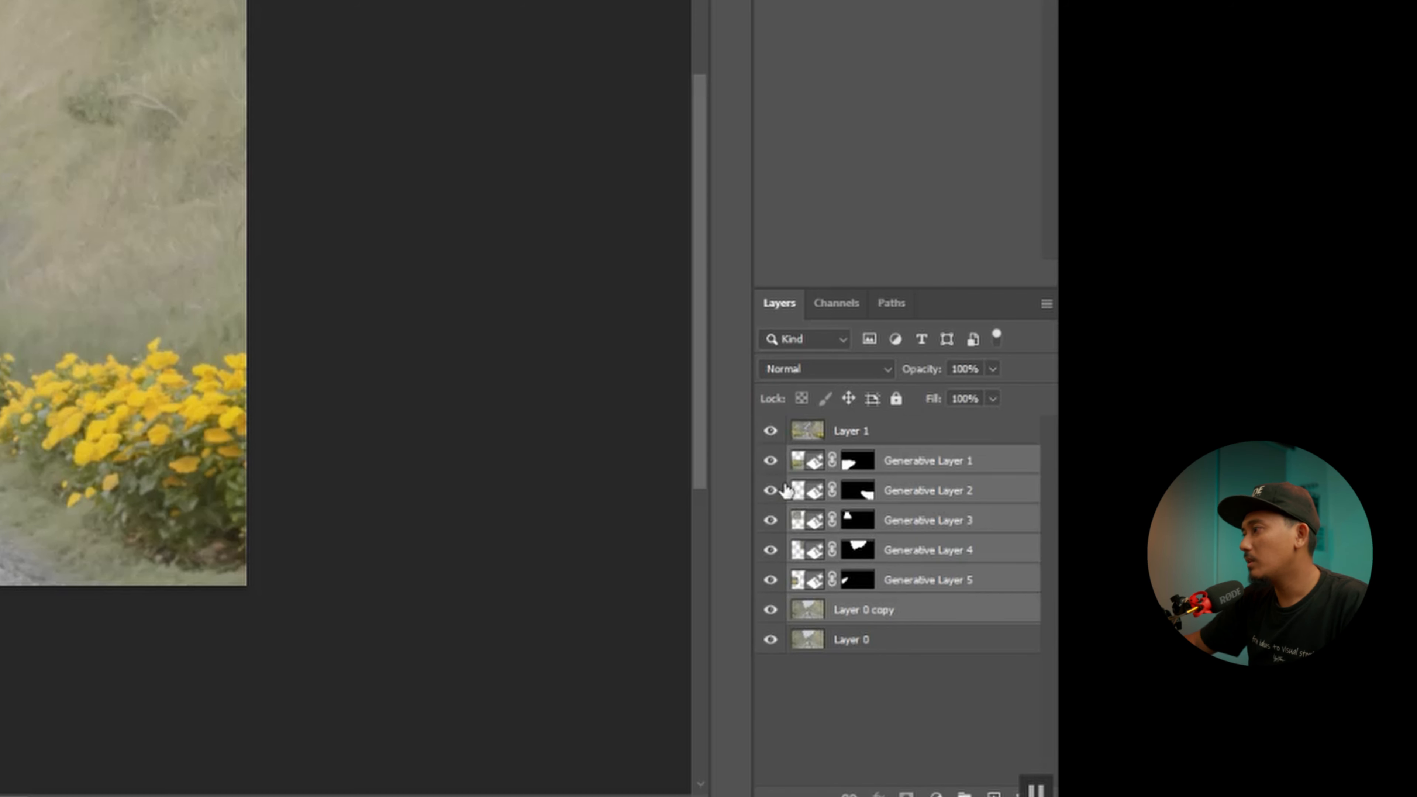
# Step: Toggle layer visibility to compare the edited image with the original railway shot, ending with the edit shown
pyautogui.moveTo(770, 461); pyautogui.dragTo(774, 614)
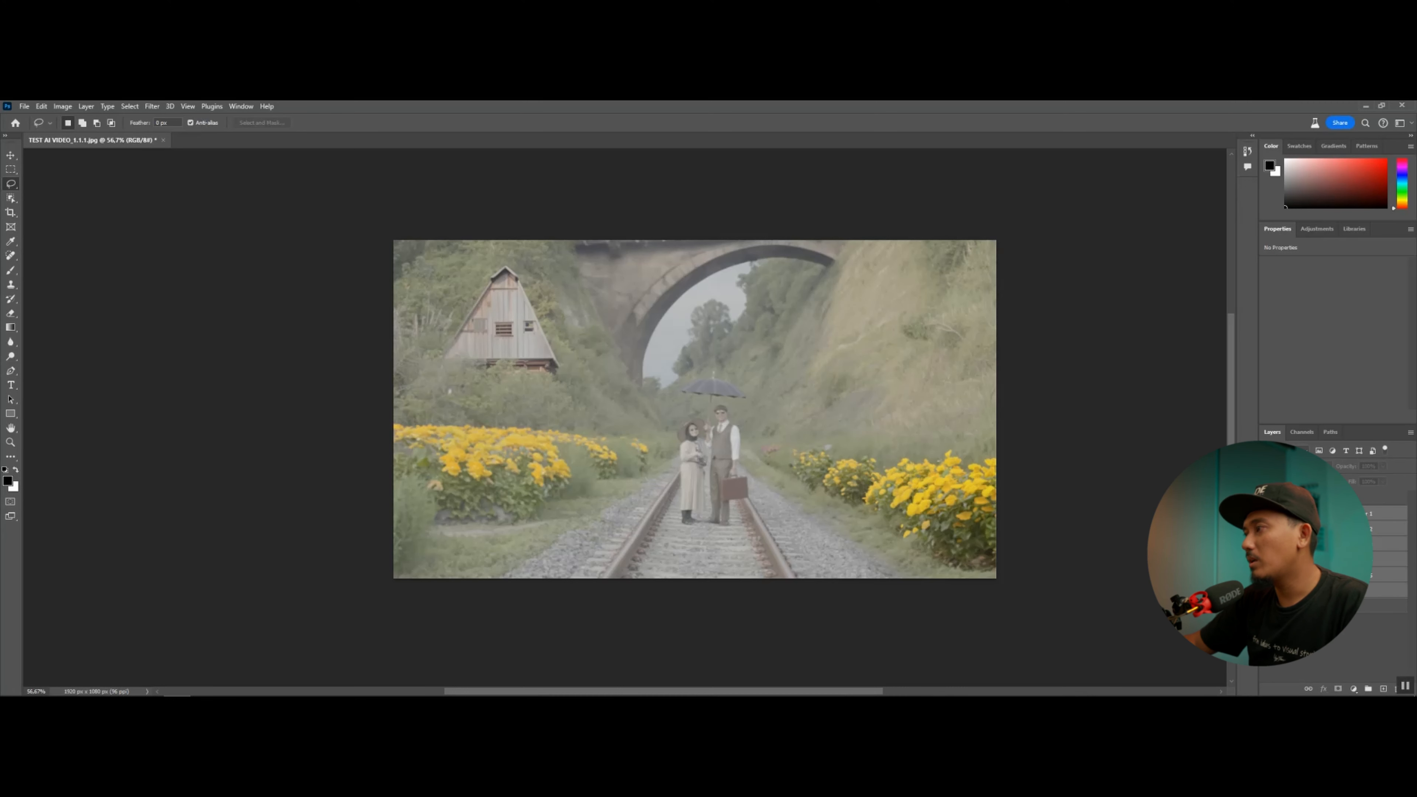
pyautogui.moveTo(1265, 514); pyautogui.dragTo(1266, 590)
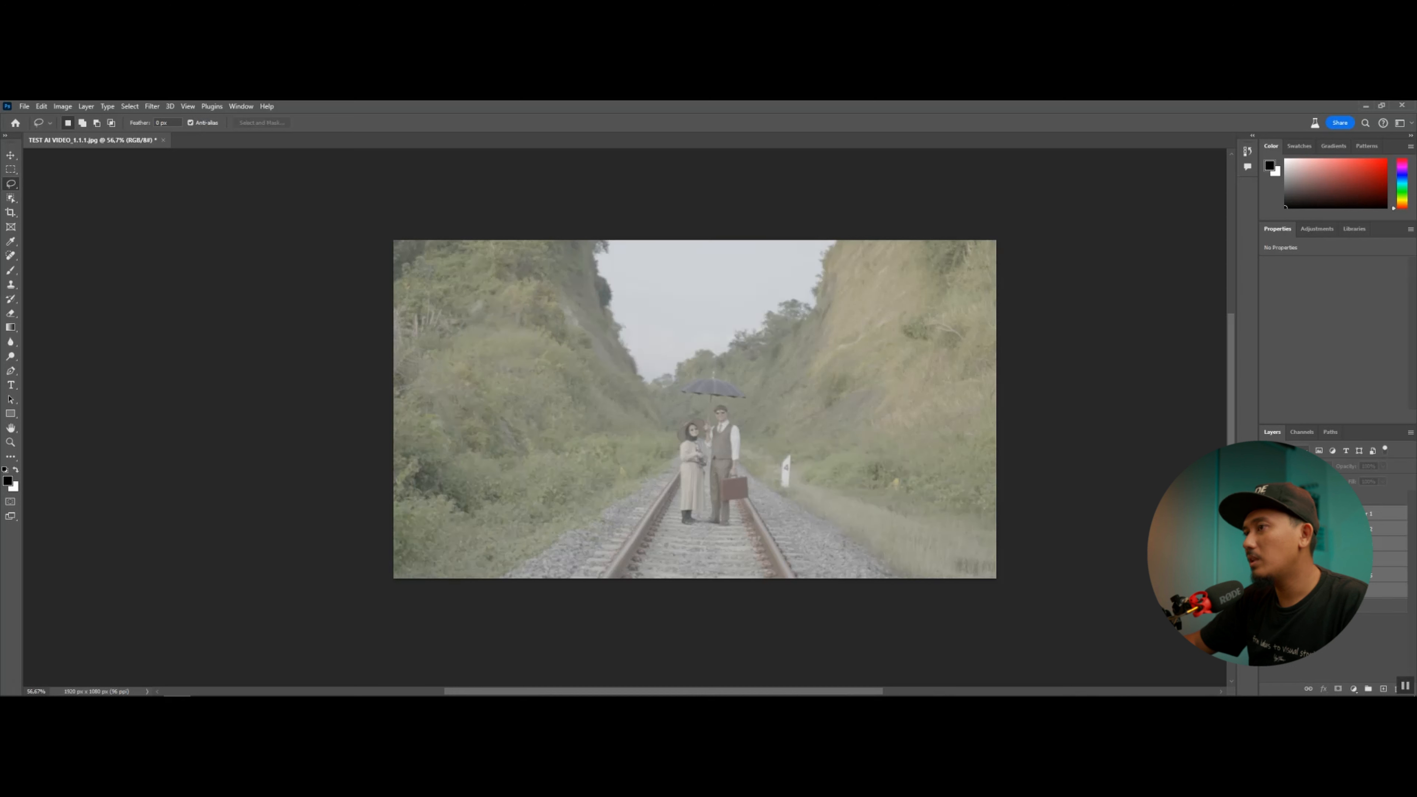
pyautogui.moveTo(1265, 514); pyautogui.dragTo(1265, 590)
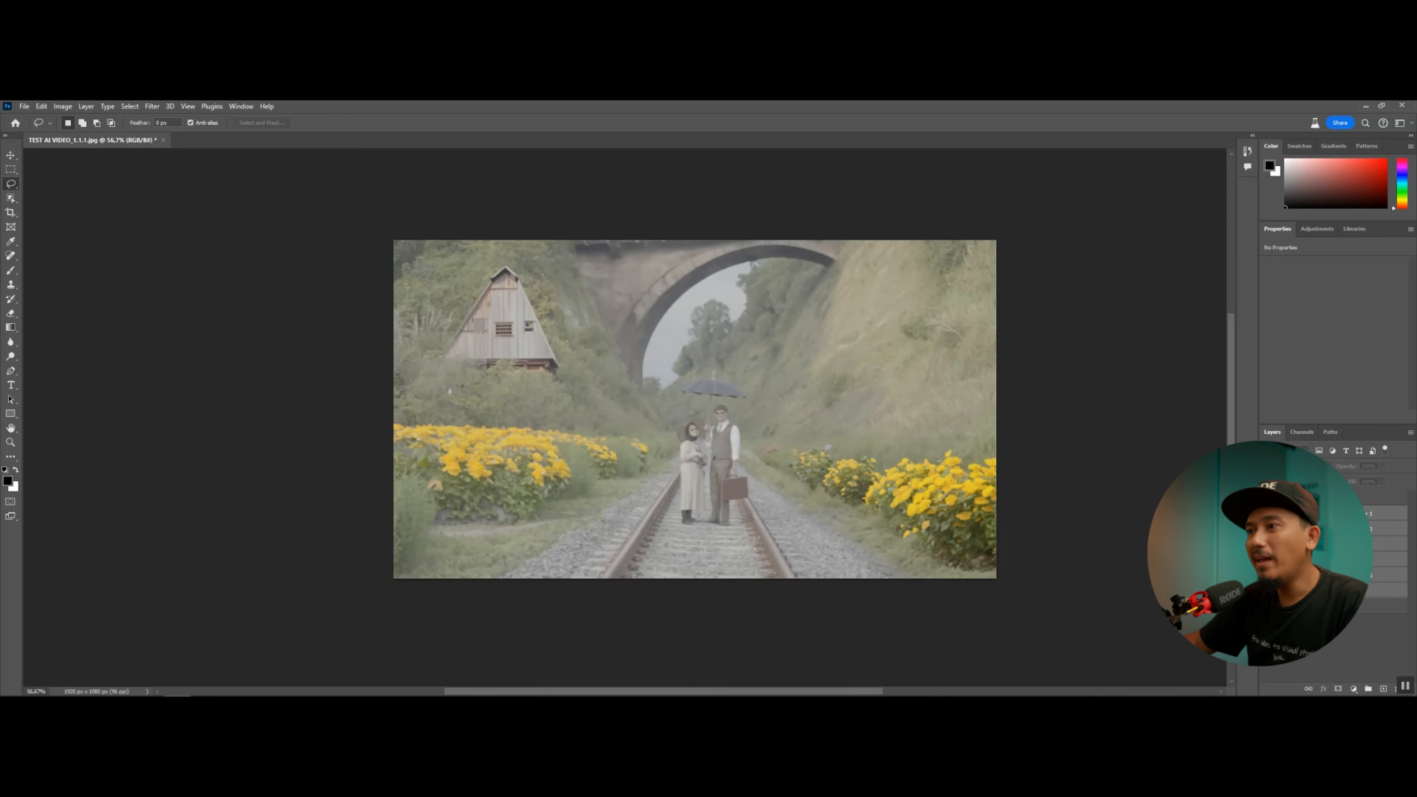
pyautogui.moveTo(1266, 513)
pyautogui.mouseDown()
pyautogui.moveTo(1266, 590)
pyautogui.moveTo(1266, 513)
pyautogui.mouseUp()
pyautogui.hotkey('ctrl', ',')
pyautogui.hotkey('ctrl', ',')
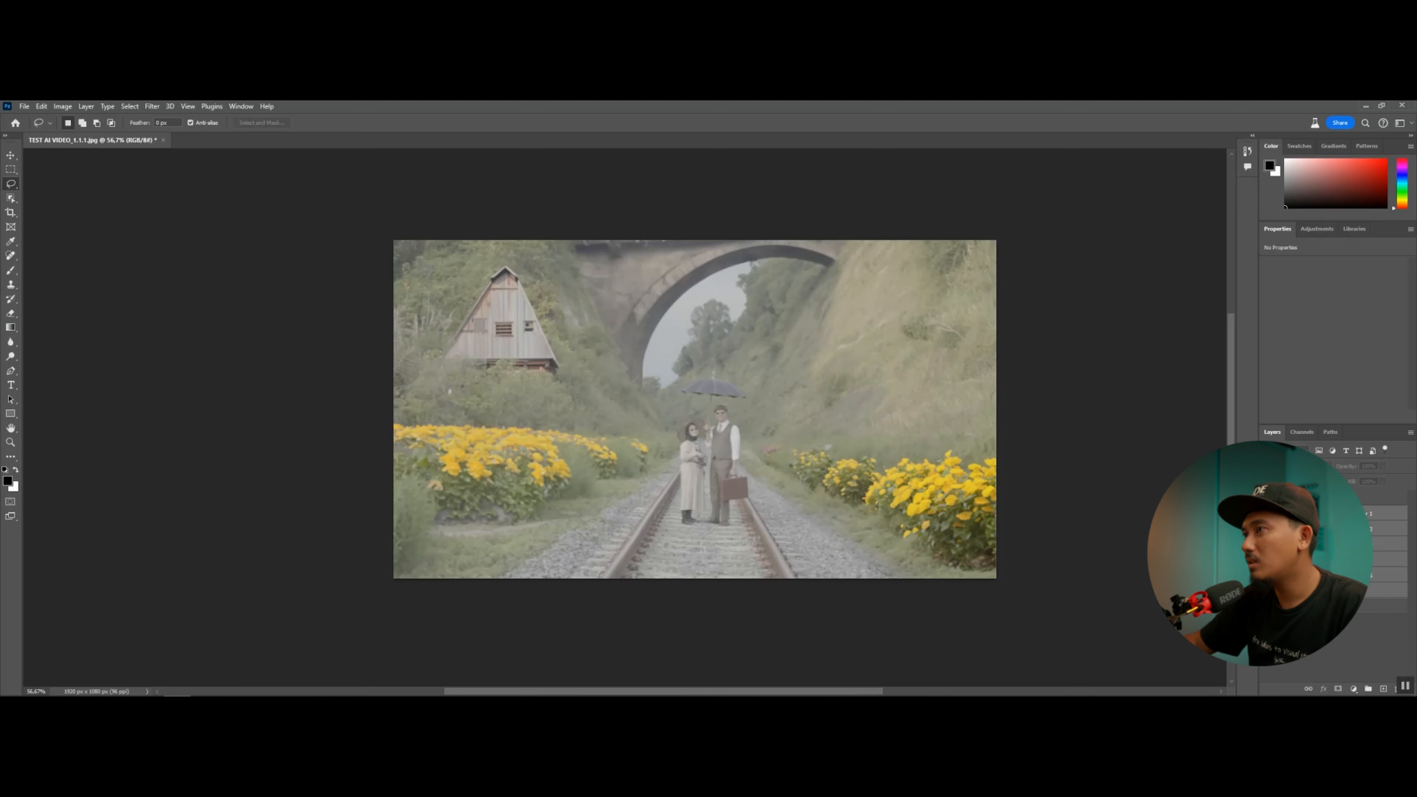
# Step: Export the merged Layer 1 with Save for Web as a high-quality JPEG named TEST-AI-VIDEO-final in the BAHAN folder
pyautogui.click(1317, 498)
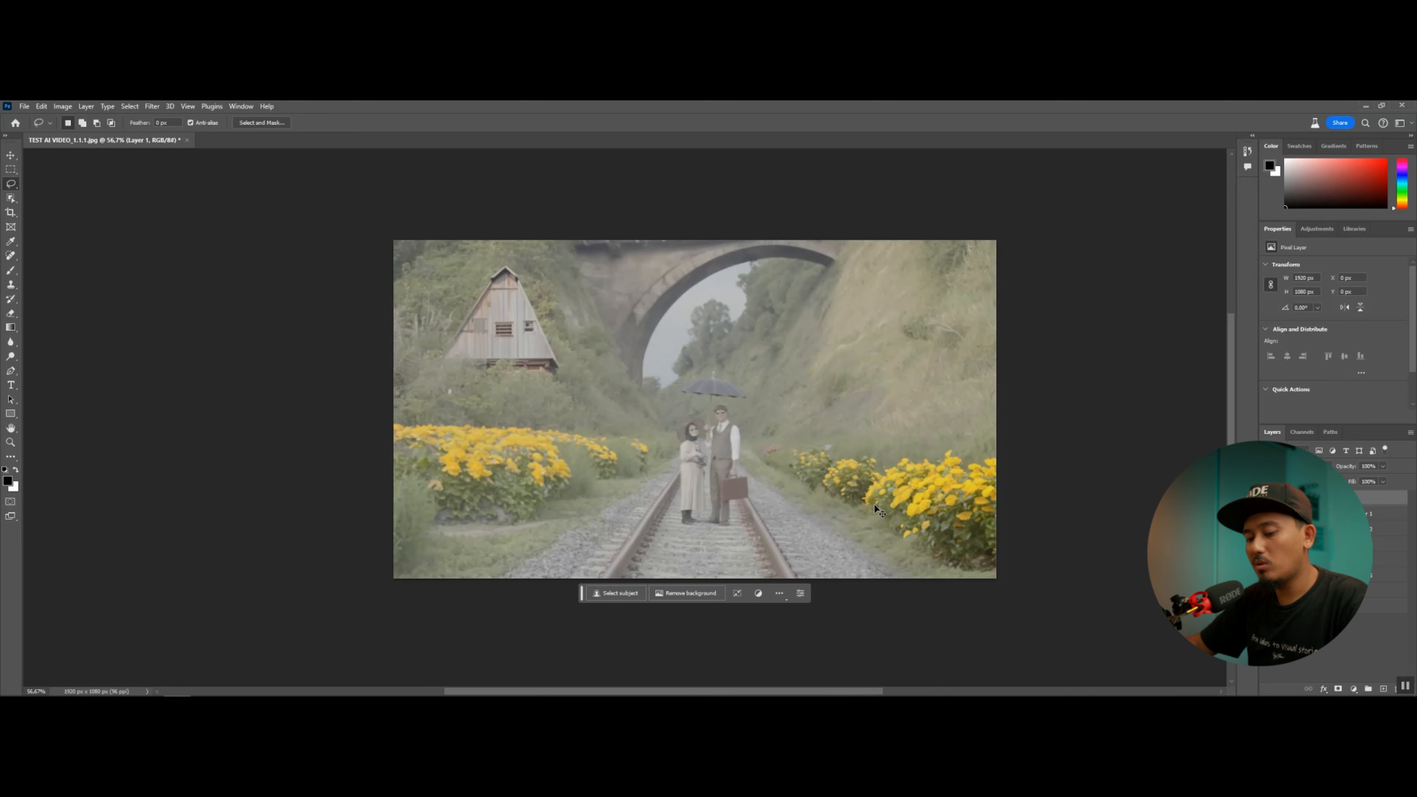
pyautogui.hotkey('ctrl', 'alt', 'shift', 's')
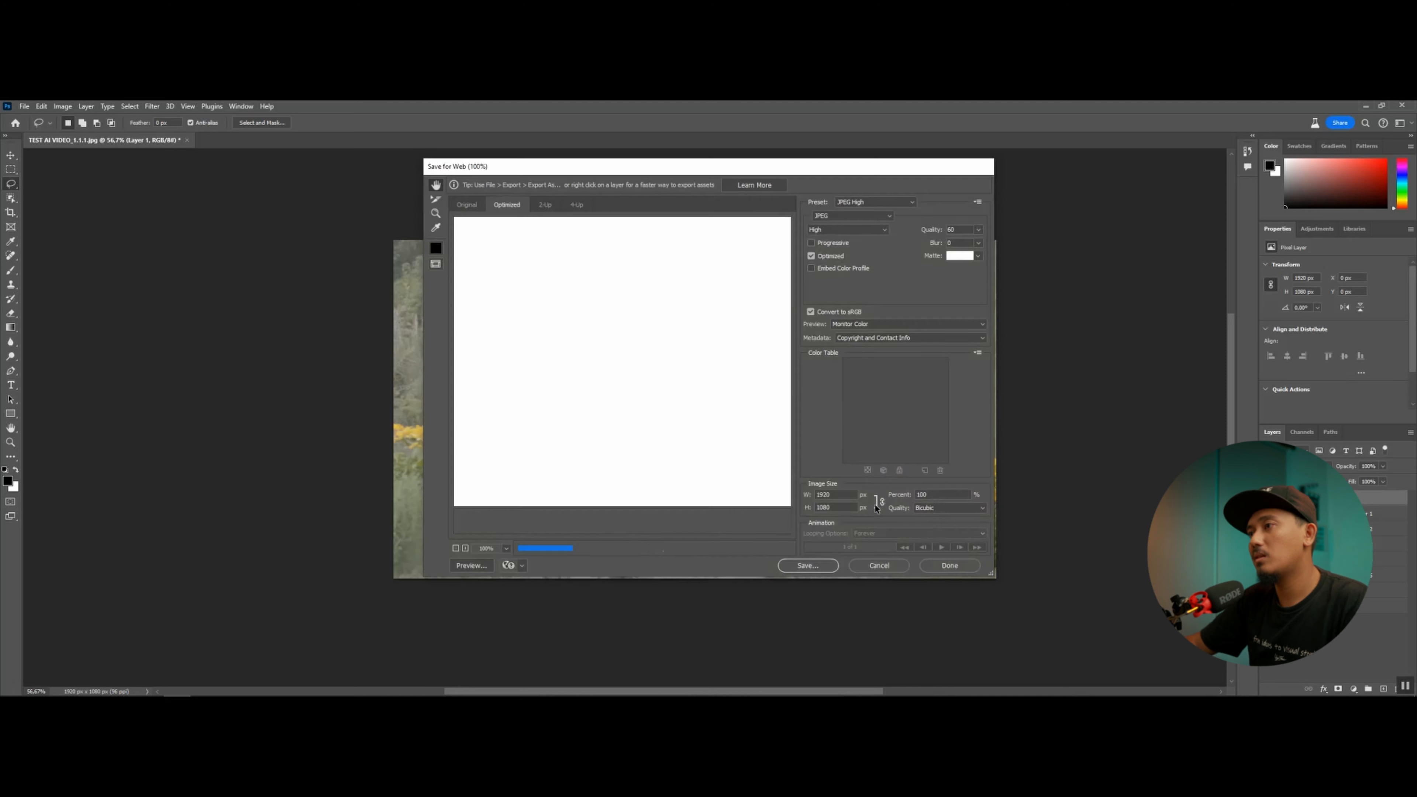
pyautogui.click(813, 566)
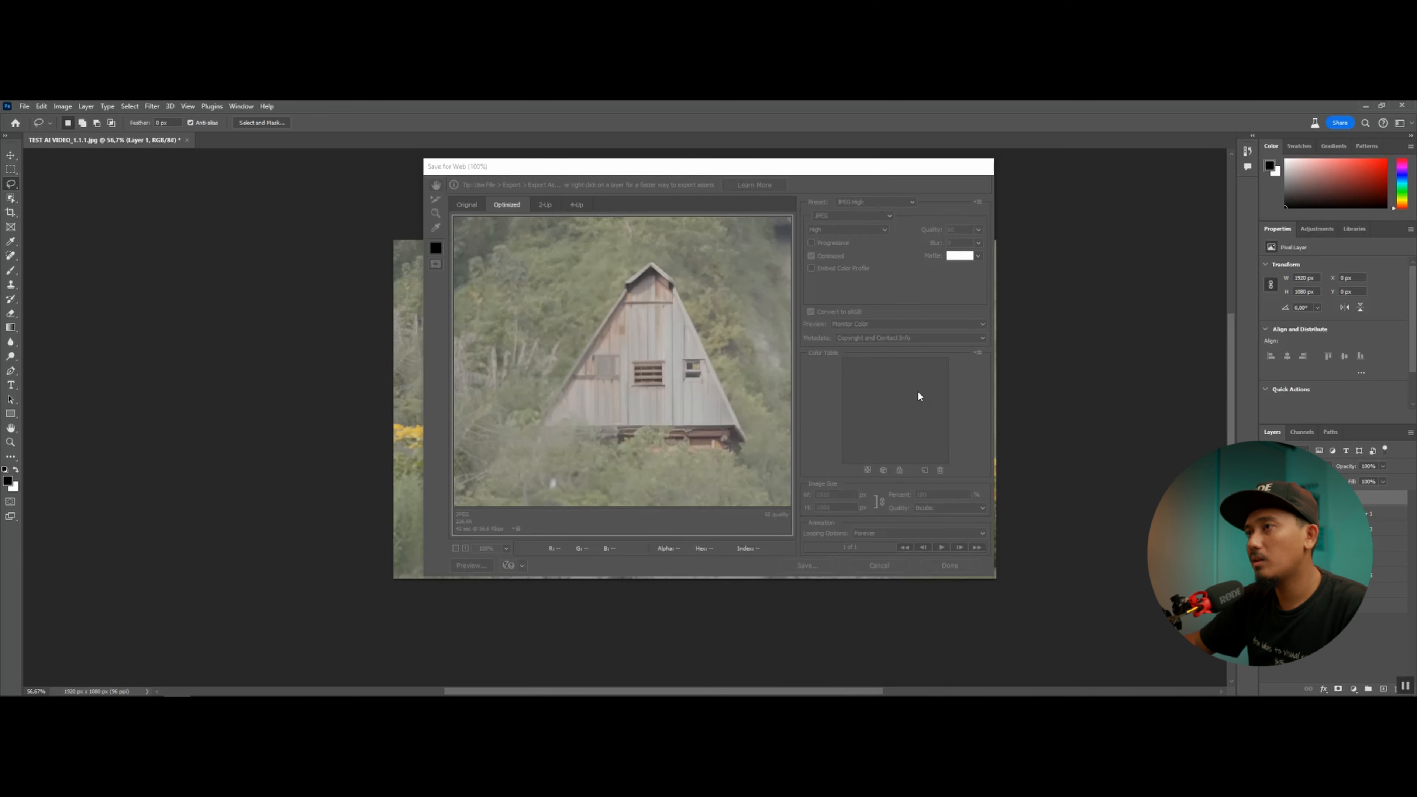
pyautogui.click(635, 535)
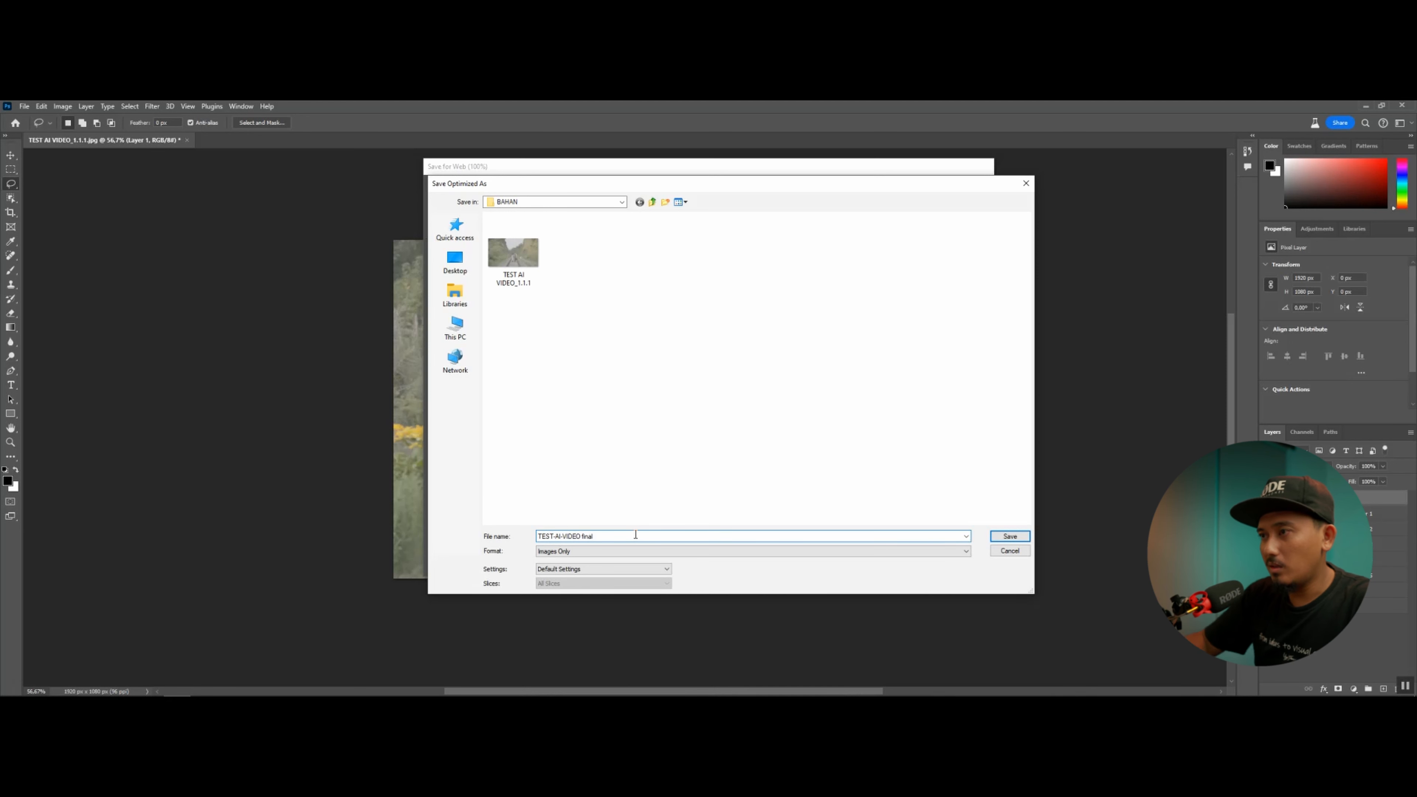
pyautogui.click(1009, 535)
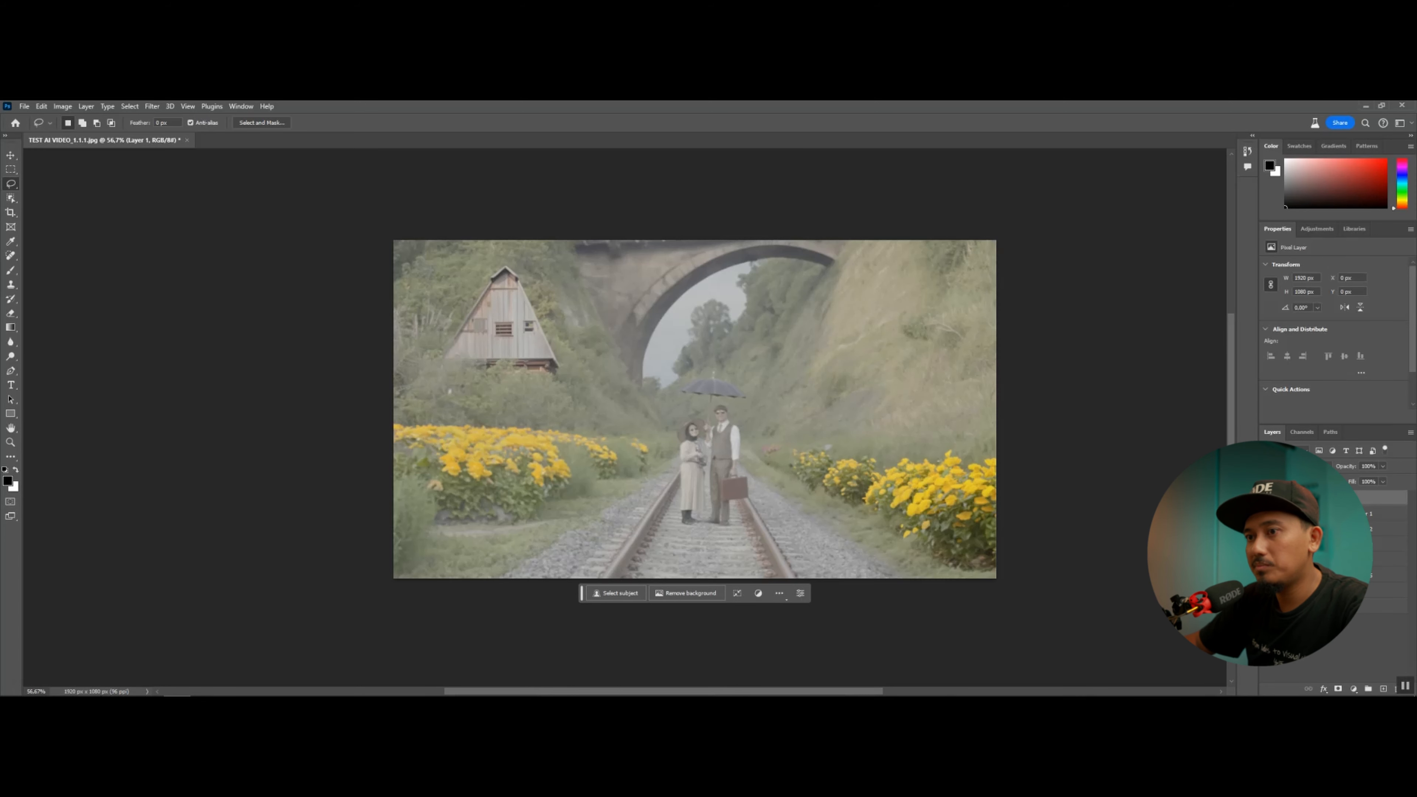
# Step: Switch to DaVinci Resolve's Edit page and import TEST-AI-VIDEO-final.jpg from the BAHAN folder into the FOOTAGE bin
pyautogui.click(70, 689)
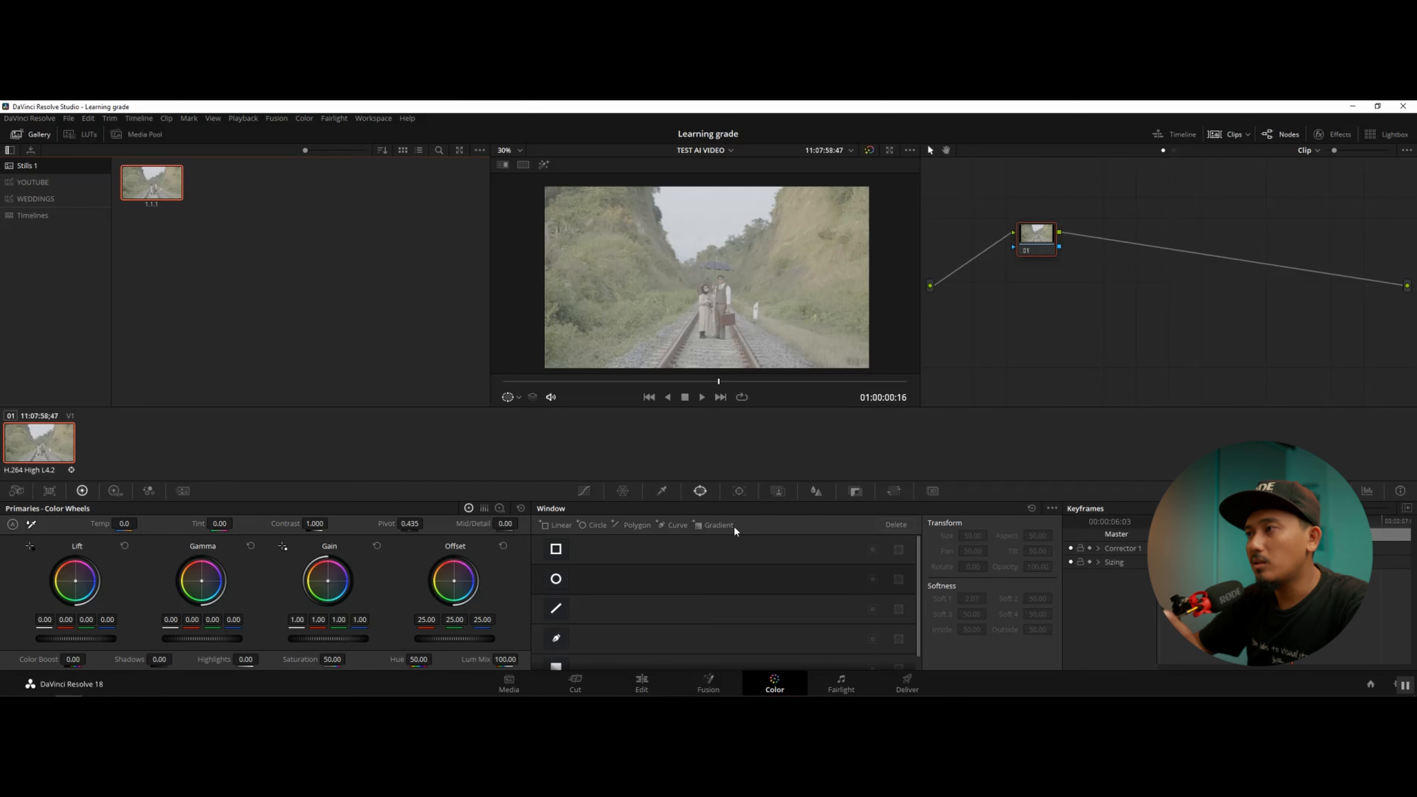
pyautogui.click(643, 684)
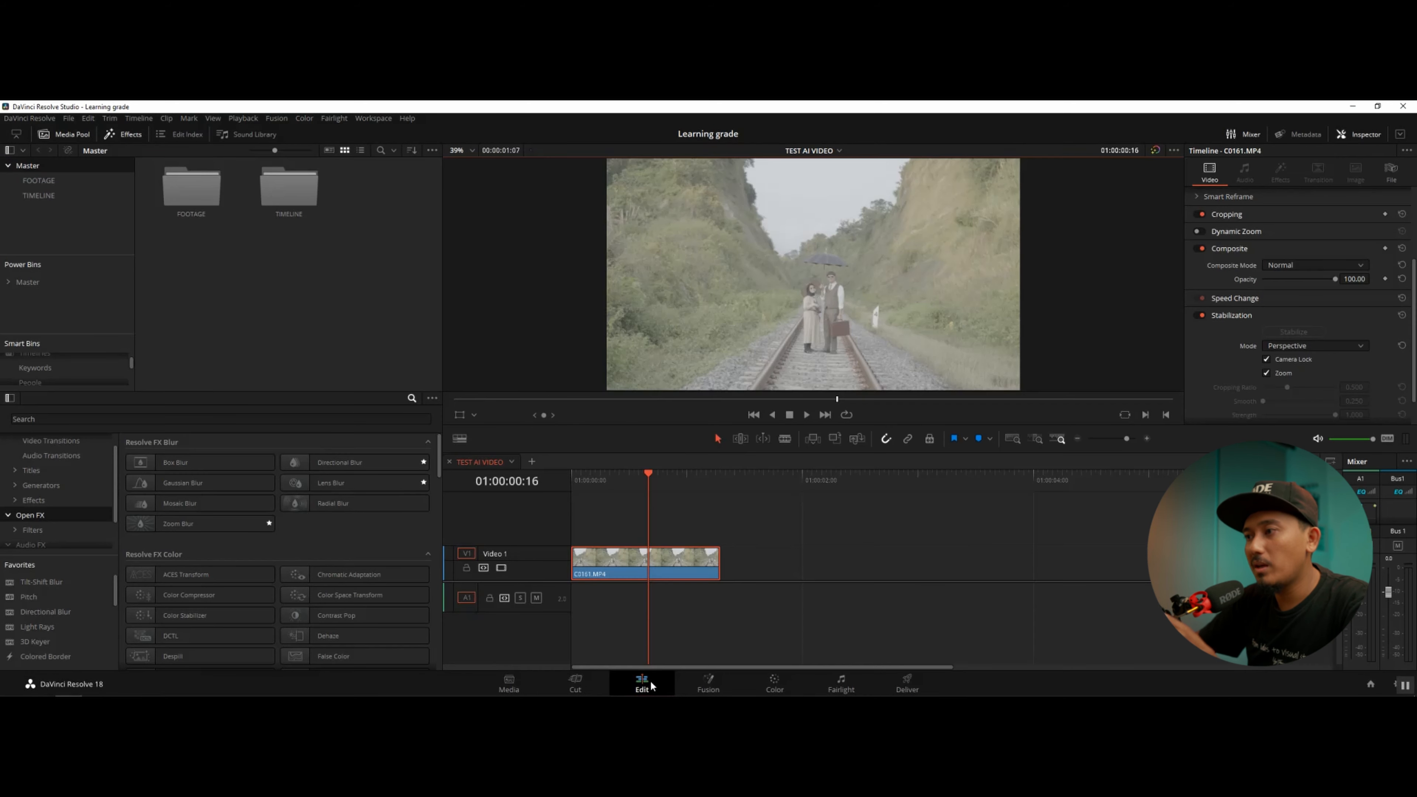
pyautogui.doubleClick(203, 223)
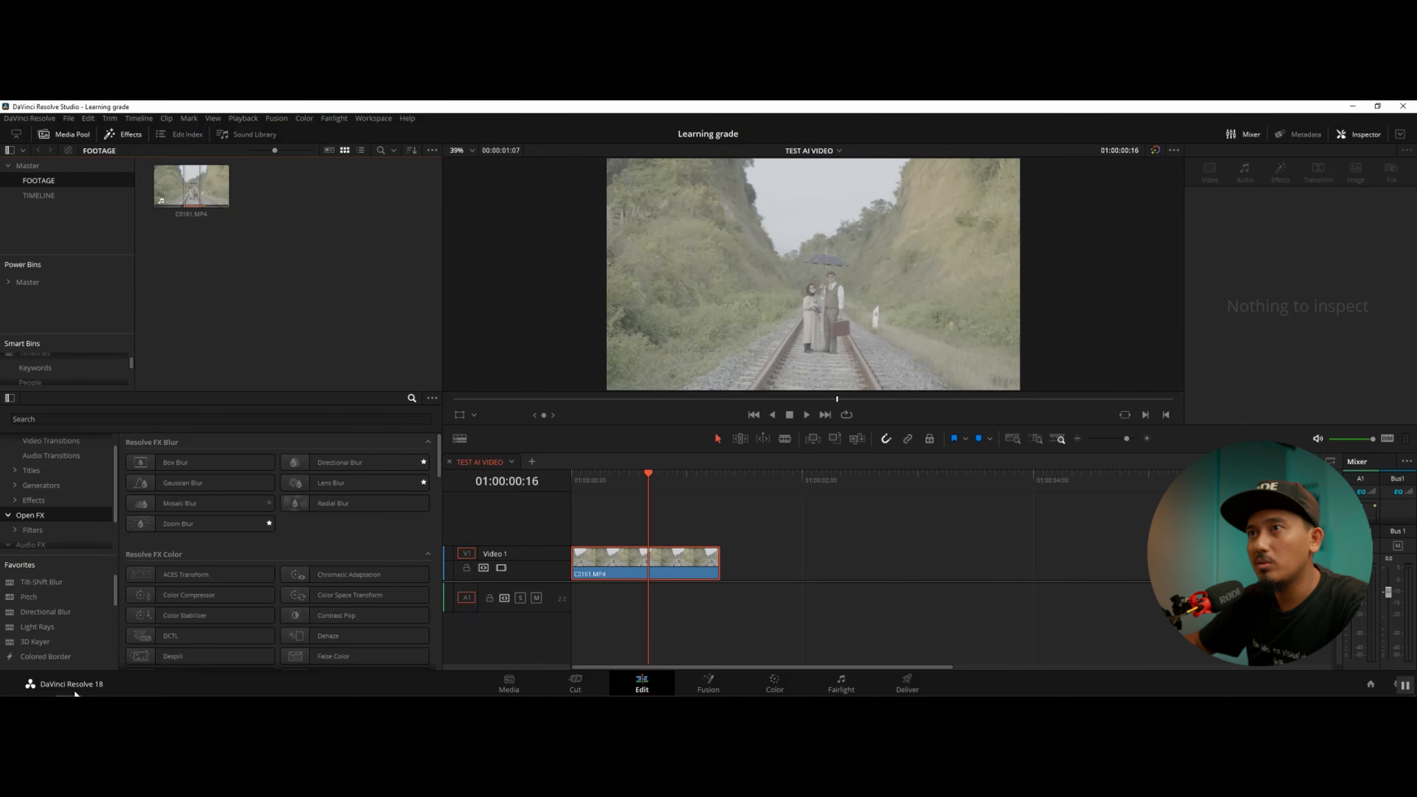
pyautogui.click(42, 690)
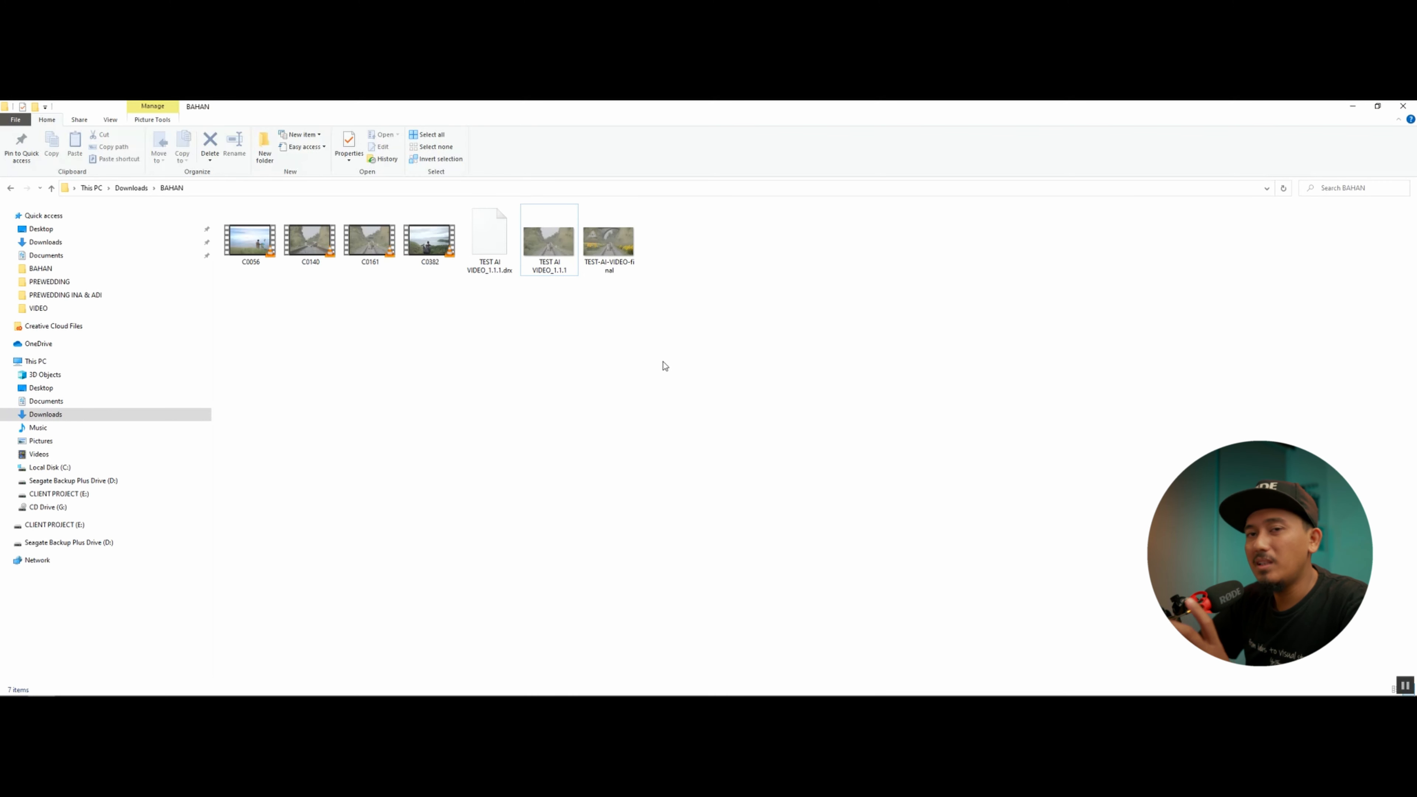
pyautogui.moveTo(611, 241); pyautogui.dragTo(251, 335)
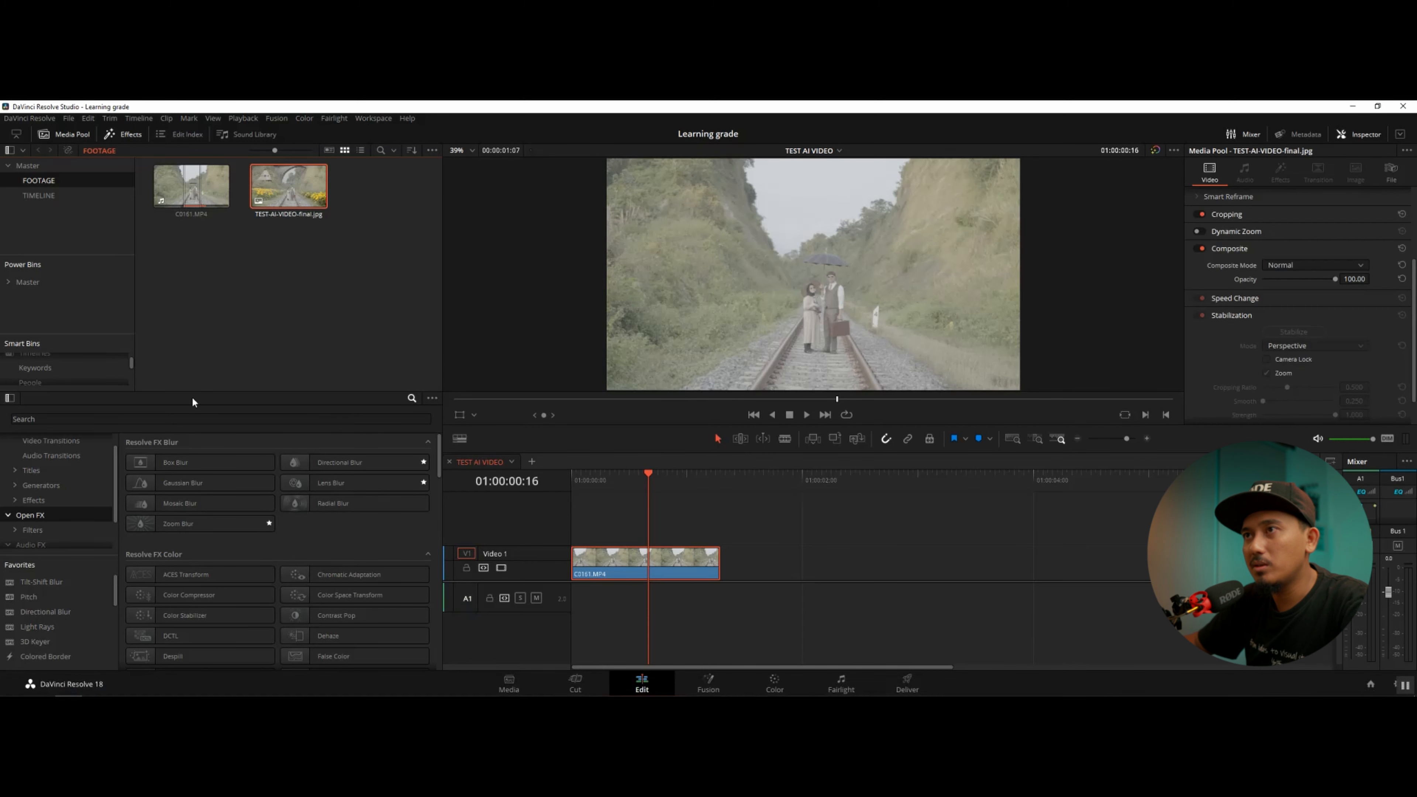
# Step: Place TEST-AI-VIDEO-final.jpg on Video 2 above C0161.MP4, trimmed to the same length, and give it an orange clip color
pyautogui.moveTo(261, 200); pyautogui.dragTo(544, 511)
pyautogui.moveTo(1136, 529); pyautogui.dragTo(719, 527)
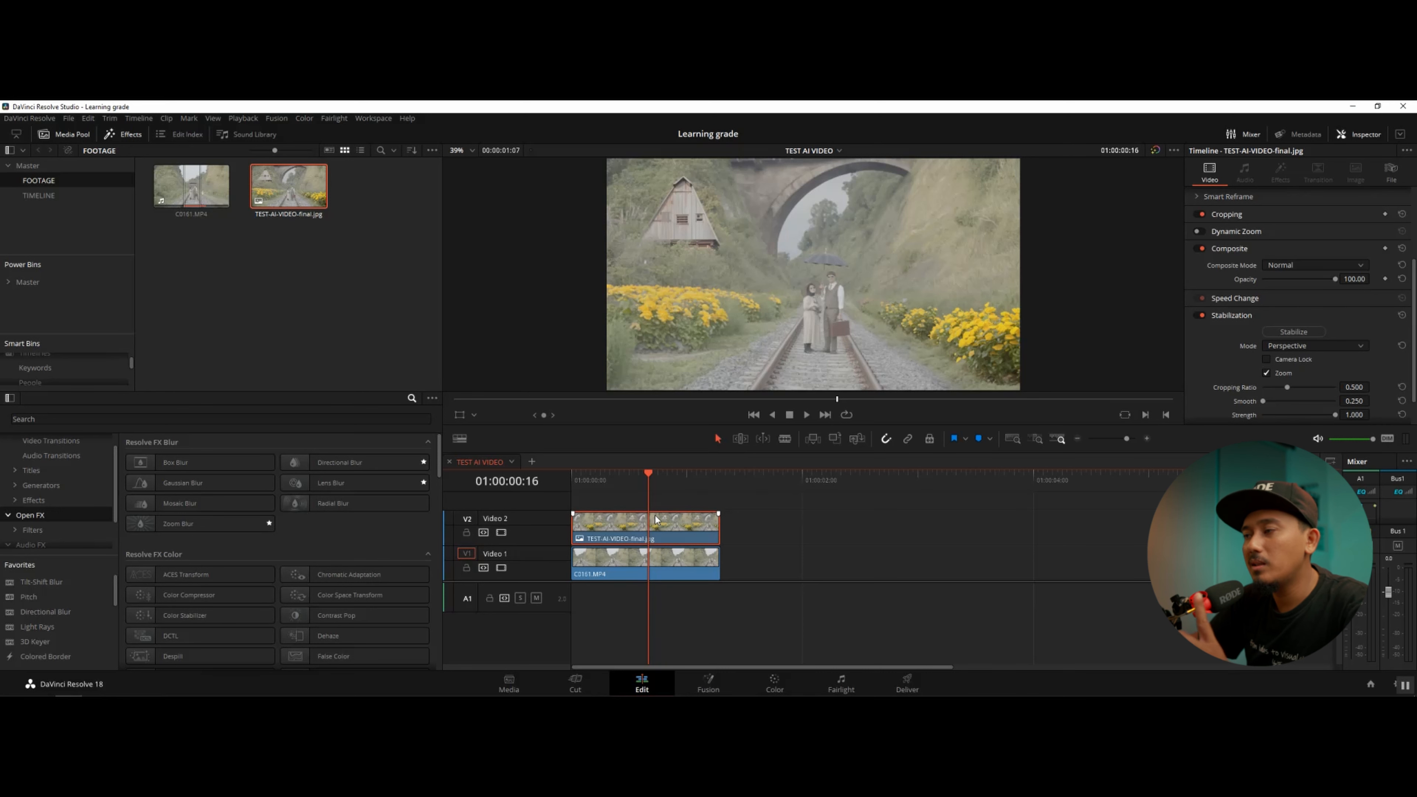
pyautogui.rightClick(656, 521)
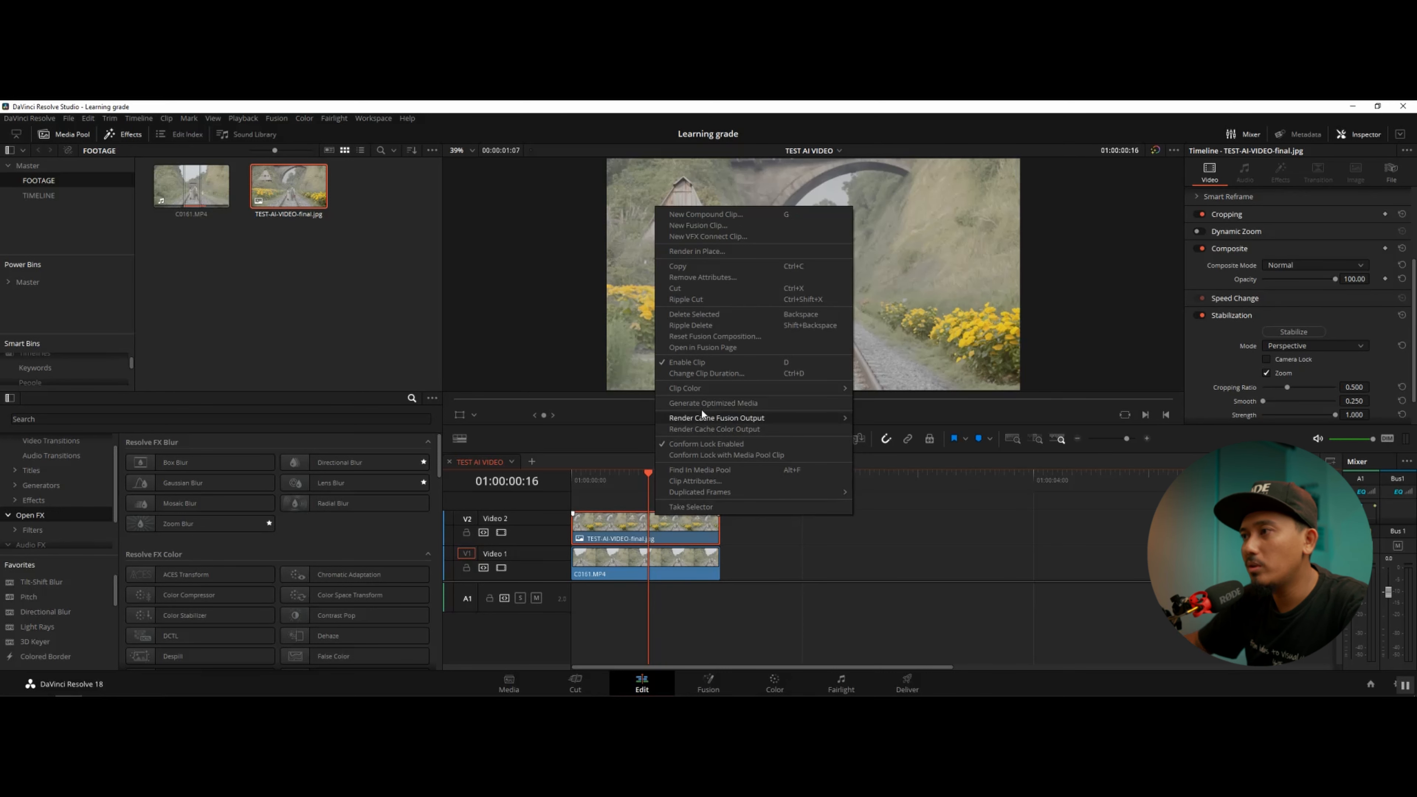
pyautogui.moveTo(701, 390)
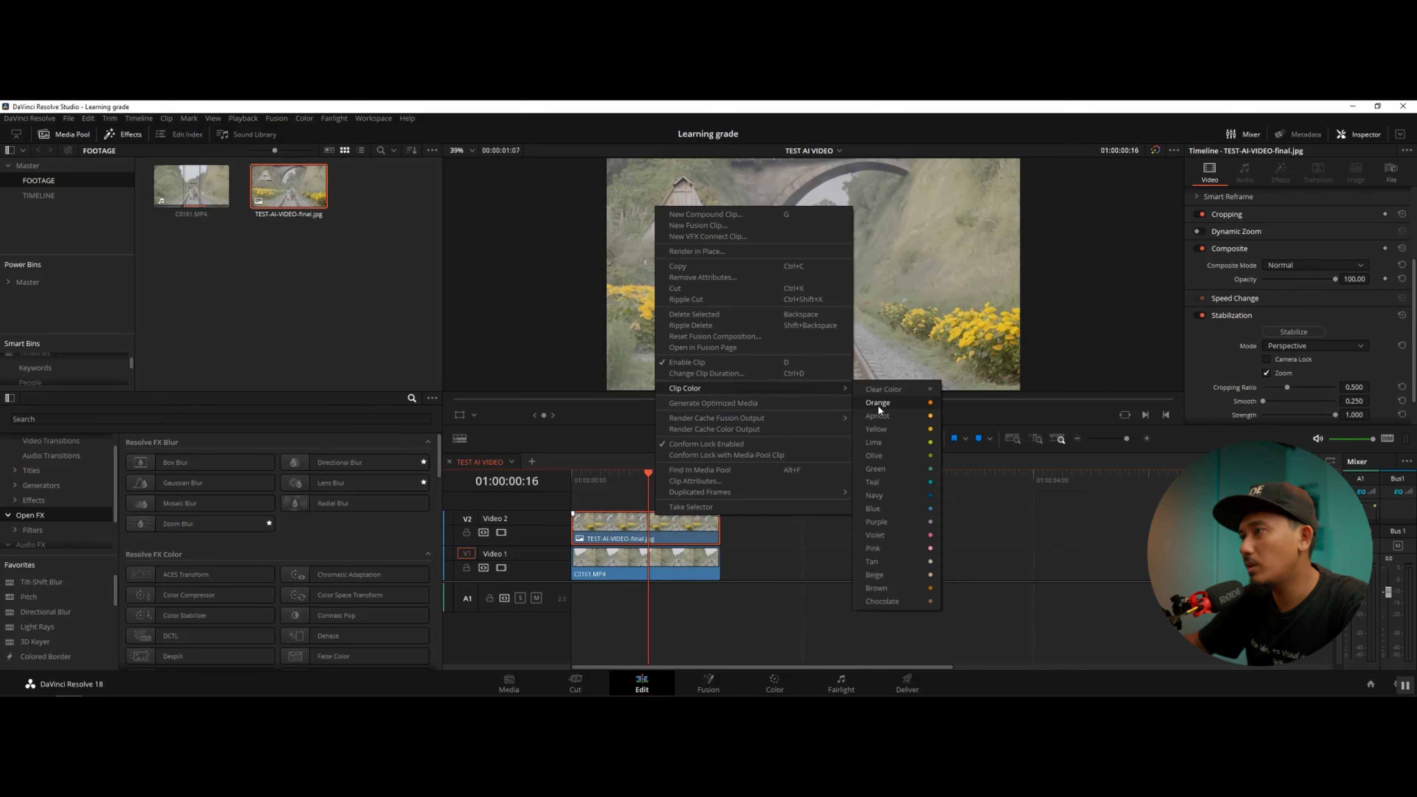
pyautogui.click(904, 415)
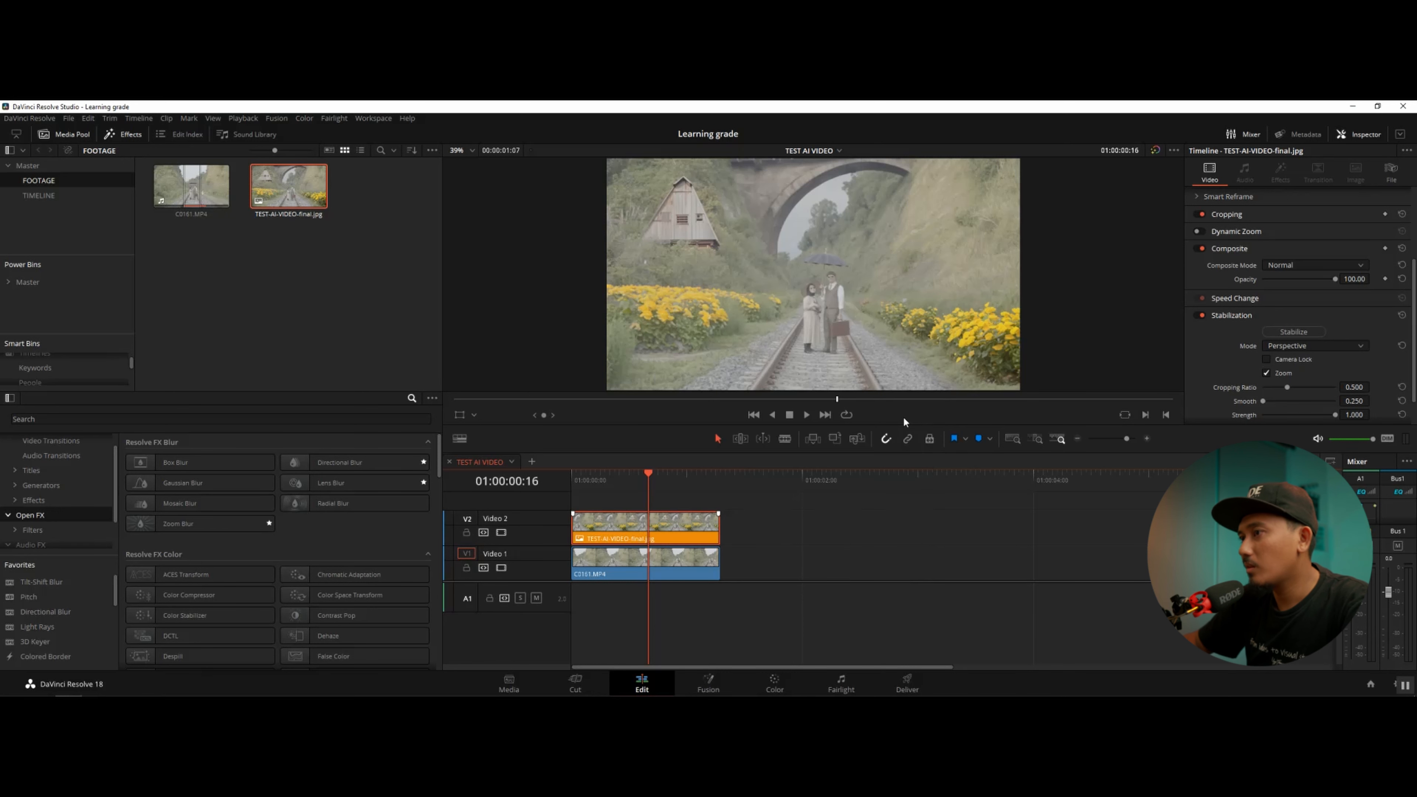
# Step: Move the playhead through the timeline to check the still over the C0161 clip
pyautogui.moveTo(653, 487); pyautogui.dragTo(642, 536)
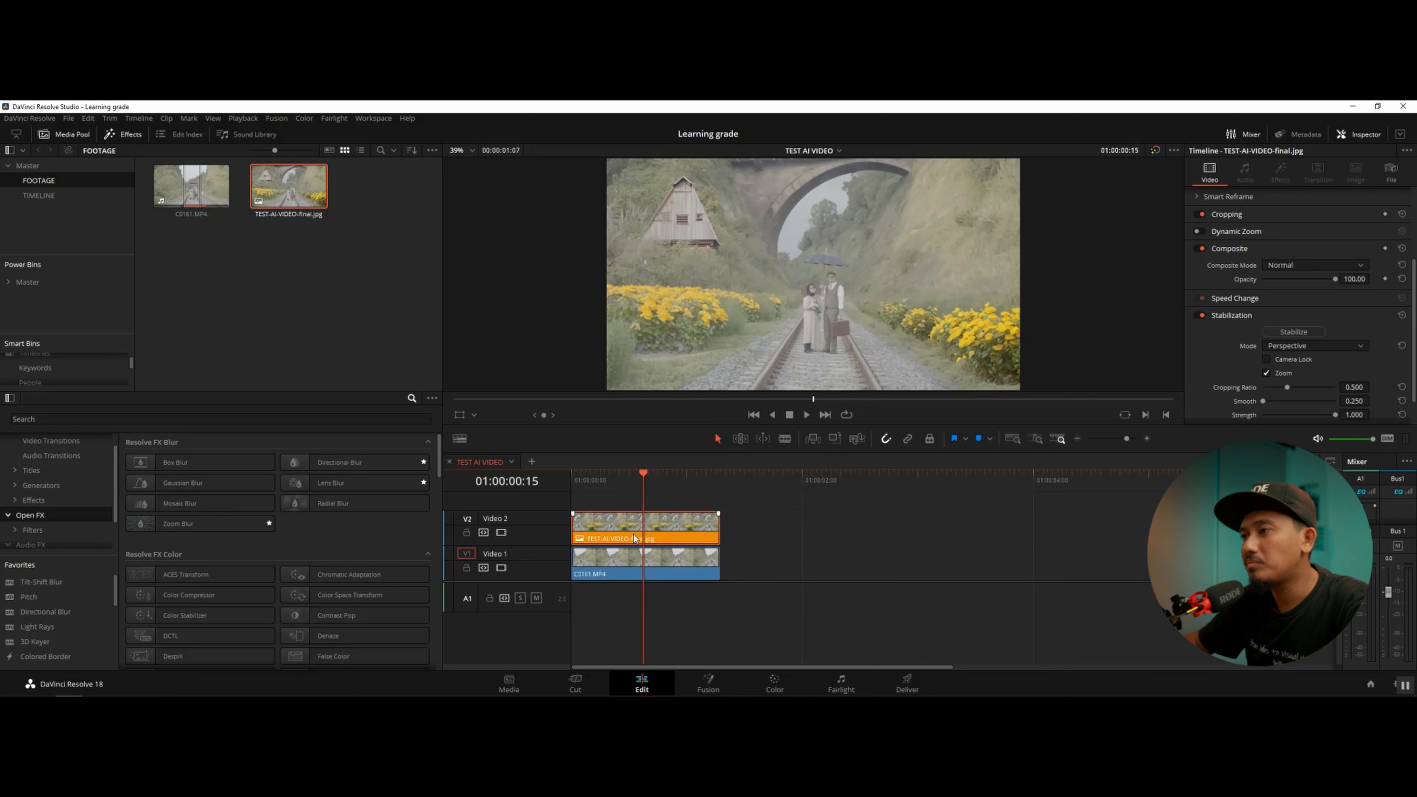
pyautogui.press('Home')
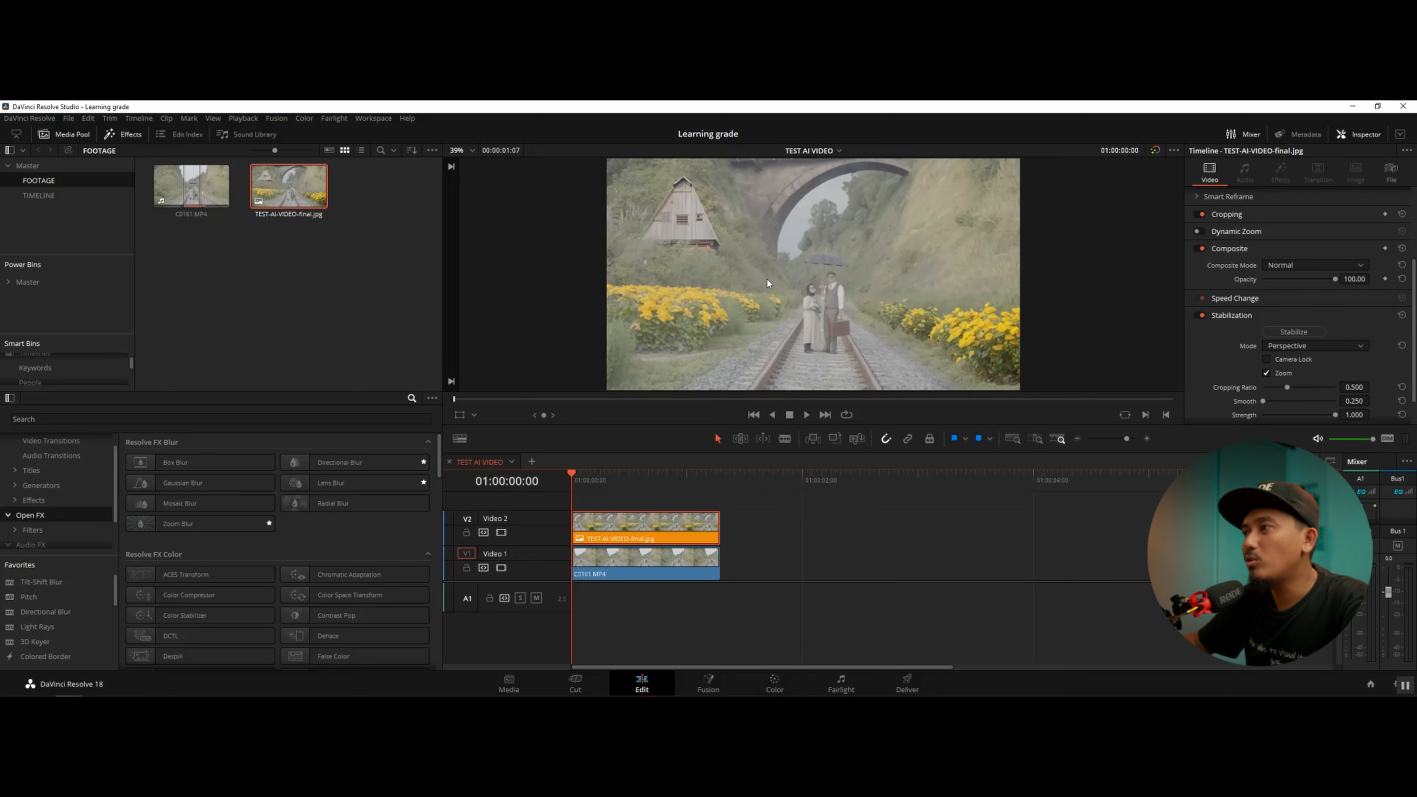
pyautogui.click(604, 480)
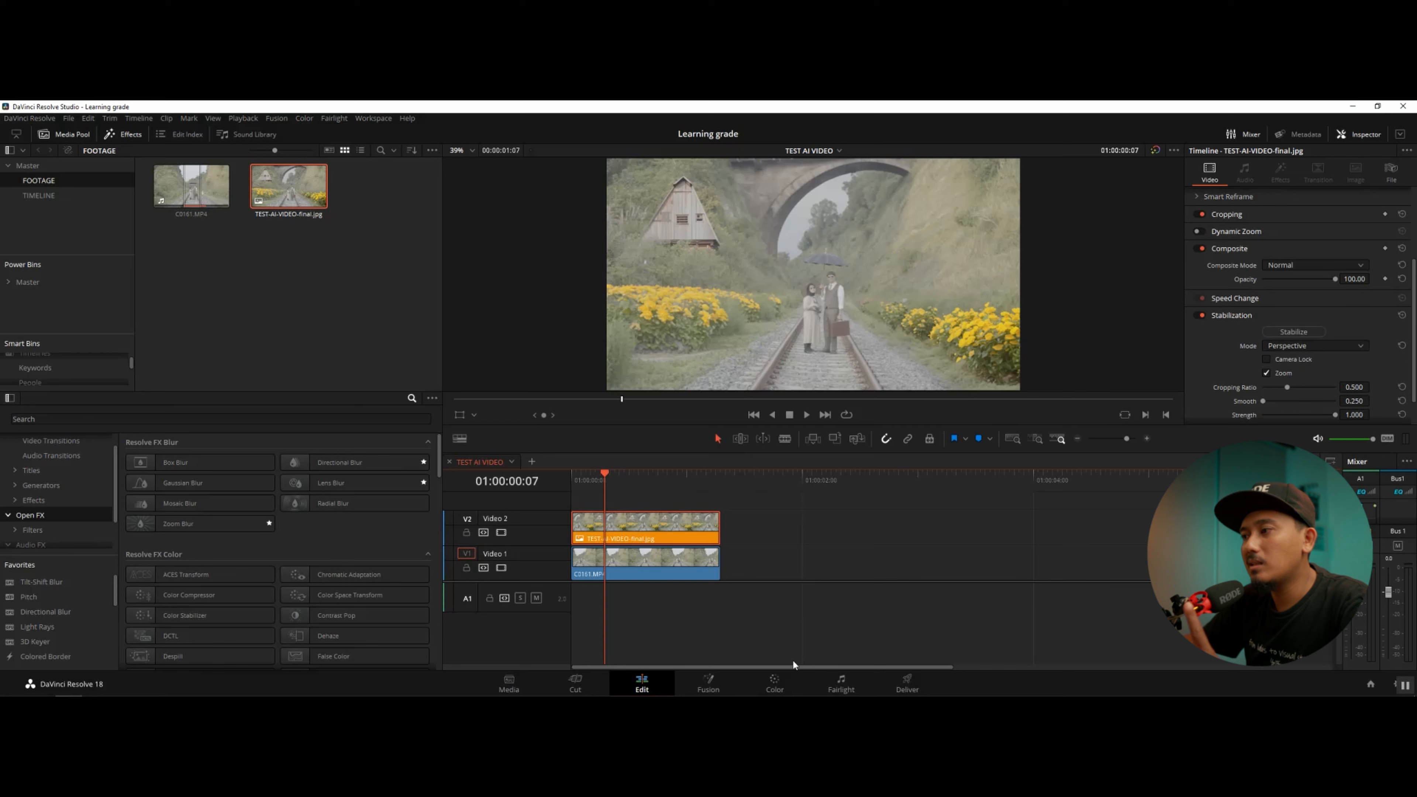
# Step: Open the Color page, review clip 01 across its duration, and select the JPEG clip 02 for masking
pyautogui.click(782, 682)
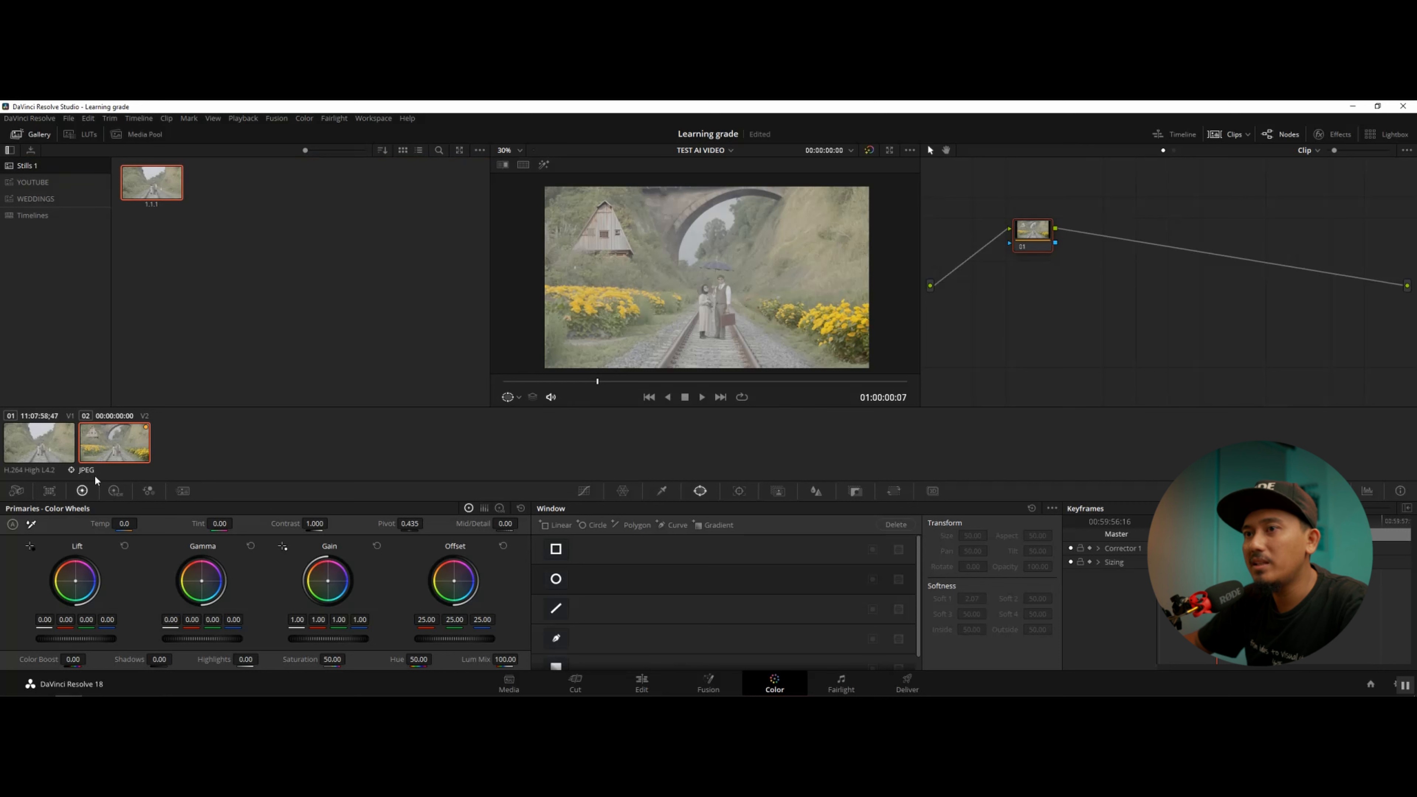
pyautogui.click(45, 452)
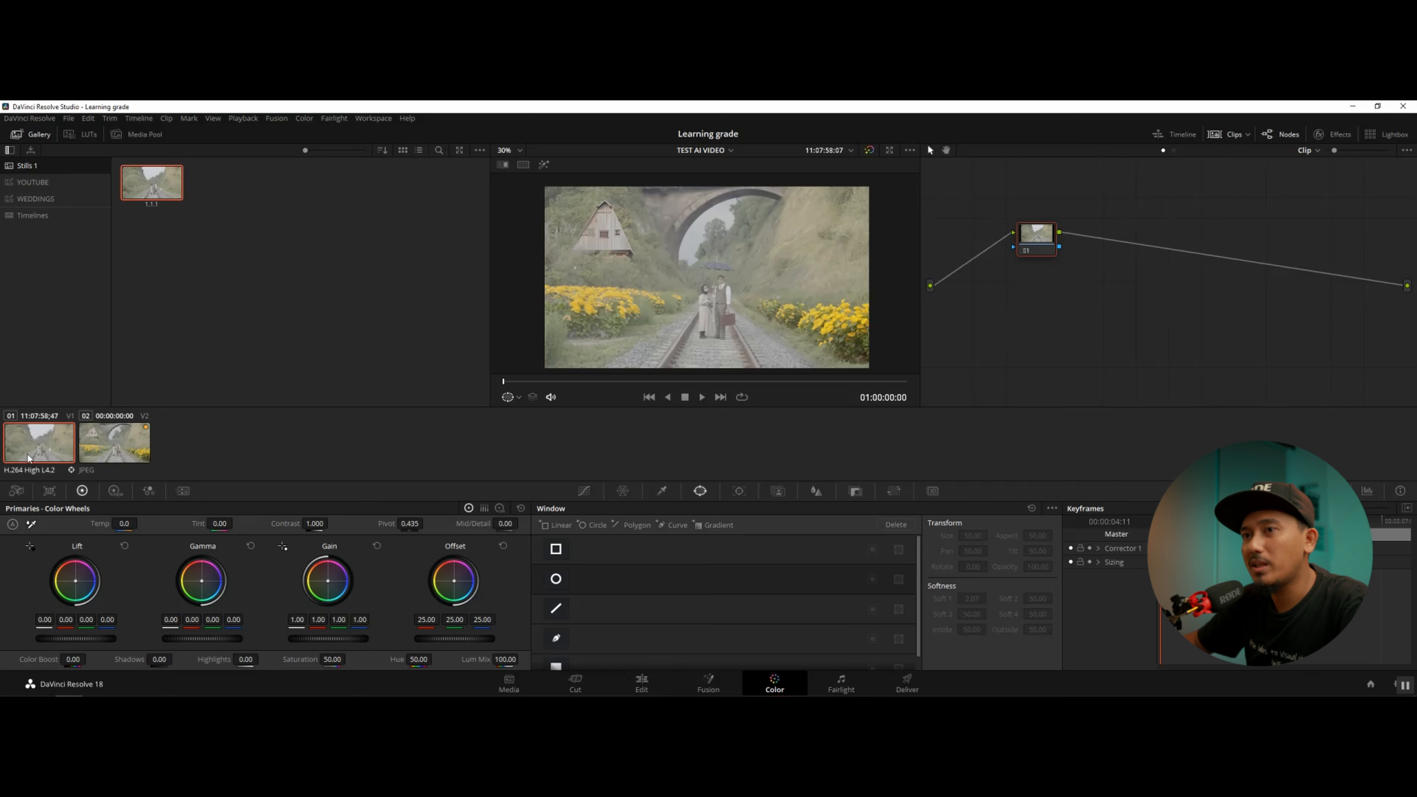
pyautogui.moveTo(509, 384); pyautogui.dragTo(678, 382)
pyautogui.moveTo(824, 401); pyautogui.dragTo(452, 422)
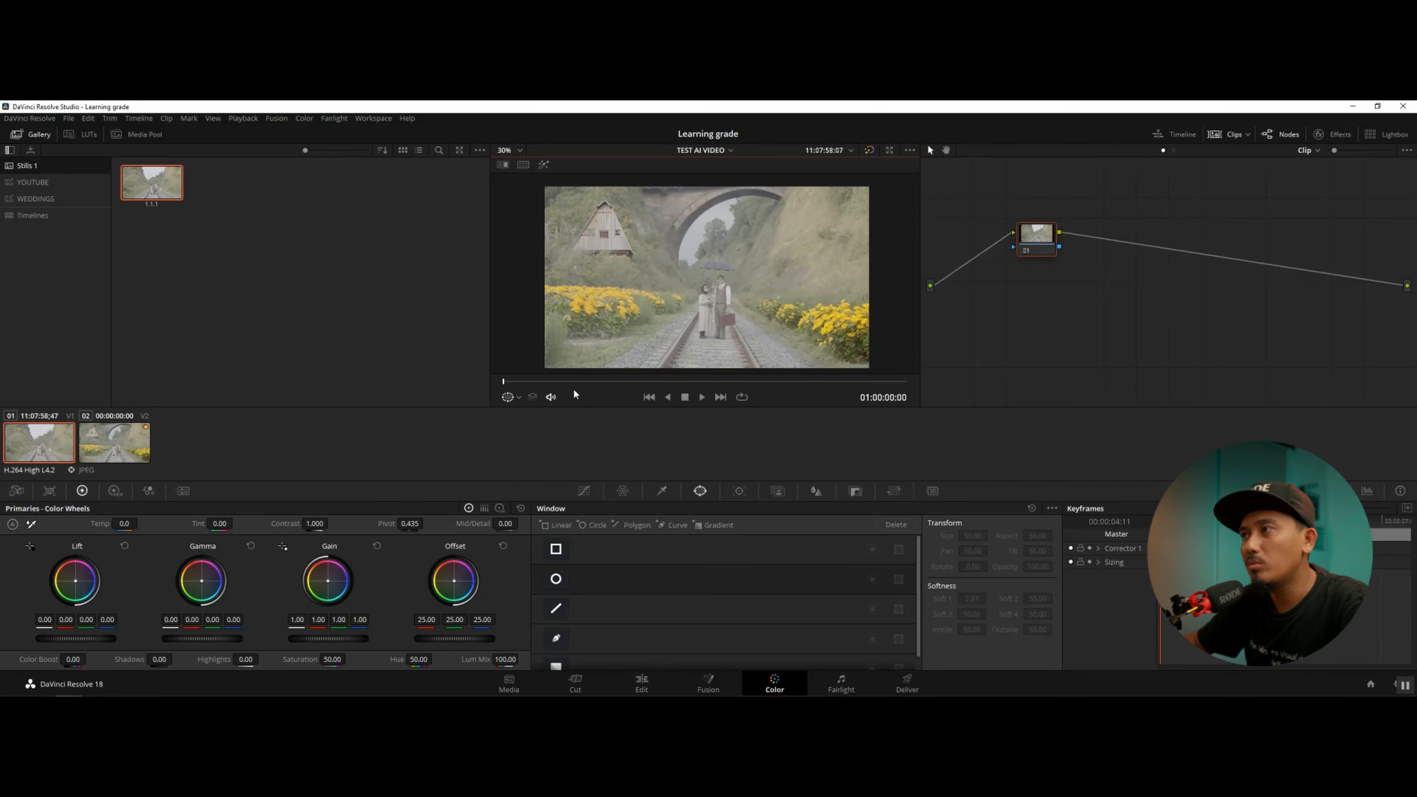
pyautogui.click(135, 452)
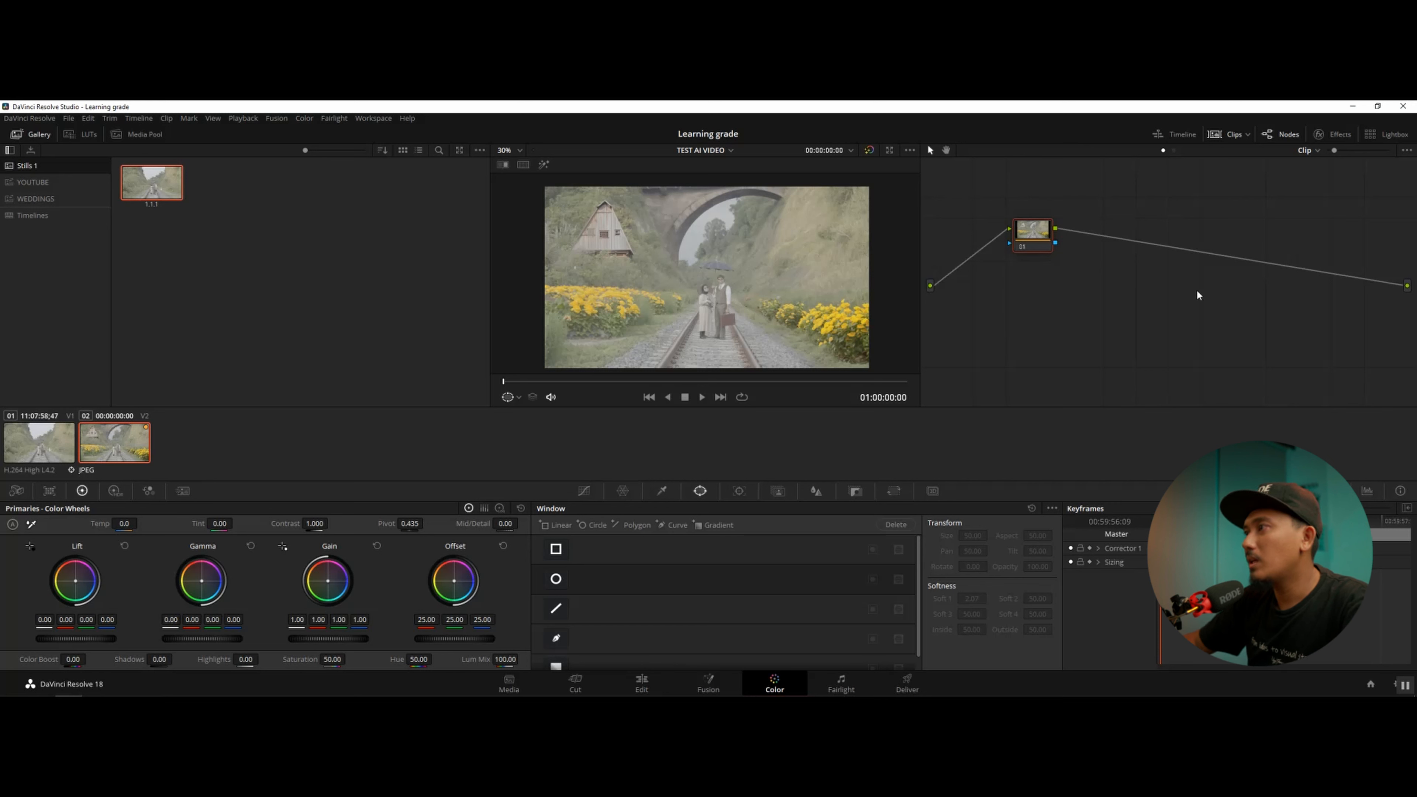
pyautogui.rightClick(1119, 303)
pyautogui.click(1046, 314)
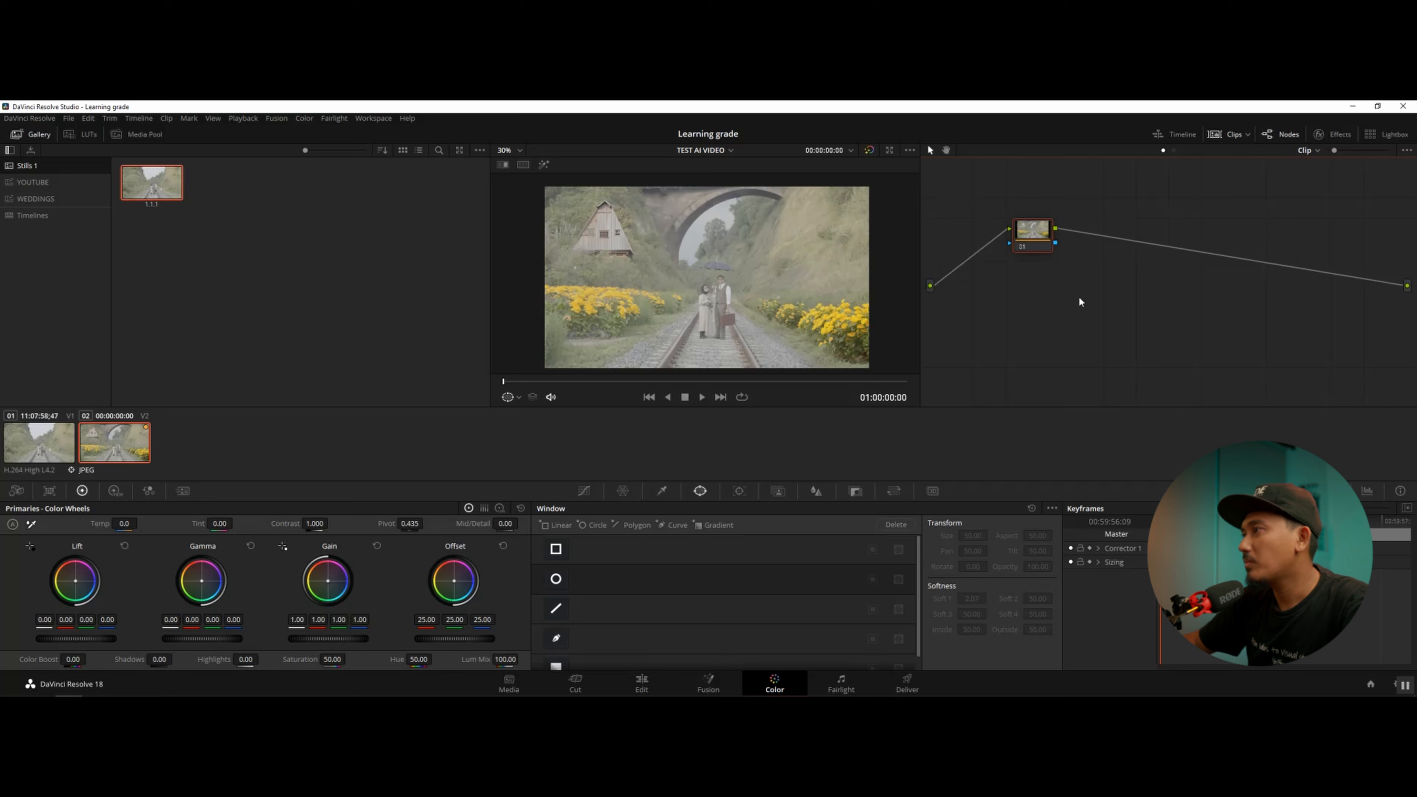
pyautogui.rightClick(1096, 281)
pyautogui.click(1138, 322)
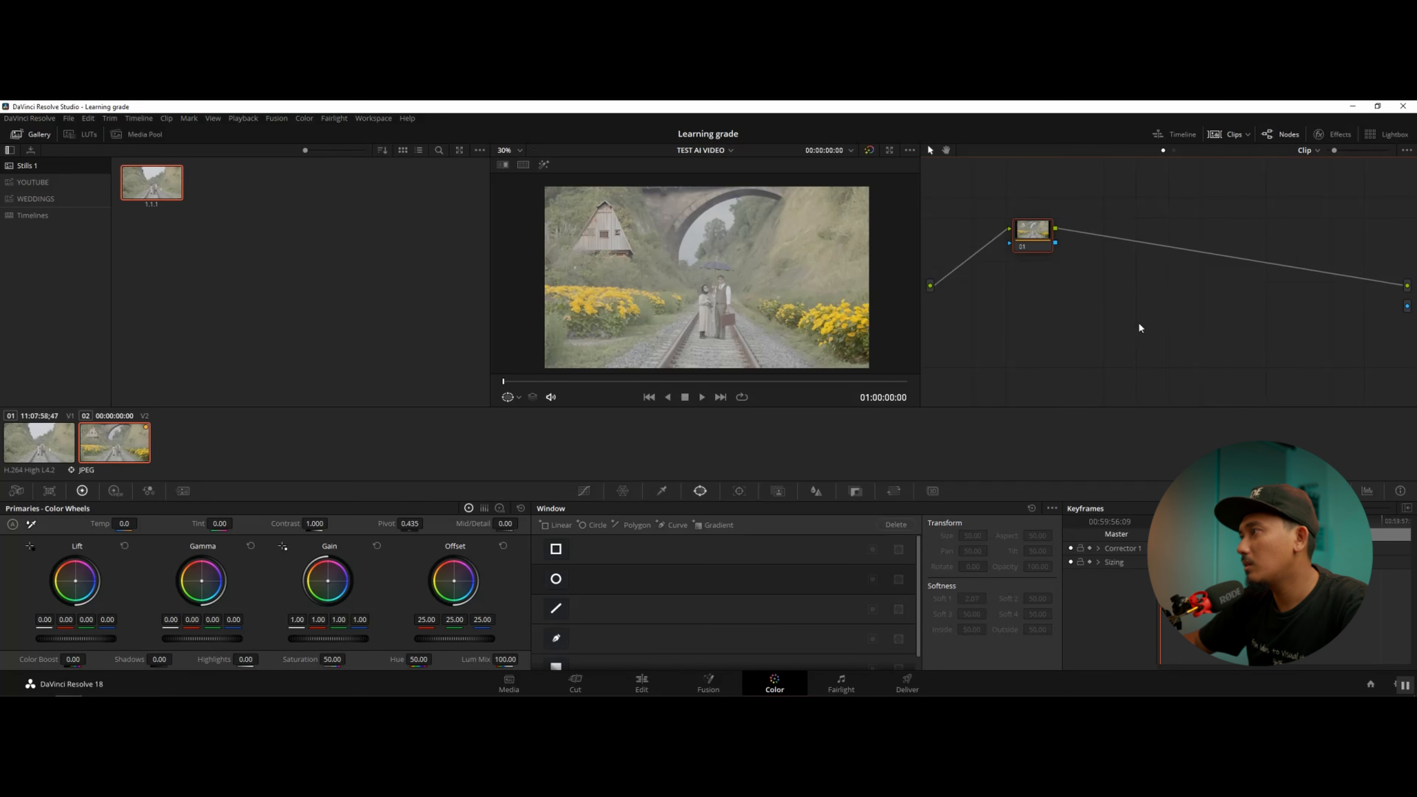
pyautogui.rightClick(1140, 300)
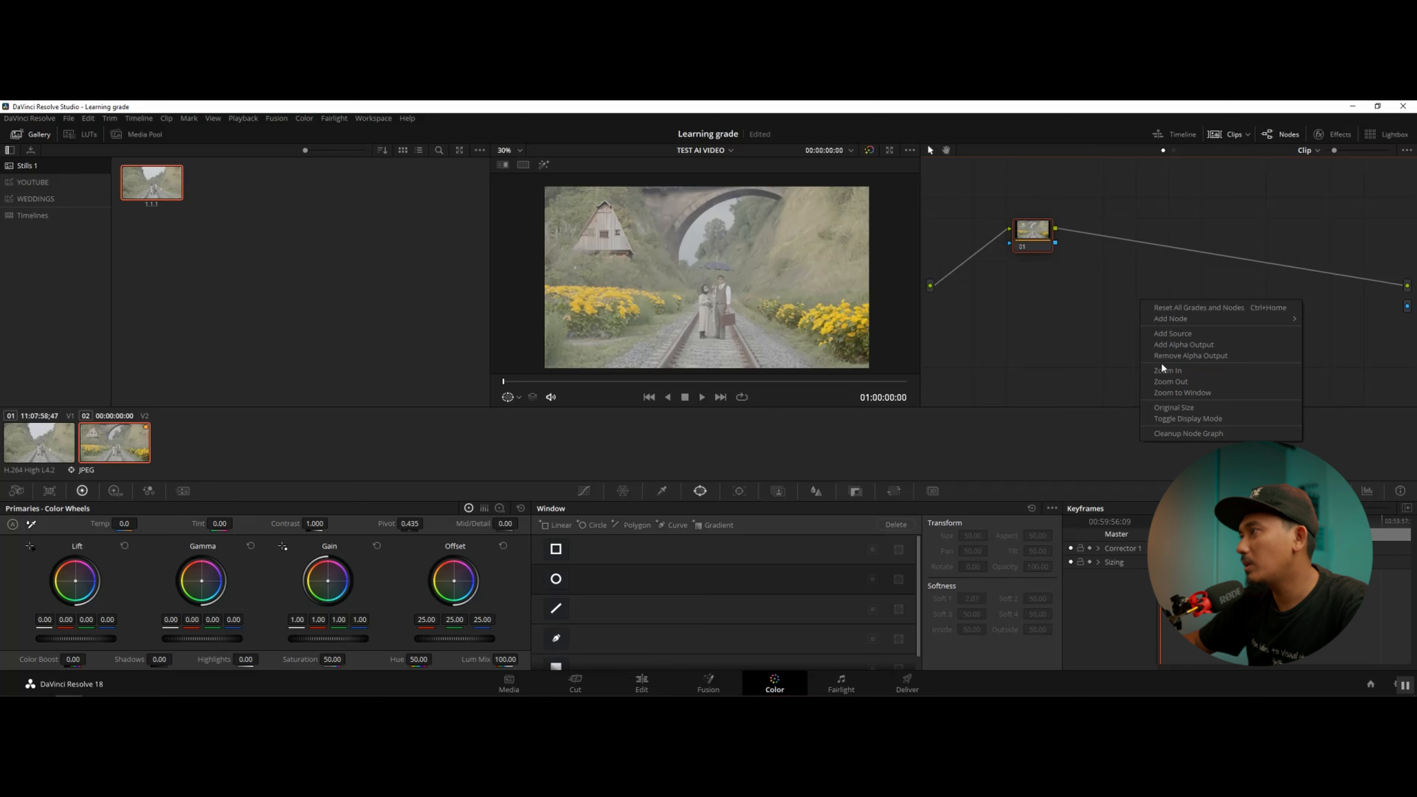
pyautogui.click(1240, 356)
# Step: Add an alpha output to the JPEG clip's node graph
pyautogui.rightClick(1104, 296)
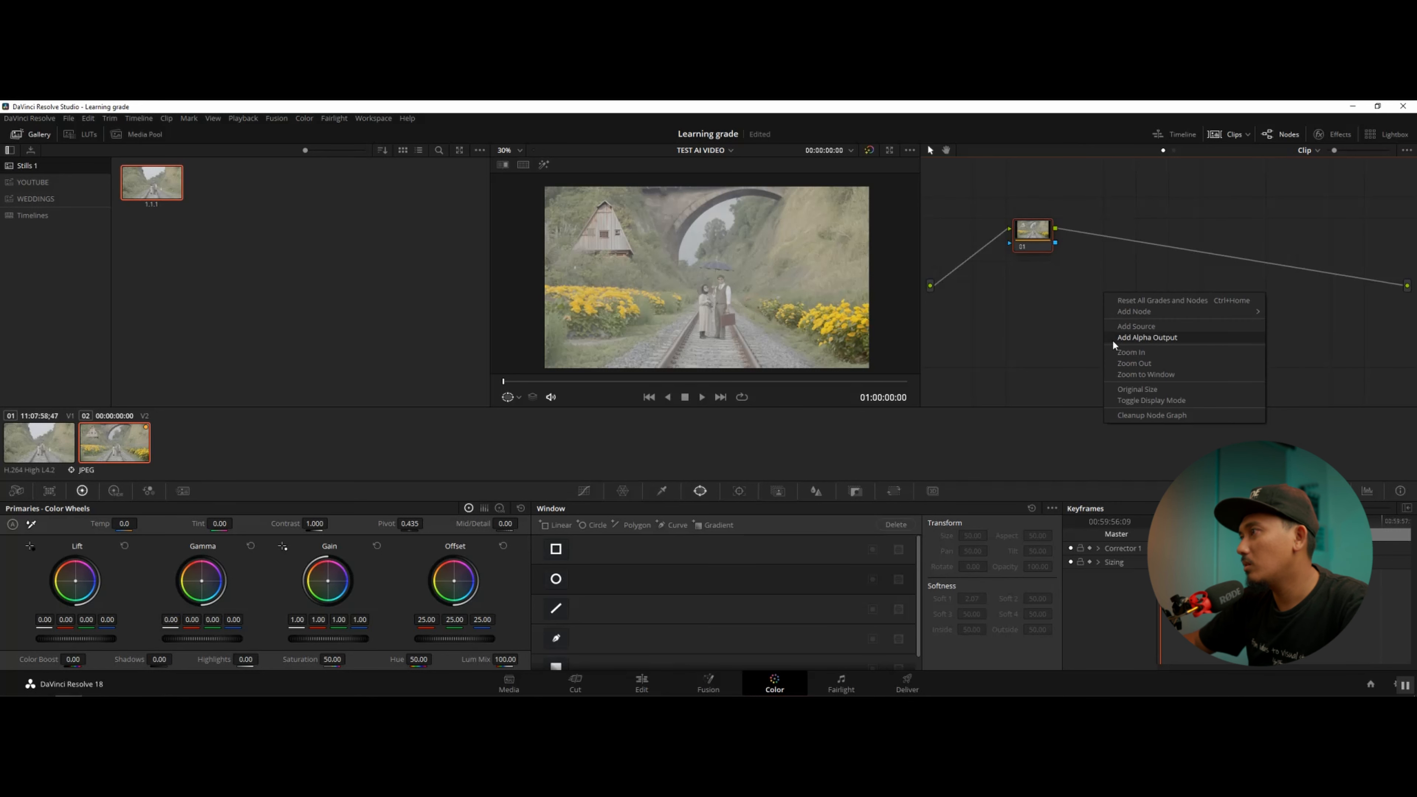
pyautogui.click(1158, 338)
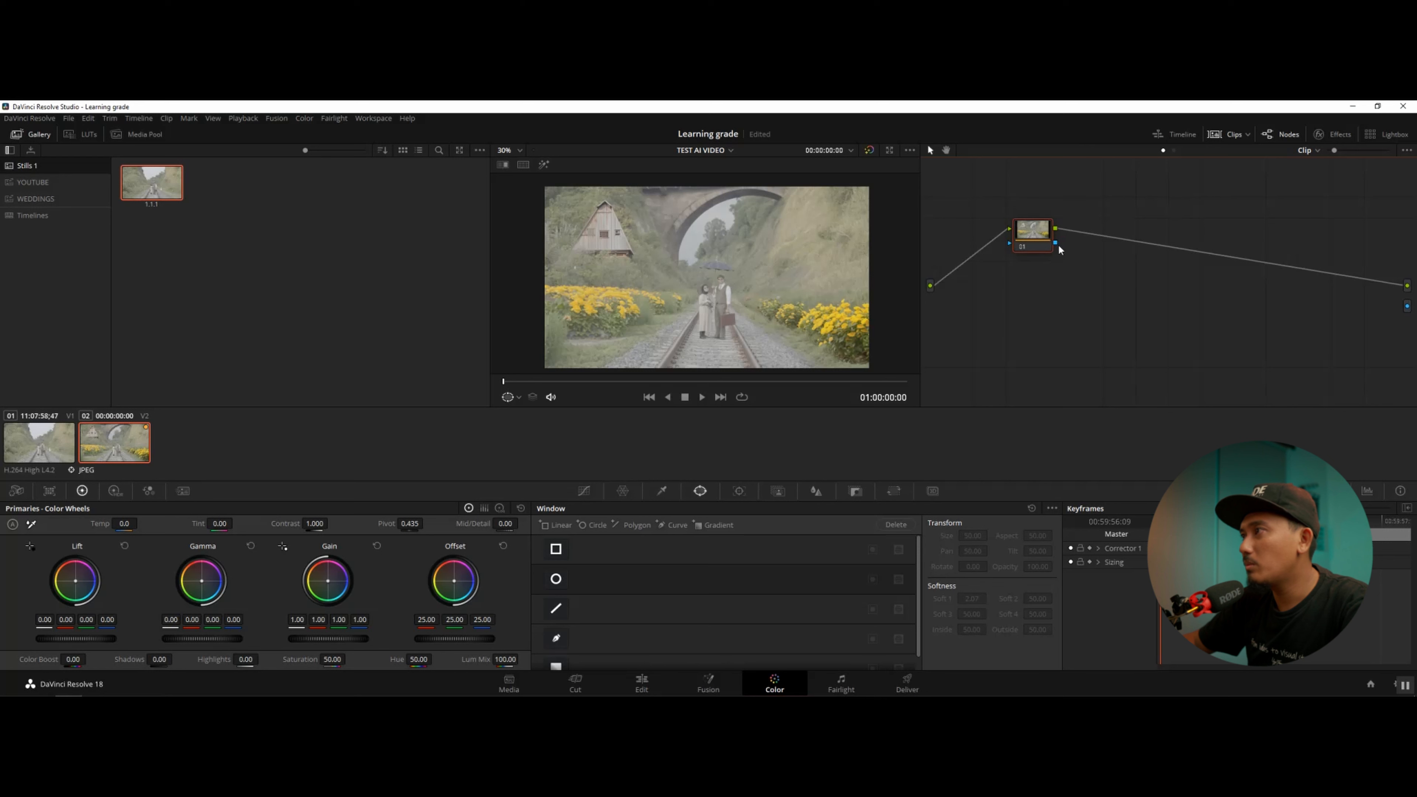
# Step: Connect node 01's alpha output to the alpha output of the JPEG clip's node graph
pyautogui.moveTo(1400, 330); pyautogui.dragTo(1407, 316)
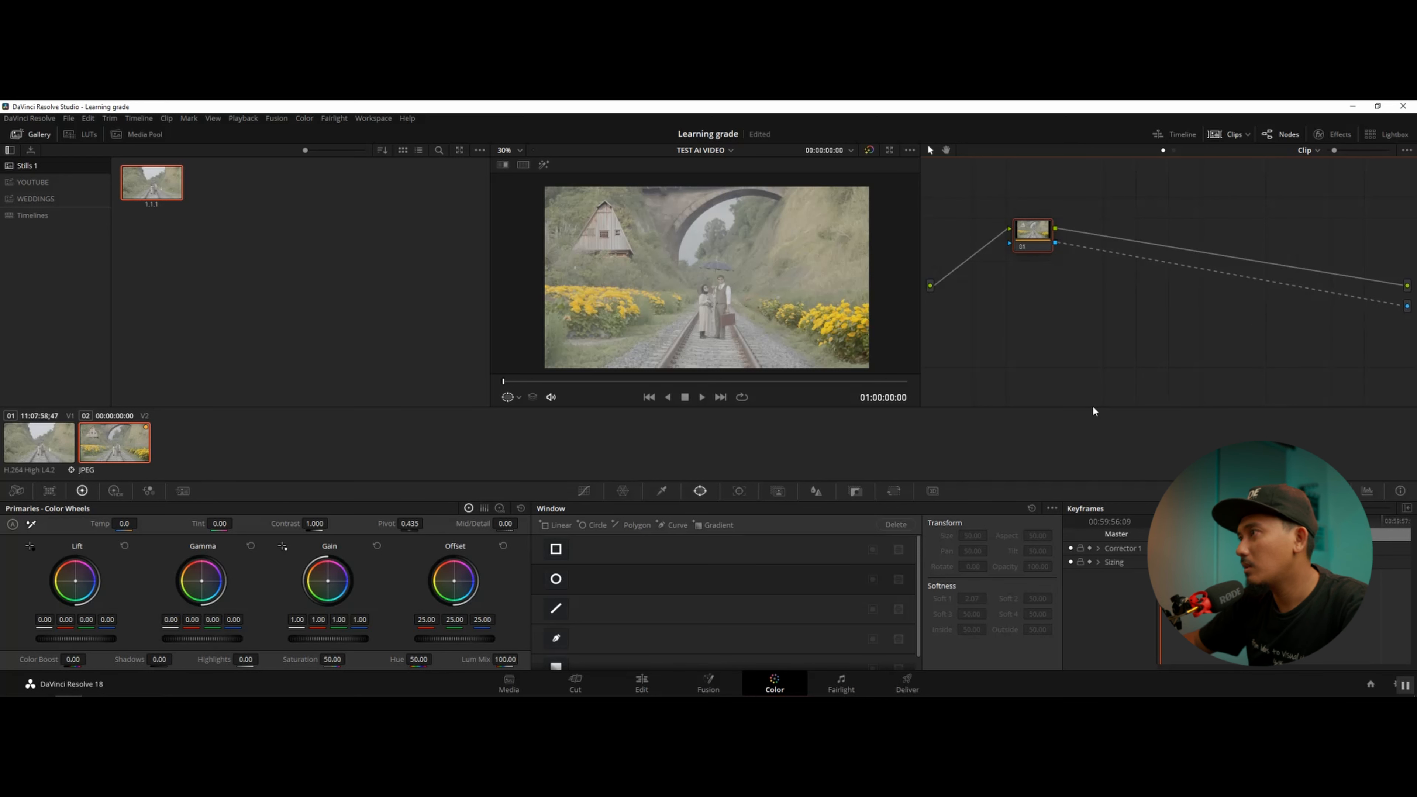
pyautogui.scroll(1, 650, 316)
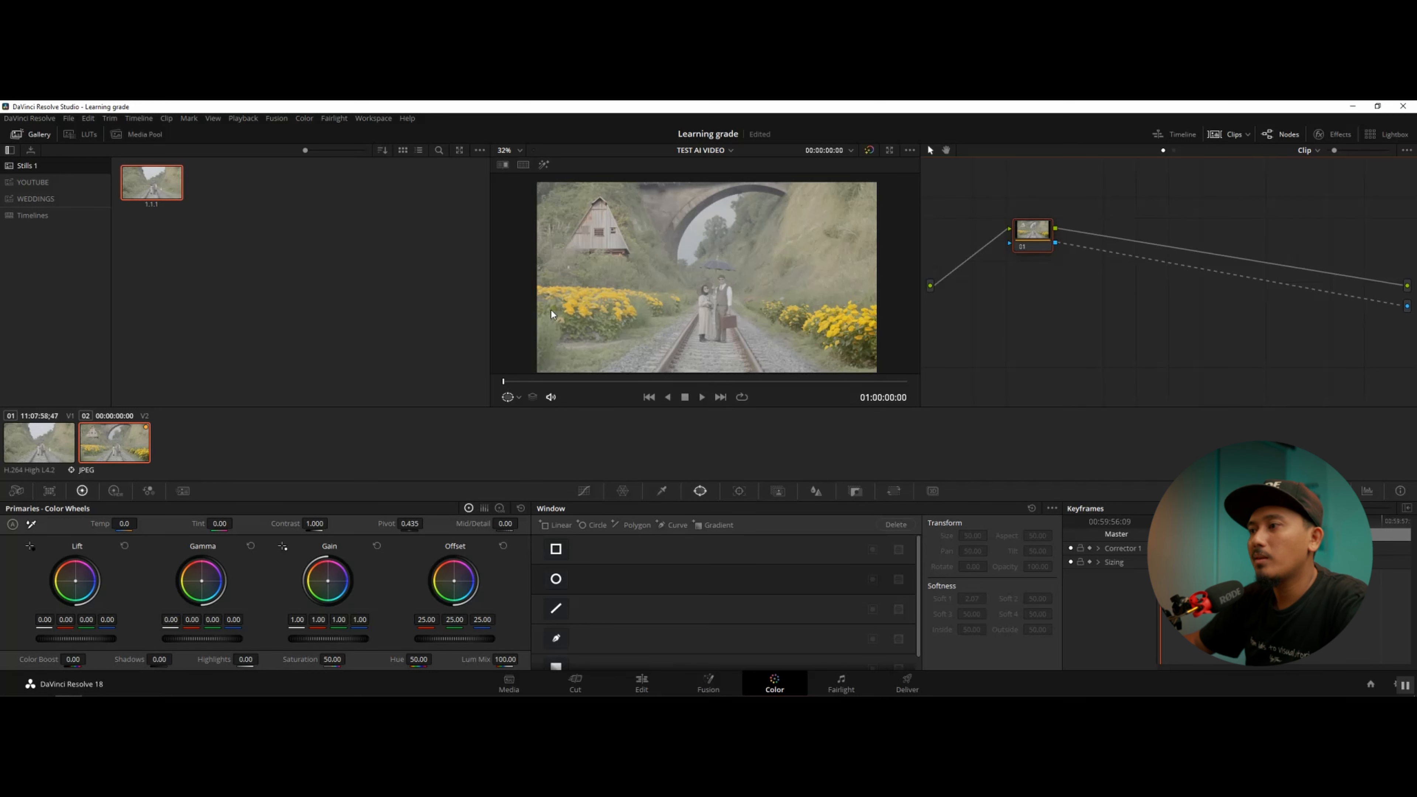
# Step: Activate a curve window on node 01 and begin its outline below the frame, up along the left rail to the couple
pyautogui.click(557, 639)
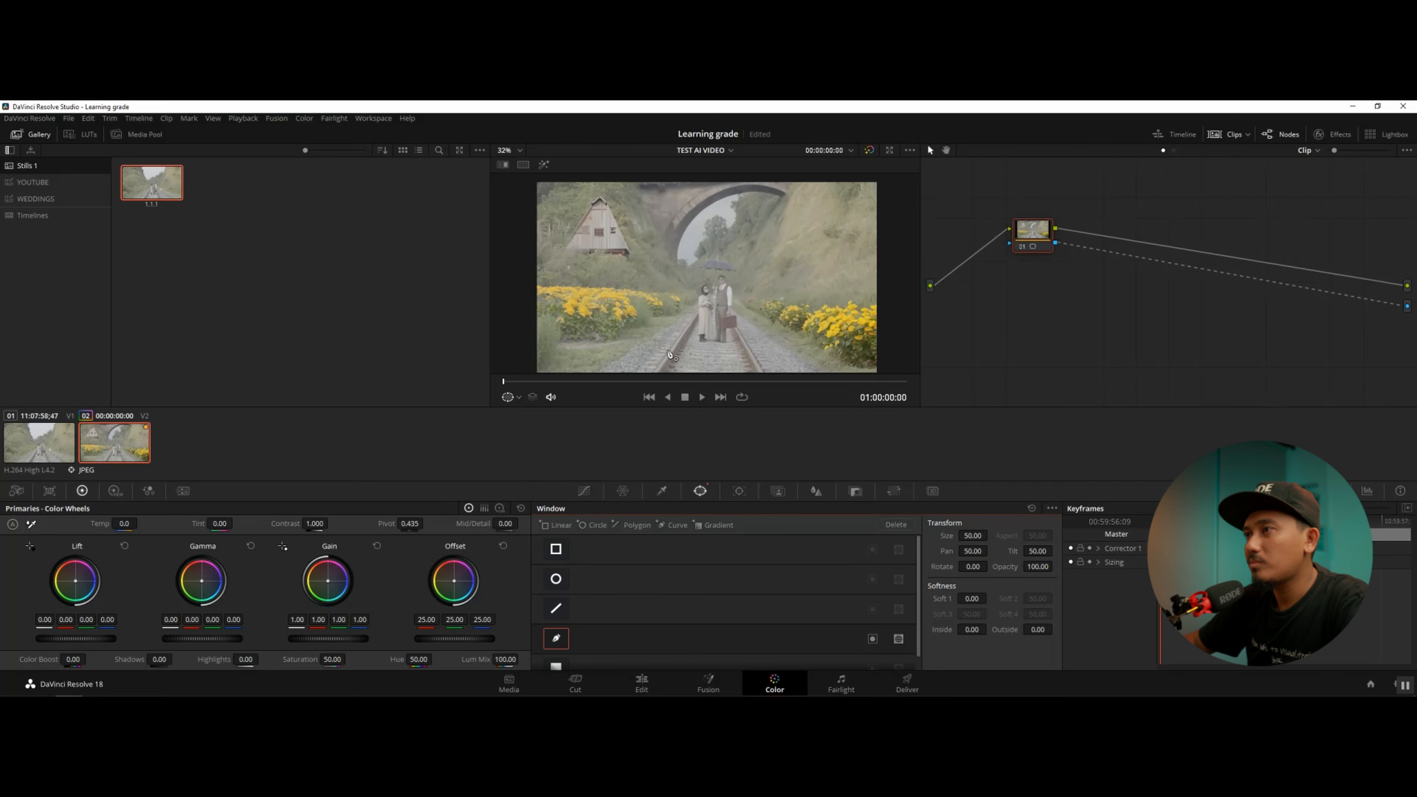
pyautogui.scroll(-1, 664, 363)
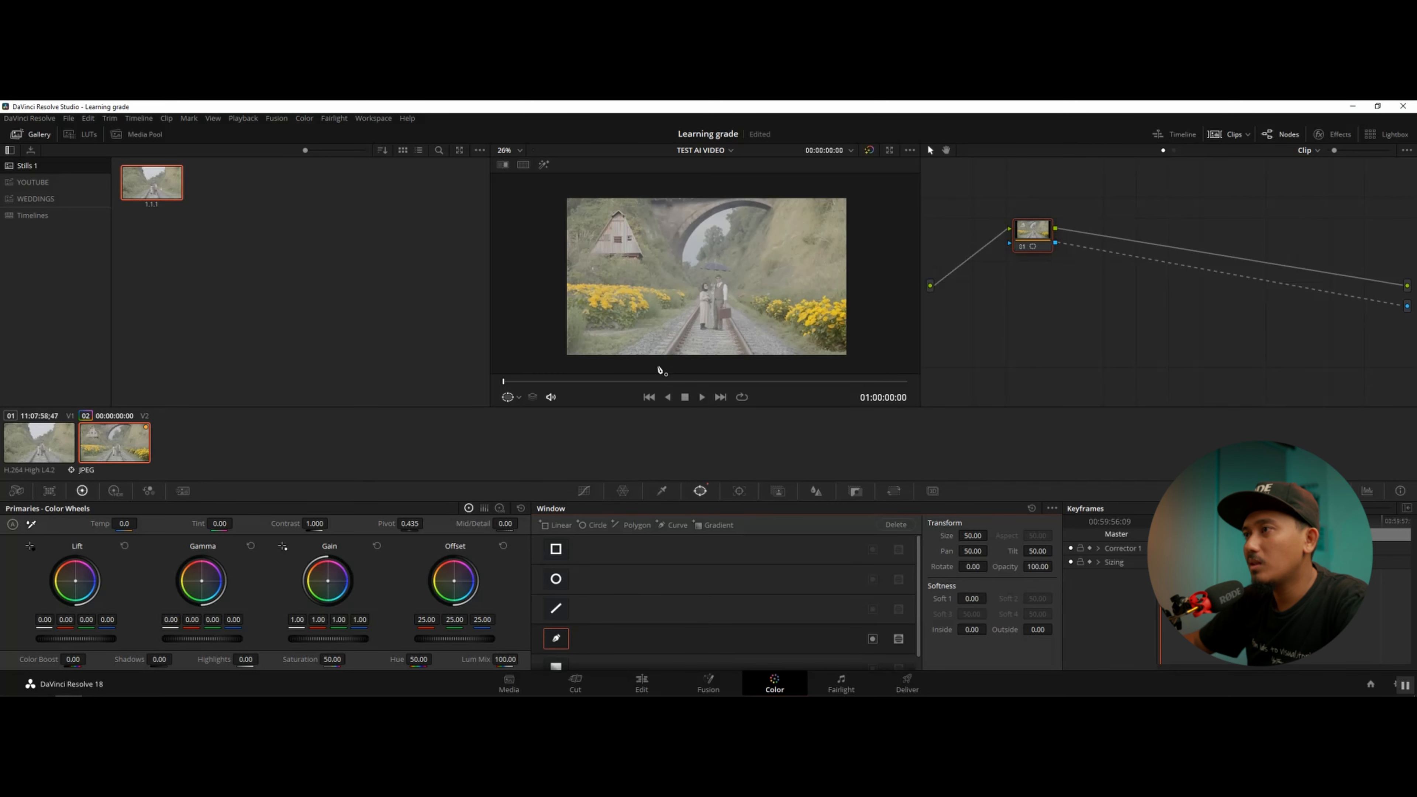
pyautogui.click(630, 367)
pyautogui.click(685, 308)
pyautogui.moveTo(696, 280); pyautogui.dragTo(735, 281)
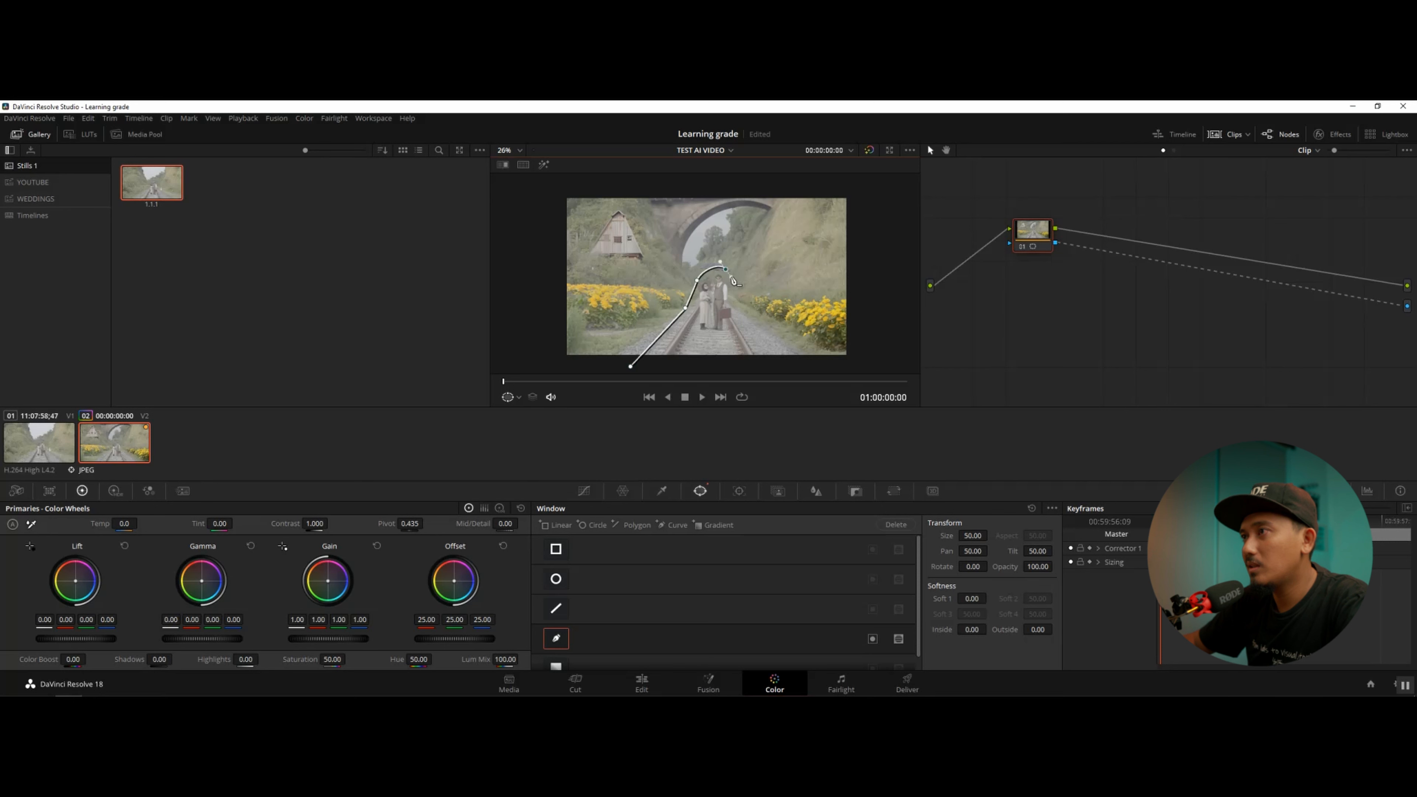
pyautogui.hotkey('ctrl', 'z')
pyautogui.hotkey('ctrl', 'z')
# Step: Continue the curve outline up the couple's left side and around the top of the umbrella with curved points
pyautogui.scroll(5, 731, 294)
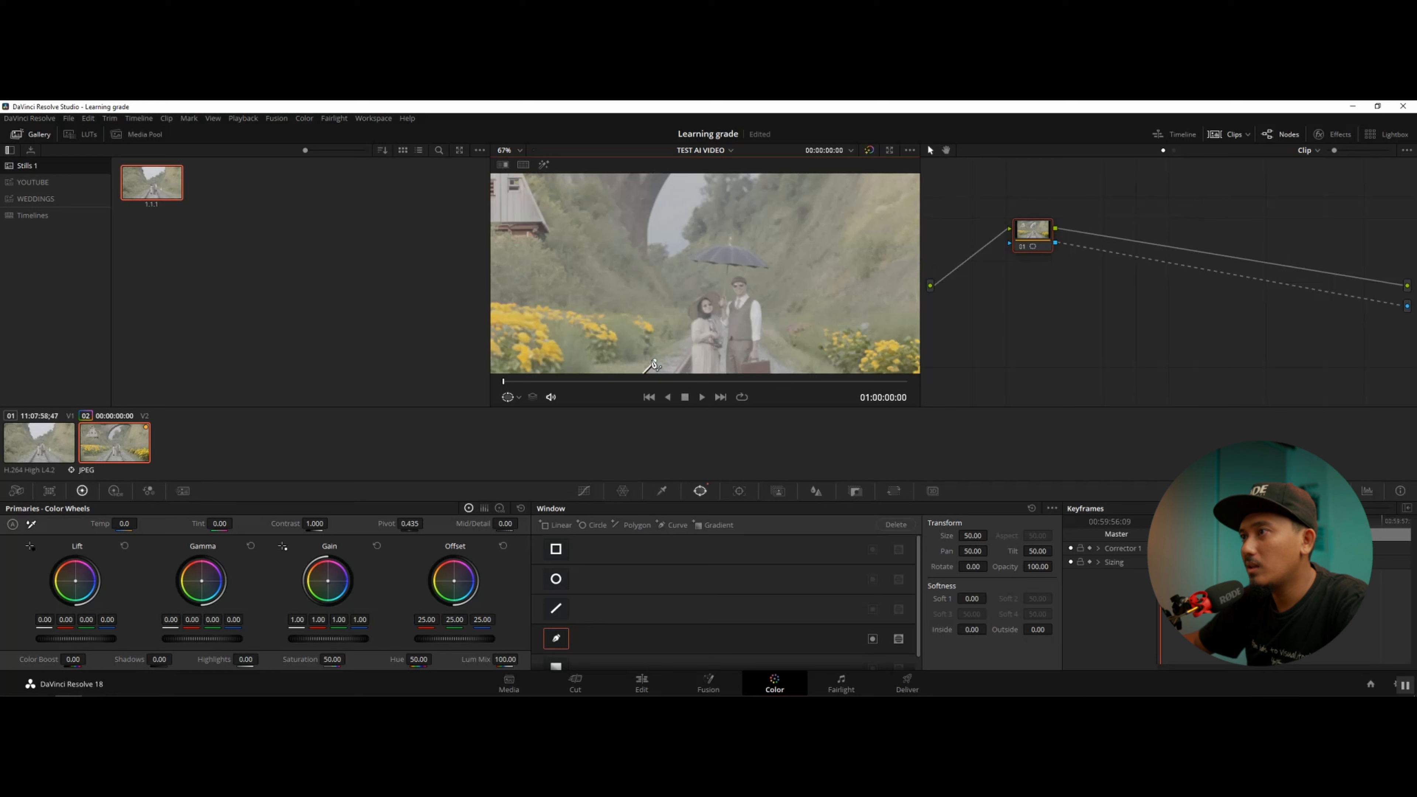
pyautogui.moveTo(674, 353); pyautogui.dragTo(676, 261)
pyautogui.moveTo(766, 232); pyautogui.dragTo(736, 223)
pyautogui.moveTo(672, 296); pyautogui.dragTo(665, 290)
pyautogui.scroll(-4, 773, 279)
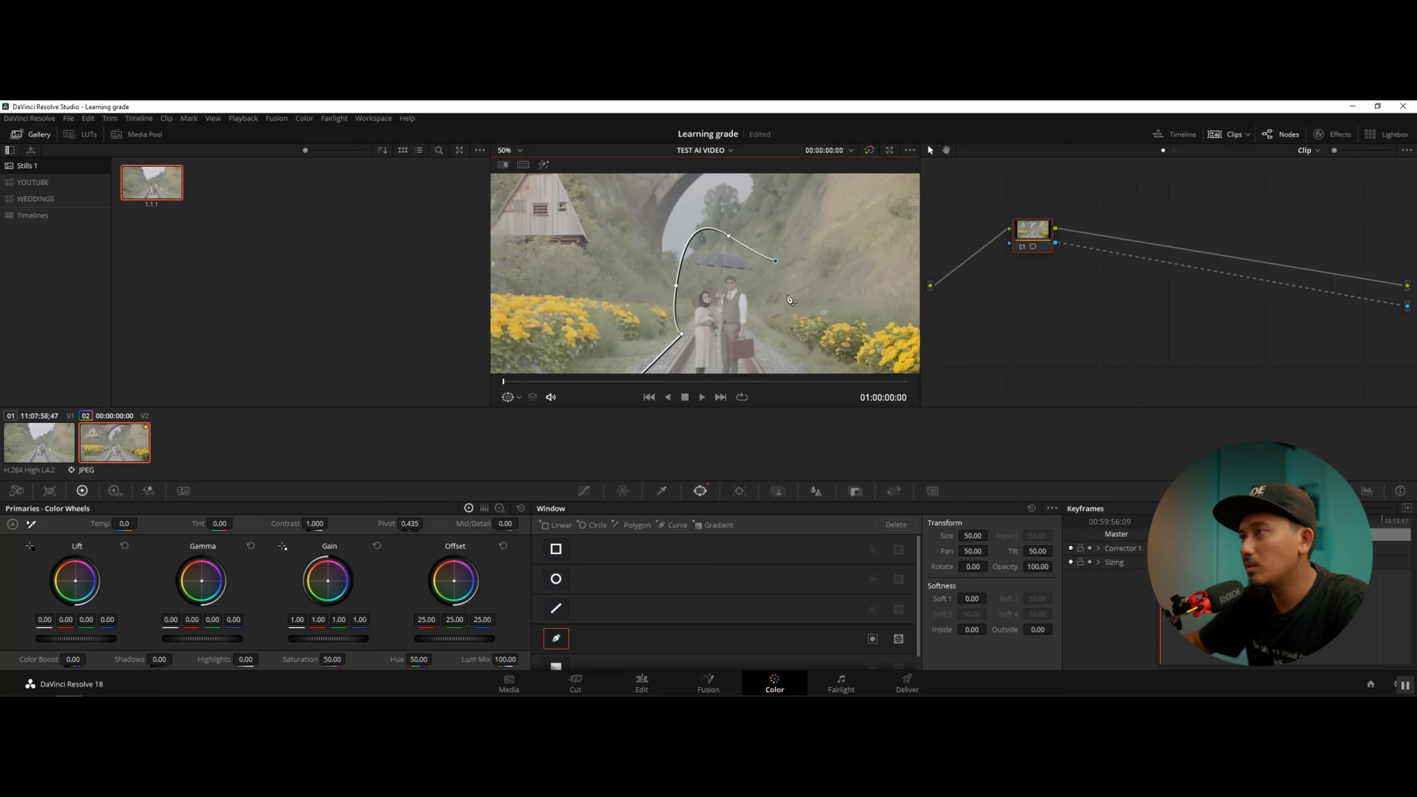
# Step: Run the curve outline down the couple's right side to below the frame and close it at the starting point
pyautogui.click(754, 304)
pyautogui.scroll(-3, 769, 336)
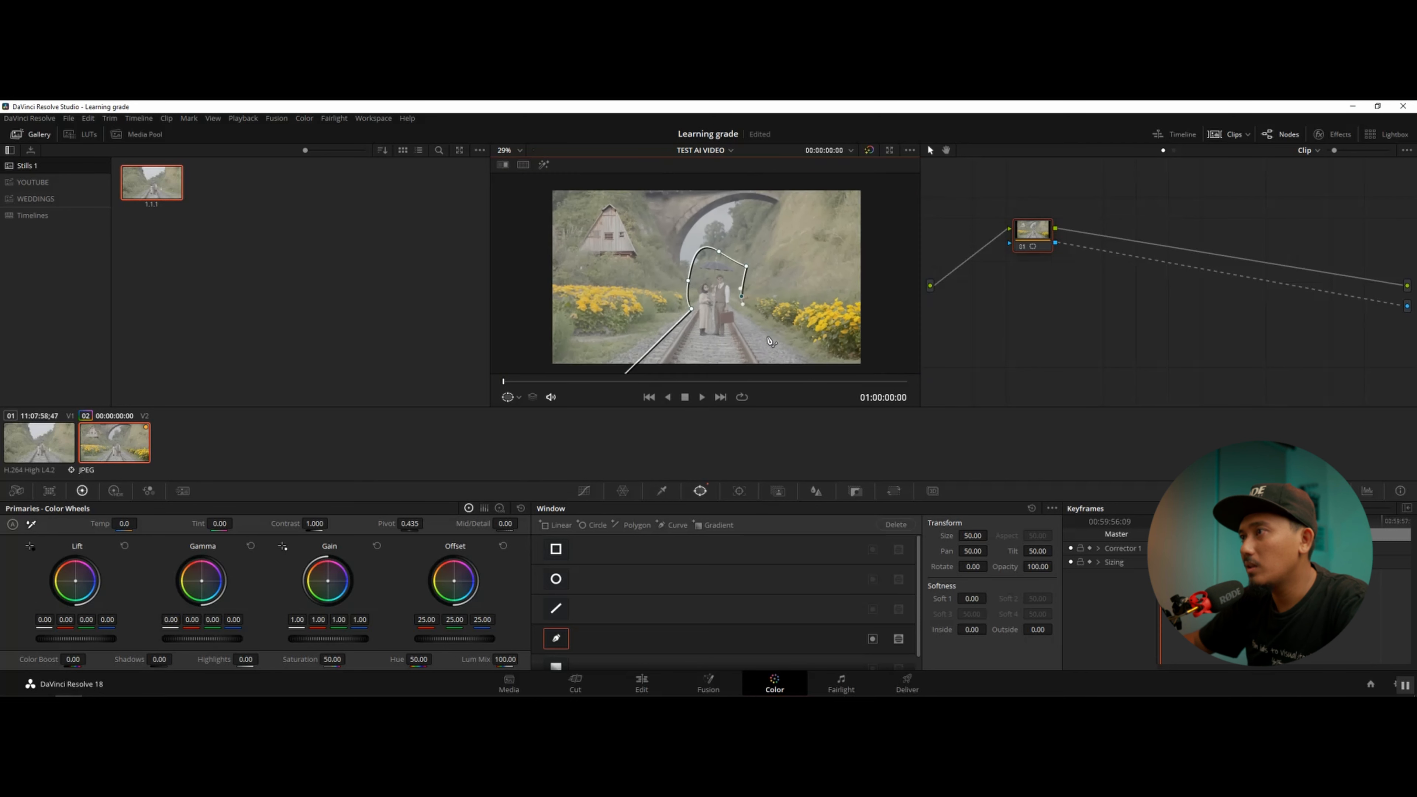
pyautogui.scroll(-1, 770, 338)
pyautogui.click(771, 339)
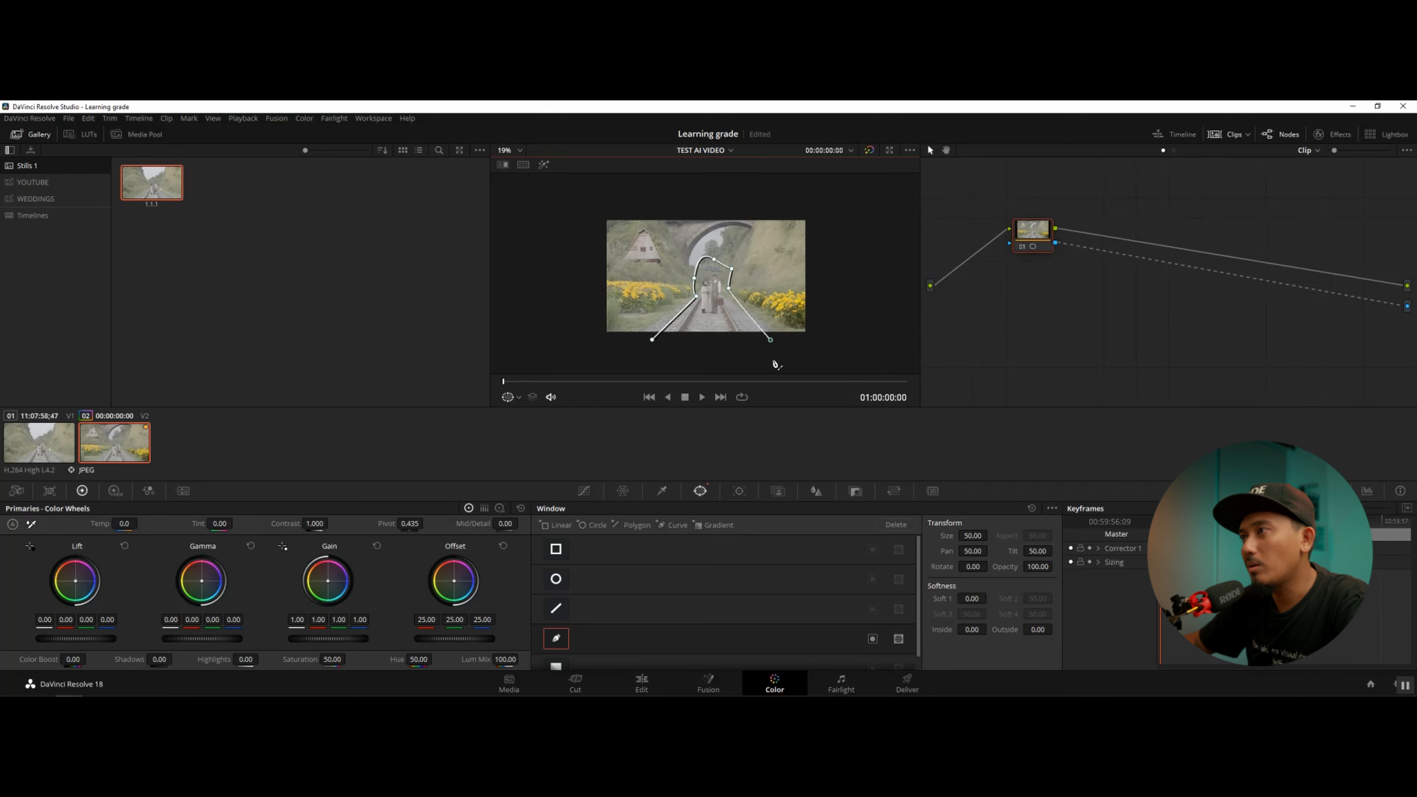
pyautogui.click(652, 340)
pyautogui.scroll(1, 672, 342)
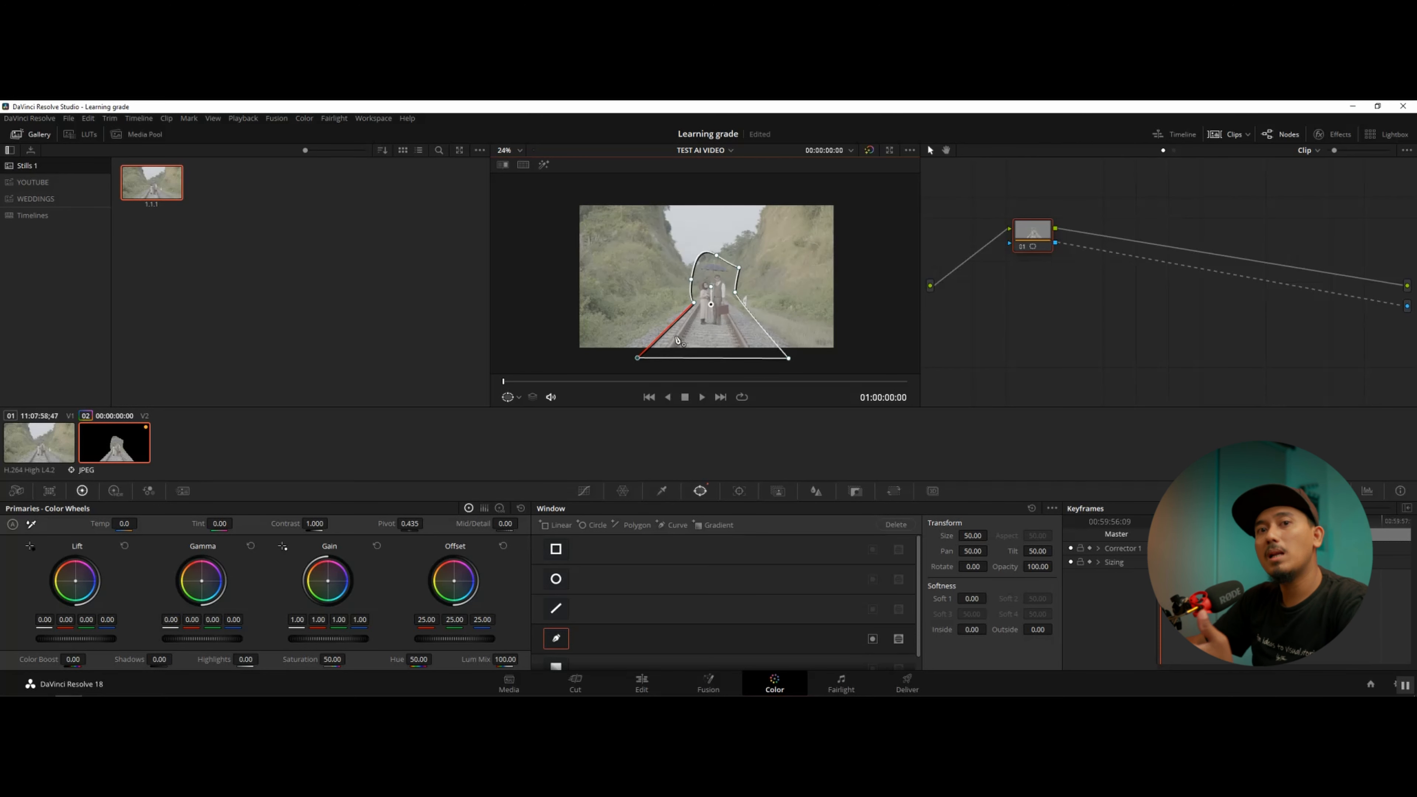
# Step: Invert the curve window so the still is kept everywhere outside the outline around the couple
pyautogui.scroll(-1, 679, 268)
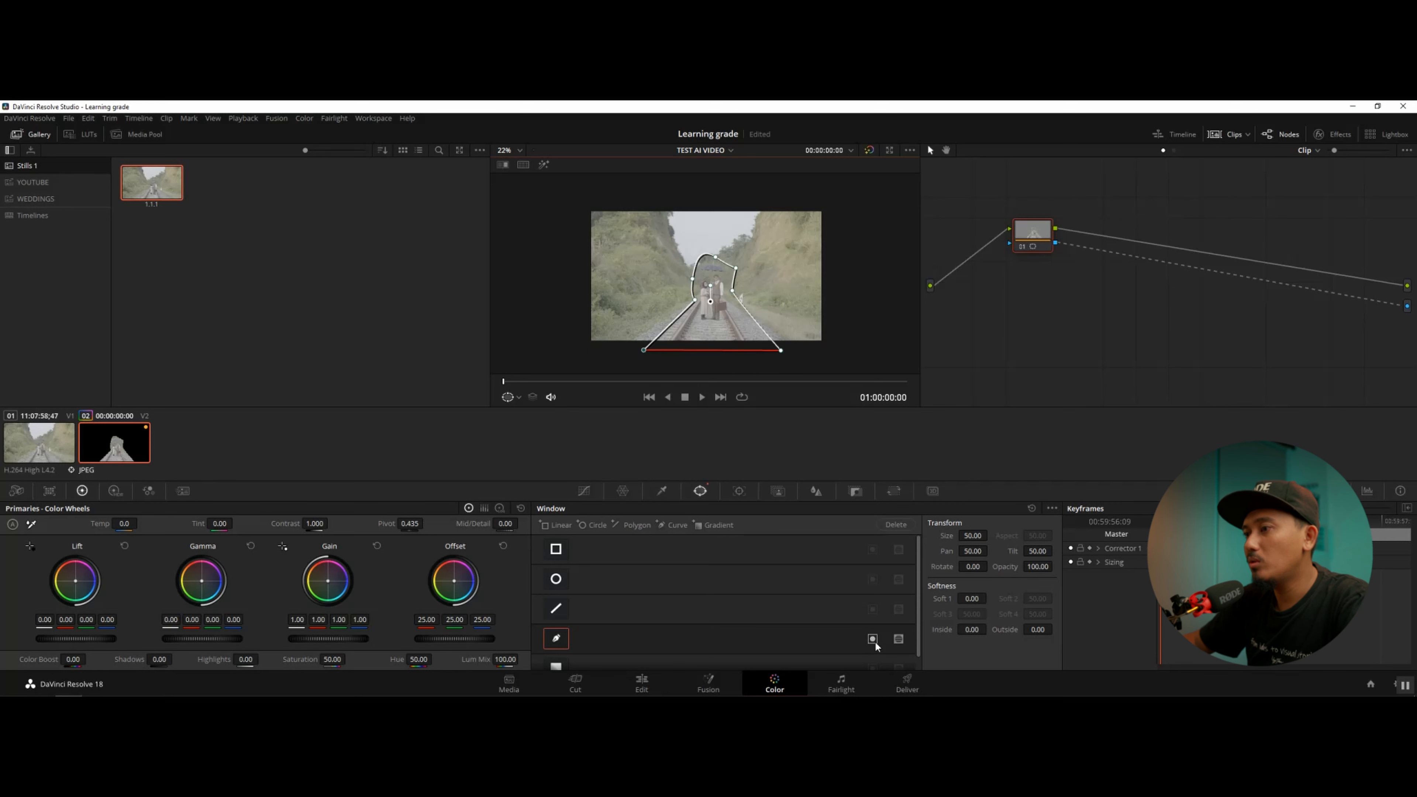
pyautogui.scroll(-1, 875, 650)
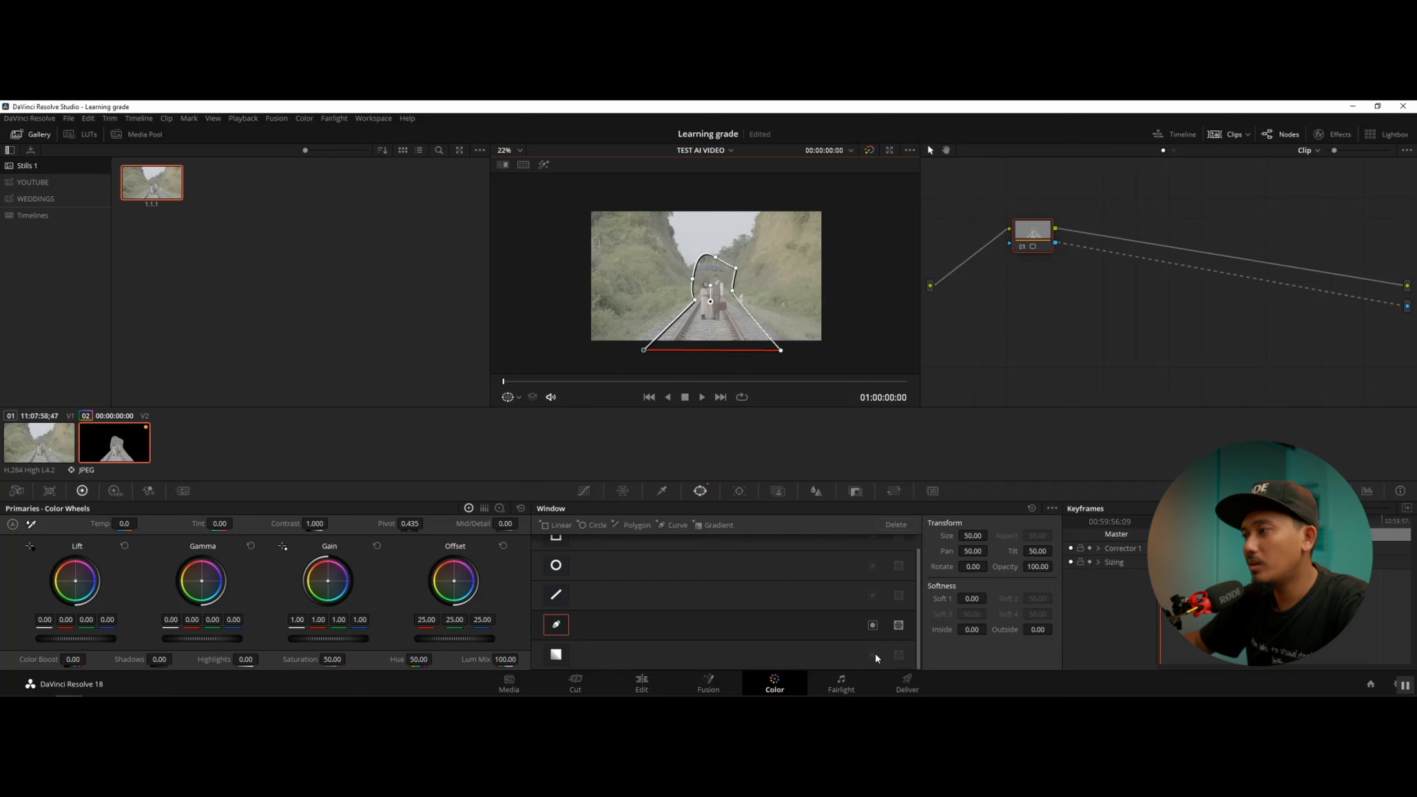
pyautogui.click(872, 625)
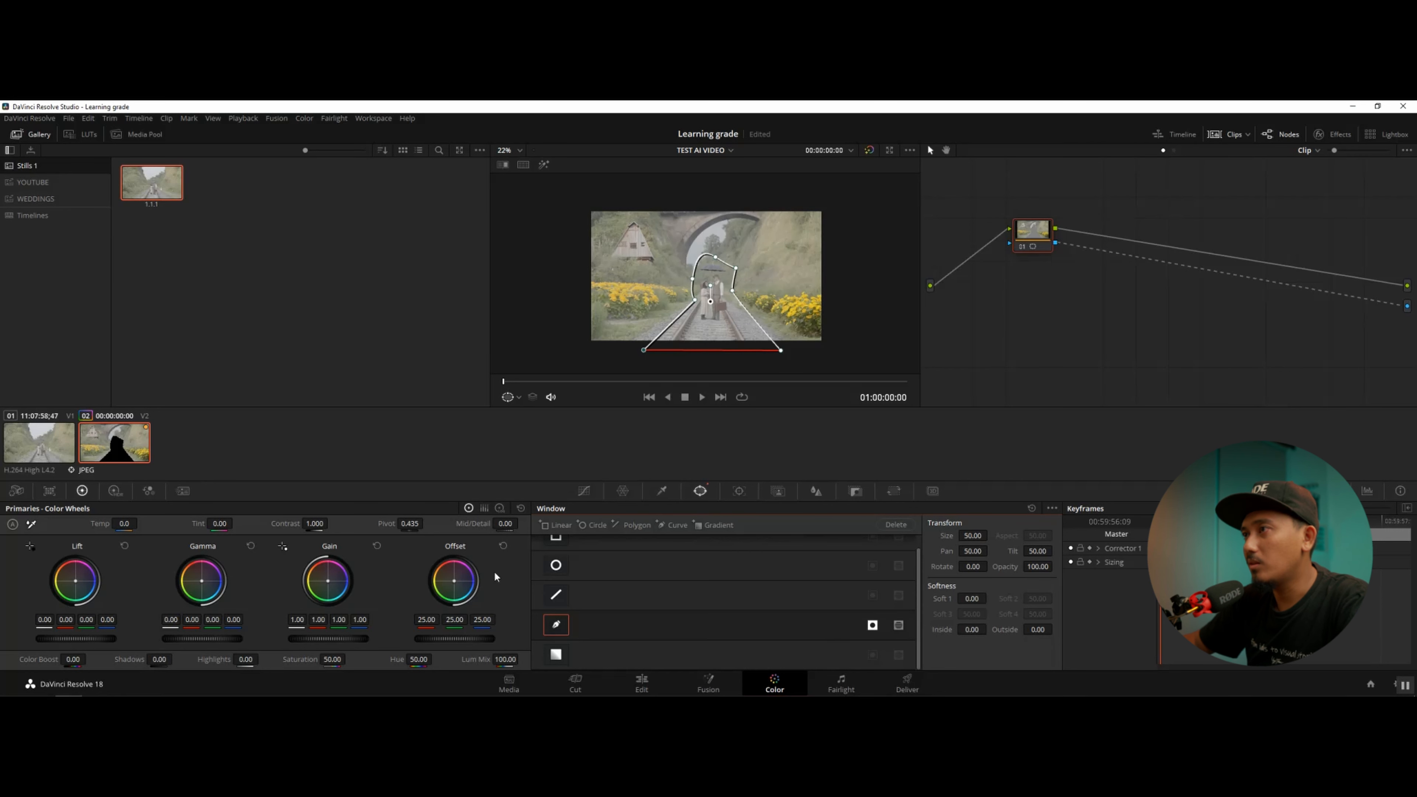
pyautogui.scroll(3, 730, 324)
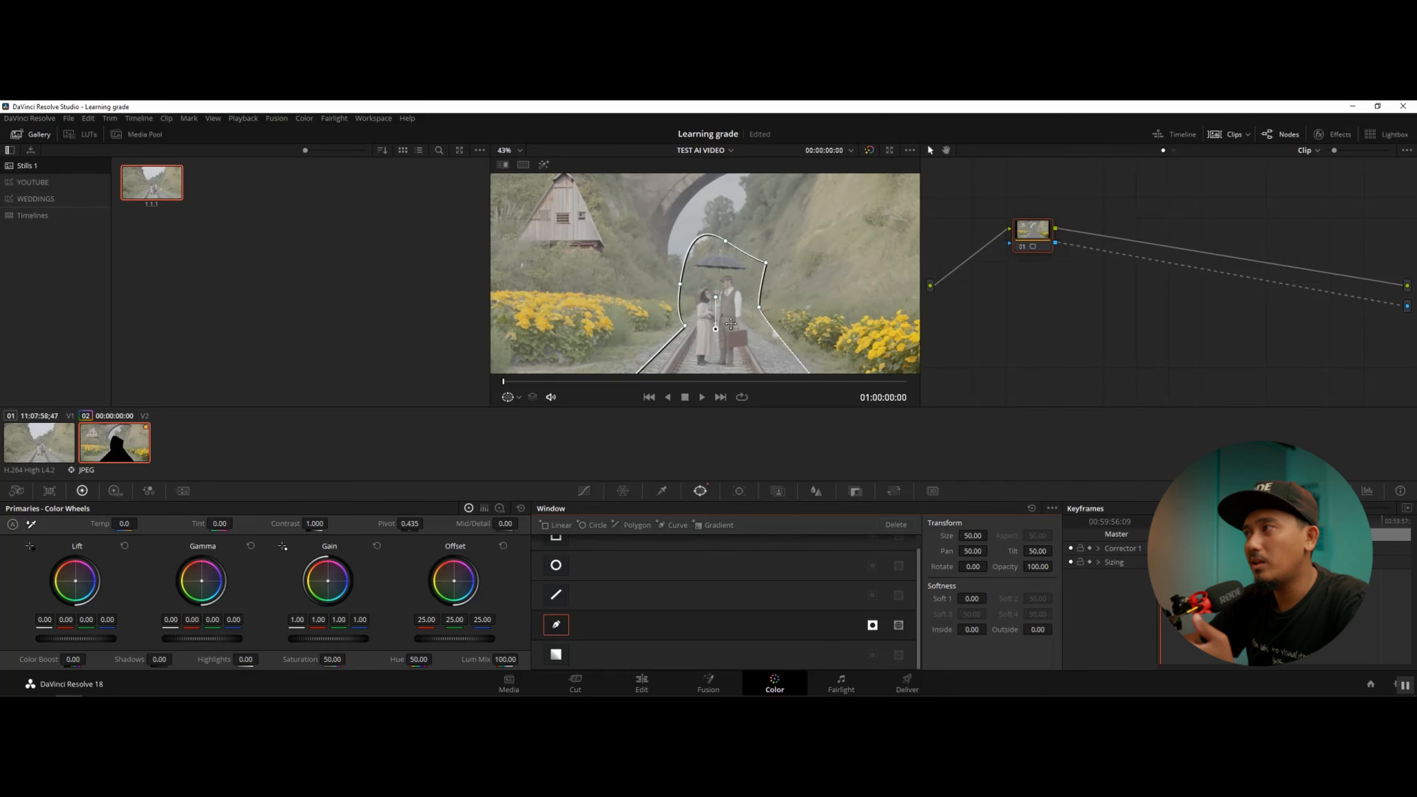
# Step: Play the composite on the Edit page and temporarily disable C0161.MP4 to inspect the cutout in the still
pyautogui.click(642, 684)
pyautogui.press('space')
pyautogui.moveTo(707, 487); pyautogui.dragTo(576, 490)
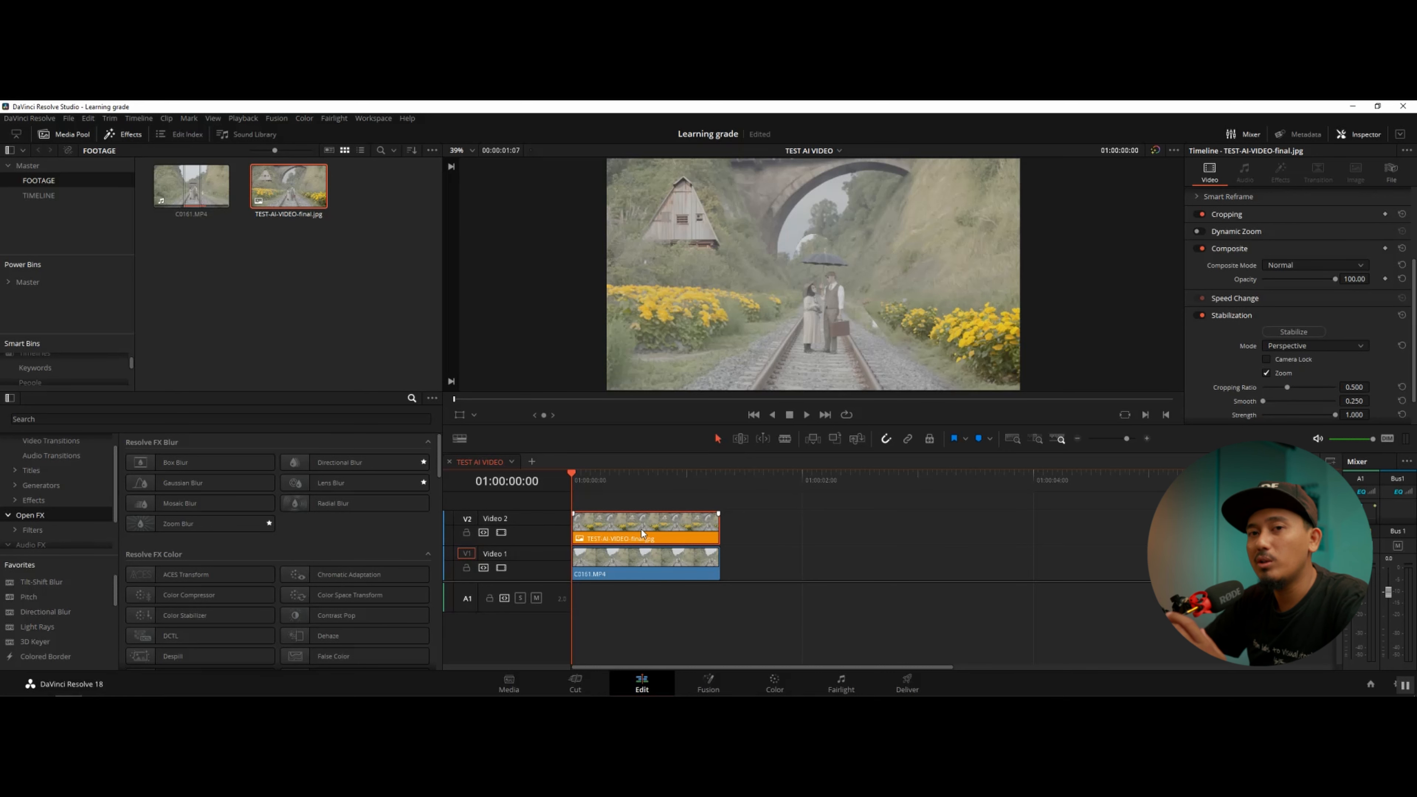
pyautogui.click(648, 562)
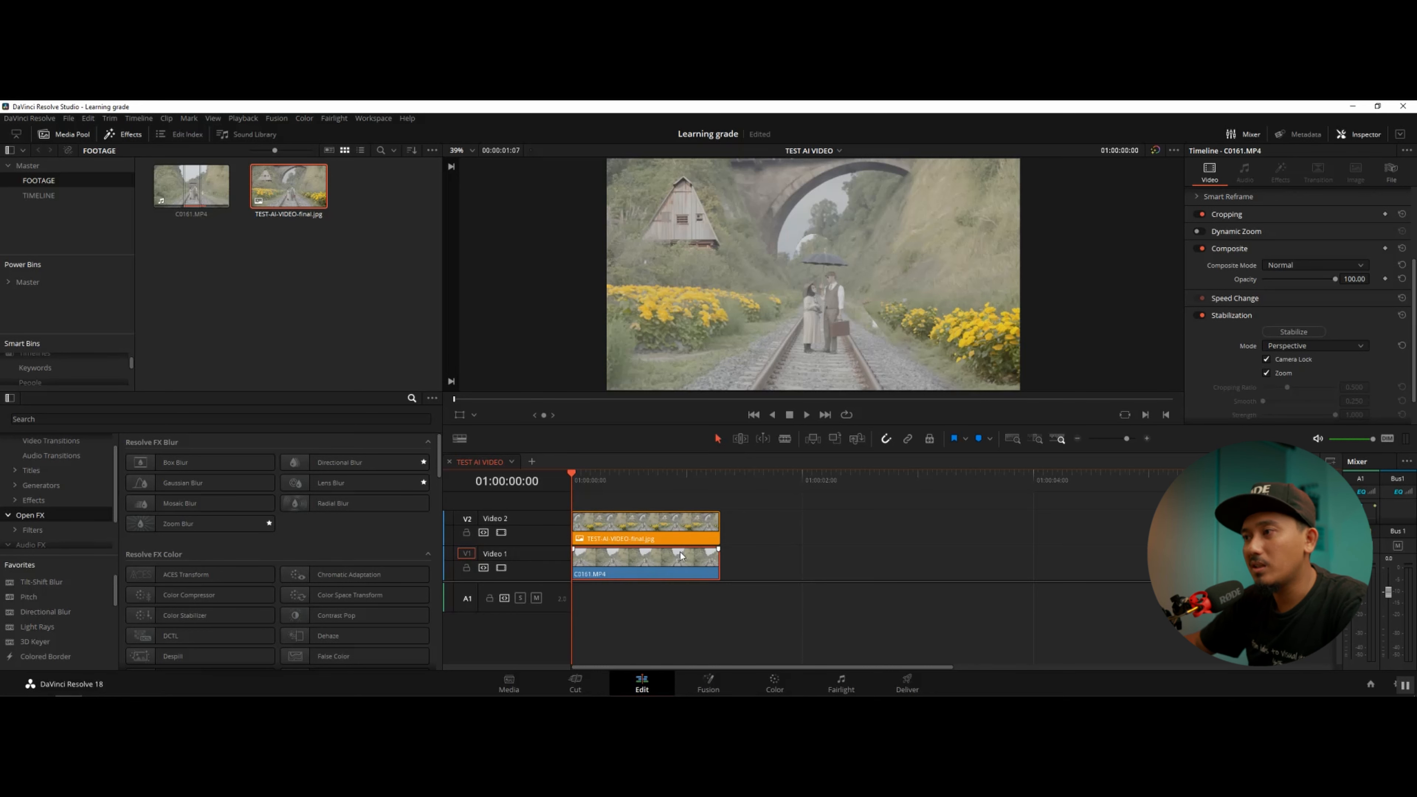
pyautogui.press('d')
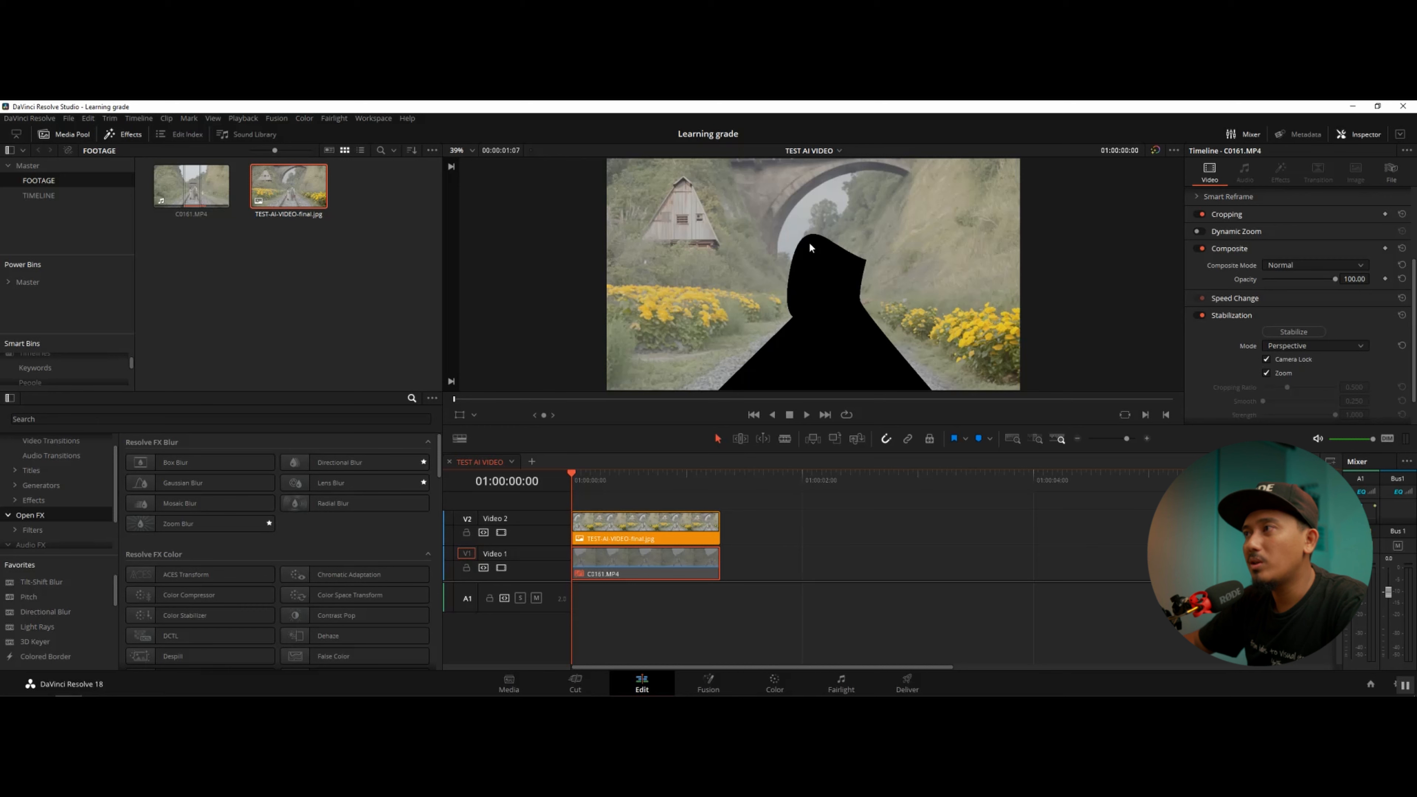
# Step: Increase the curve window's Soft 1 value on the Color page to feather the mask edge, and return to the Edit page
pyautogui.click(774, 682)
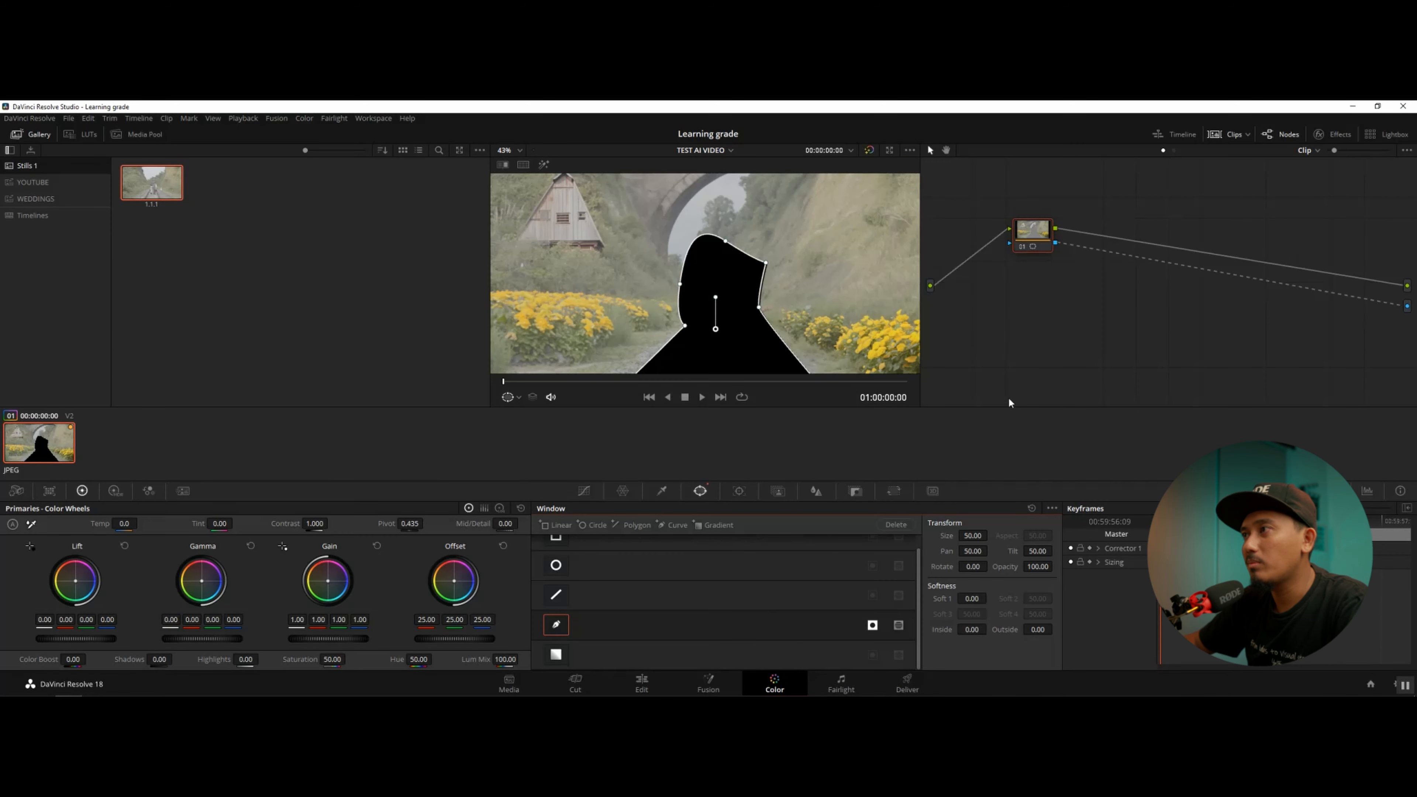
pyautogui.moveTo(972, 599); pyautogui.dragTo(990, 598)
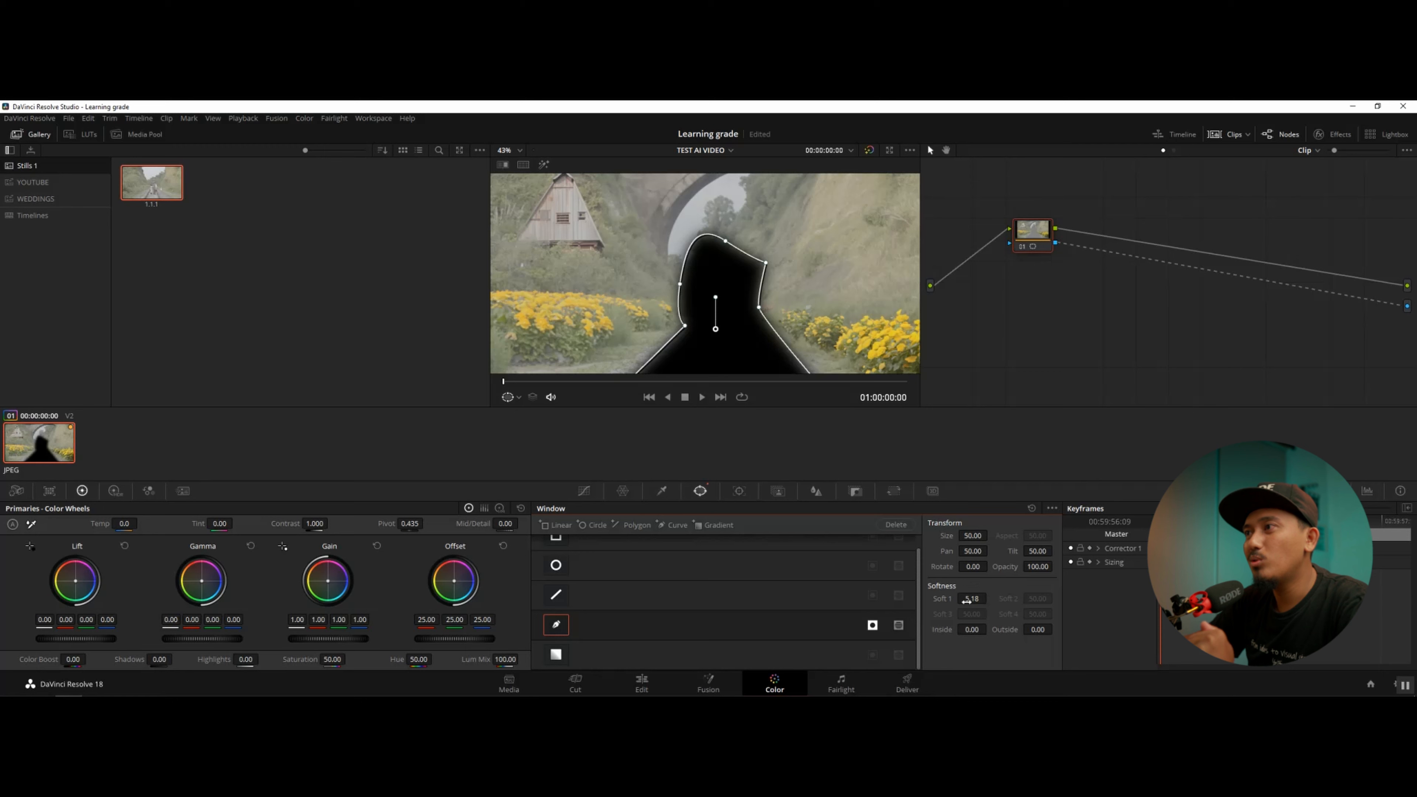
pyautogui.click(645, 680)
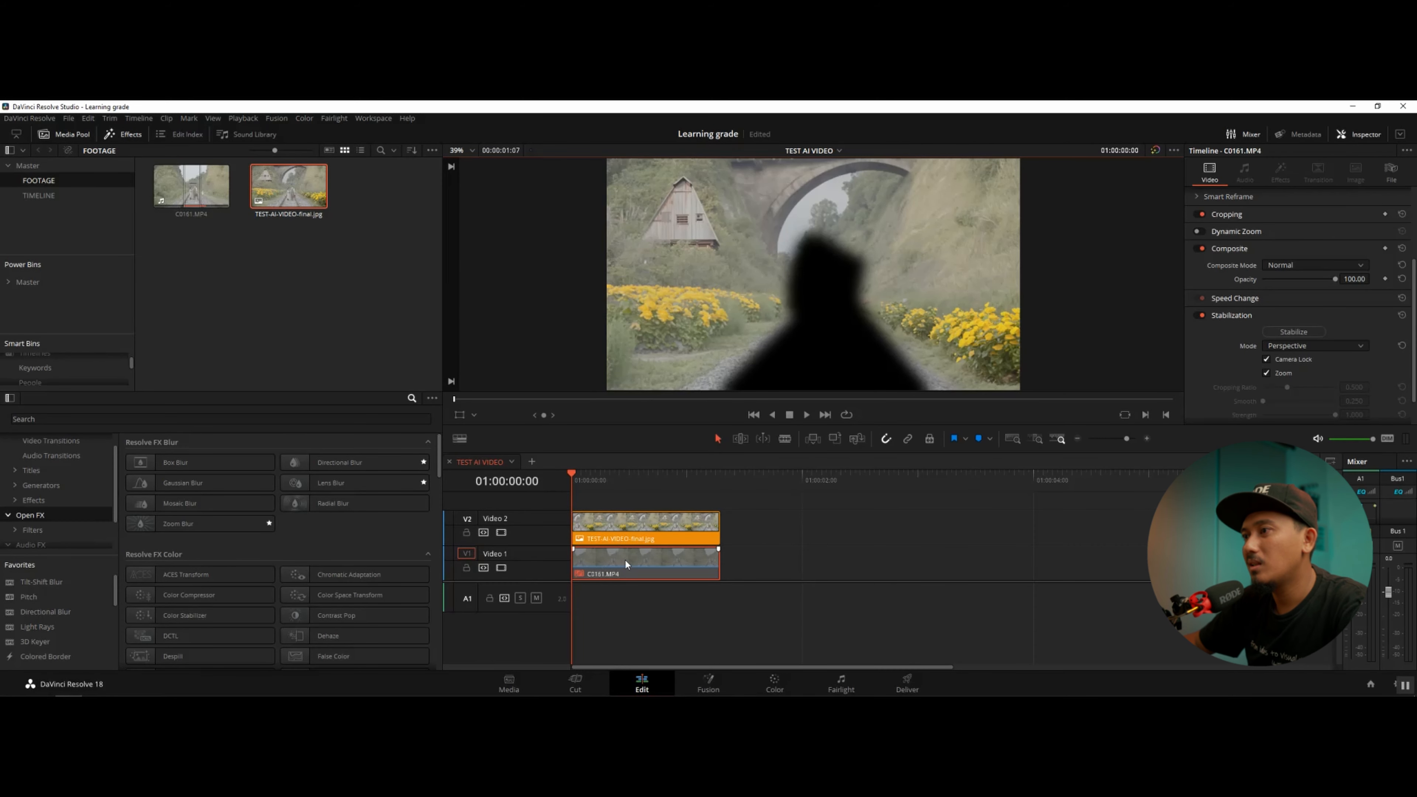
# Step: Re-enable C0161.MP4 on Video 1, play the feathered composite, and return the playhead to the start
pyautogui.click(629, 572)
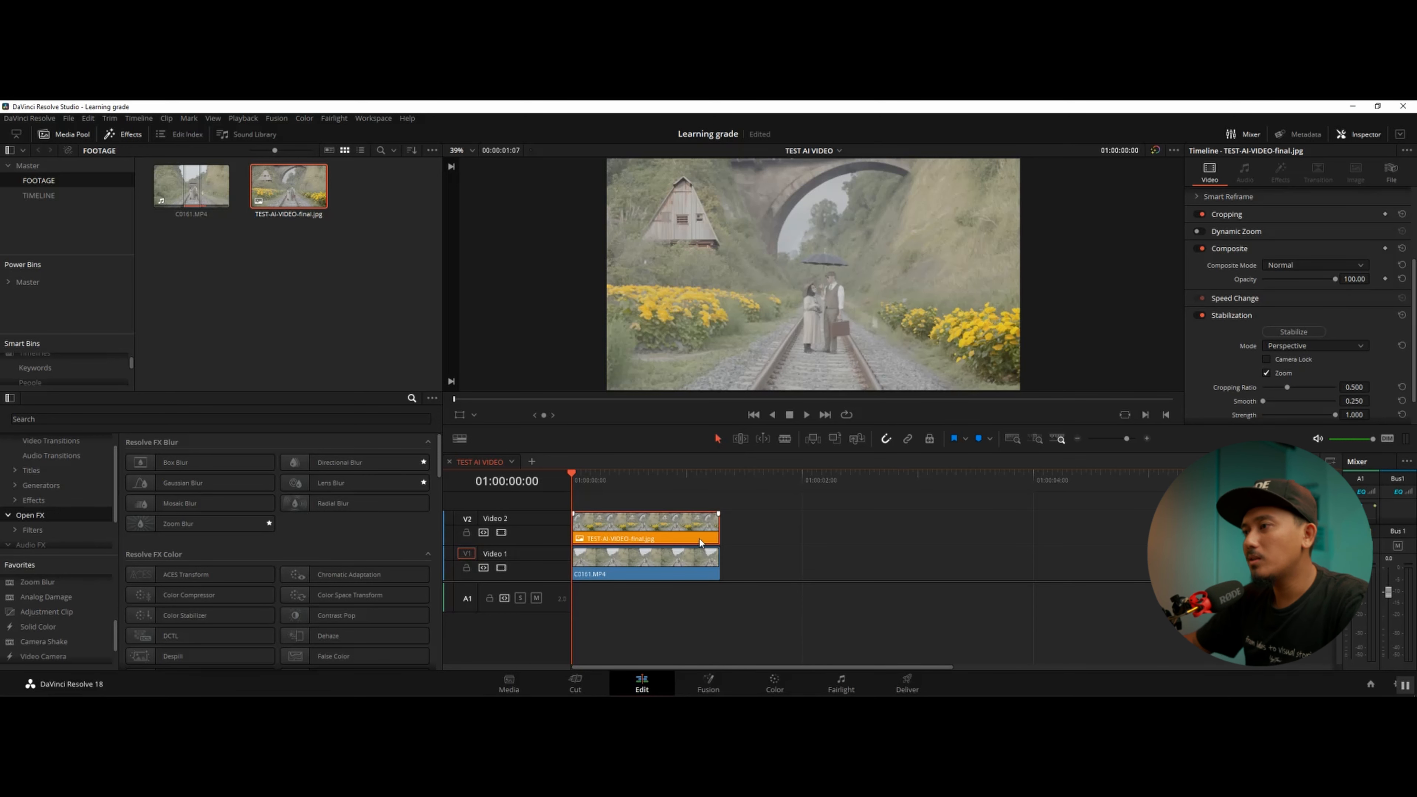
pyautogui.press('space')
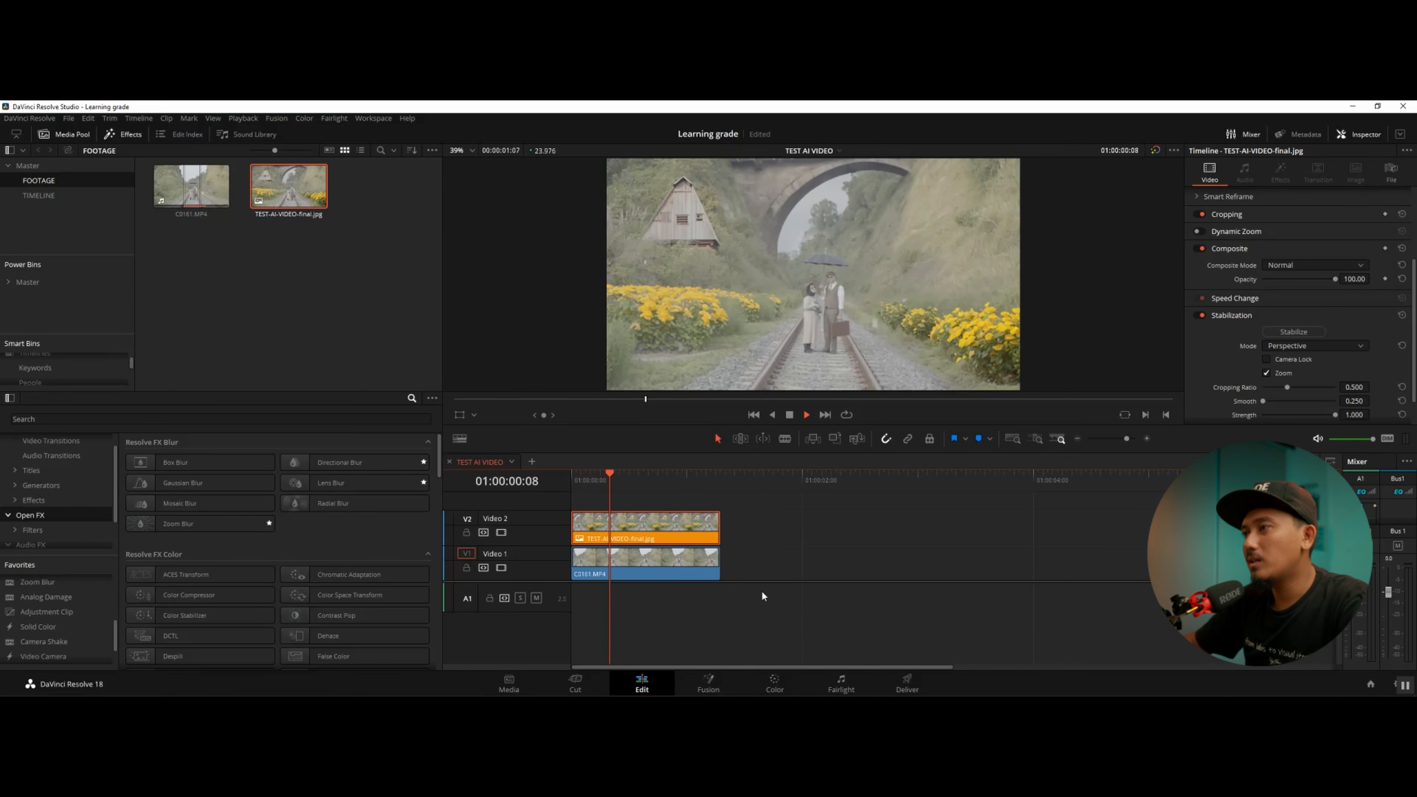
pyautogui.press('Home')
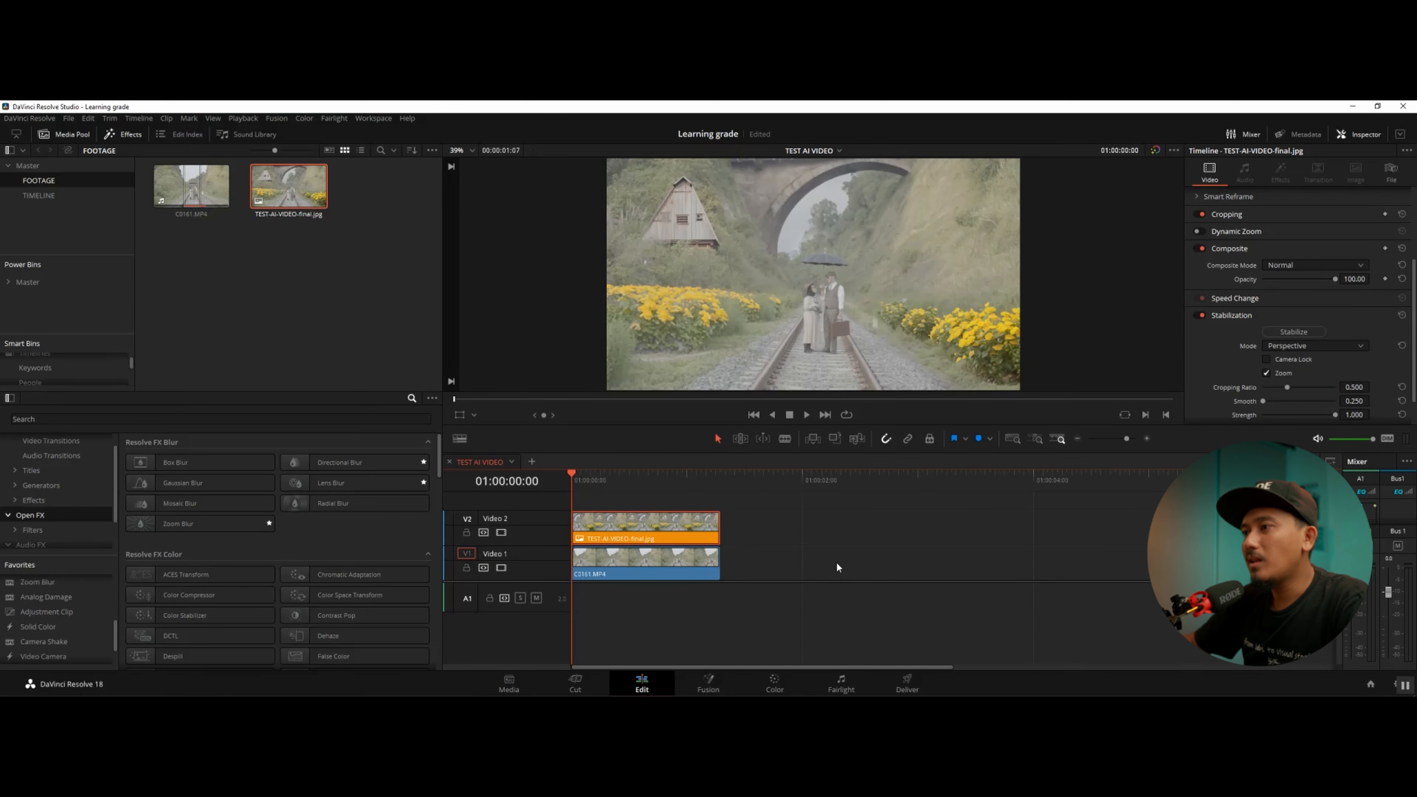
# Step: Combine TEST-AI-VIDEO-final.jpg and C0161.MP4 into a new compound clip named "final"
pyautogui.moveTo(846, 511); pyautogui.dragTo(631, 567)
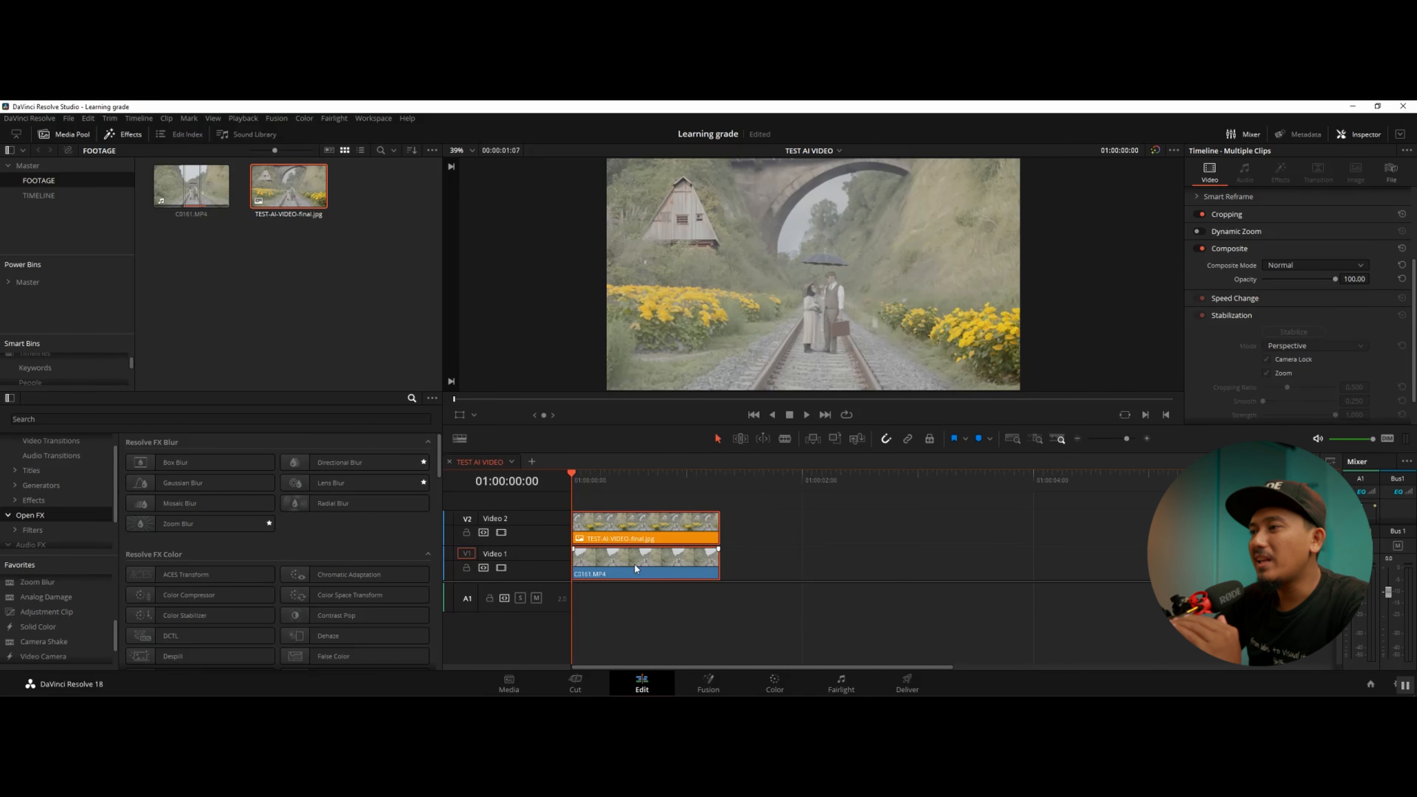
pyautogui.rightClick(634, 565)
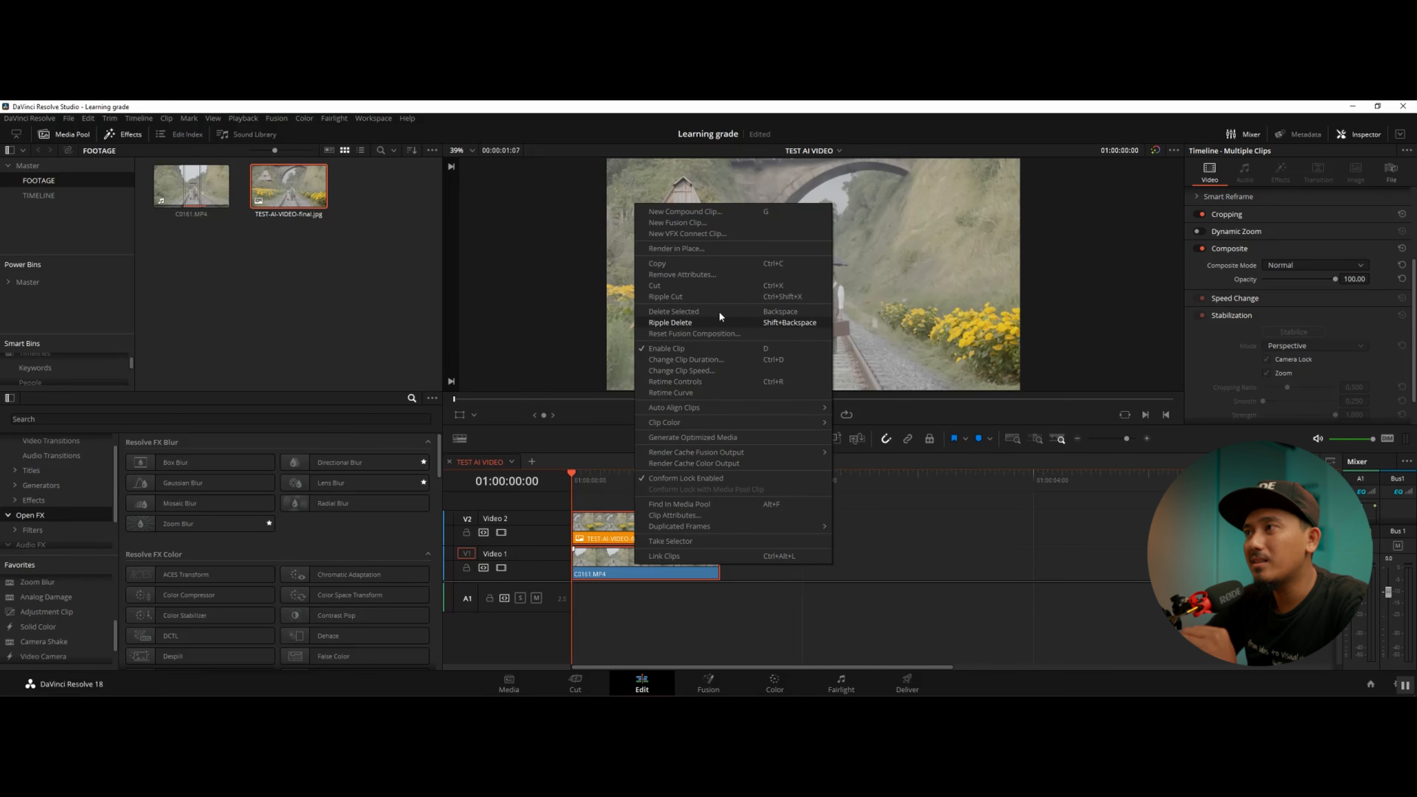
pyautogui.click(694, 212)
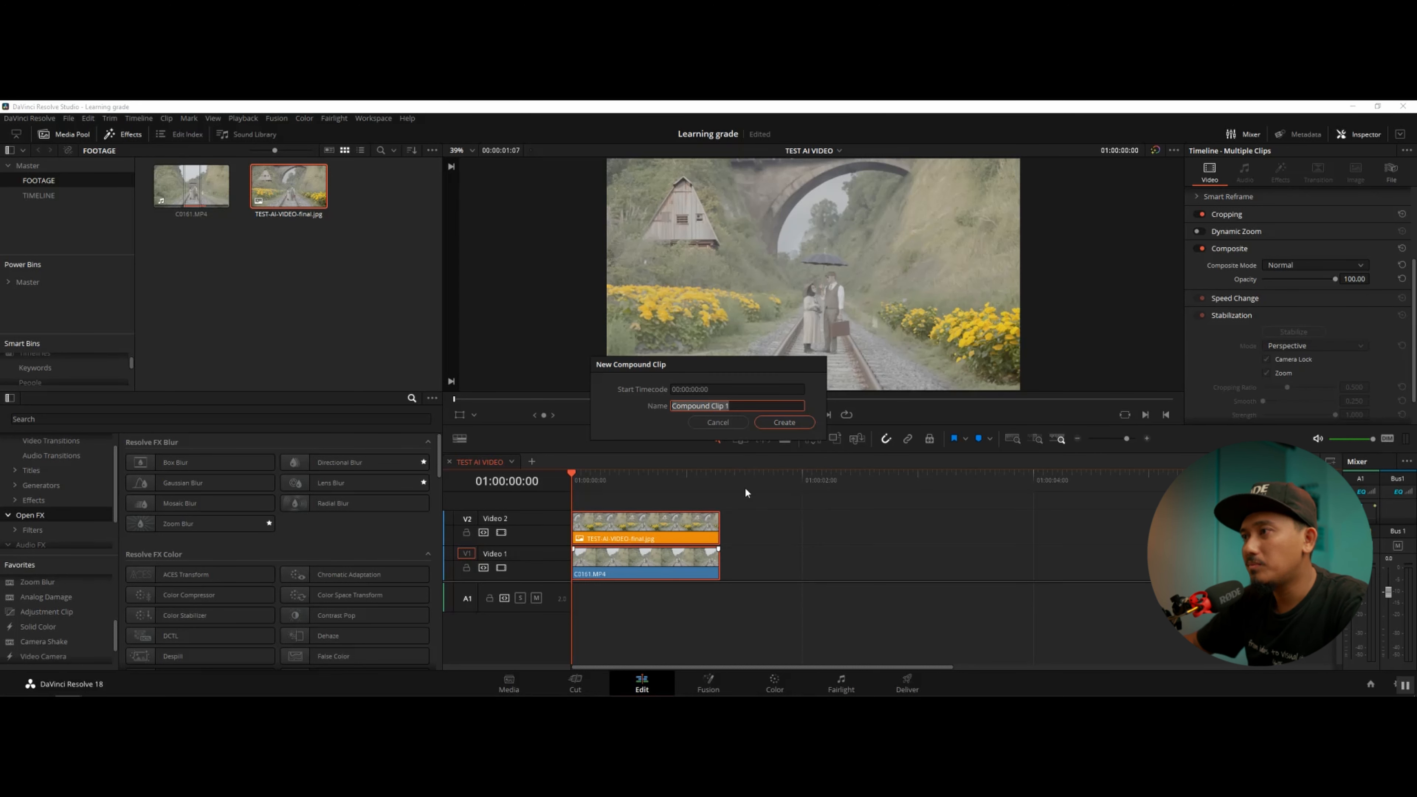
pyautogui.write('final')
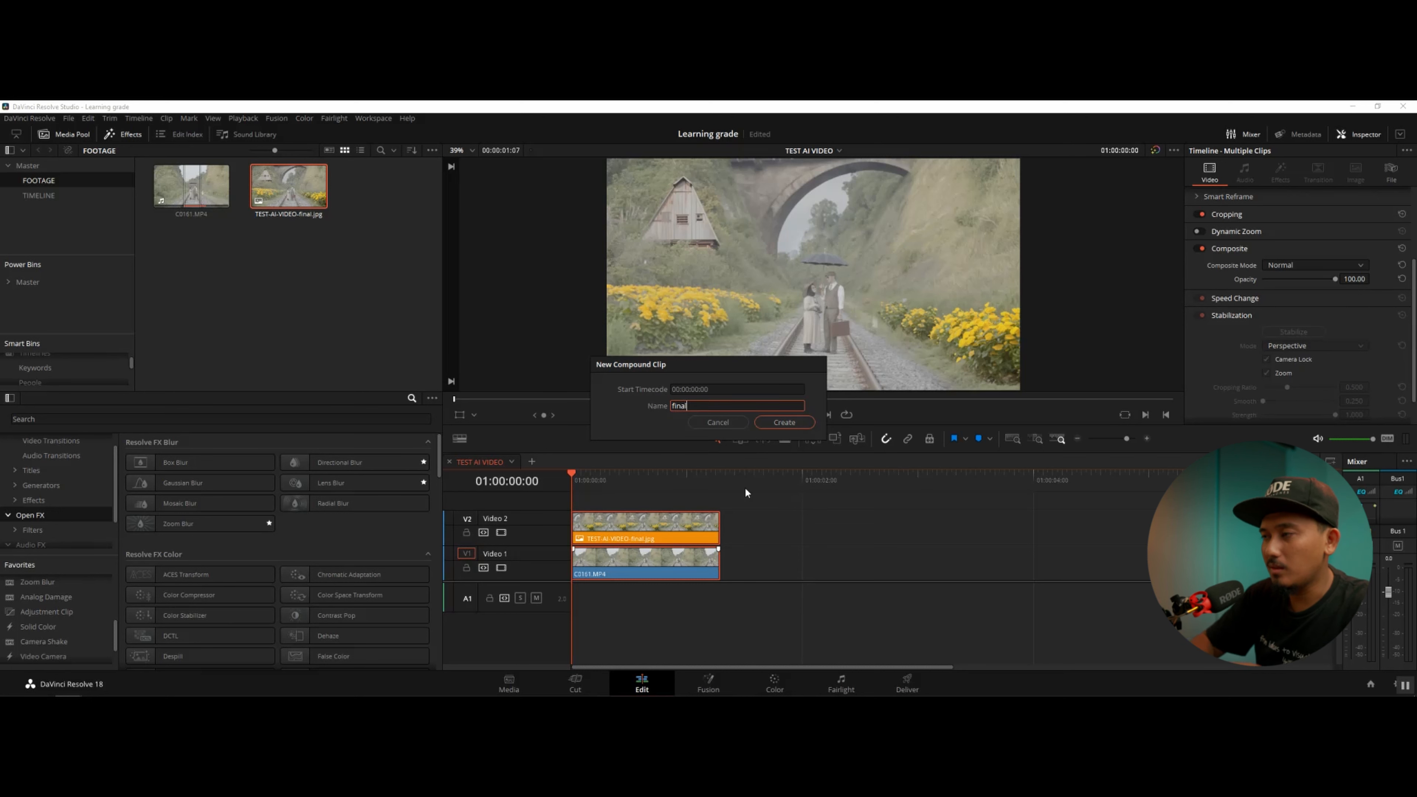
pyautogui.click(785, 422)
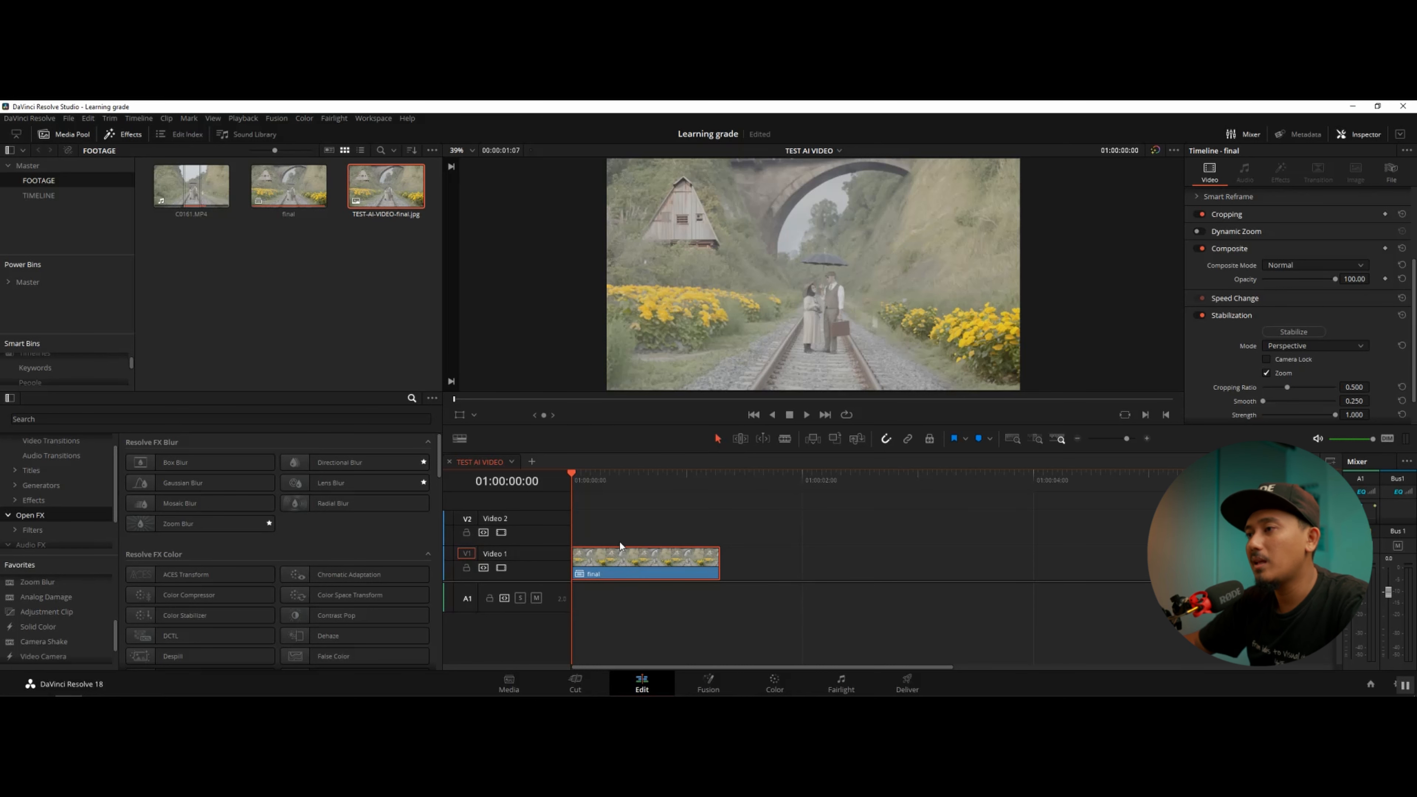
# Step: Play the compound clip "final" several times from its start to check the blended shot
pyautogui.press('space')
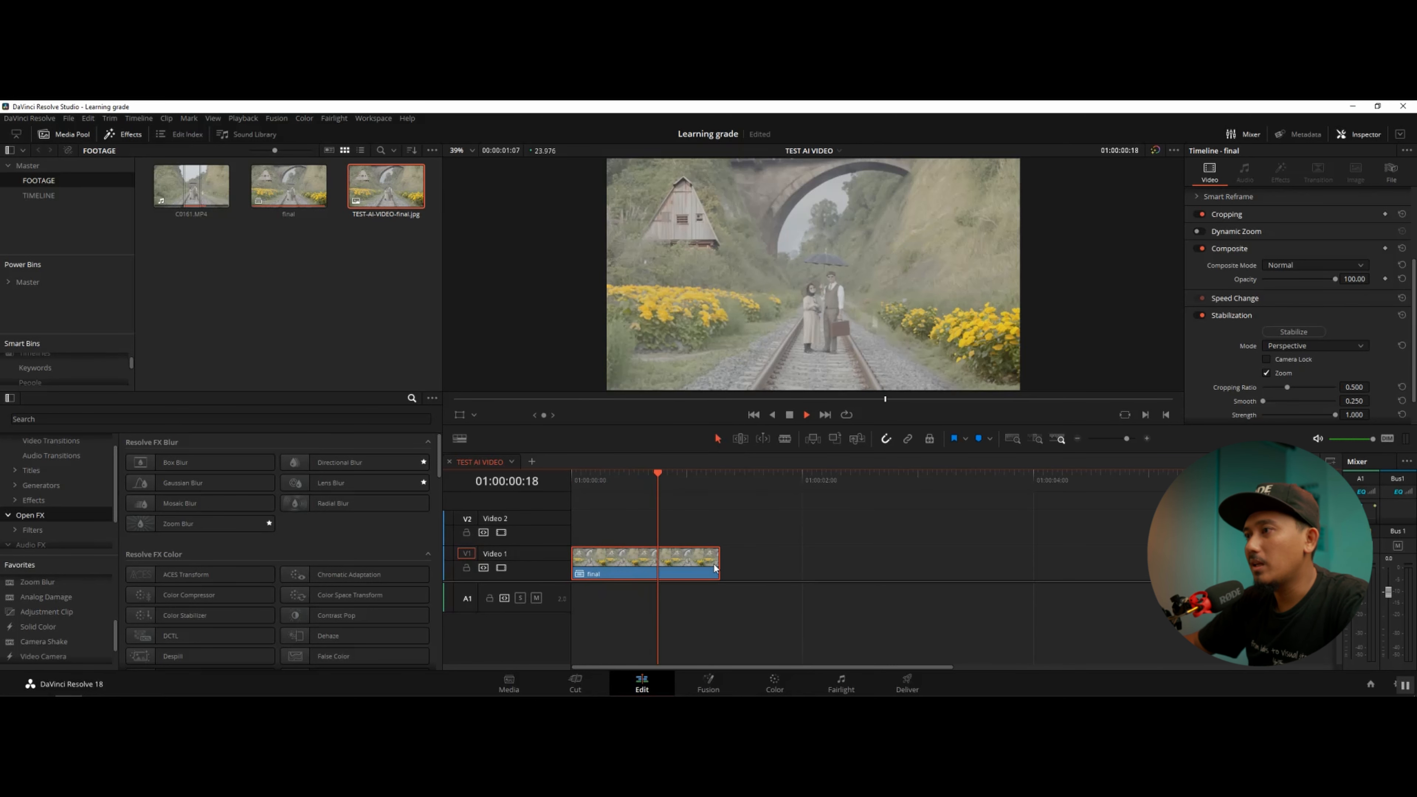
pyautogui.press('Home')
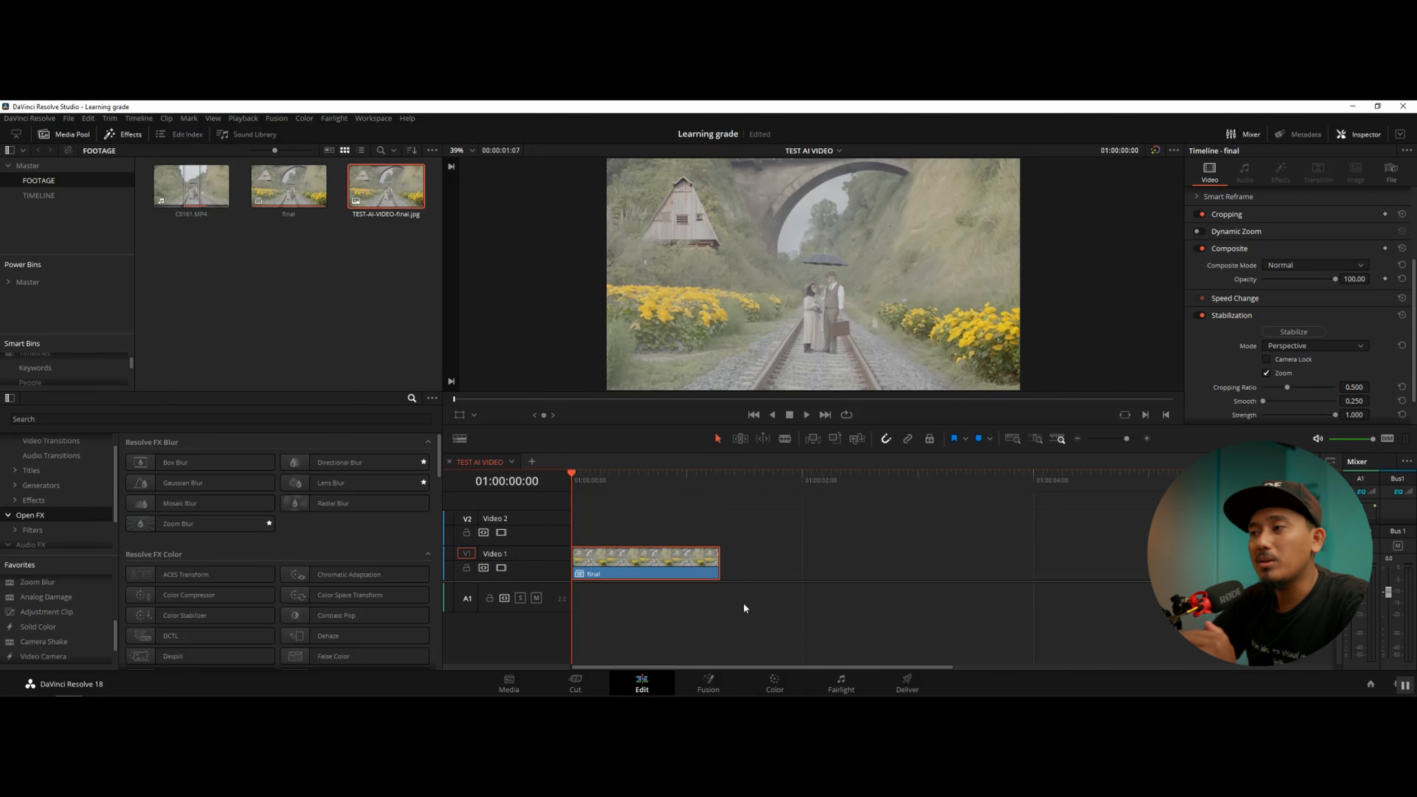
pyautogui.press('space')
pyautogui.press('space')
pyautogui.moveTo(658, 476); pyautogui.dragTo(570, 478)
pyautogui.press('space')
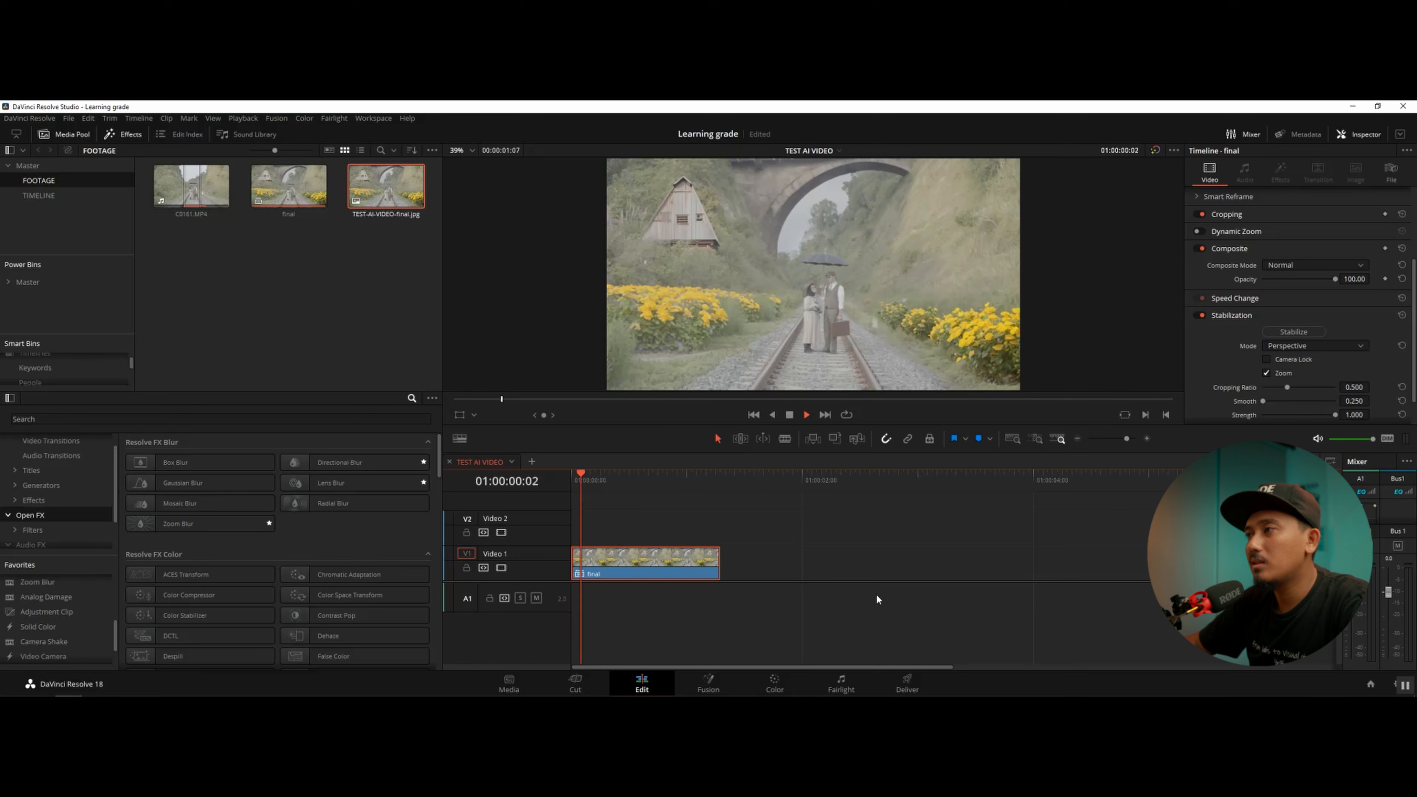
pyautogui.moveTo(582, 484); pyautogui.dragTo(571, 486)
pyautogui.press('space')
pyautogui.press('space')
# Step: Place an Adjustment Clip on Video 2 above the compound clip "final" and trim it to the same length
pyautogui.scroll(-2, 79, 586)
pyautogui.scroll(5, 92, 609)
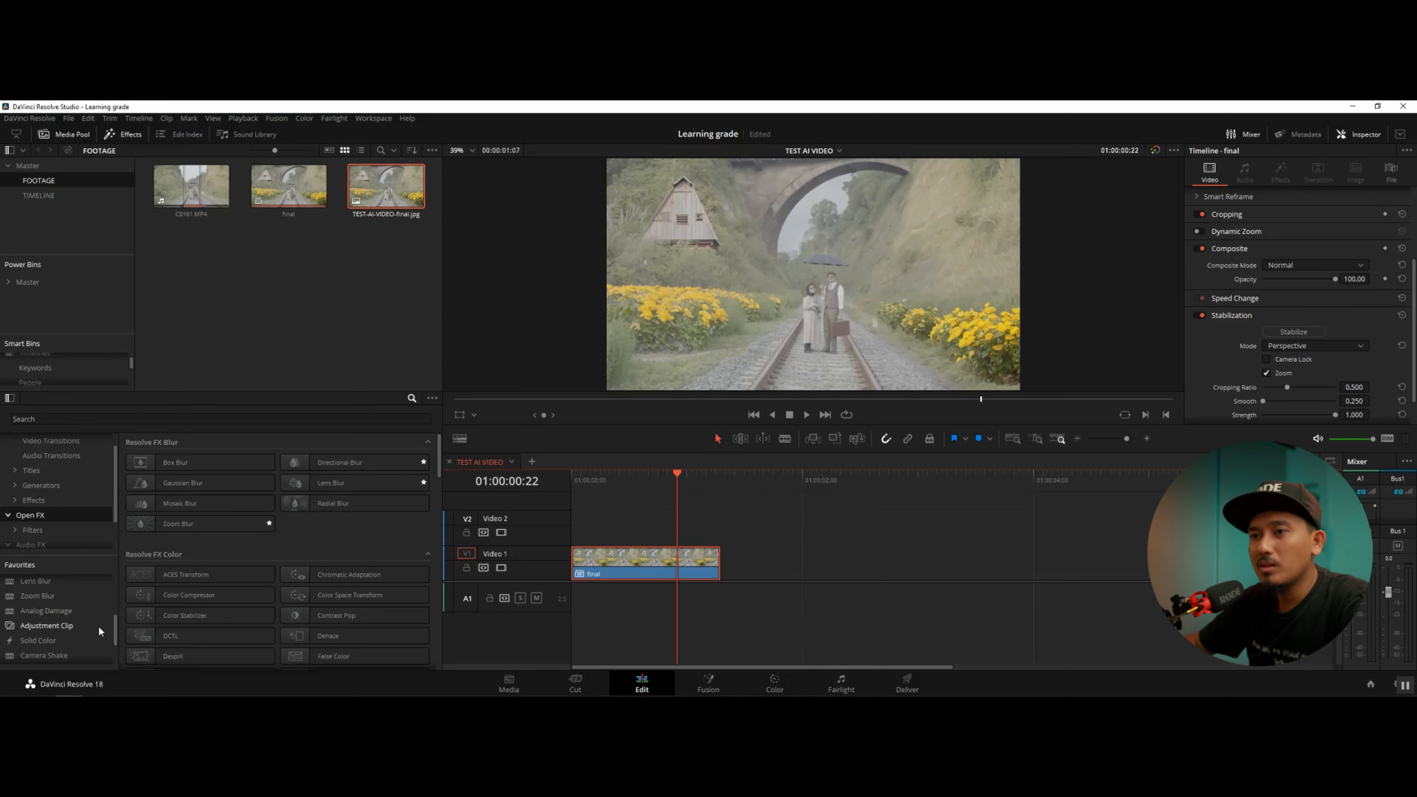
pyautogui.click(91, 419)
pyautogui.write('adjust')
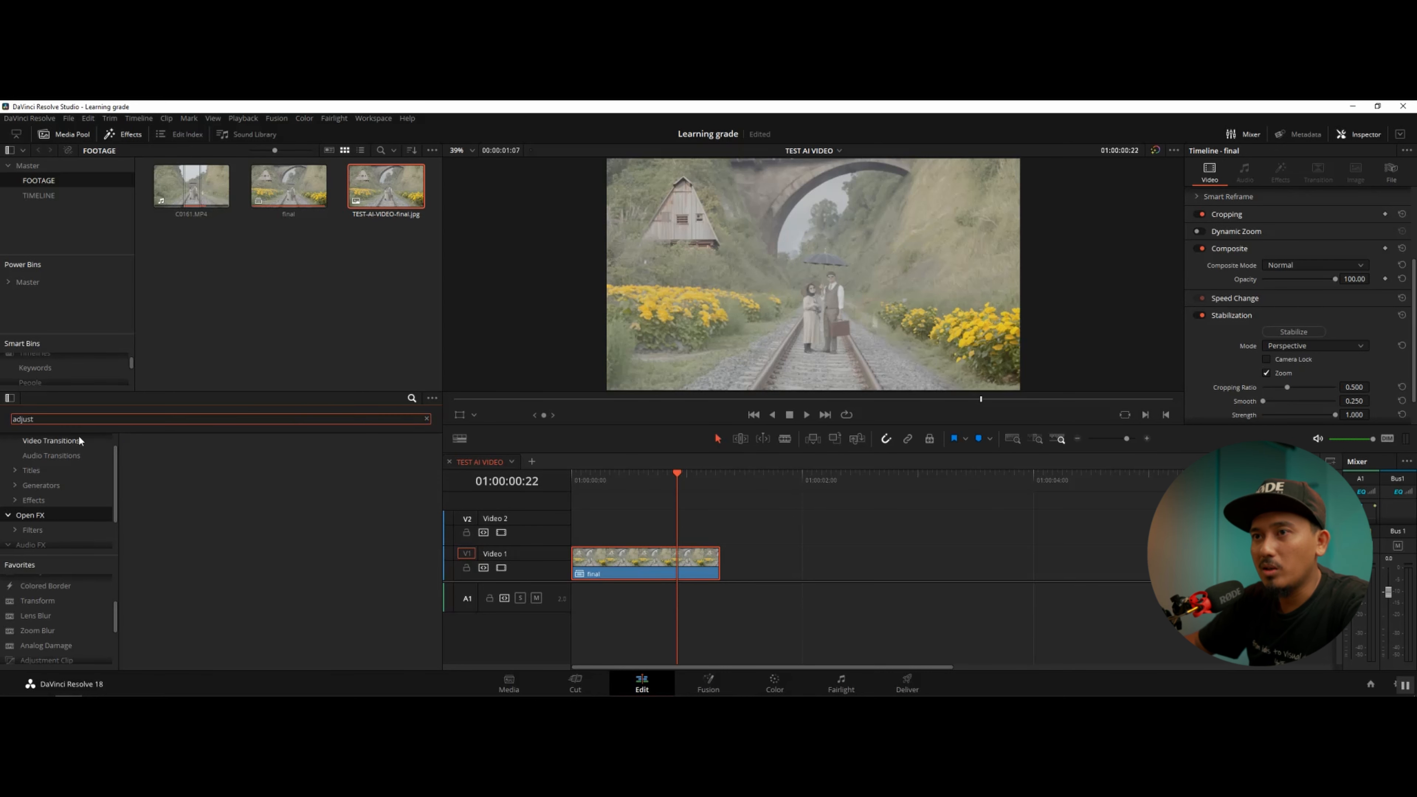
pyautogui.click(34, 502)
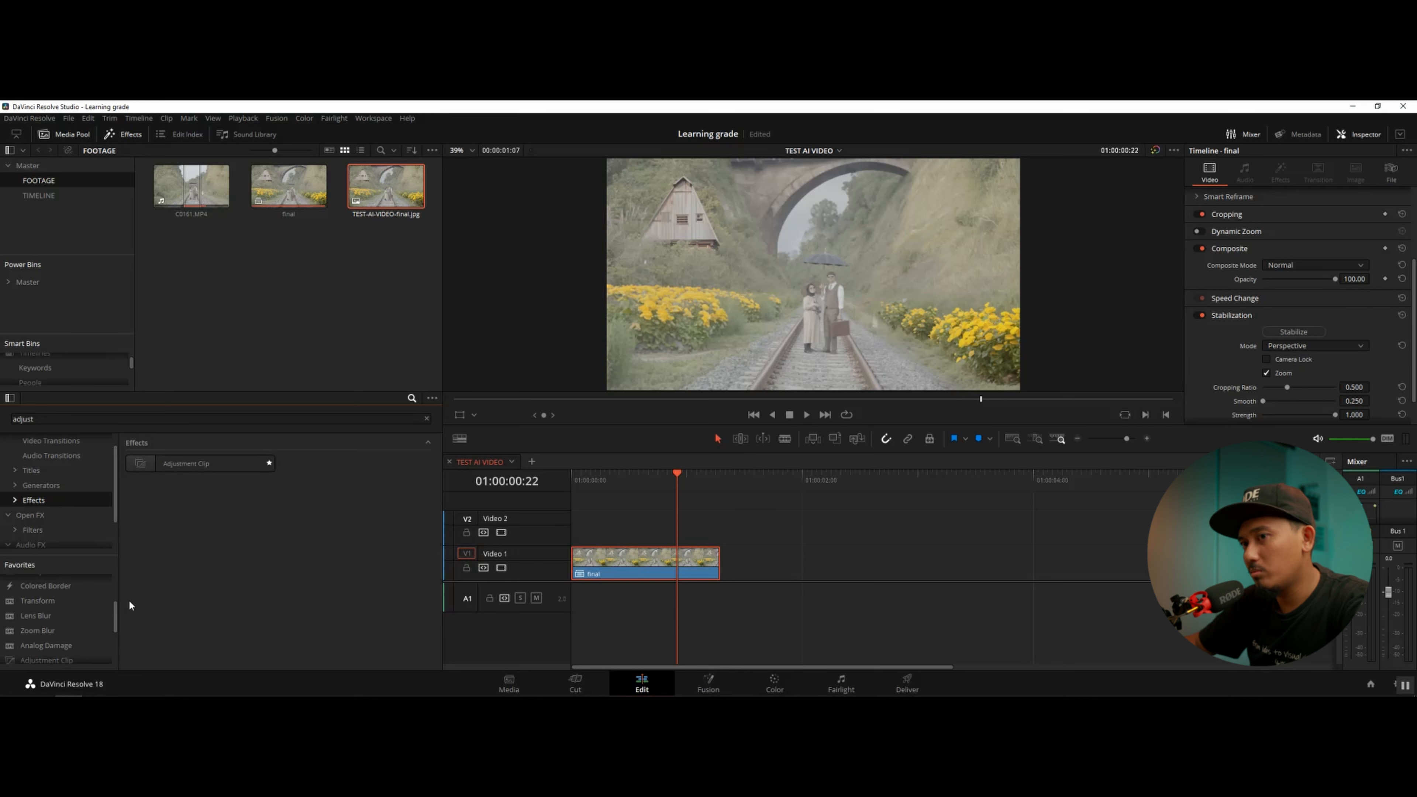
pyautogui.moveTo(116, 617); pyautogui.dragTo(116, 642)
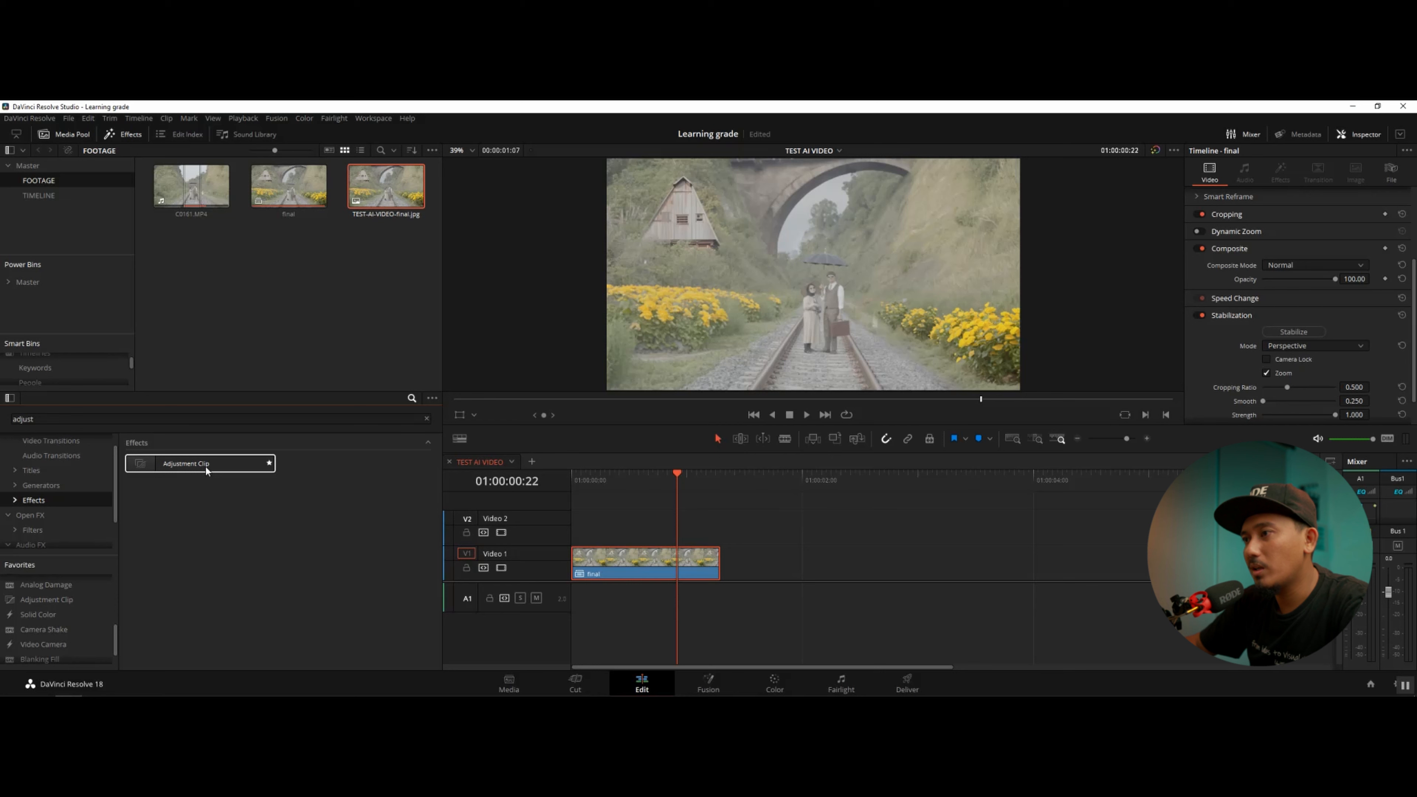
pyautogui.moveTo(219, 465); pyautogui.dragTo(590, 525)
pyautogui.click(761, 534)
pyautogui.moveTo(1144, 529); pyautogui.dragTo(720, 529)
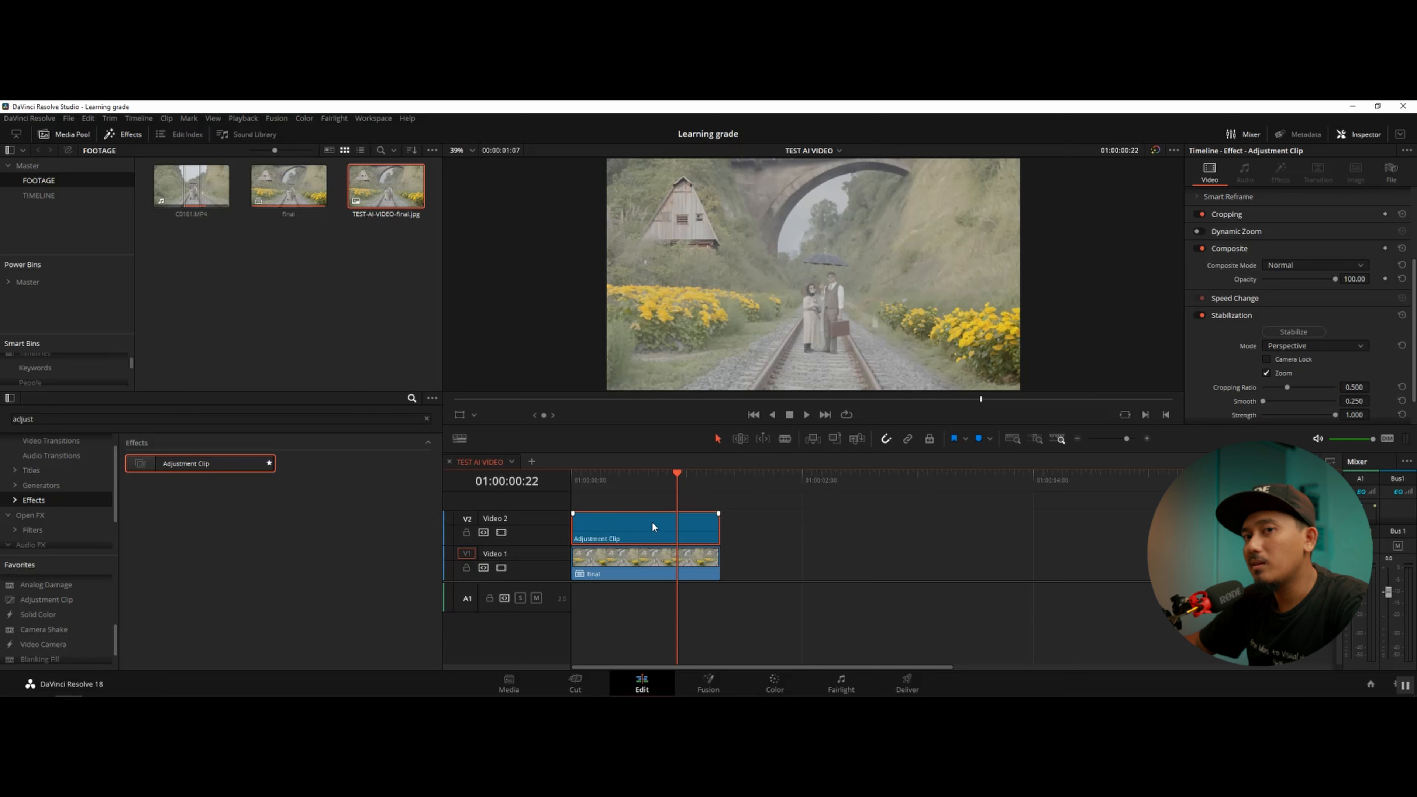
# Step: Apply the Open FX Camera Shake effect to the Adjustment Clip and preview the shot
pyautogui.click(427, 420)
pyautogui.write('camera')
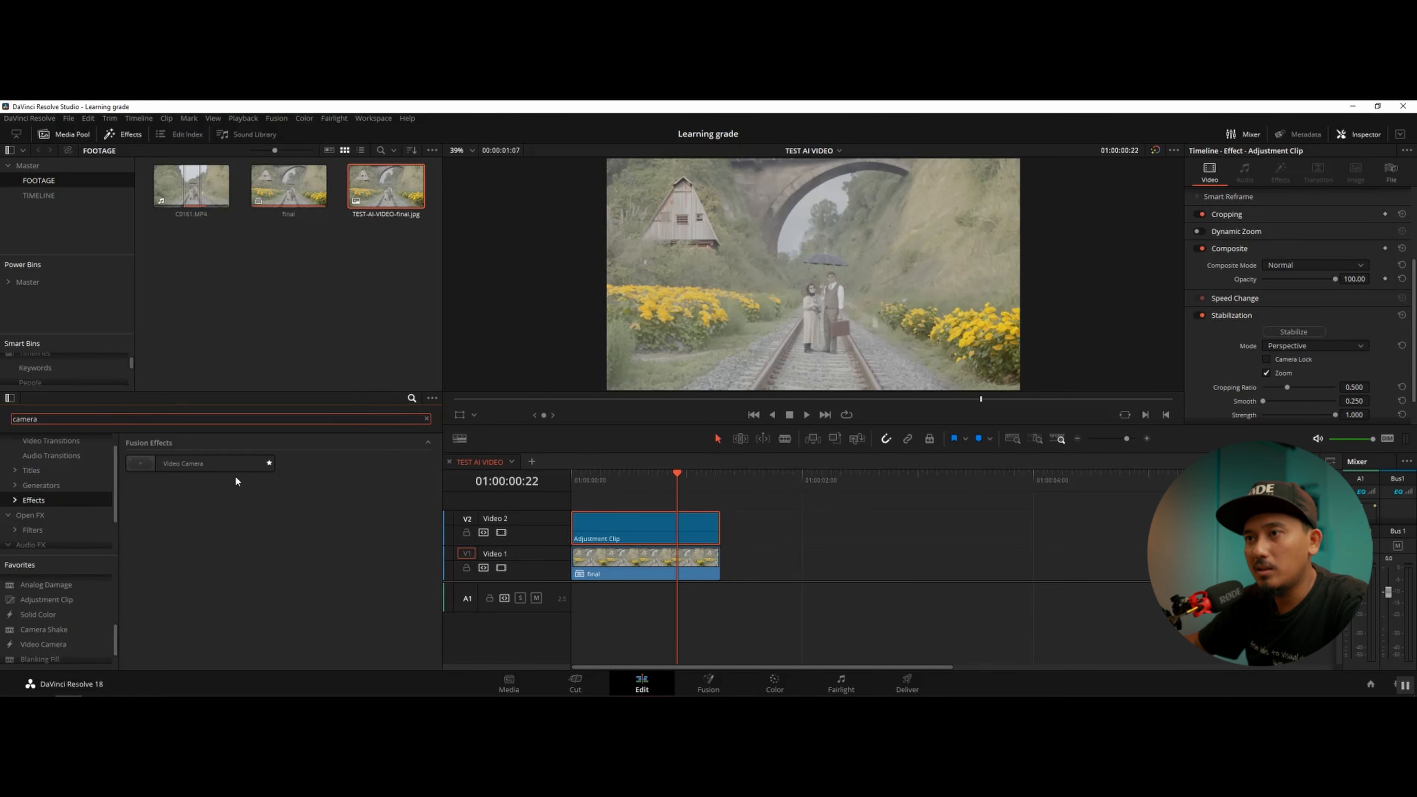
pyautogui.click(32, 516)
pyautogui.click(194, 462)
pyautogui.moveTo(194, 462); pyautogui.dragTo(389, 493)
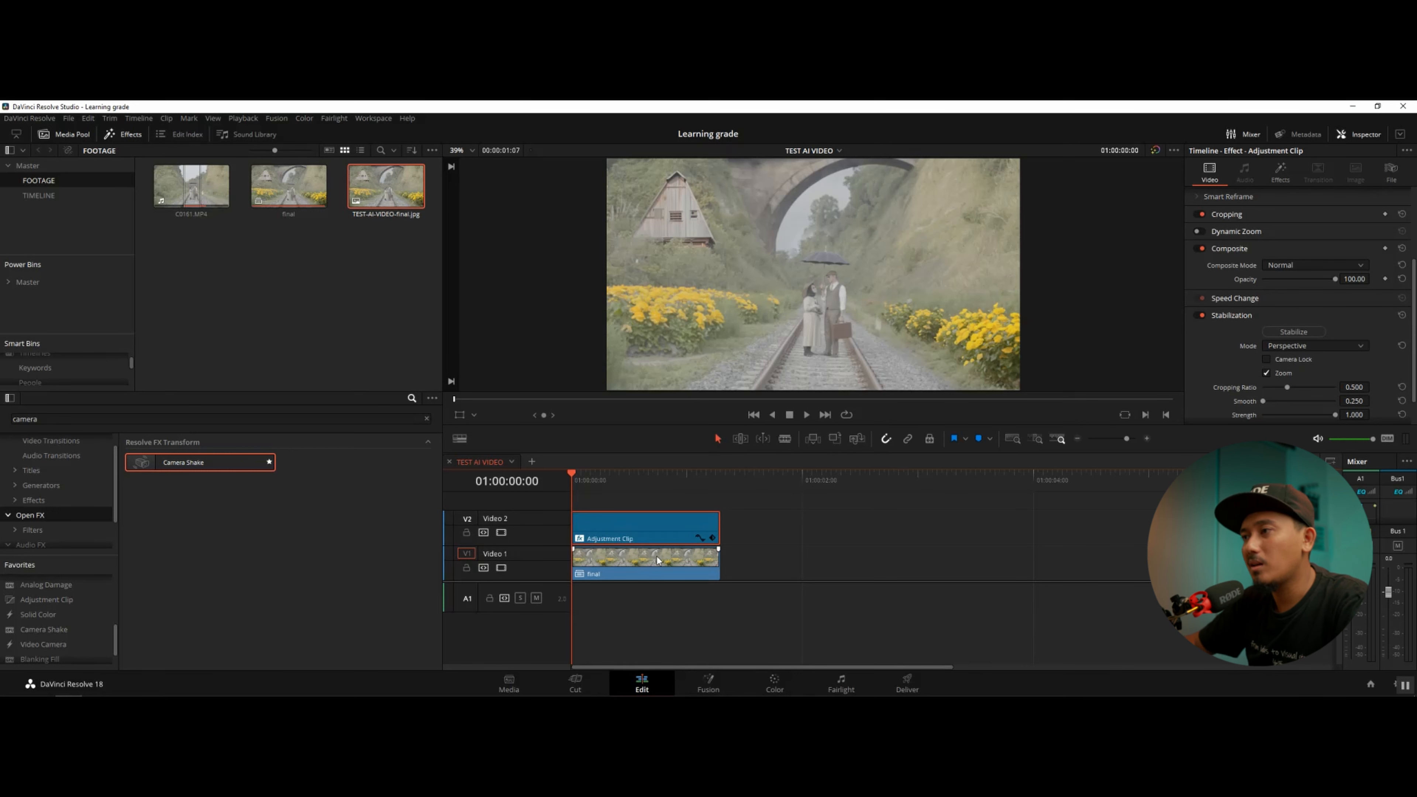
pyautogui.press('space')
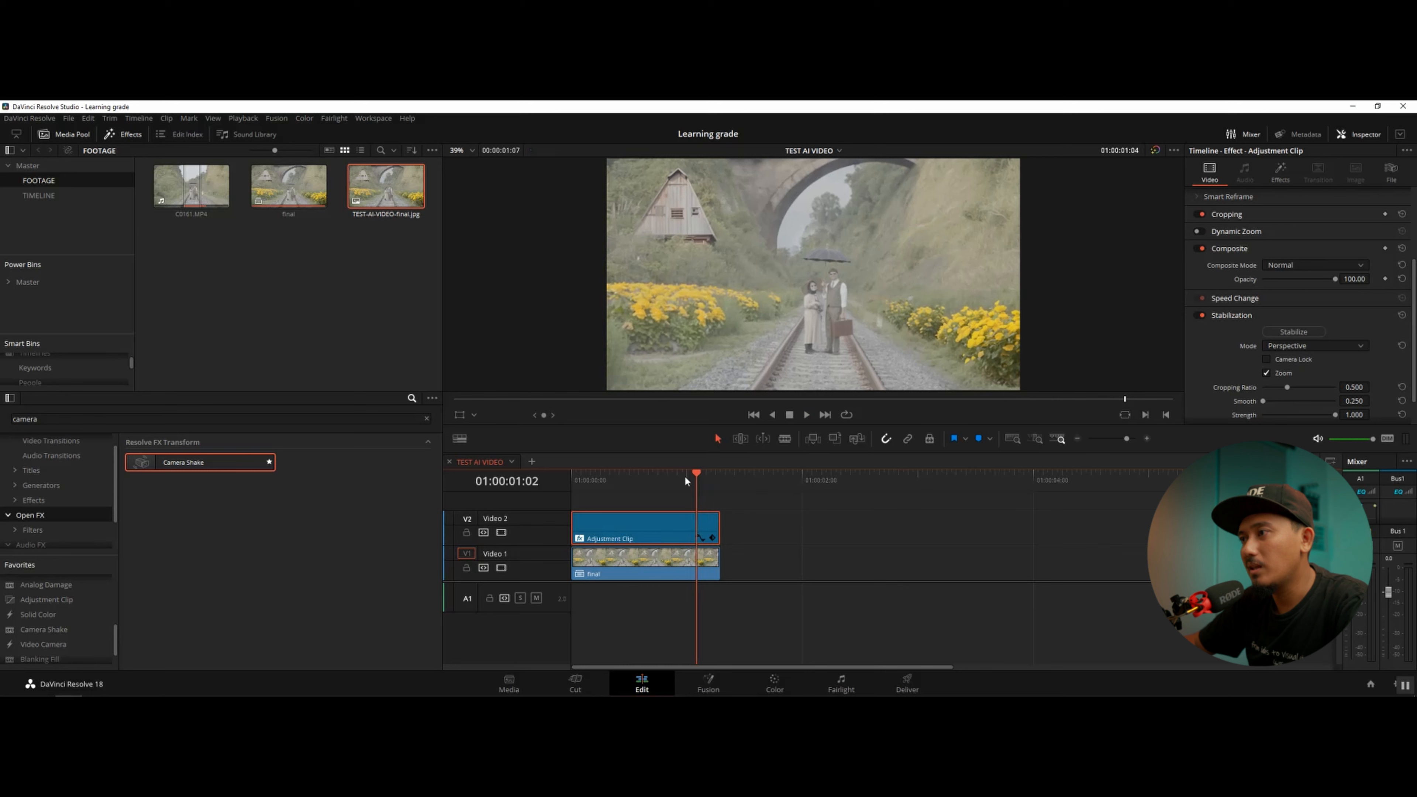
pyautogui.moveTo(680, 489); pyautogui.dragTo(586, 488)
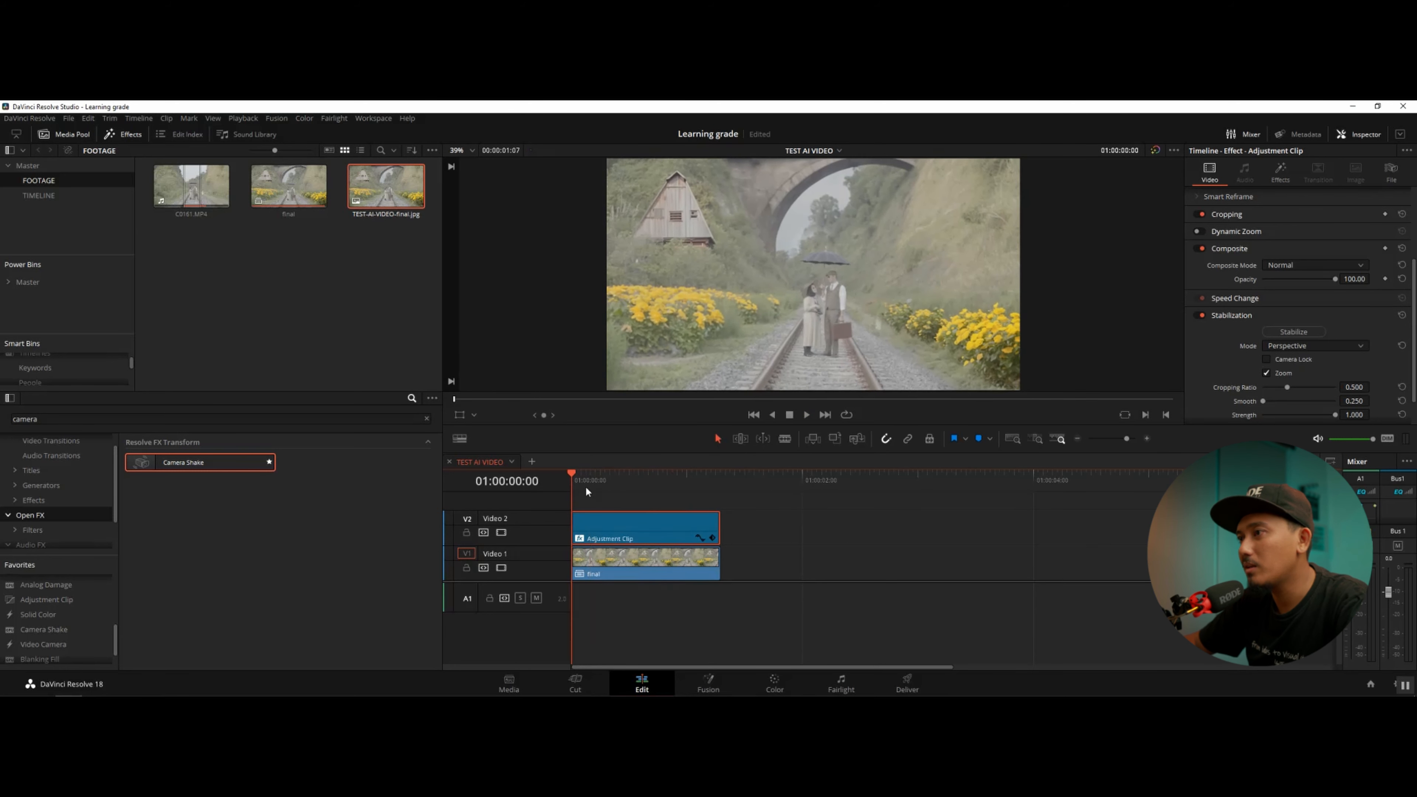
# Step: Lower the PTR Speed of the Adjustment Clip's Camera Shake effect to 0.109
pyautogui.click(1283, 174)
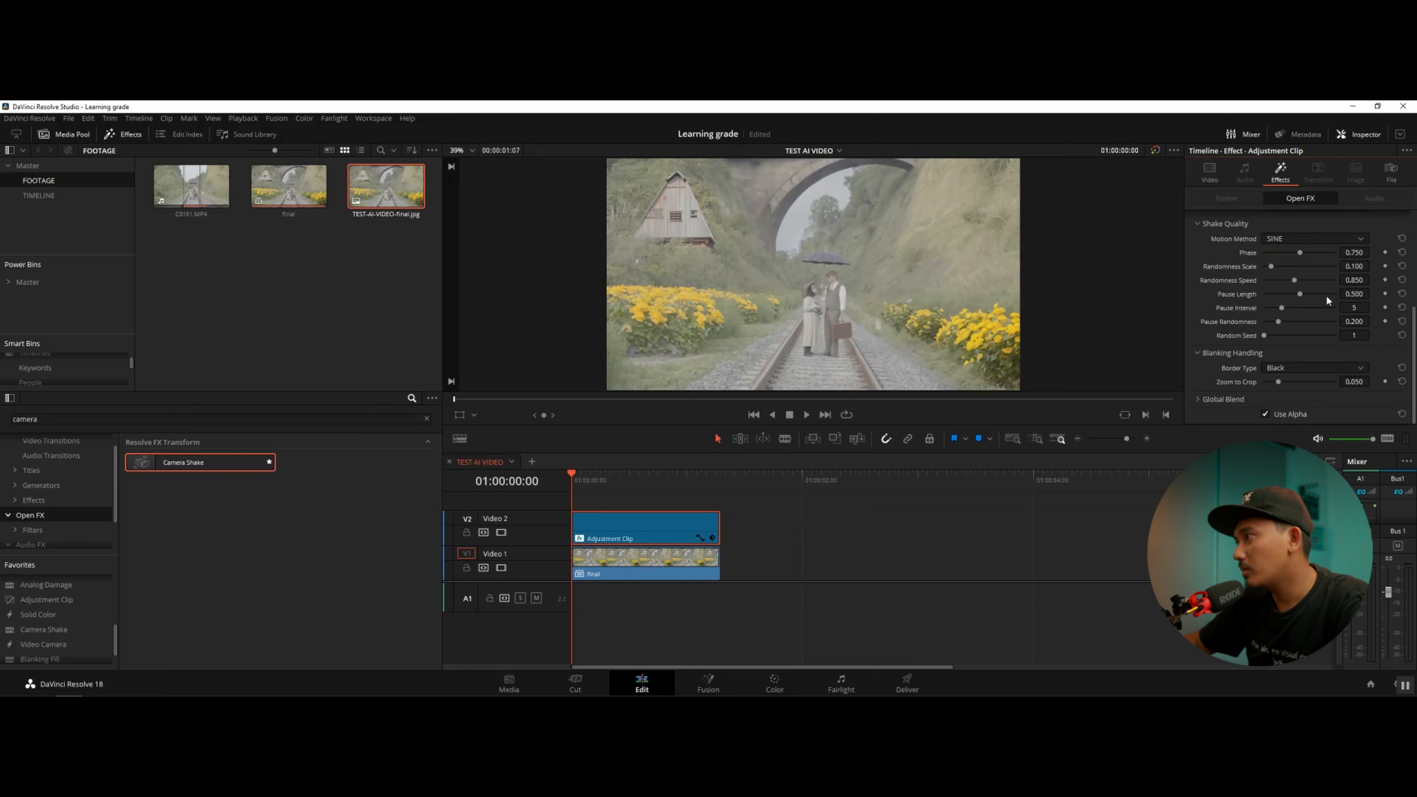
pyautogui.scroll(4, 1283, 327)
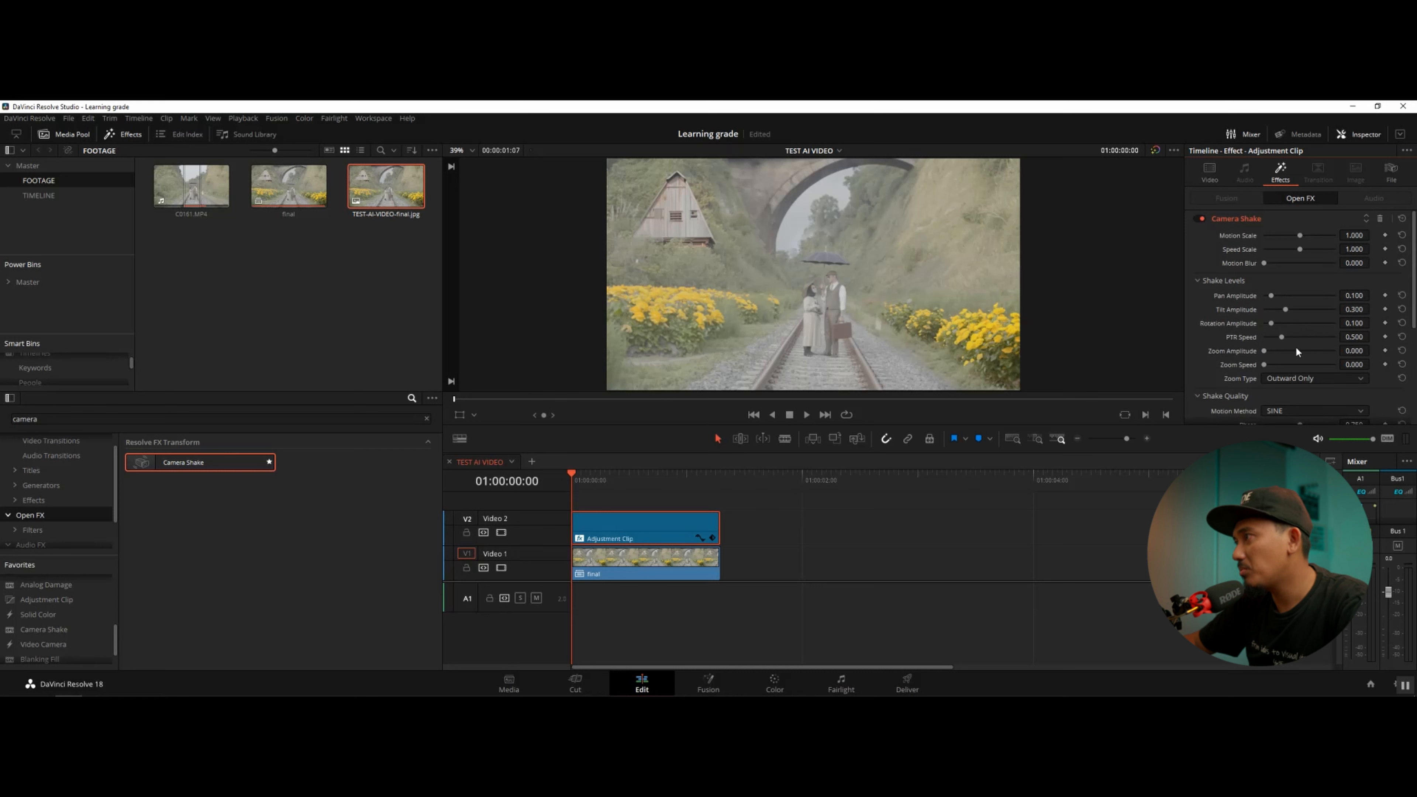
pyautogui.moveTo(1279, 336); pyautogui.dragTo(1282, 336)
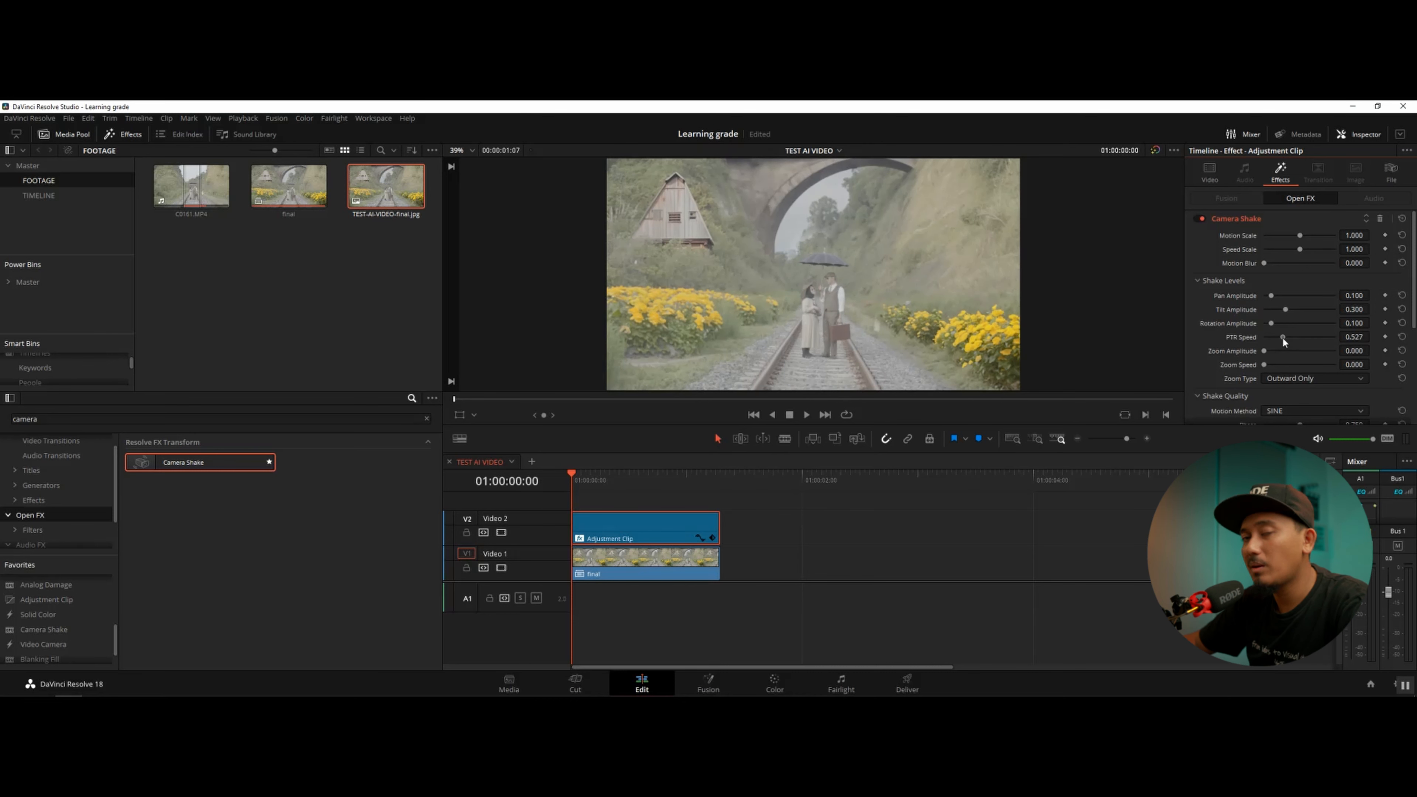
pyautogui.moveTo(1281, 337); pyautogui.dragTo(1267, 336)
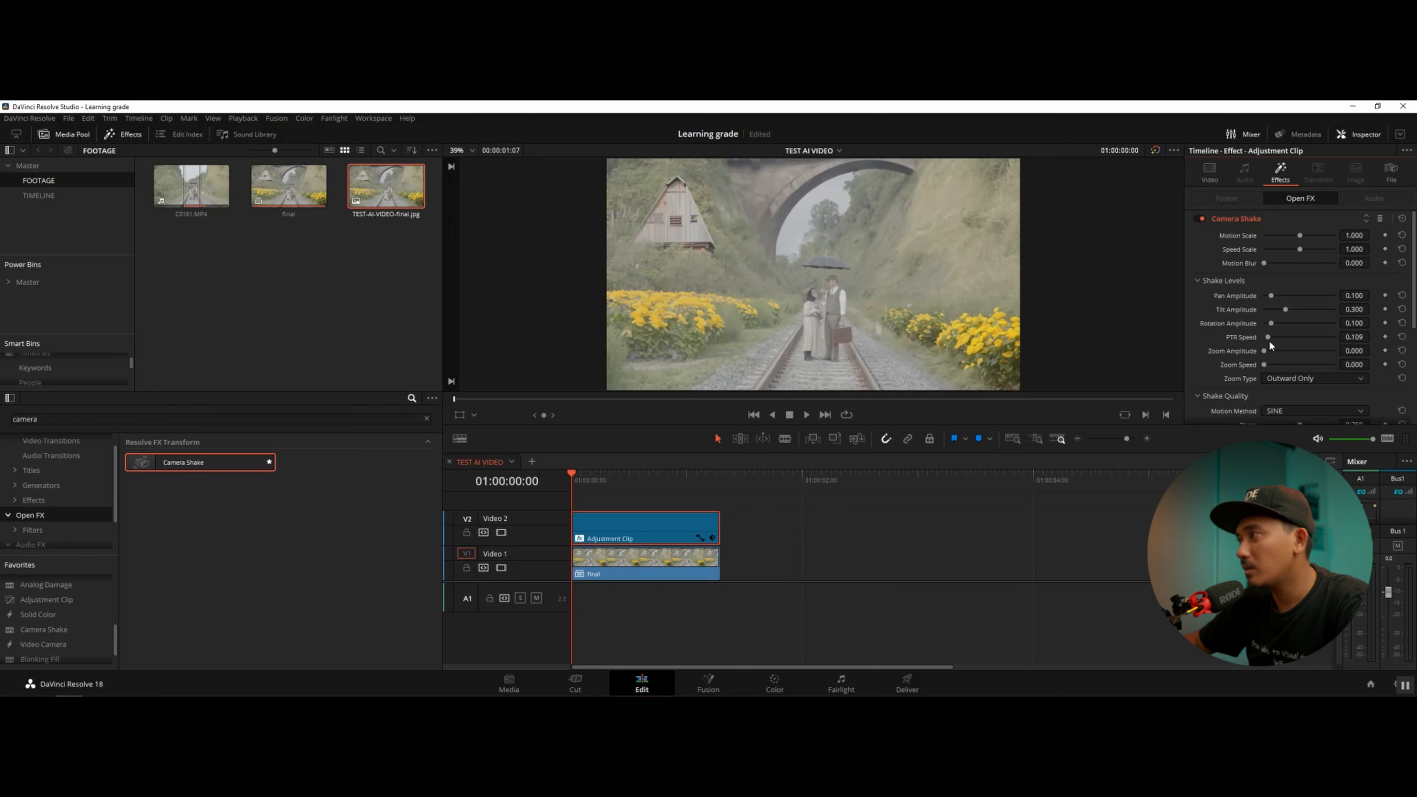
# Step: Play the shot several times from its start to check the slower camera shake
pyautogui.press('space')
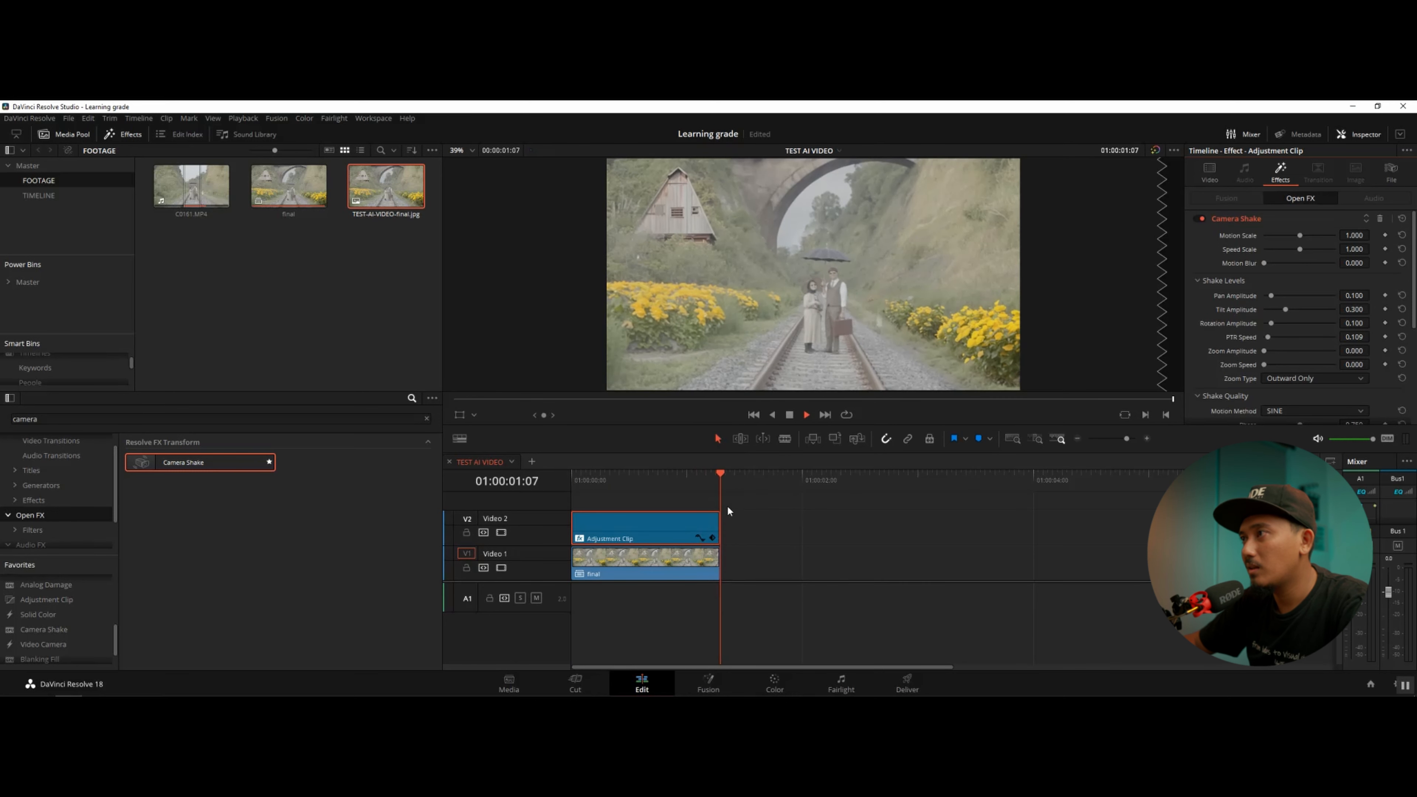
pyautogui.moveTo(682, 481); pyautogui.dragTo(556, 488)
pyautogui.press('space')
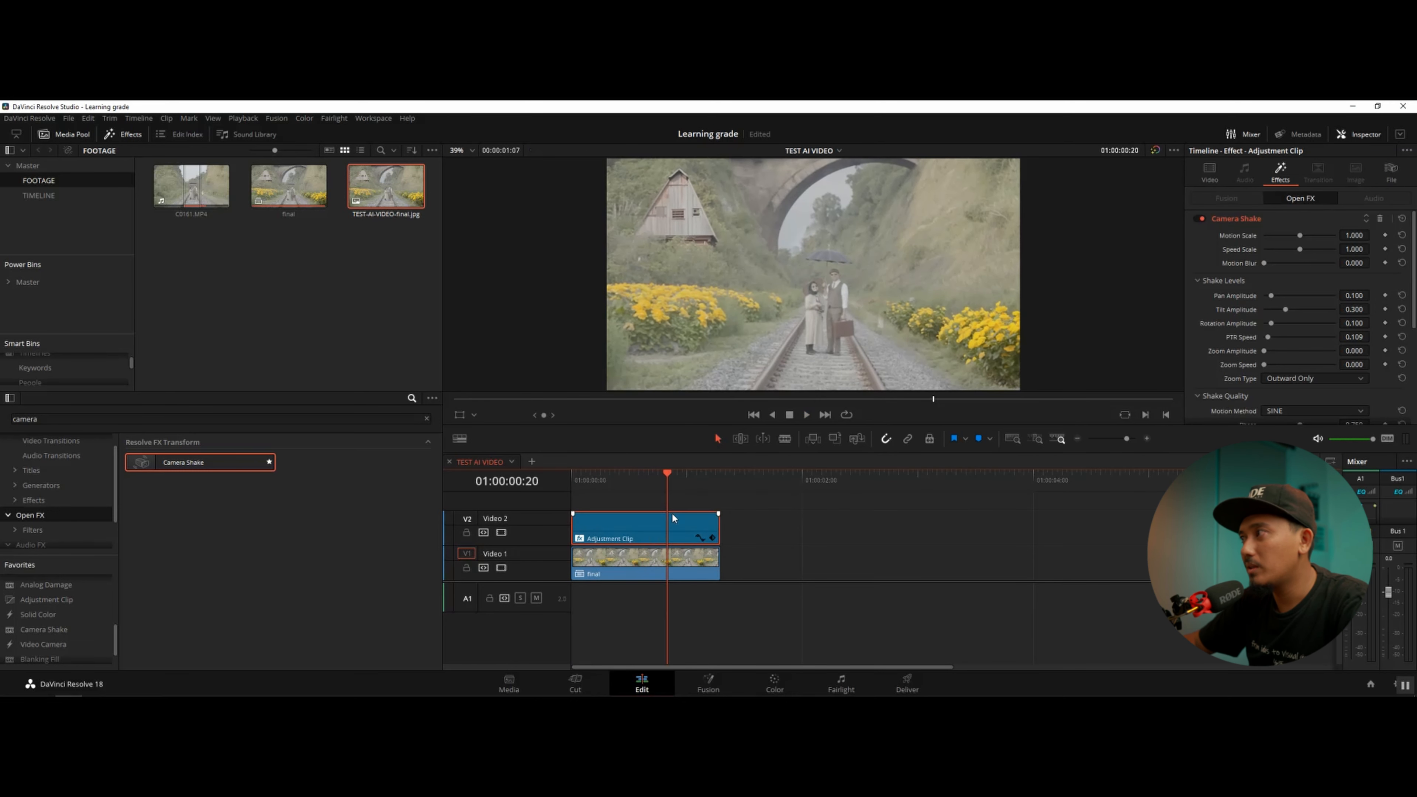
pyautogui.moveTo(674, 484); pyautogui.dragTo(561, 483)
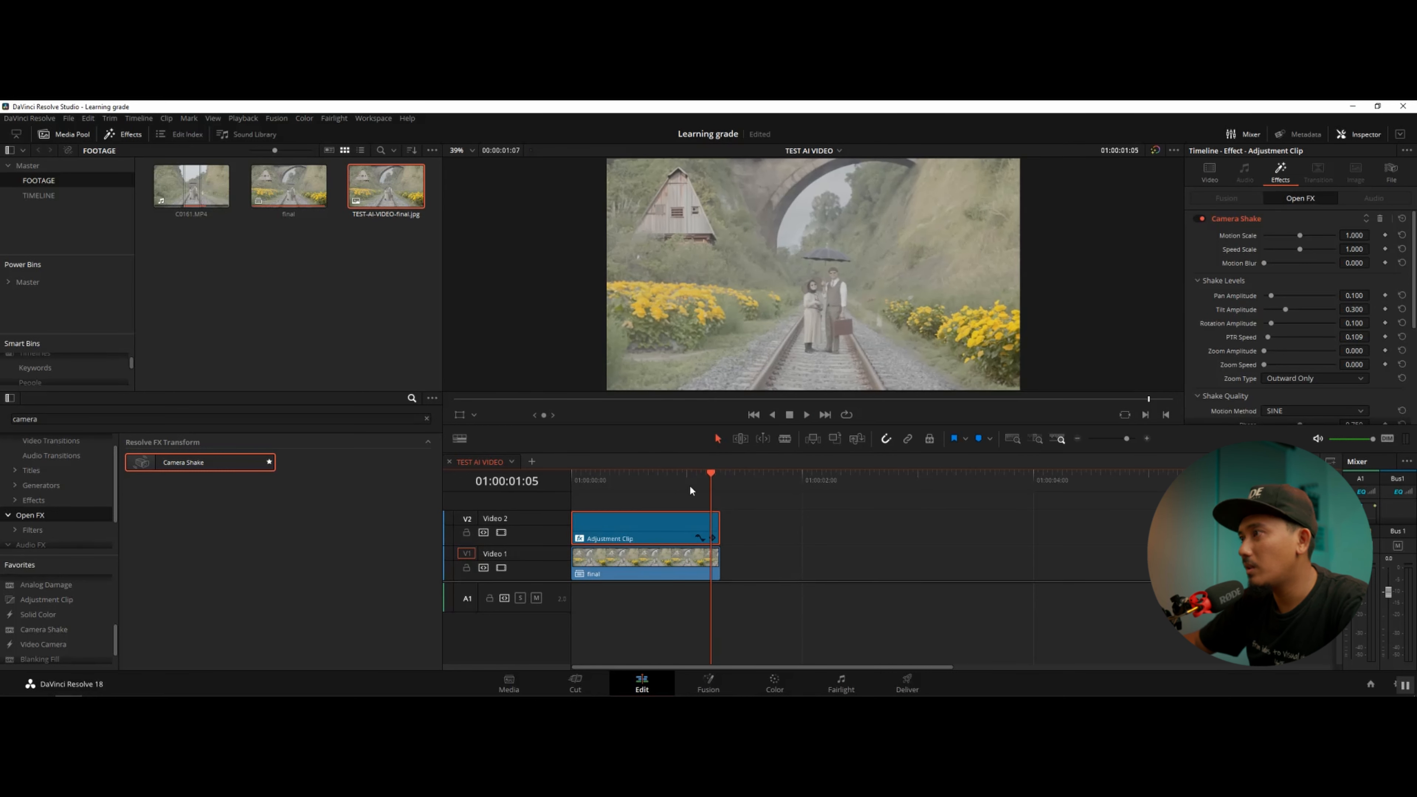
pyautogui.moveTo(726, 485); pyautogui.dragTo(523, 484)
pyautogui.press('space')
pyautogui.press('space')
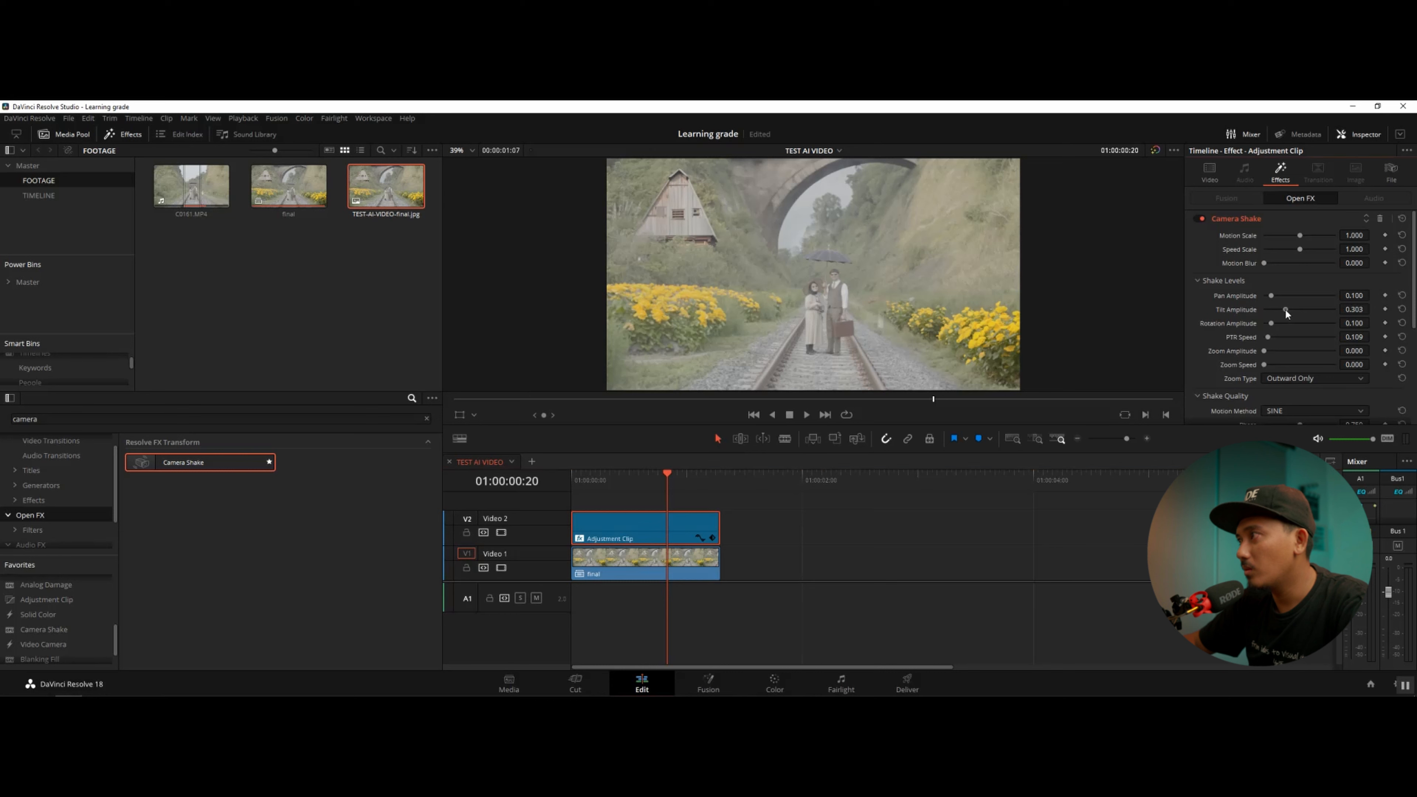
# Step: Lower the Camera Shake Tilt Amplitude to 0.147 and replay the shot from the start to check the vertical movement
pyautogui.click(1277, 310)
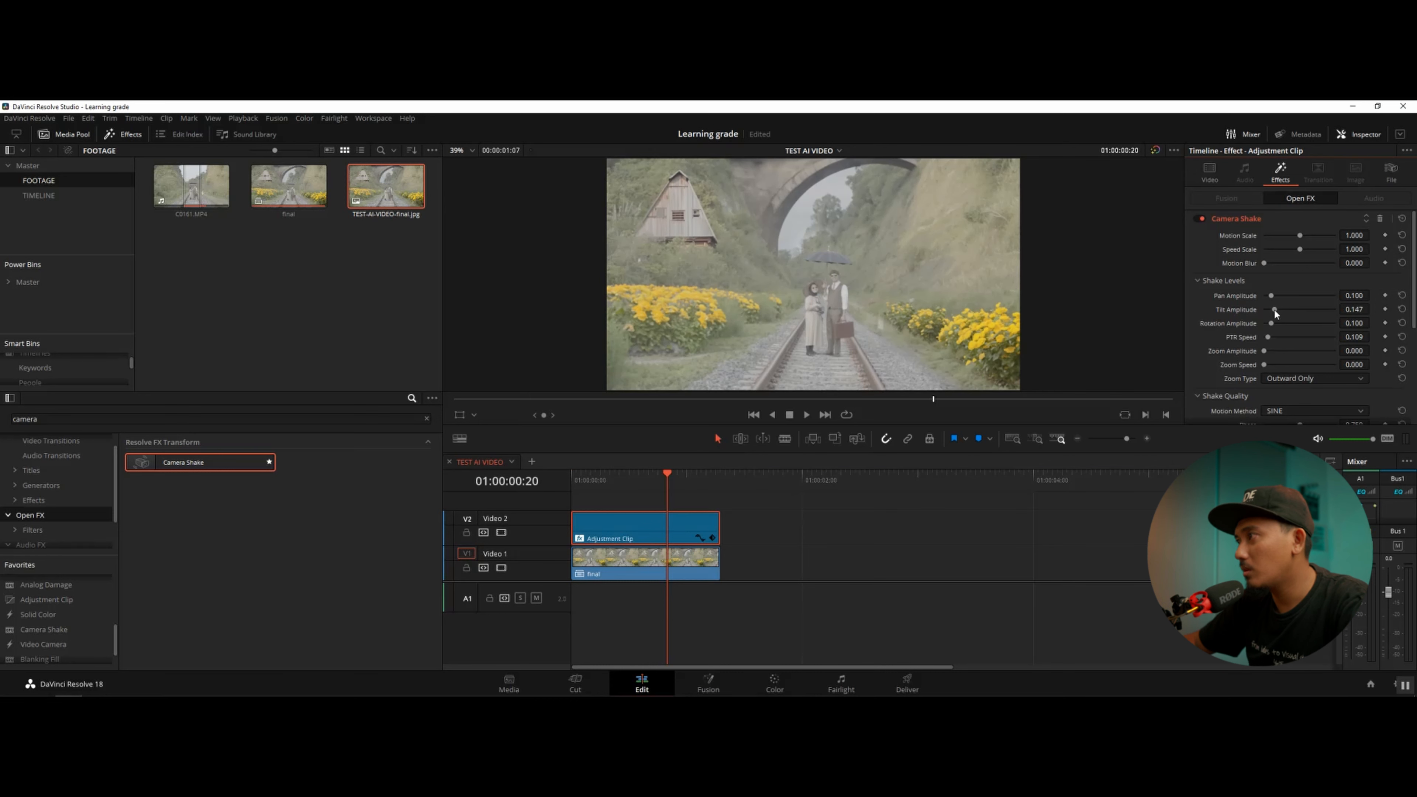
pyautogui.moveTo(610, 483); pyautogui.dragTo(538, 485)
pyautogui.press('space')
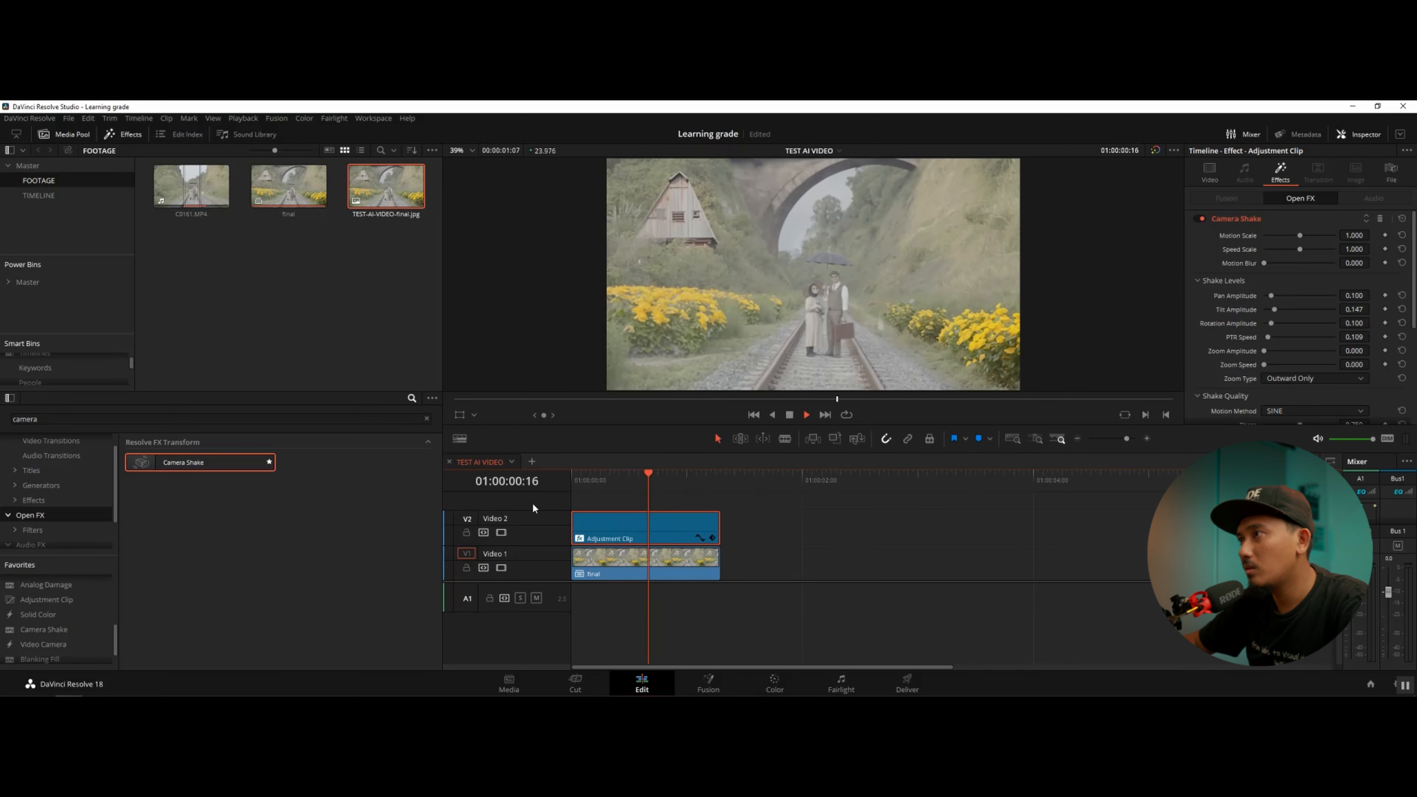
pyautogui.press('Home')
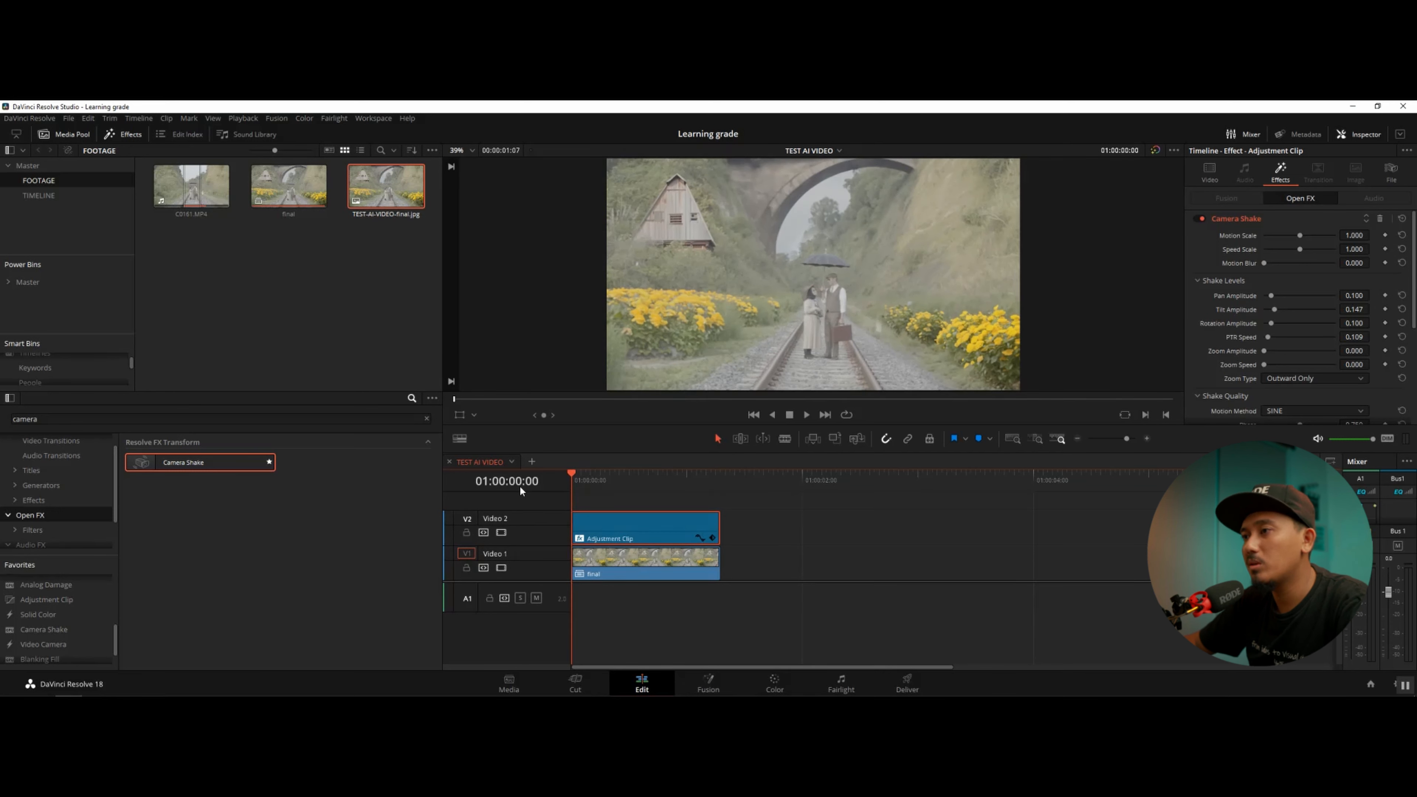
pyautogui.press('space')
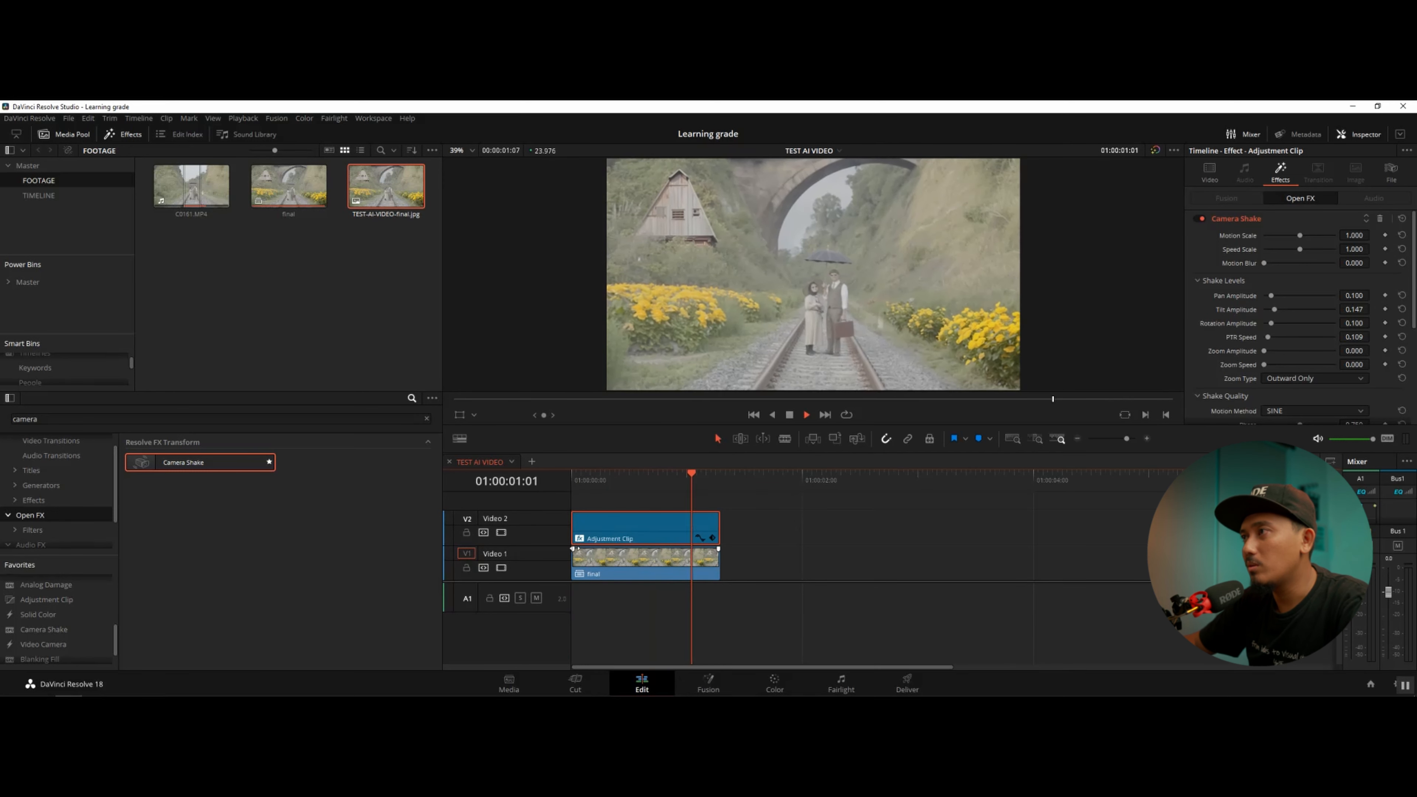
pyautogui.moveTo(713, 481); pyautogui.dragTo(533, 482)
pyautogui.press('space')
pyautogui.press('space')
# Step: Raise the Camera Shake Pan Amplitude to 0.140 and, after previewing the shot, save the project
pyautogui.moveTo(1271, 296); pyautogui.dragTo(1274, 297)
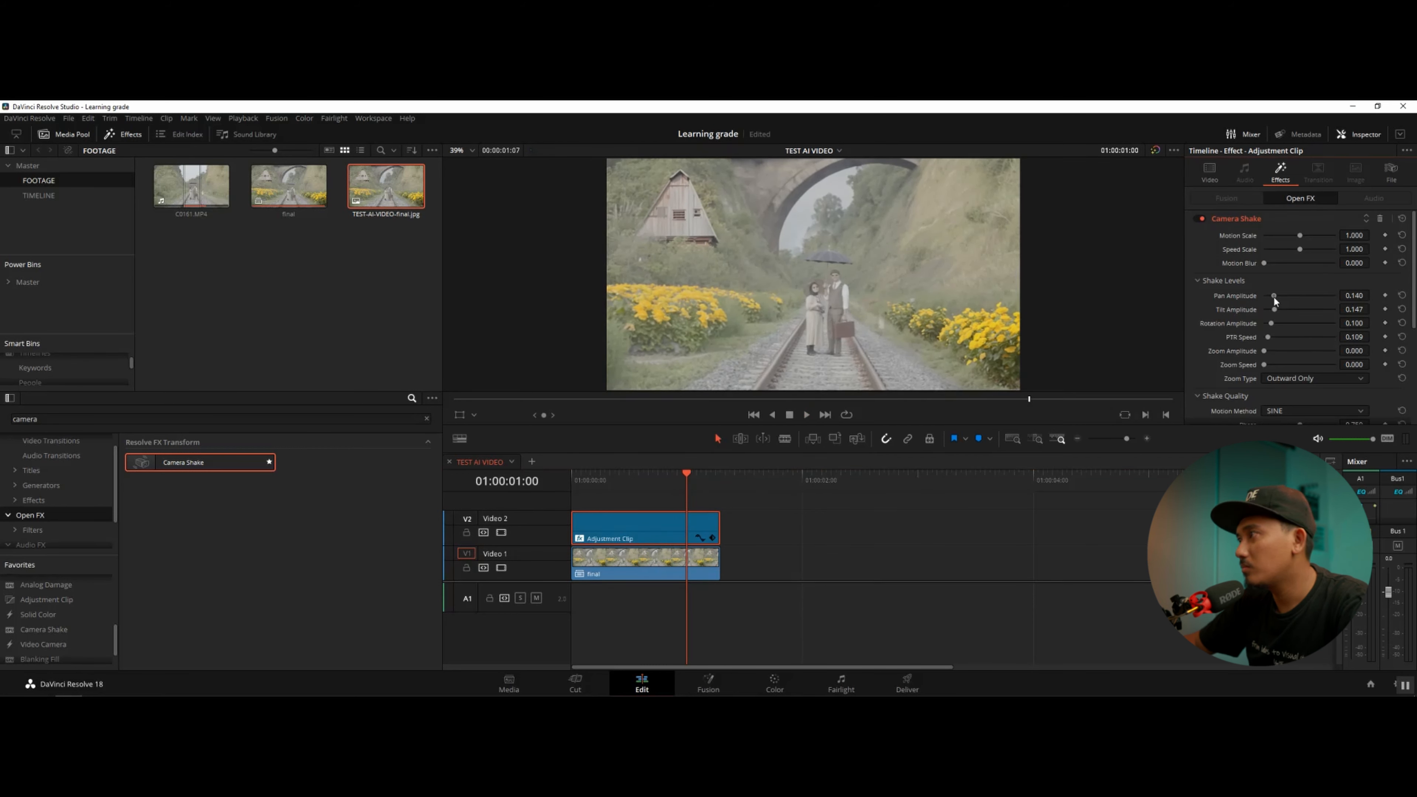
pyautogui.moveTo(670, 481); pyautogui.dragTo(497, 482)
pyautogui.press('space')
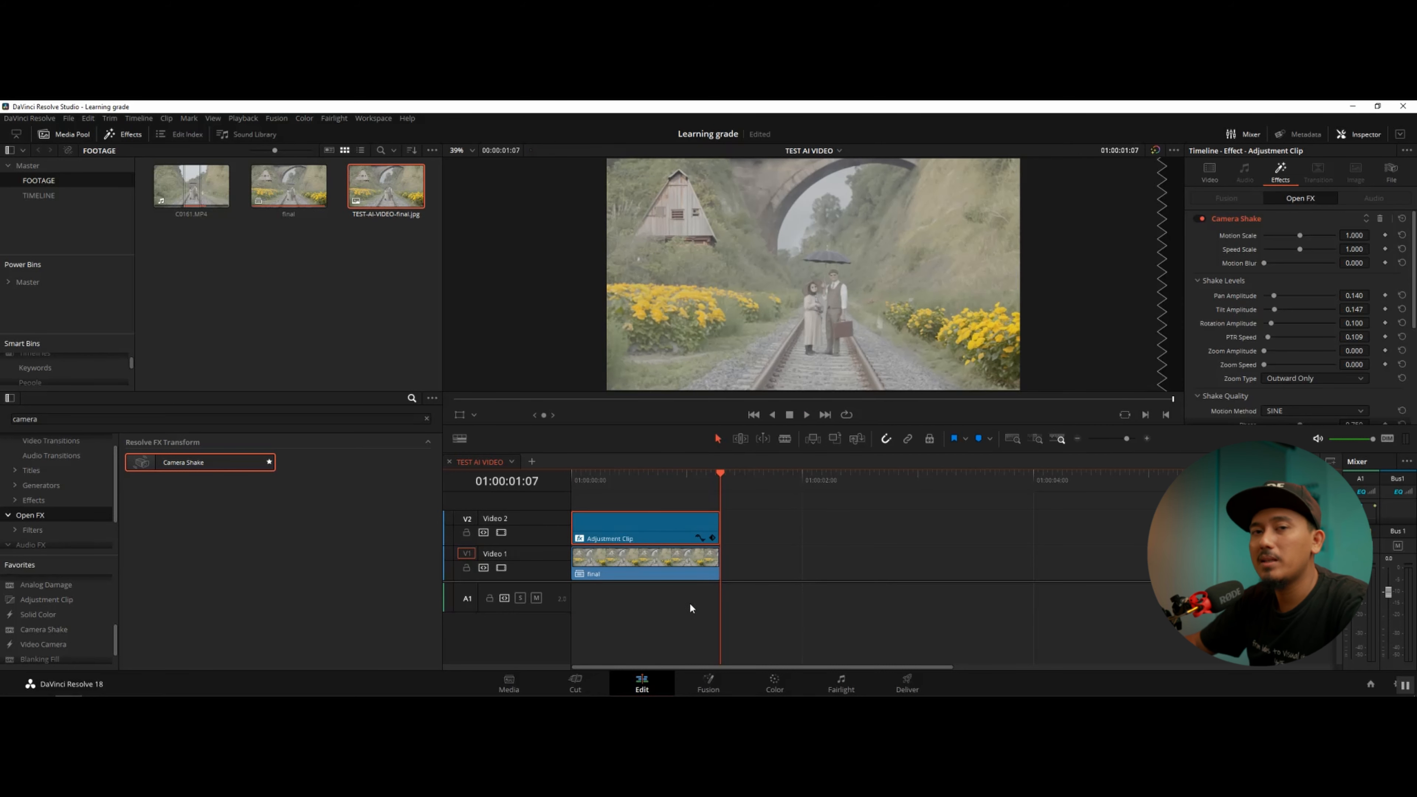
pyautogui.moveTo(718, 486); pyautogui.dragTo(493, 494)
pyautogui.hotkey('ctrl', 's')
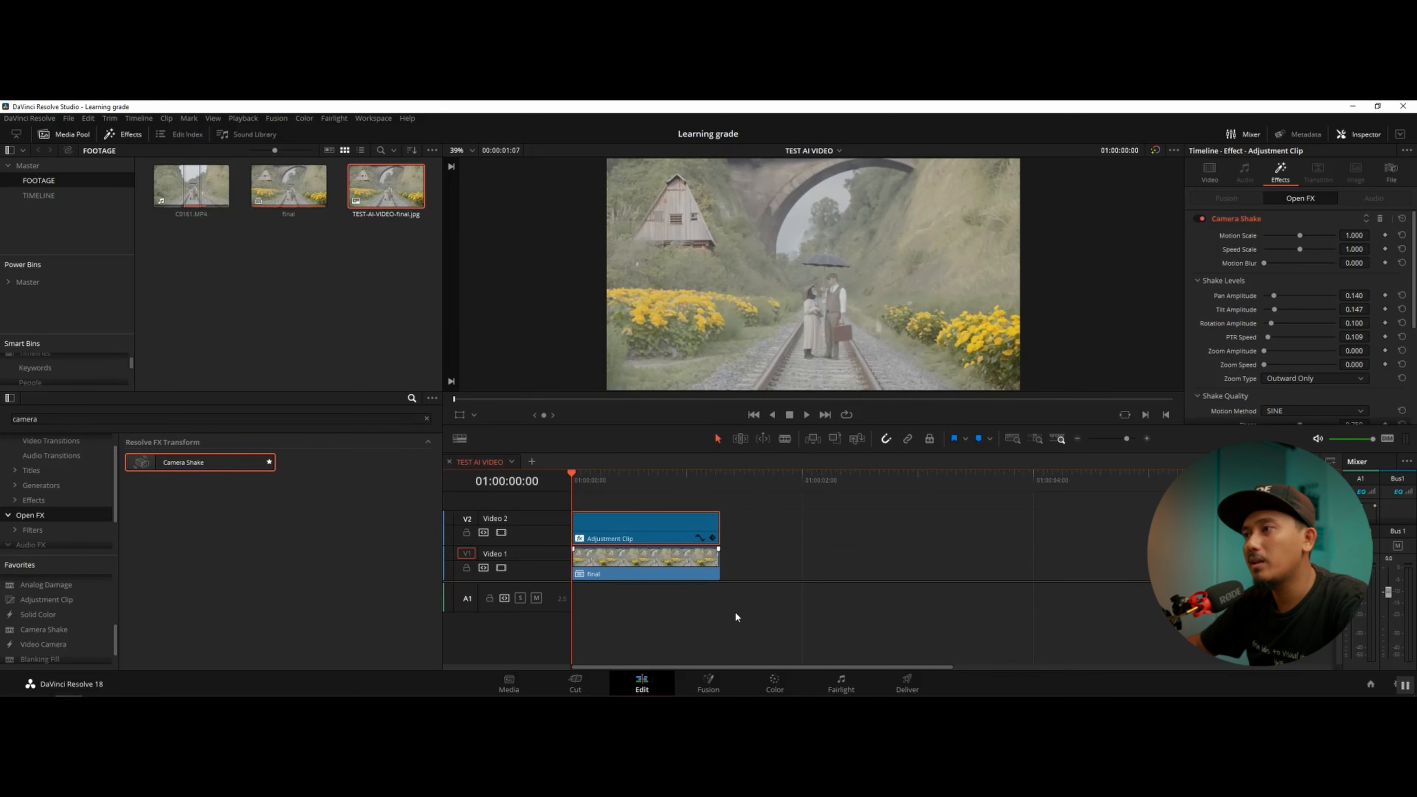
# Step: Replay the composite repeatedly from the start to judge the simulated handheld motion, and return the playhead to the start
pyautogui.press('space')
pyautogui.click(675, 485)
pyautogui.moveTo(674, 484); pyautogui.dragTo(438, 480)
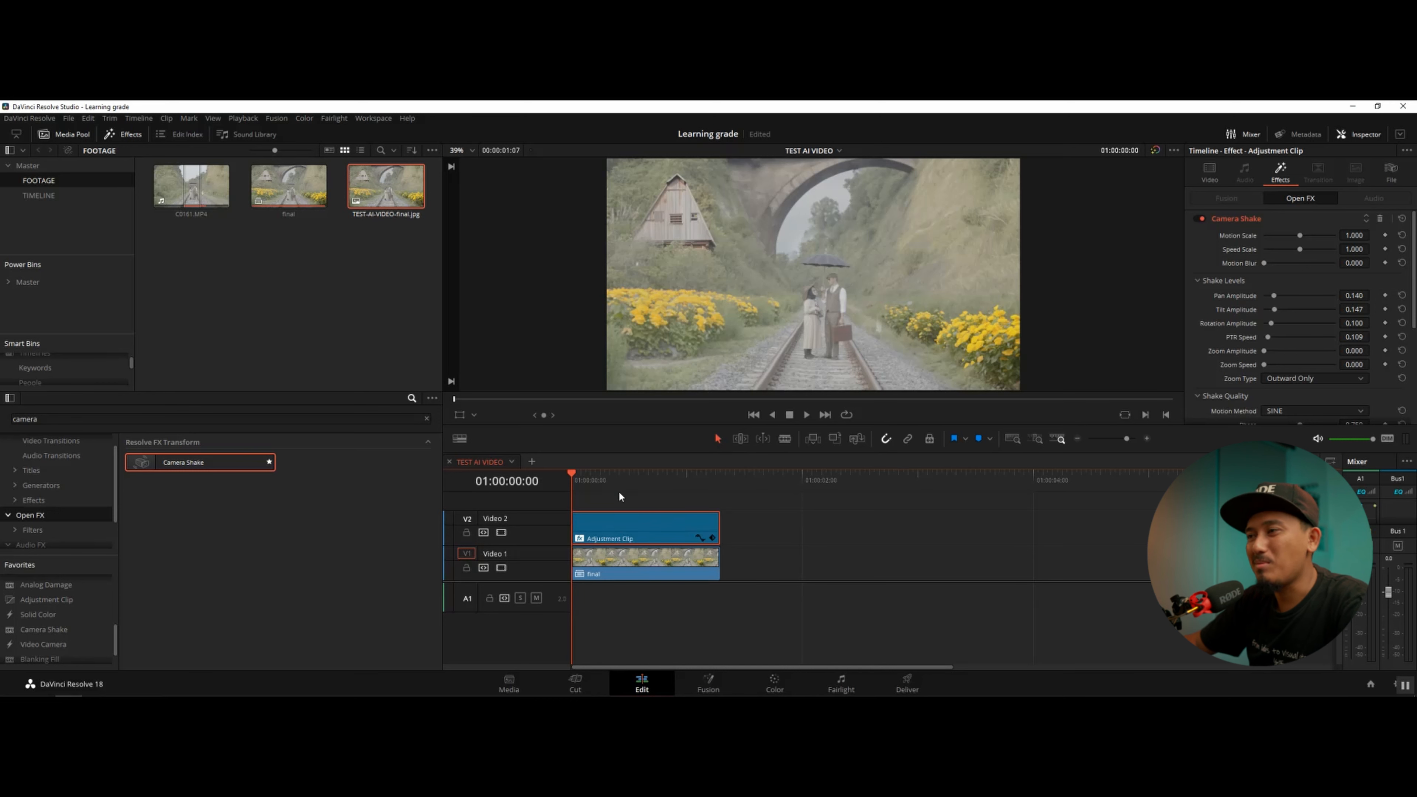
pyautogui.press('space')
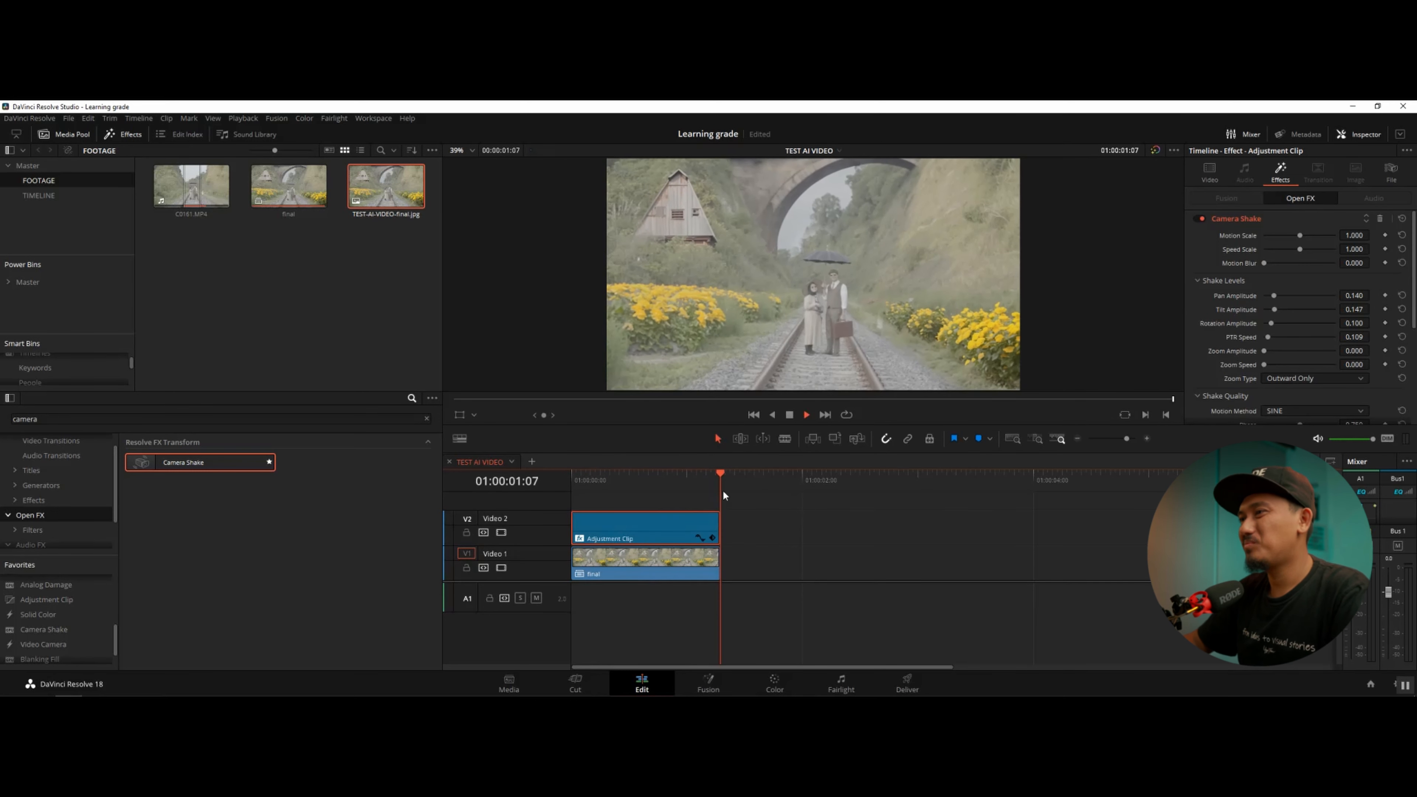
pyautogui.moveTo(721, 490); pyautogui.dragTo(558, 496)
pyautogui.press('space')
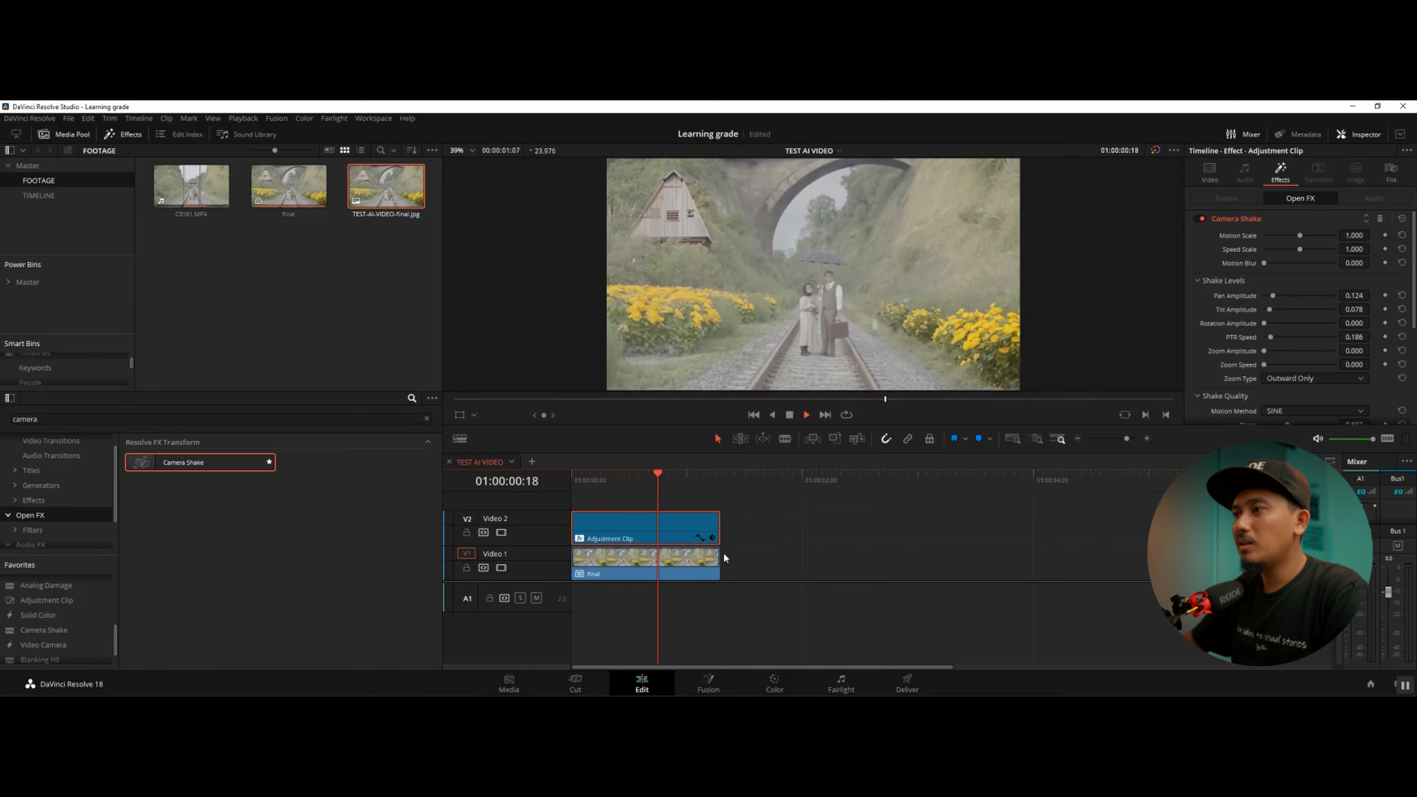
pyautogui.moveTo(704, 491); pyautogui.dragTo(564, 482)
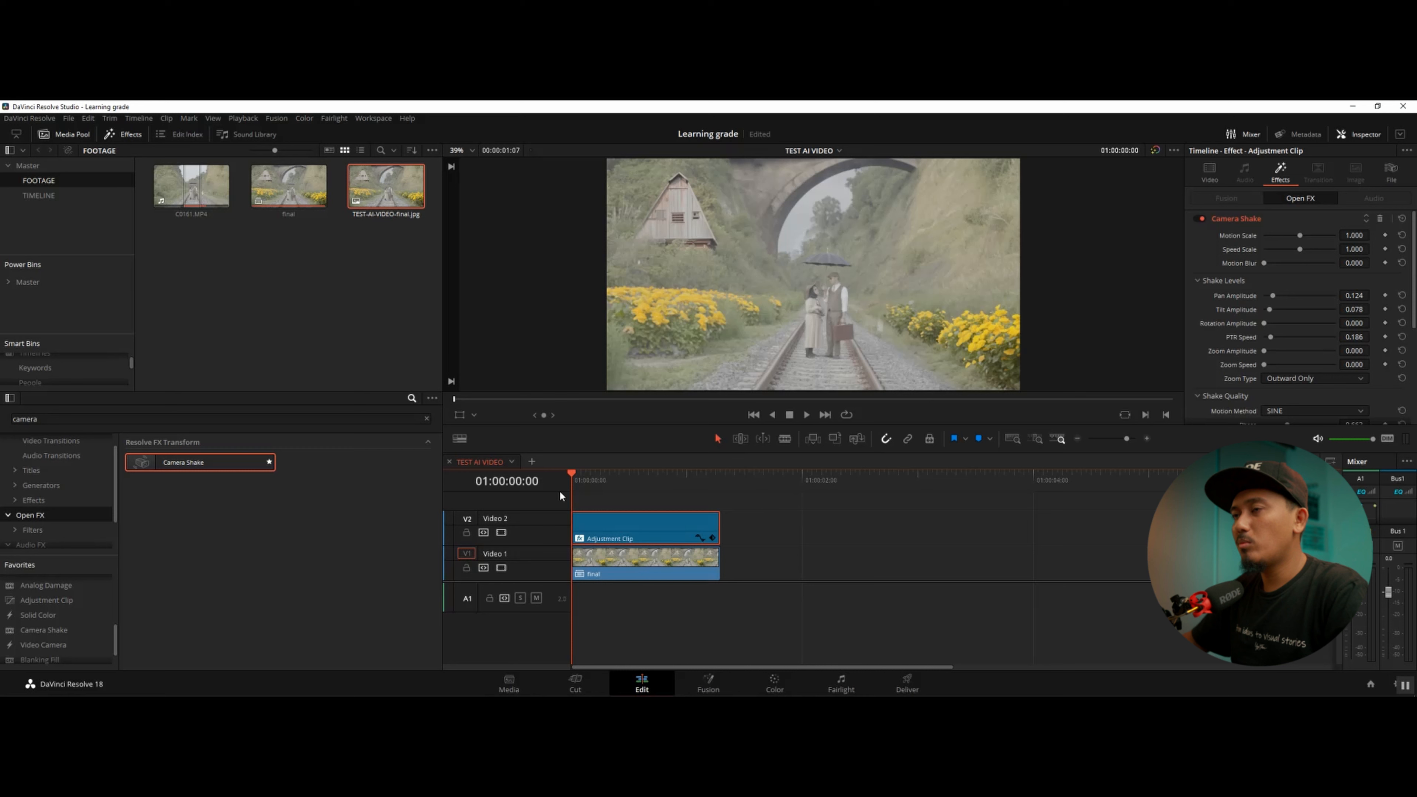